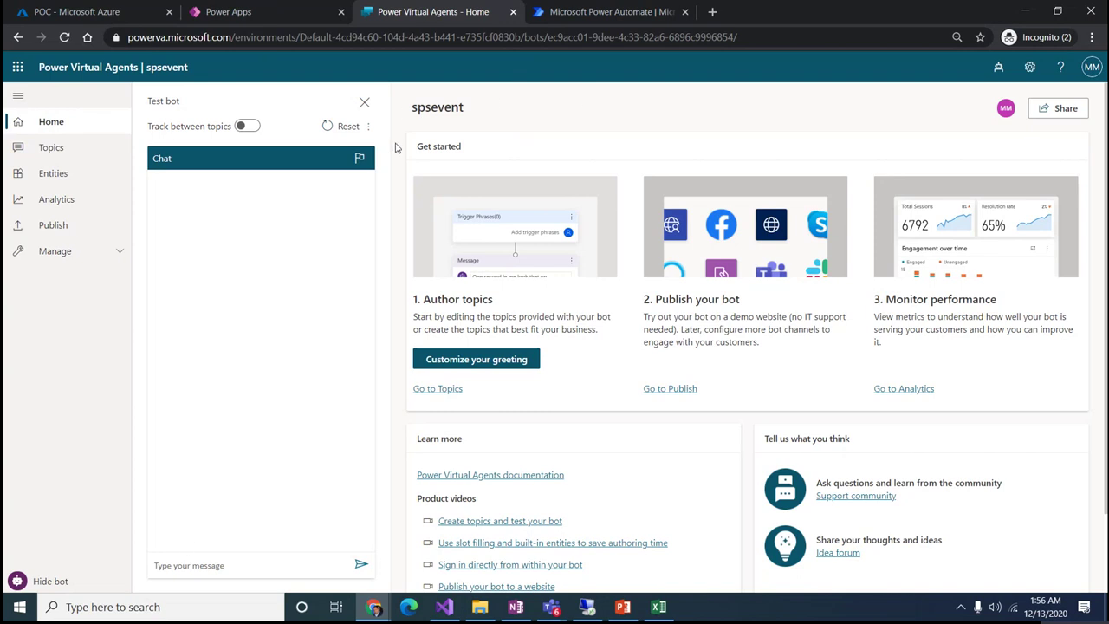
Step: Create a new bot named M365Event with English (US) as its language
left_click(997, 69)
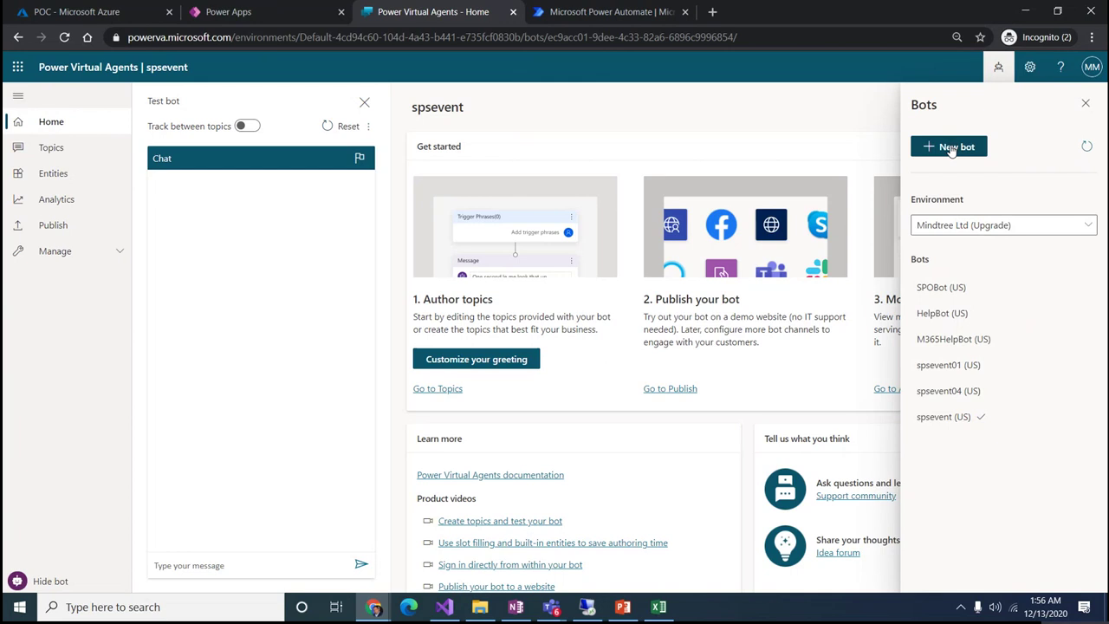
left_click(950, 148)
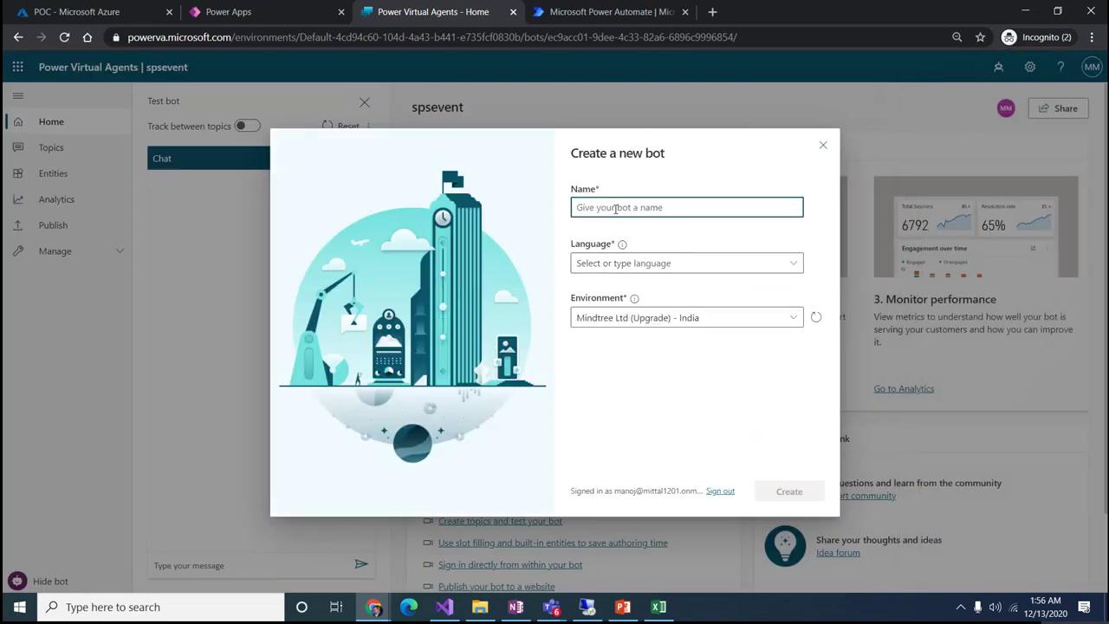
type("M365Event")
left_click(649, 263)
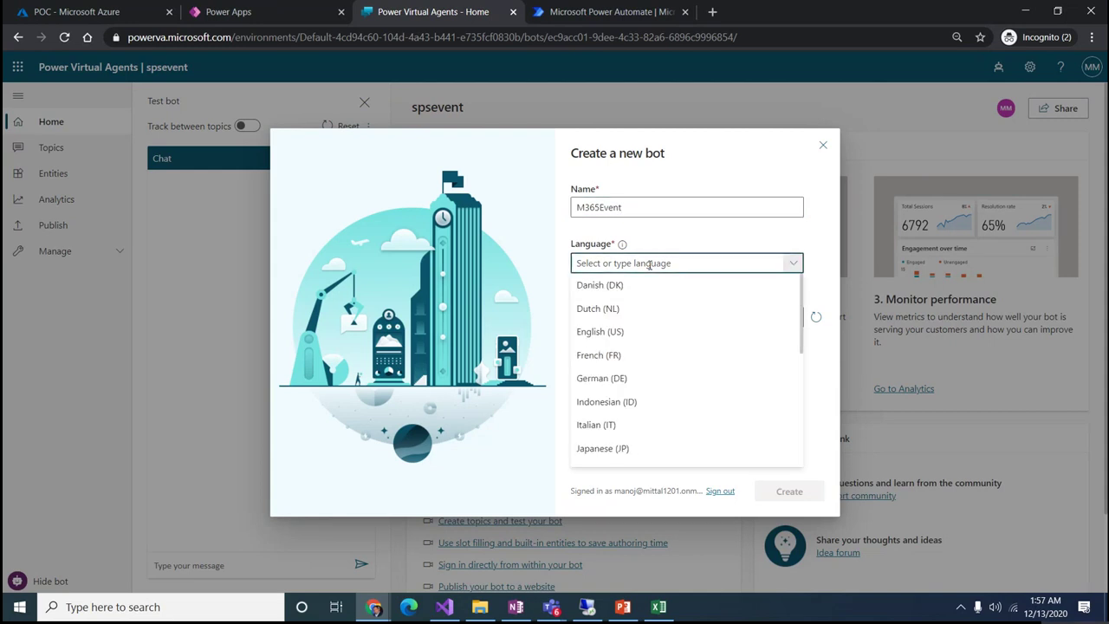
left_click(612, 332)
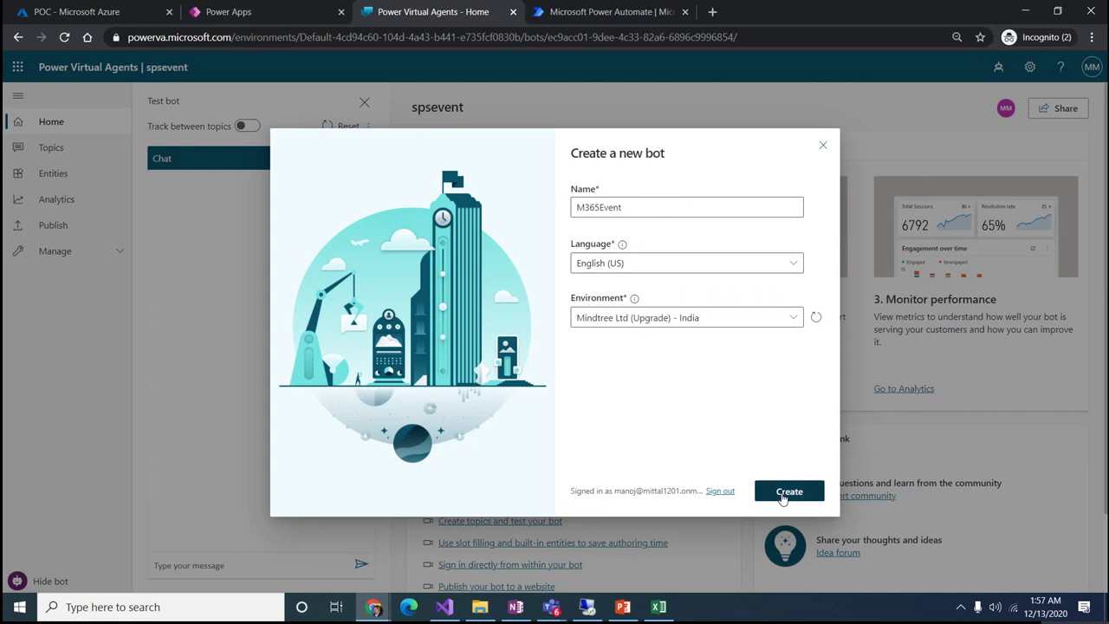
left_click(786, 492)
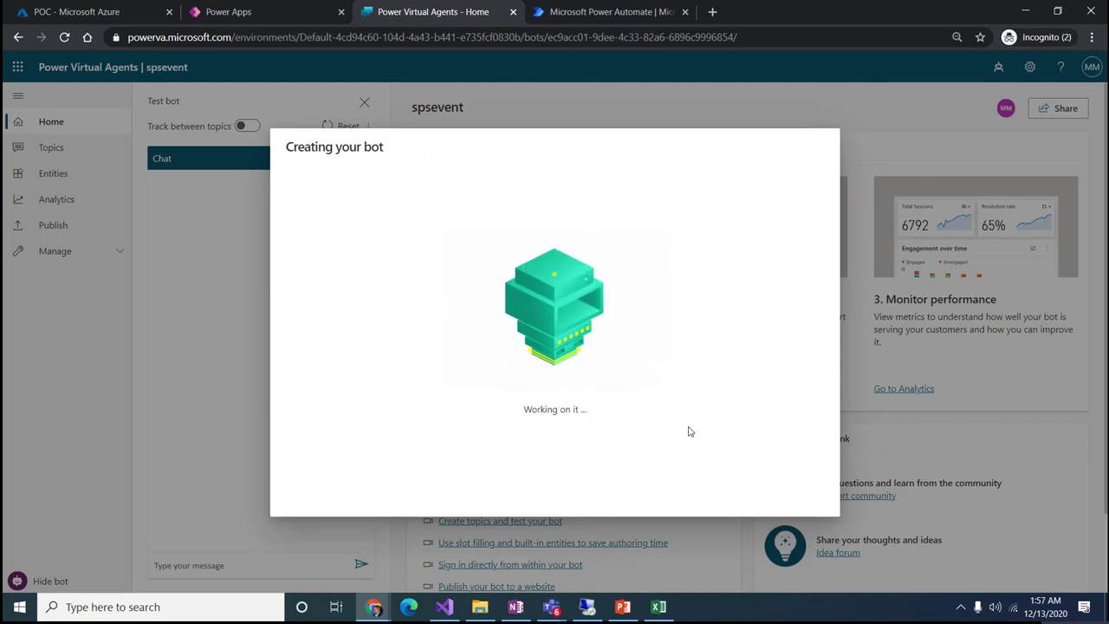
Step: Examine the session list in the SessionData workbook in Excel, and switch to Power Apps
left_click(658, 608)
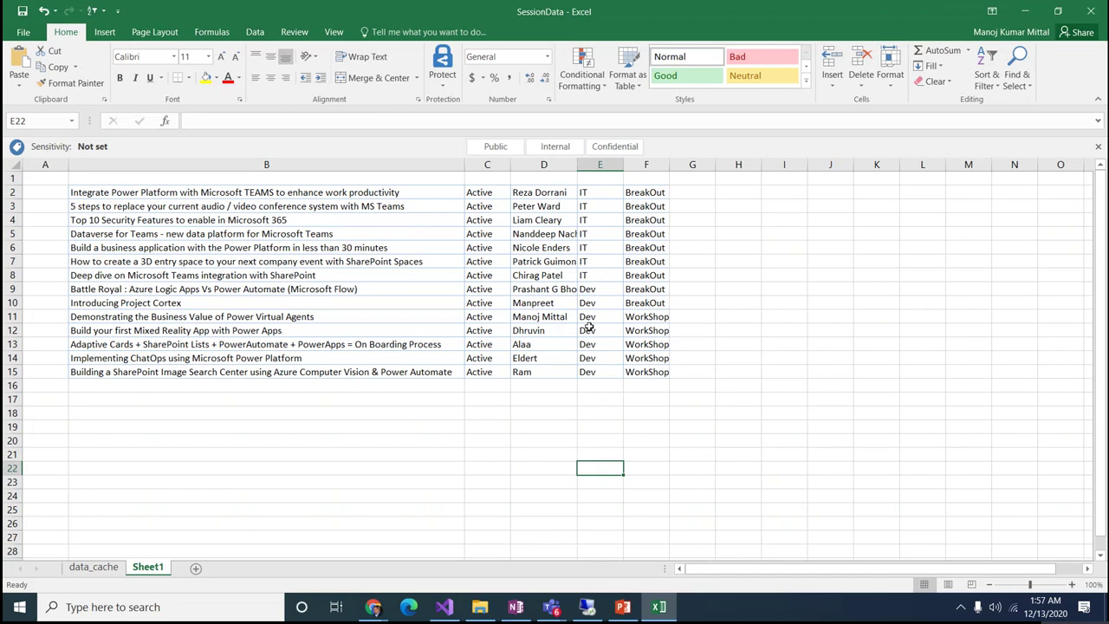
left_click(1026, 13)
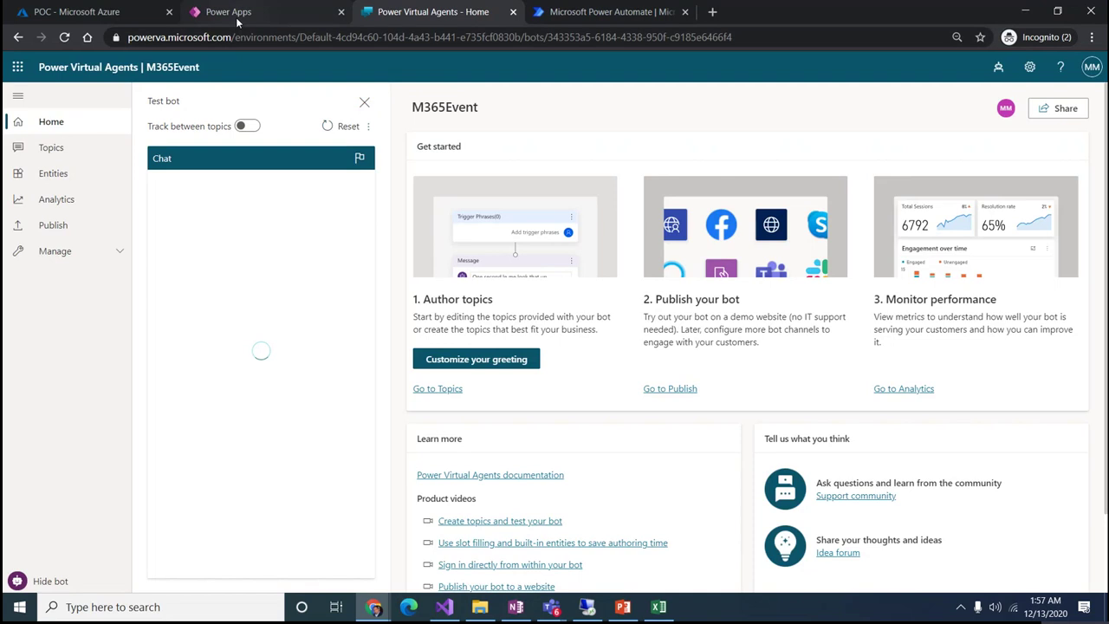
left_click(230, 12)
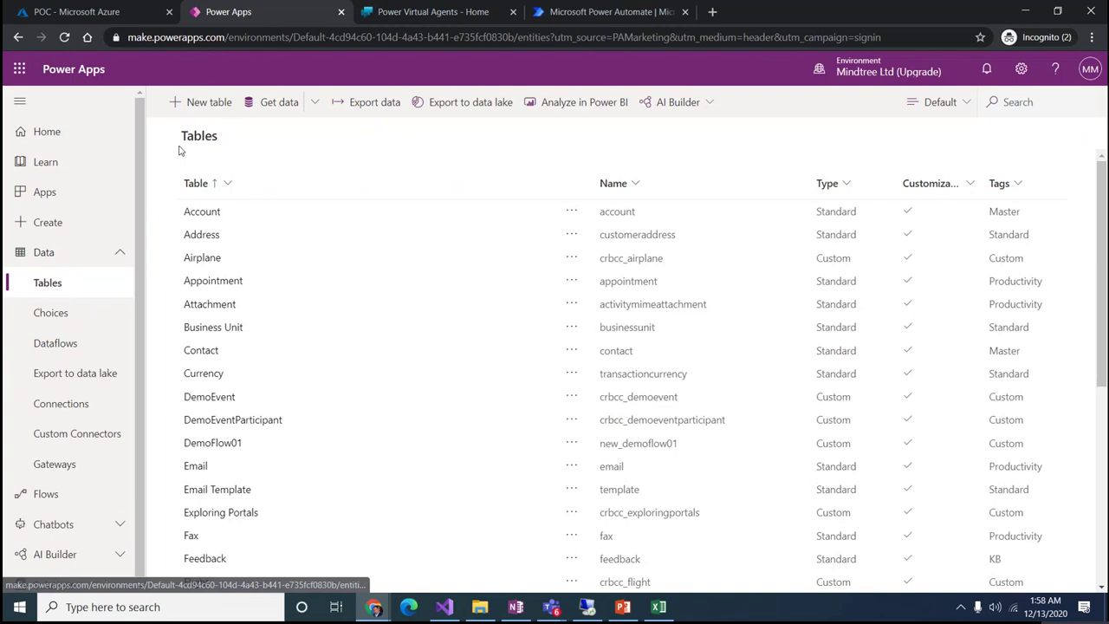
Step: Create a new table with the display name M365Data
left_click(212, 102)
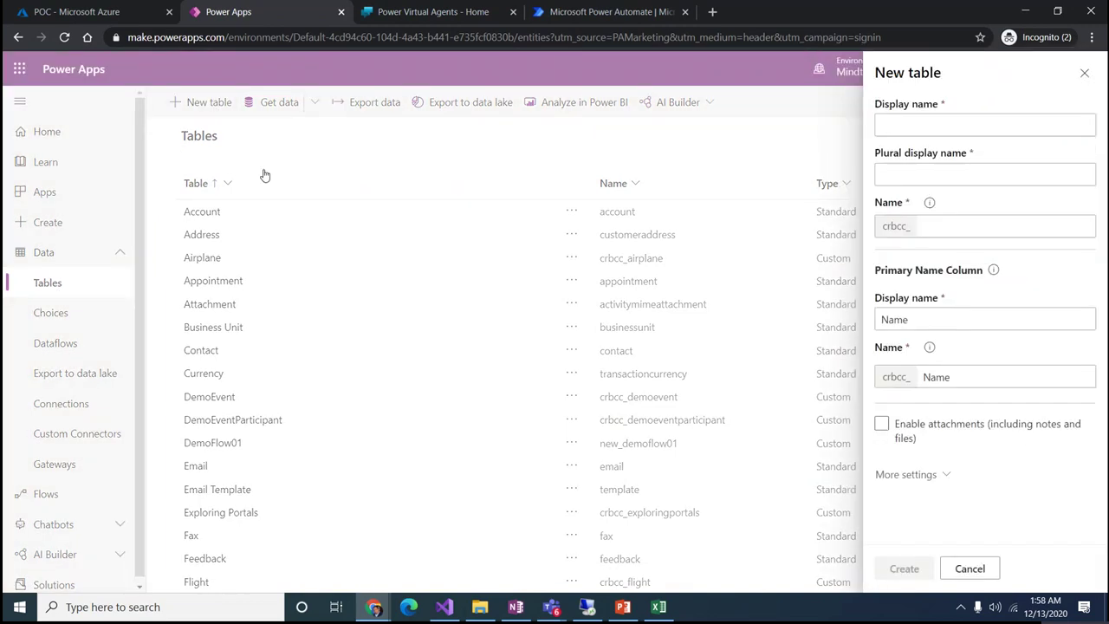
left_click(916, 127)
type("M365")
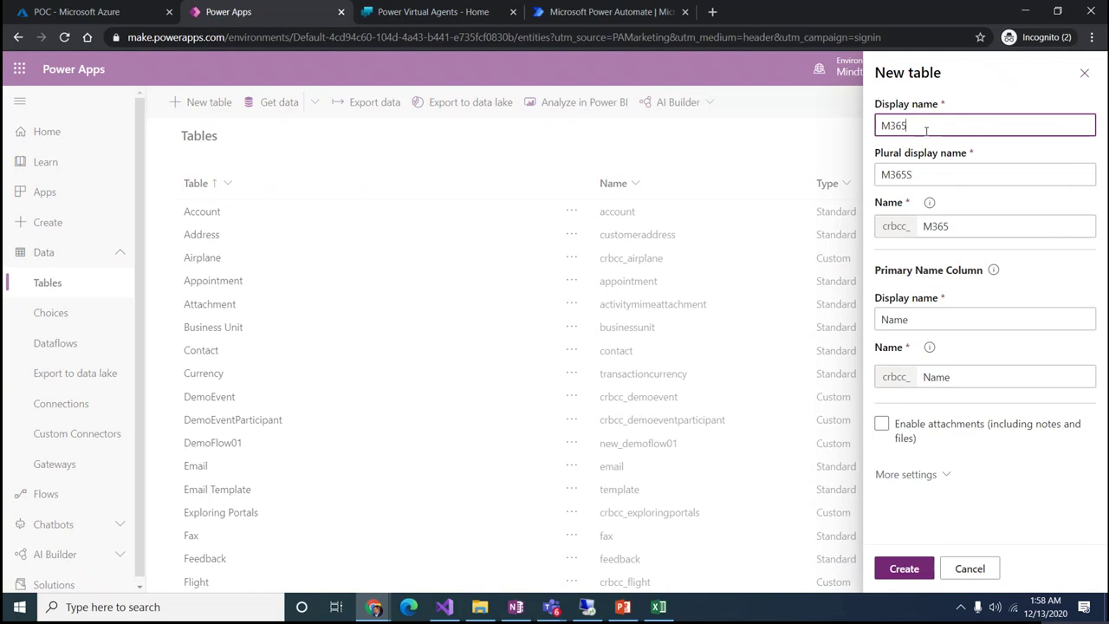
type("Data")
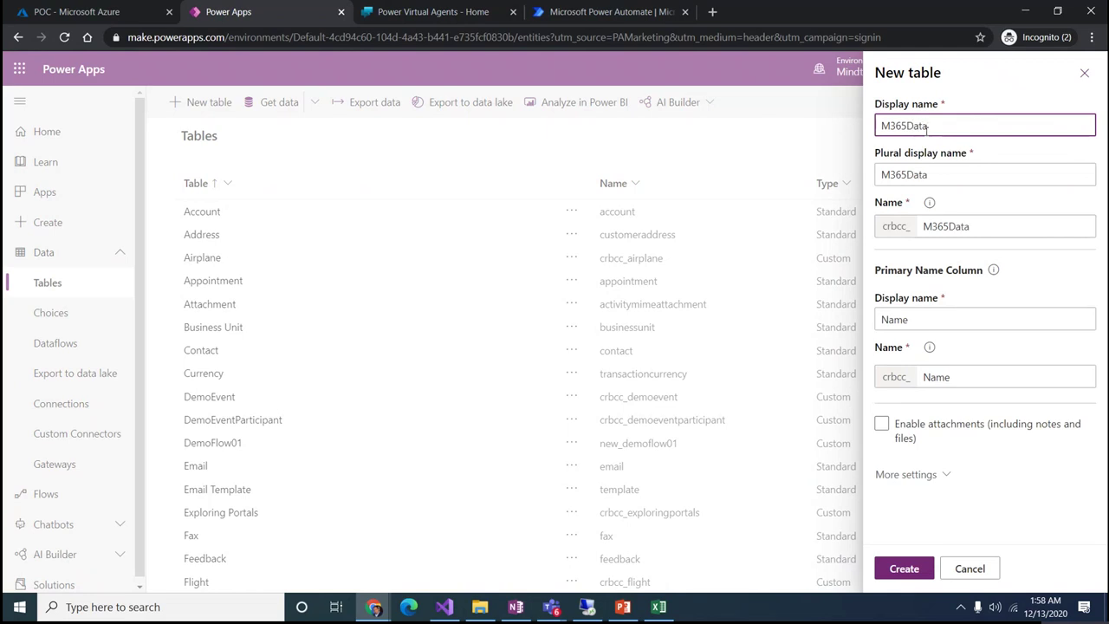
left_click(904, 568)
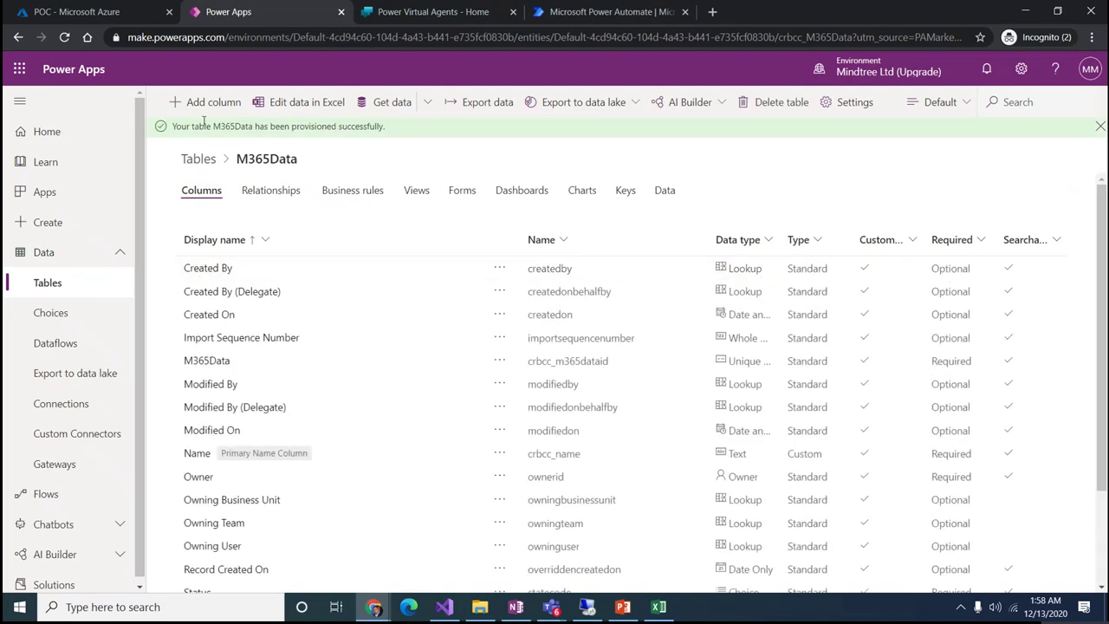
Step: Add a text column named speaker to the M365Data table
left_click(205, 103)
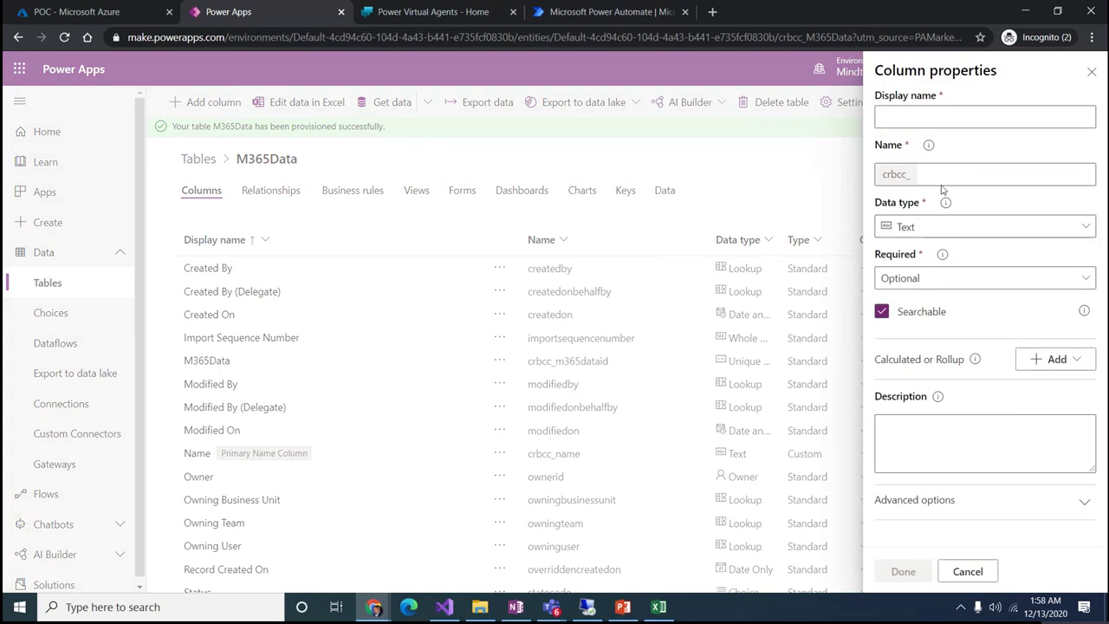
left_click(923, 115)
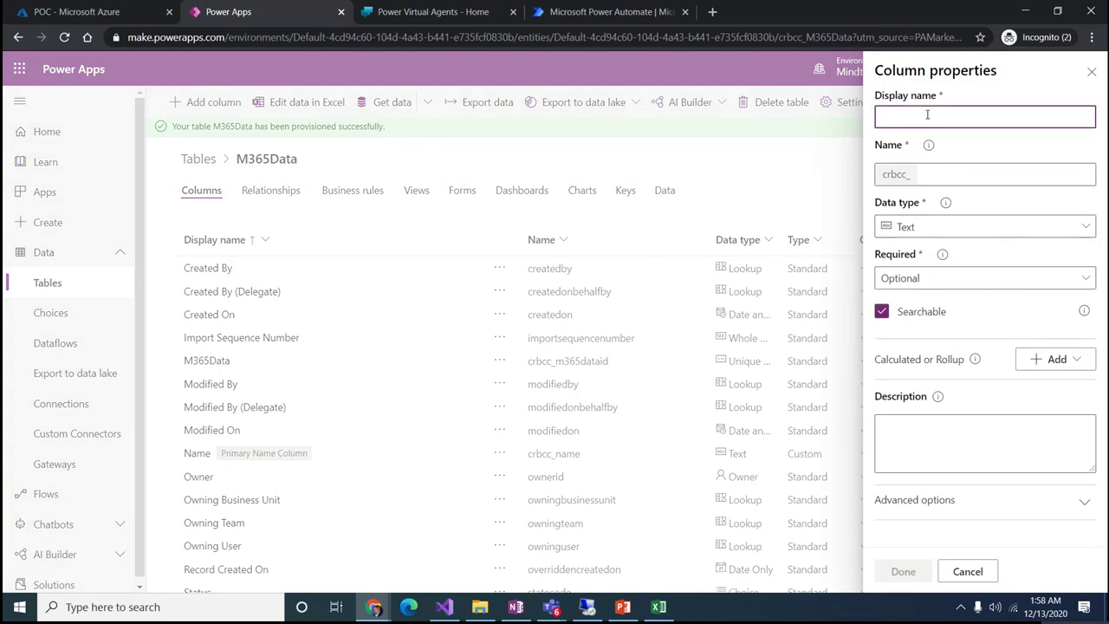
type("username")
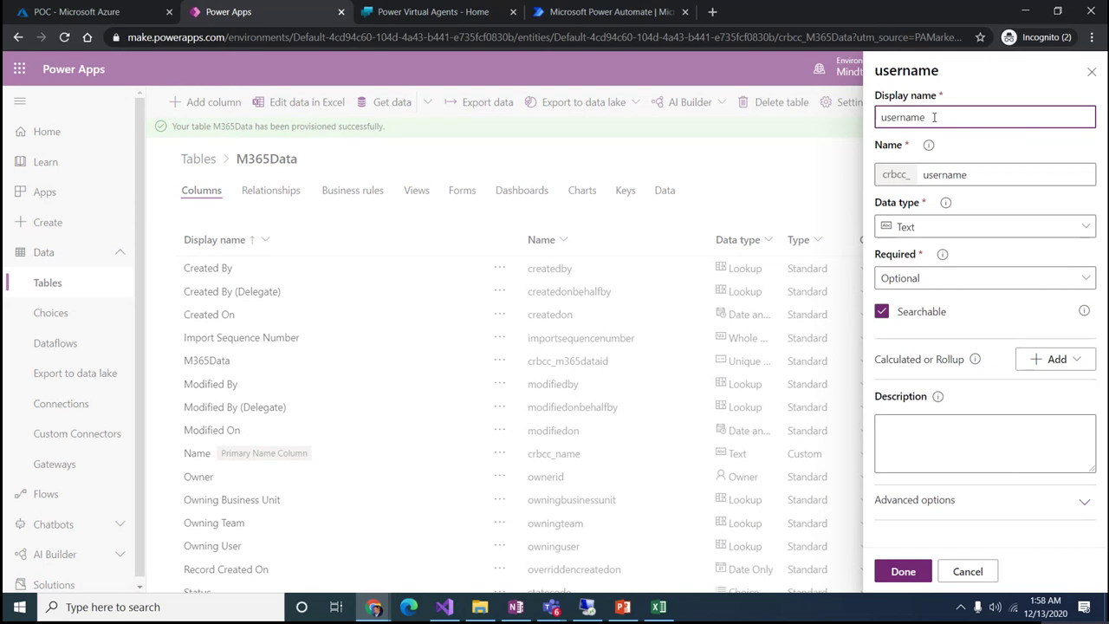
left_click_drag(934, 117, 871, 123)
type("speaker")
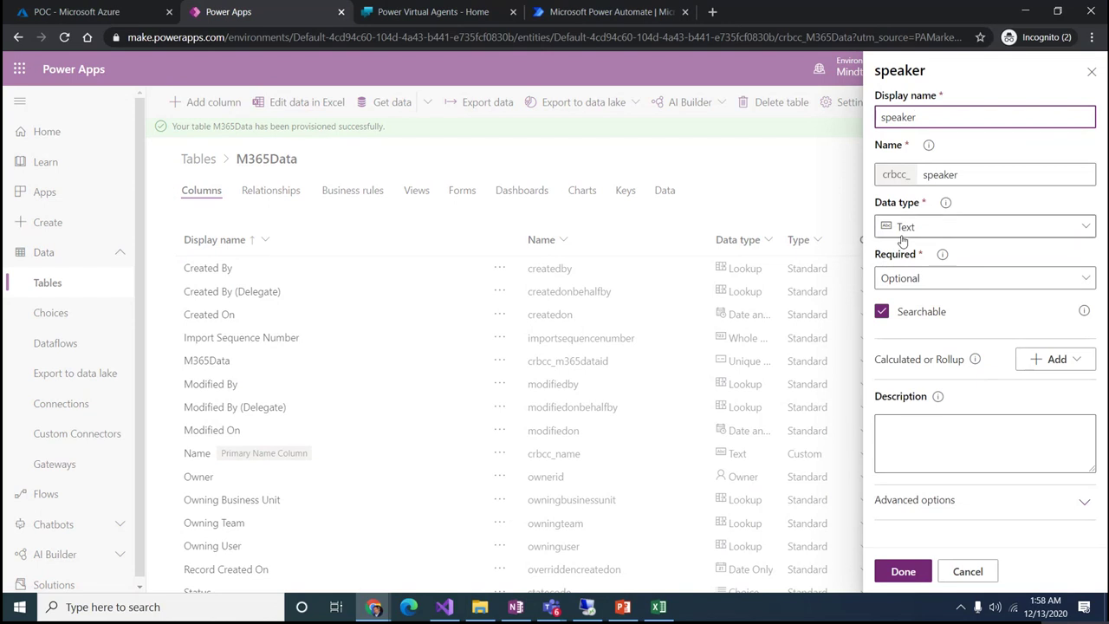
left_click(903, 573)
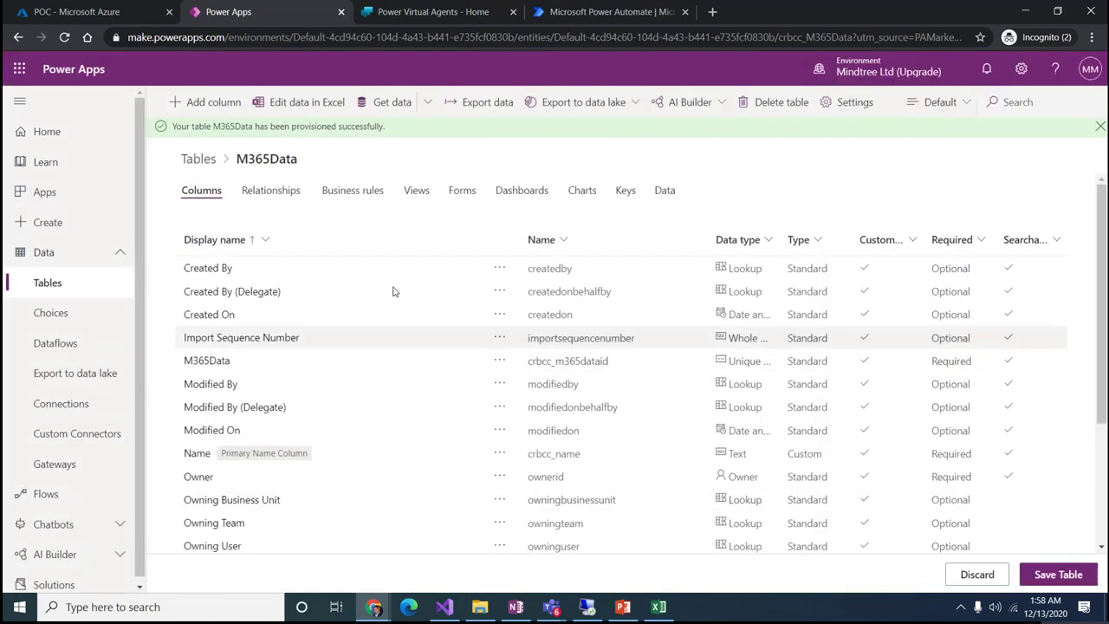
Step: Add a text column named sessionTrack to the M365Data table
left_click(213, 102)
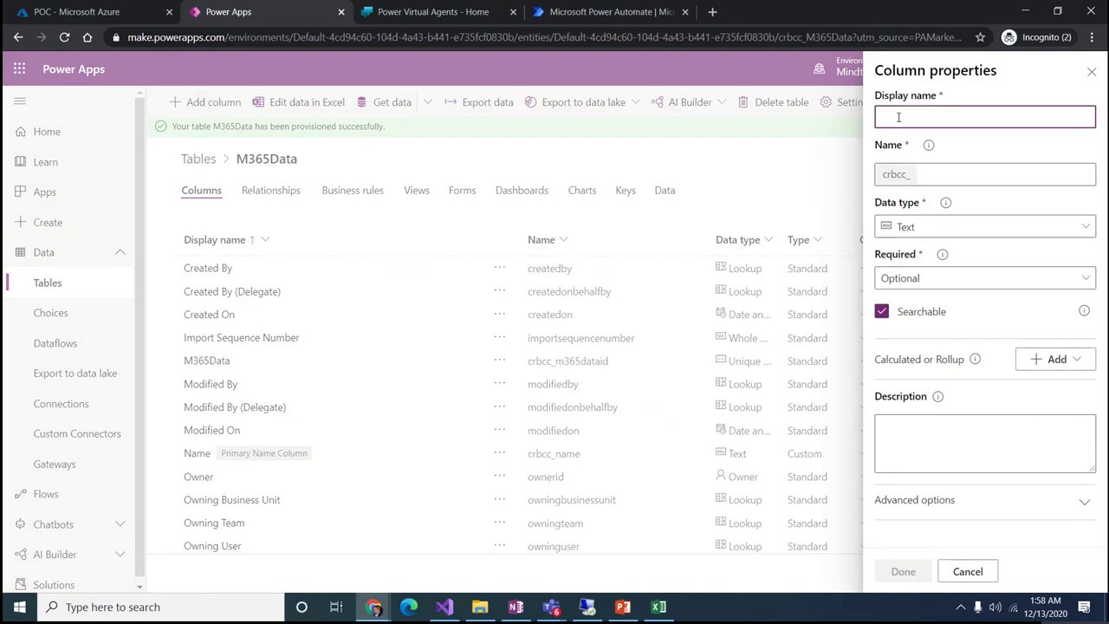
type("sessionT")
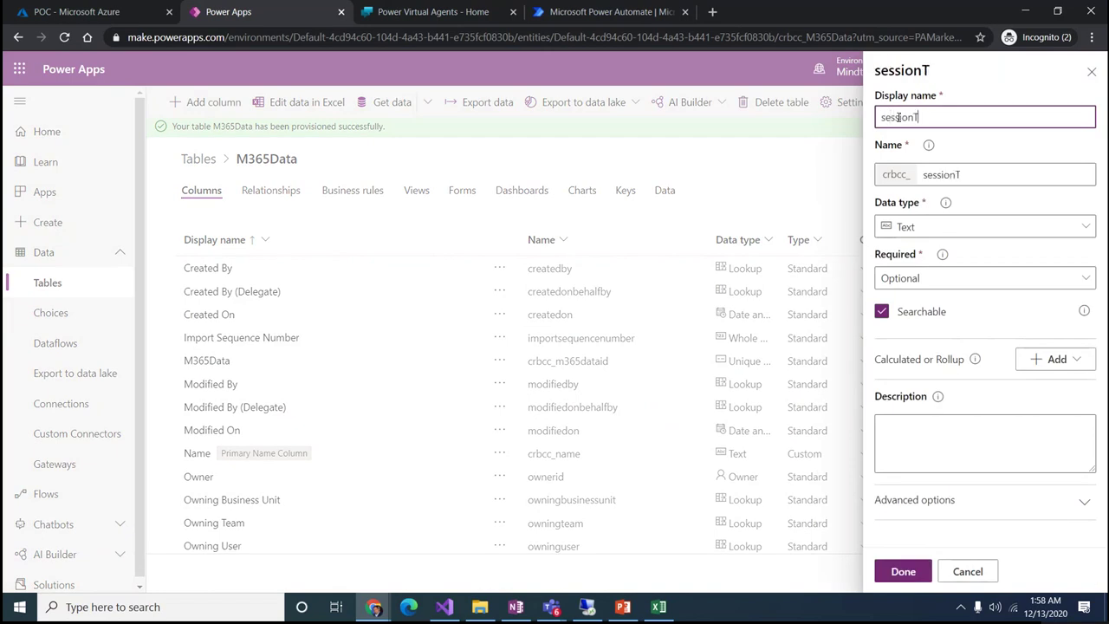
type("rack")
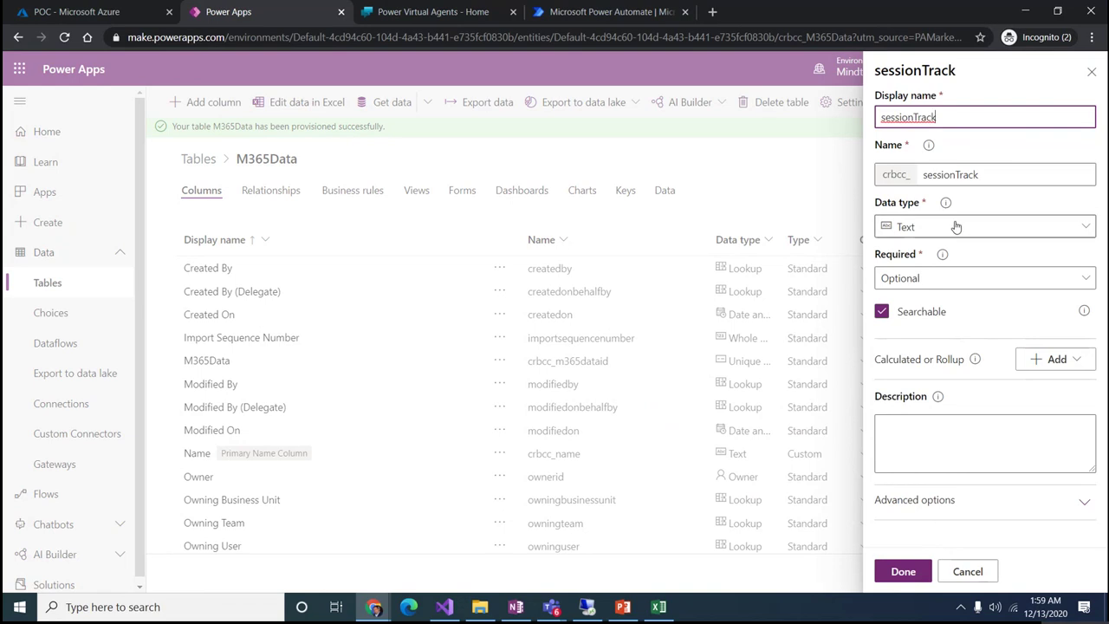
left_click(903, 571)
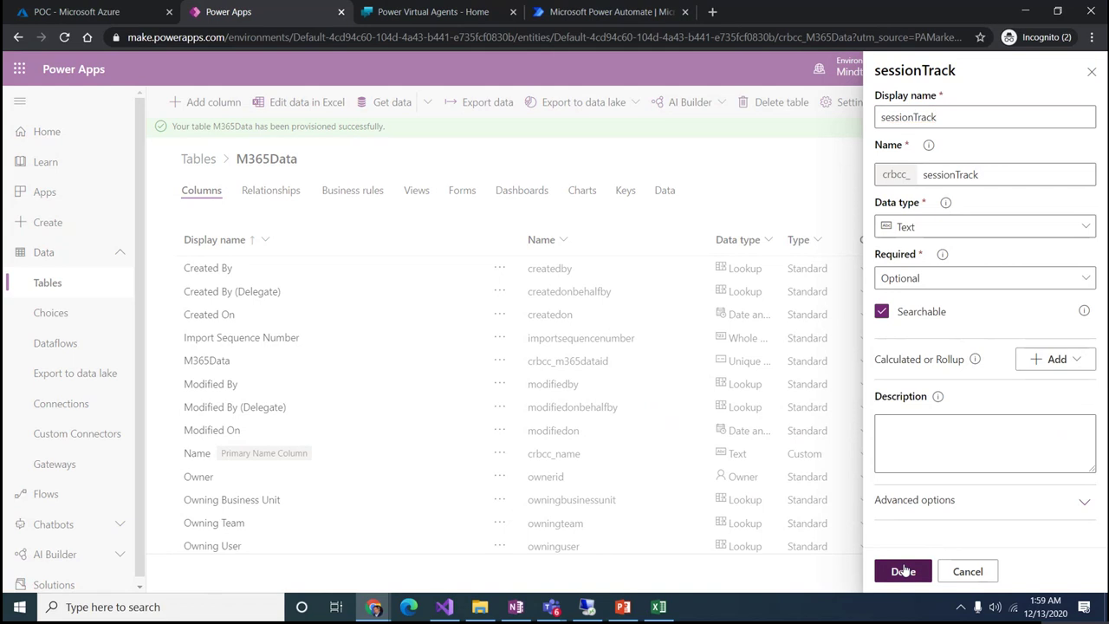
Step: Add a text column named sessionType to the M365Data table and save the table
left_click(197, 101)
left_click(901, 116)
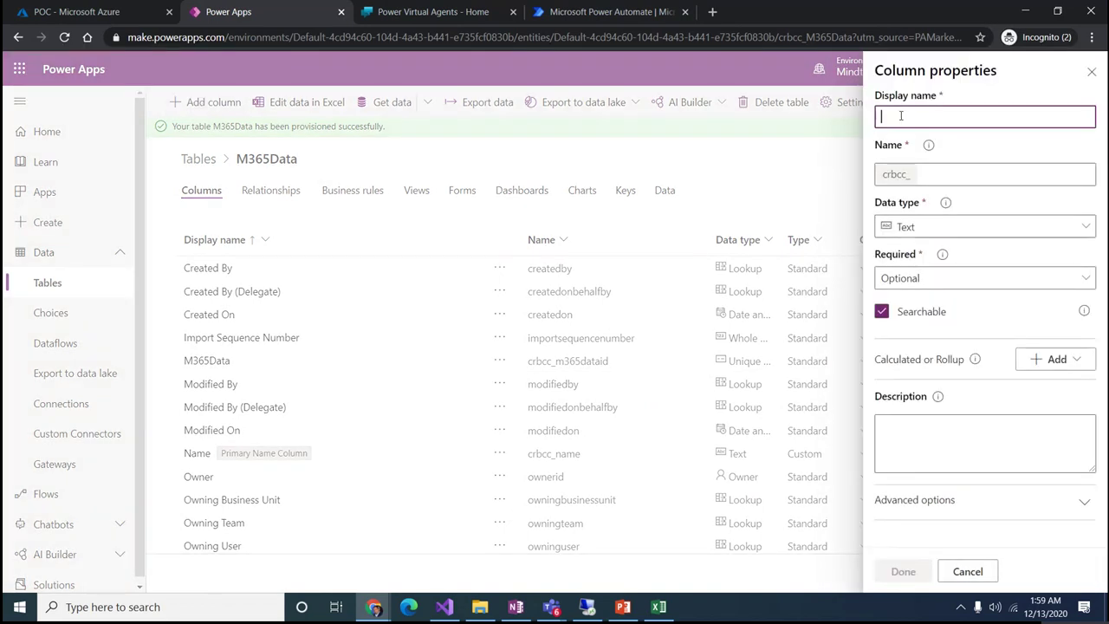
type("sess")
type("ionId")
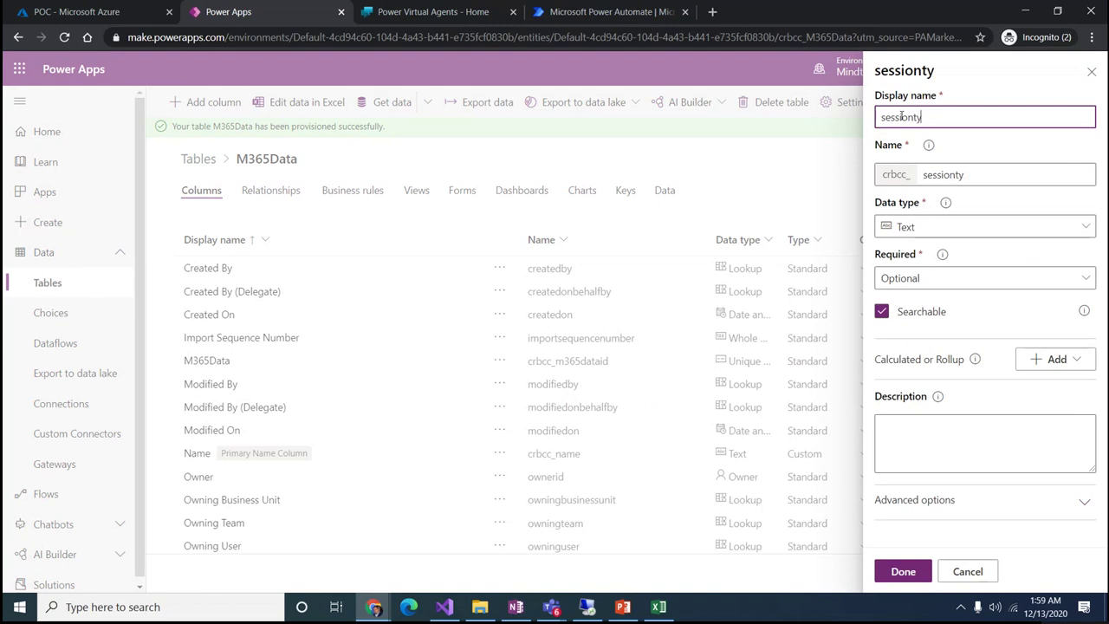
key("BackSpace")
key("BackSpace")
key("BackSpace")
type("nType")
left_click(889, 571)
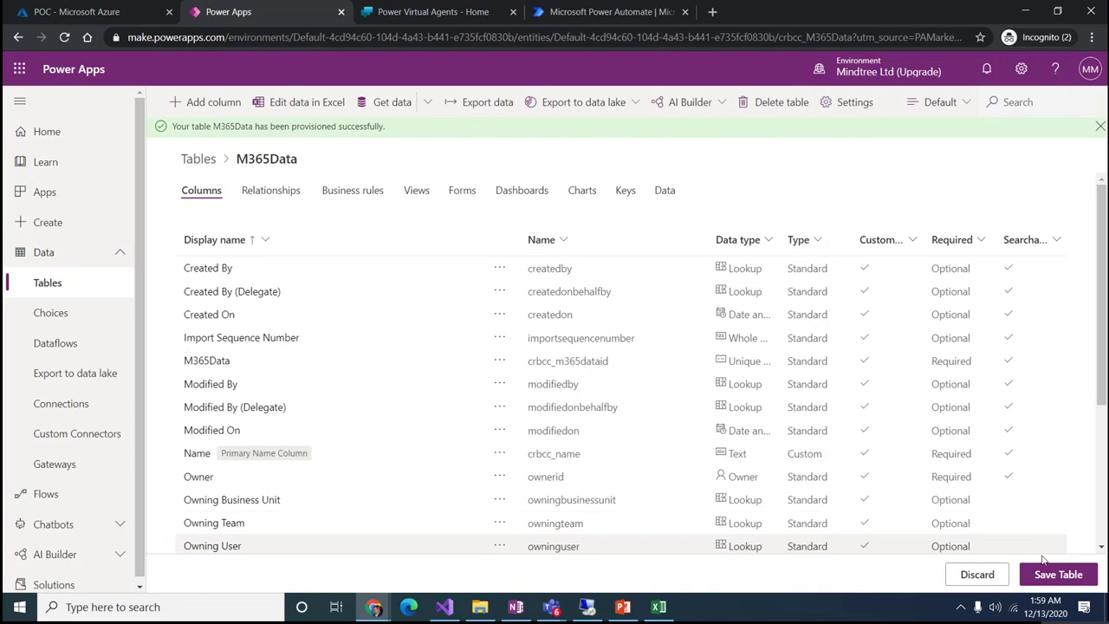
left_click(1048, 574)
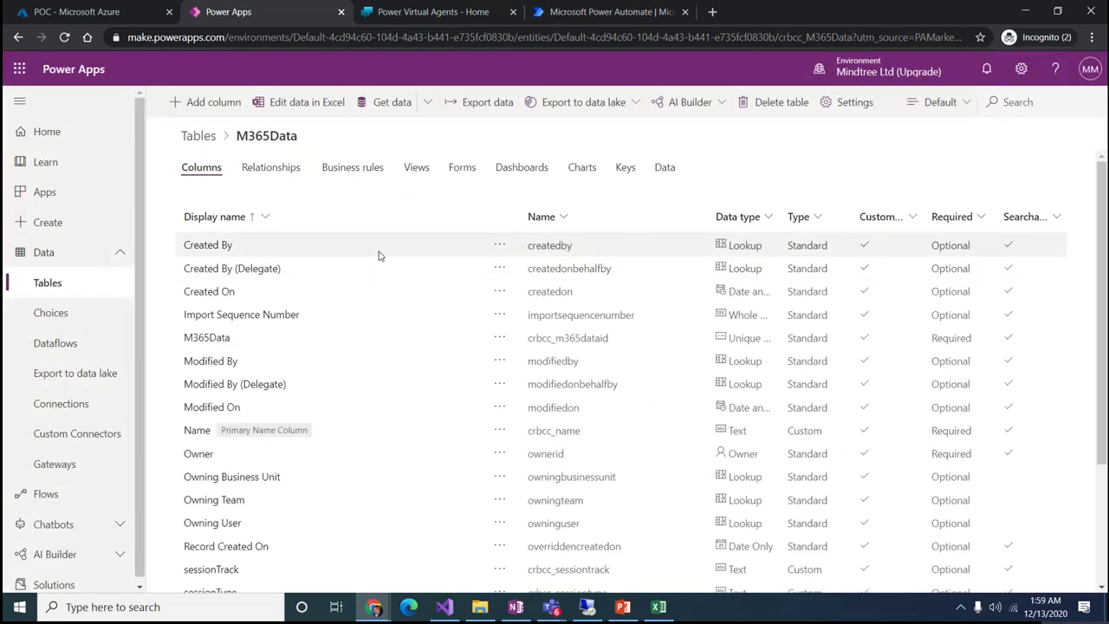
Step: Show only the custom columns of the M365Data table, and open its data for editing in Excel
left_click(960, 108)
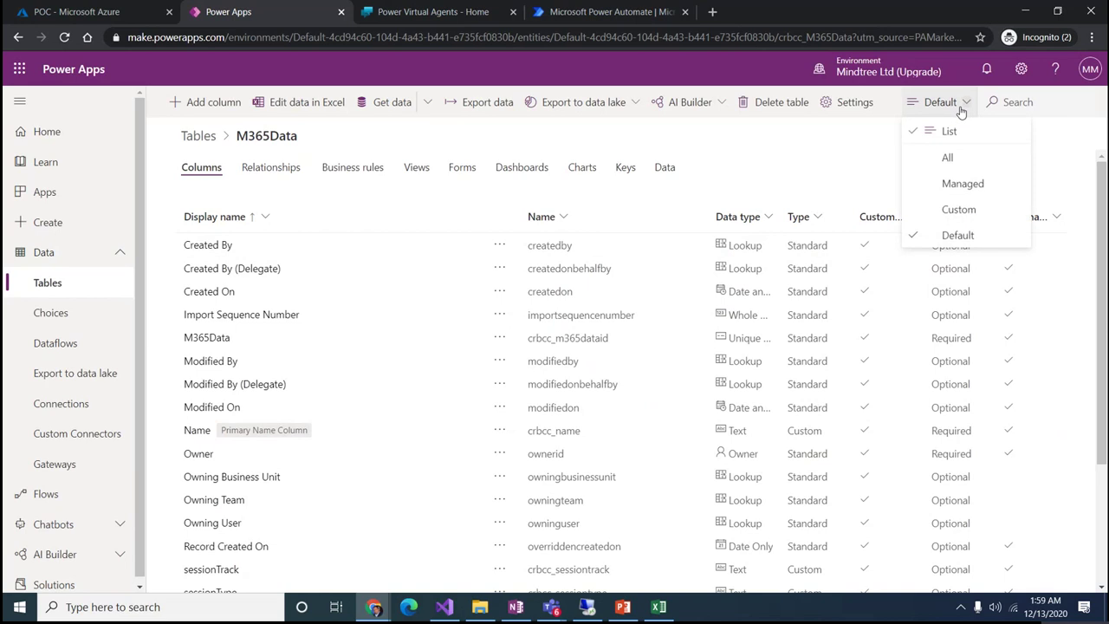
left_click(957, 210)
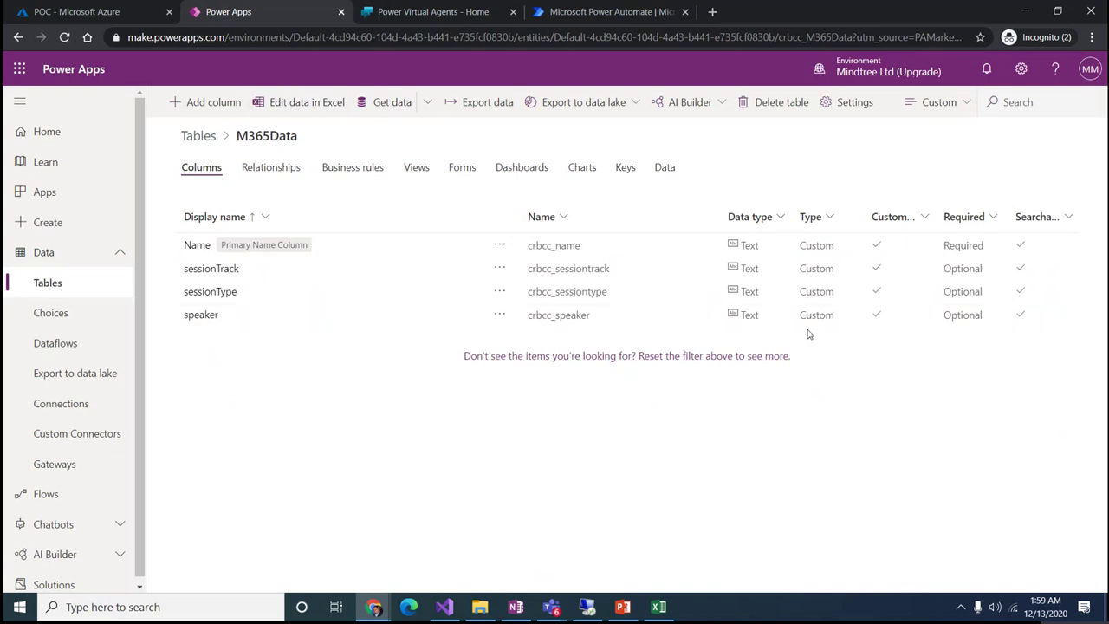
left_click(288, 108)
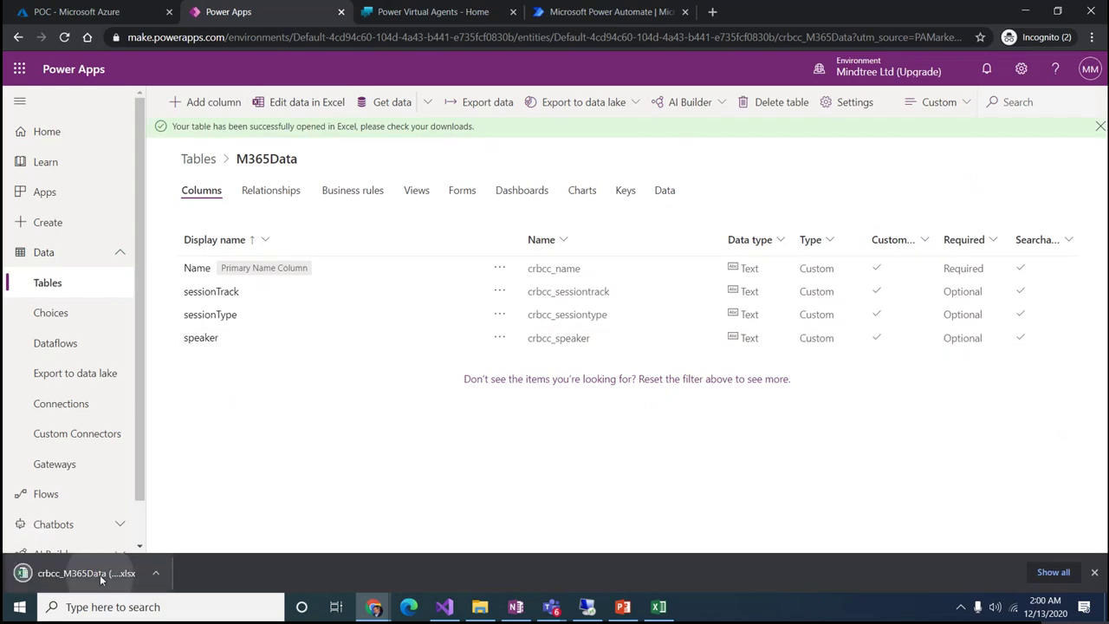
left_click(115, 563)
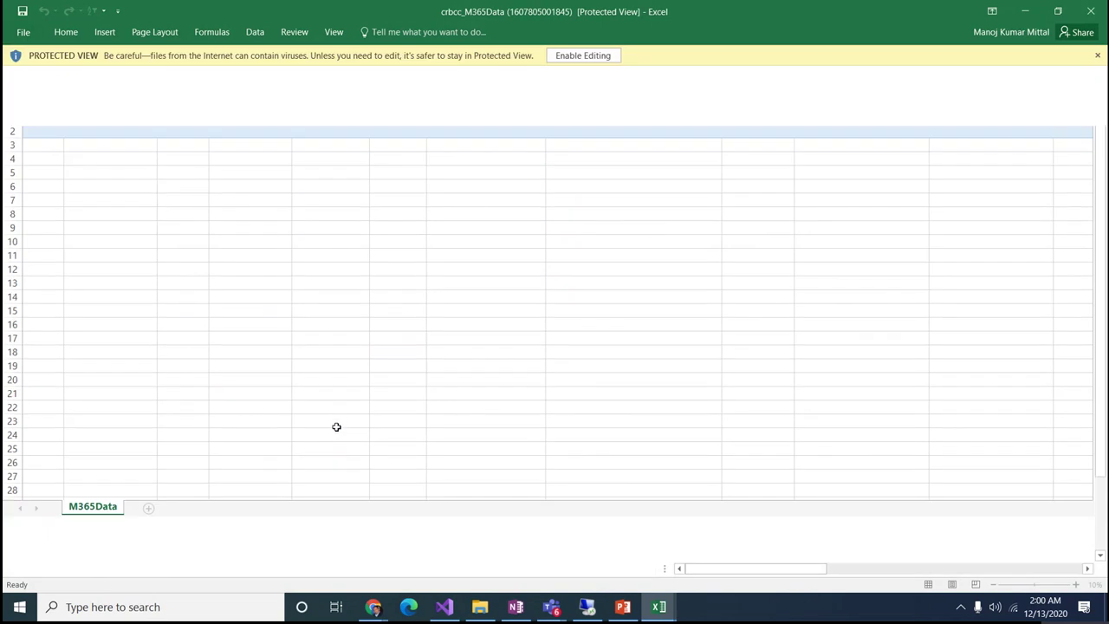
left_click(570, 55)
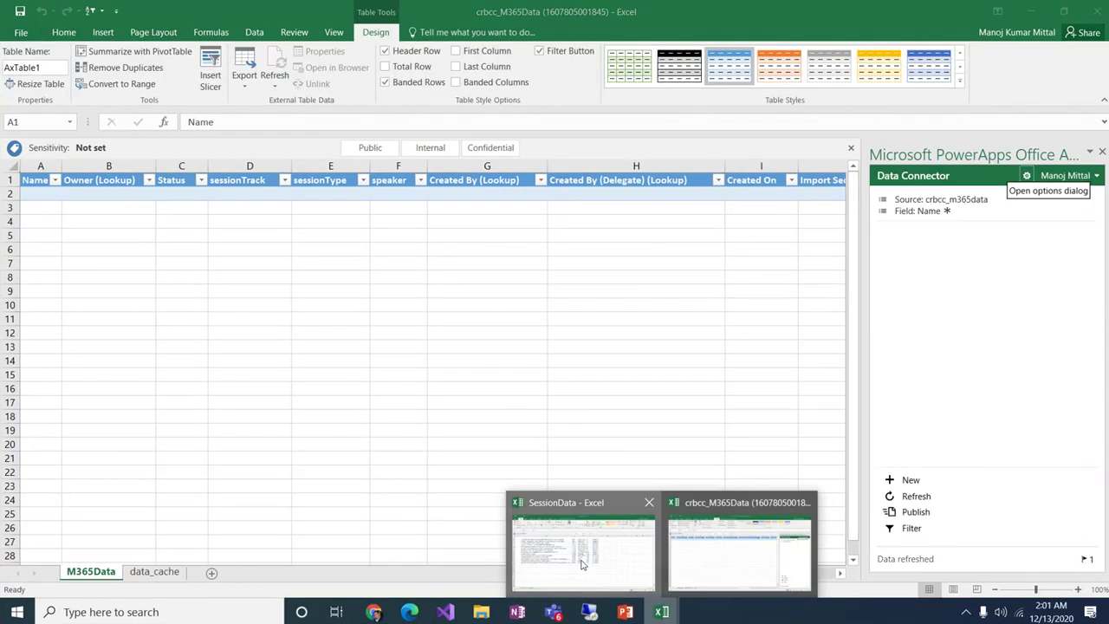
Step: Copy the session titles in B2:B15 of the SessionData workbook into the M365Data Name column from A2, and fit the column width
left_click(580, 546)
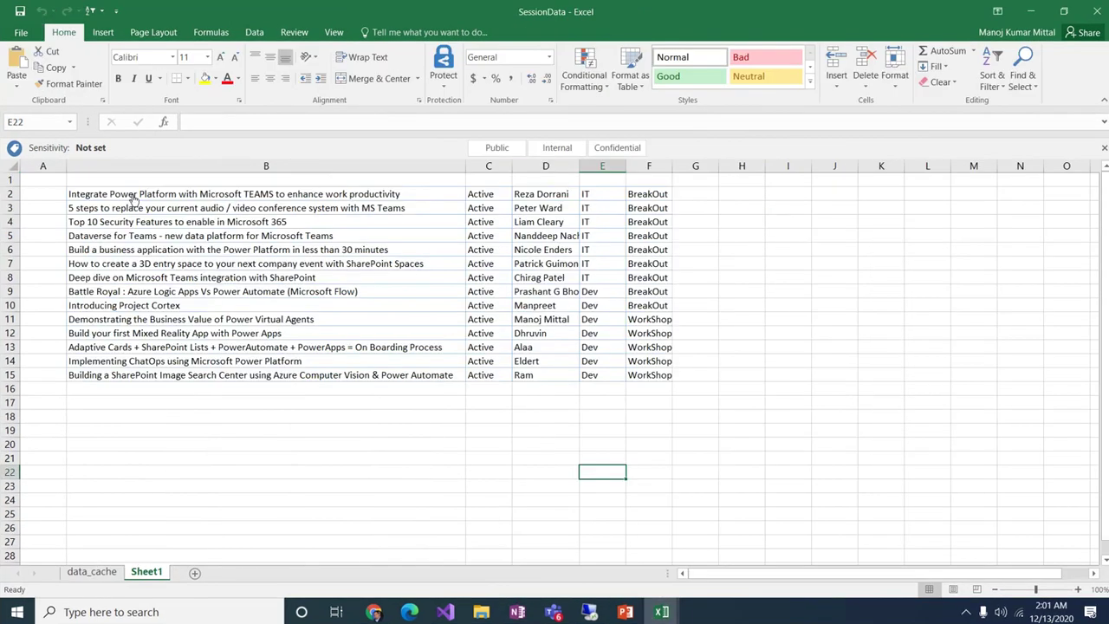
left_click_drag(134, 199, 161, 369)
key("ctrl+c")
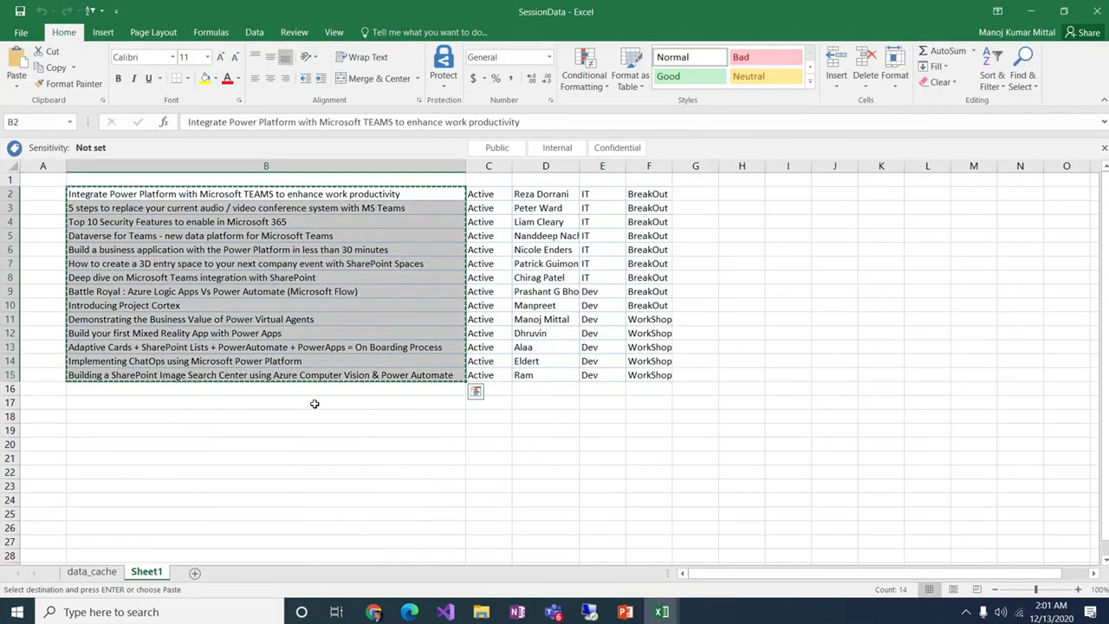
key("alt+Tab")
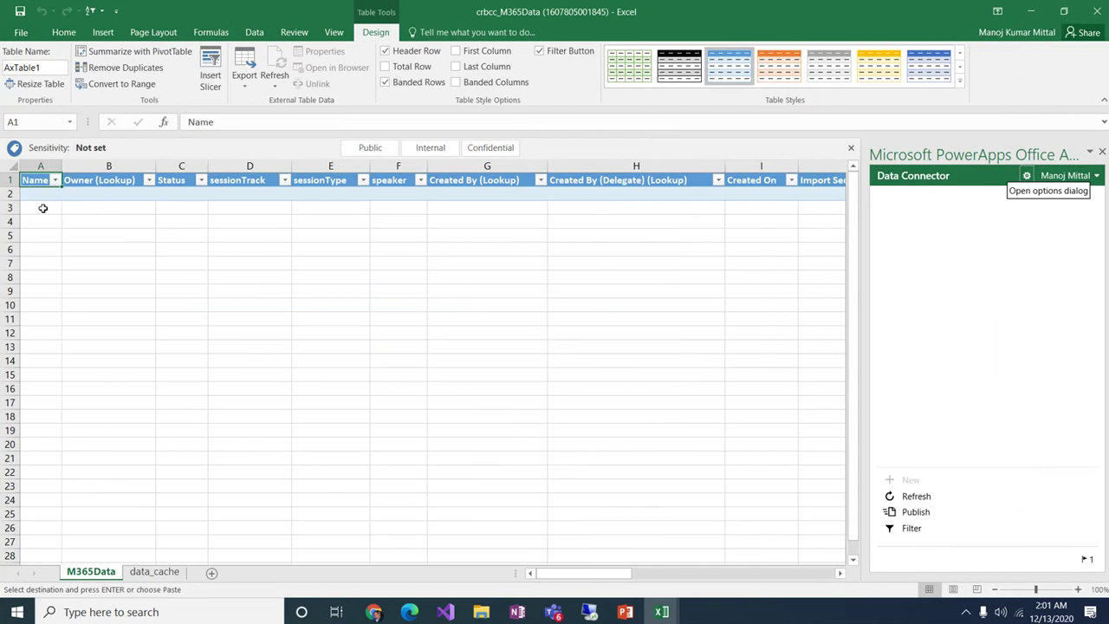
left_click(37, 198)
key("ctrl+v")
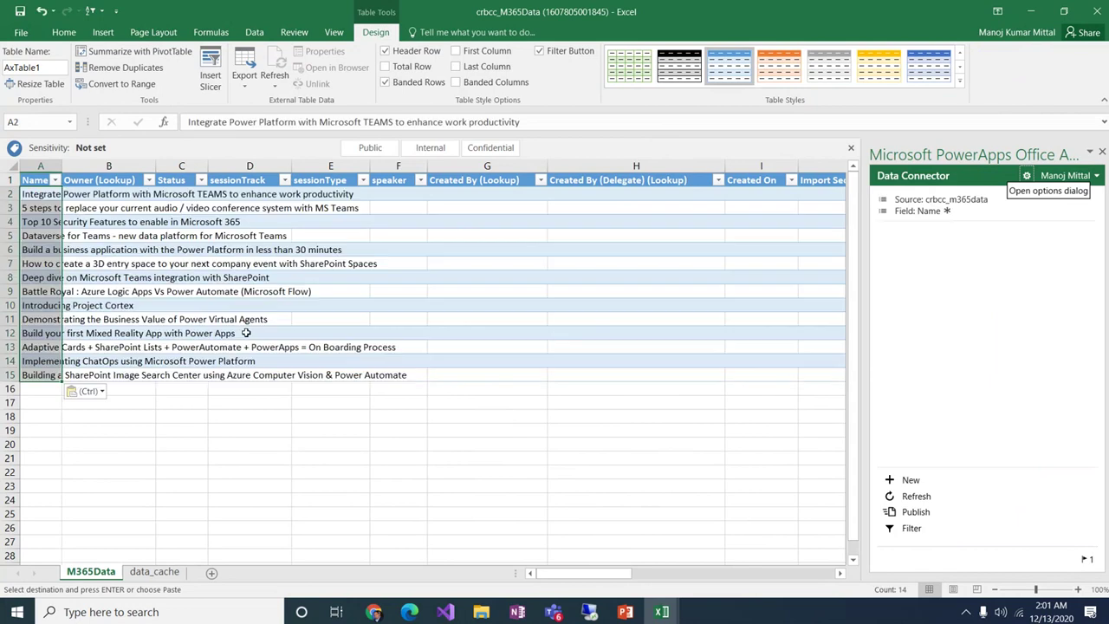
double_click(56, 167)
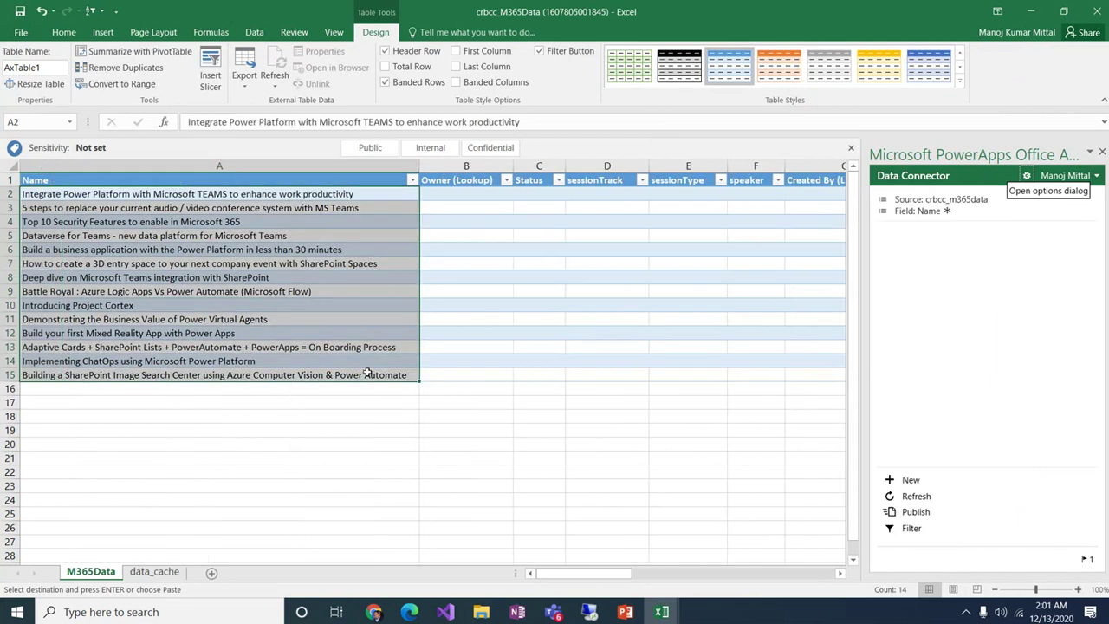
Step: Copy the speaker, track and type values in D2:F15 of the SessionData workbook into the M365Data sheet from F2 in the speaker column
key("alt+Tab")
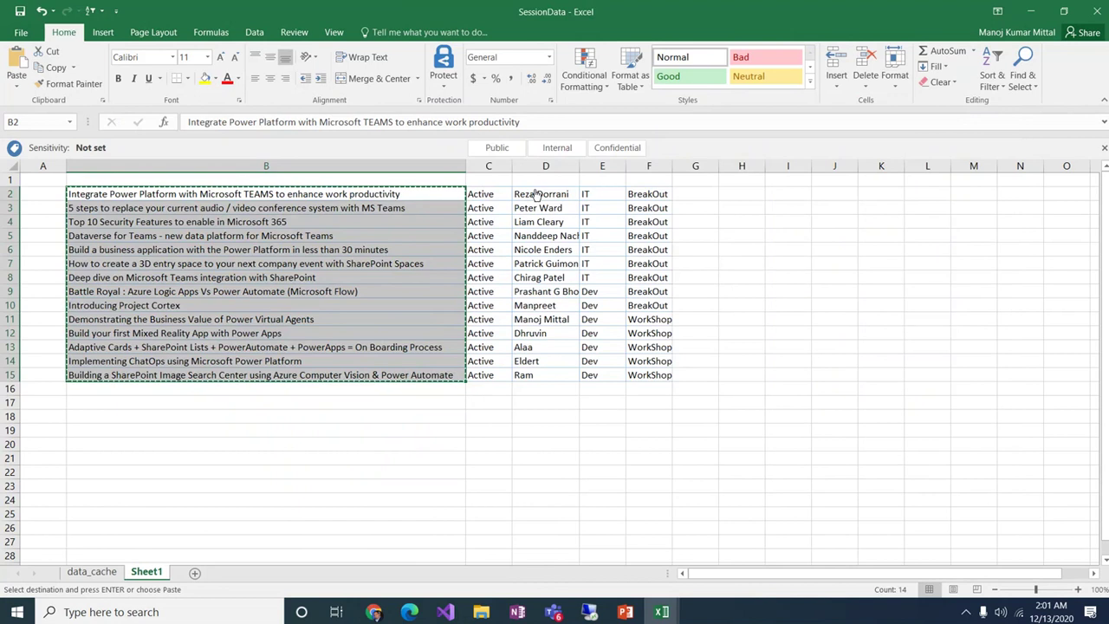
left_click_drag(519, 194, 663, 376)
key("ctrl+c")
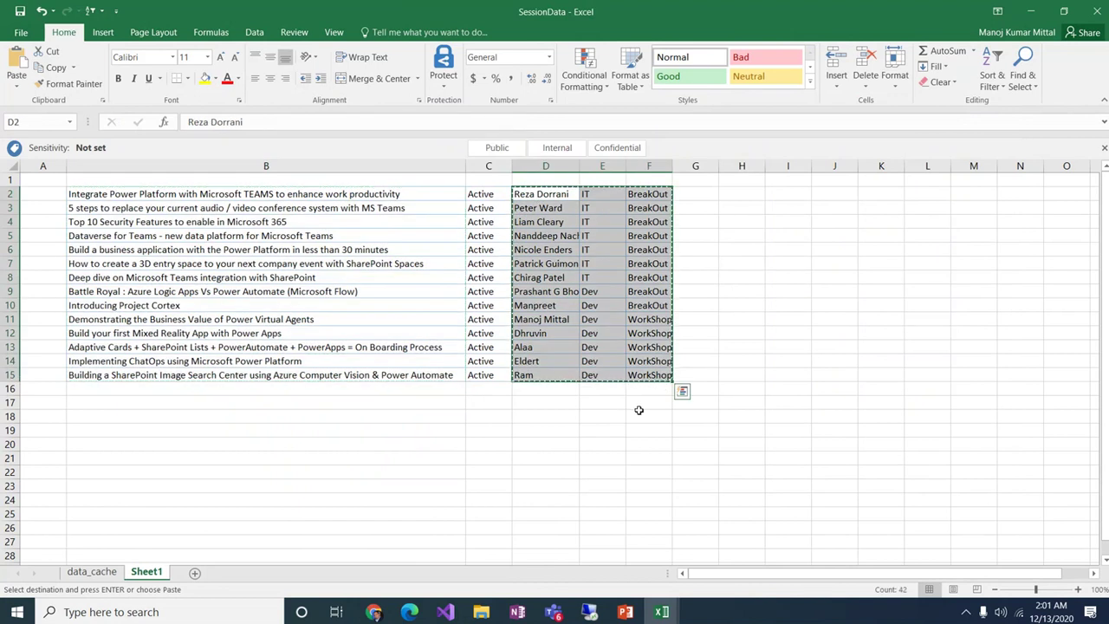
key("alt+Tab")
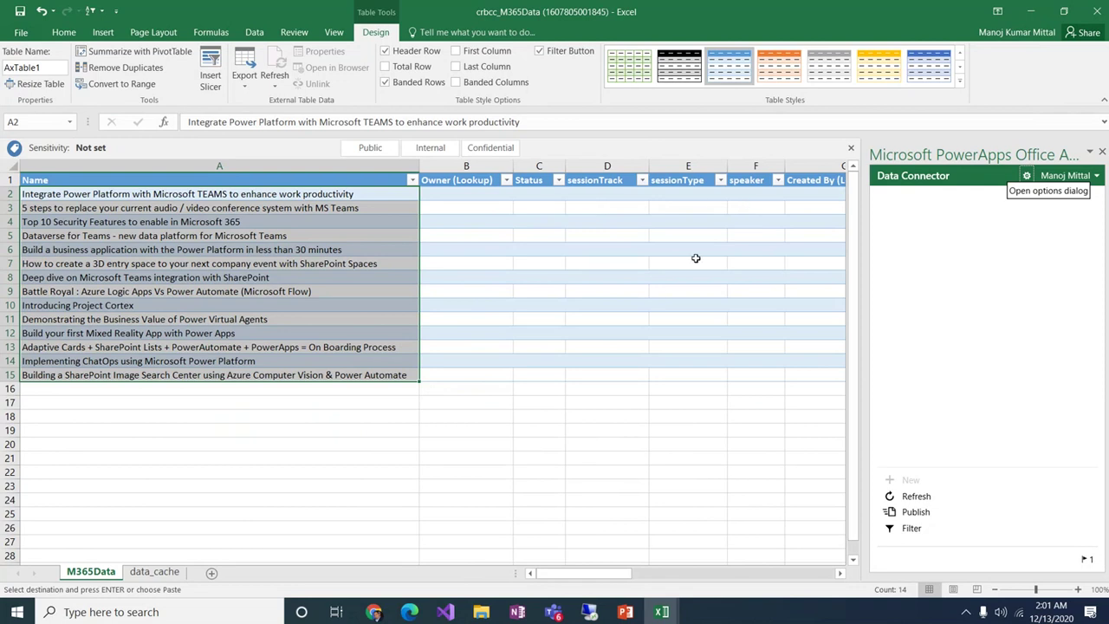
left_click(750, 194)
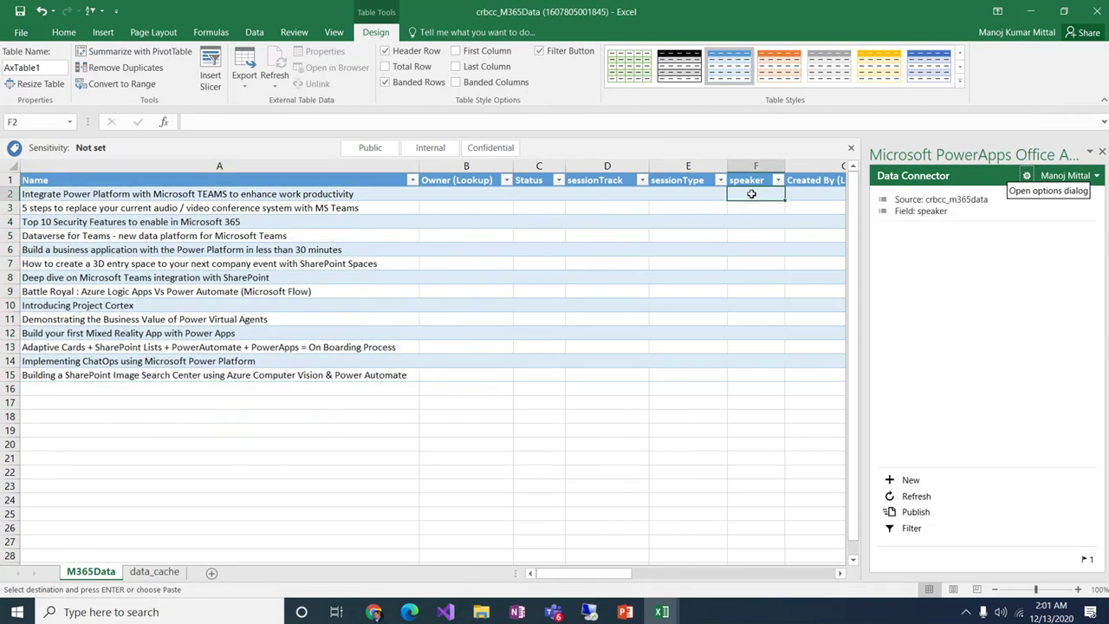
Step: Move the track and type values in G2:H15 into the sessionTrack and sessionType columns, starting at D2
left_click(798, 194)
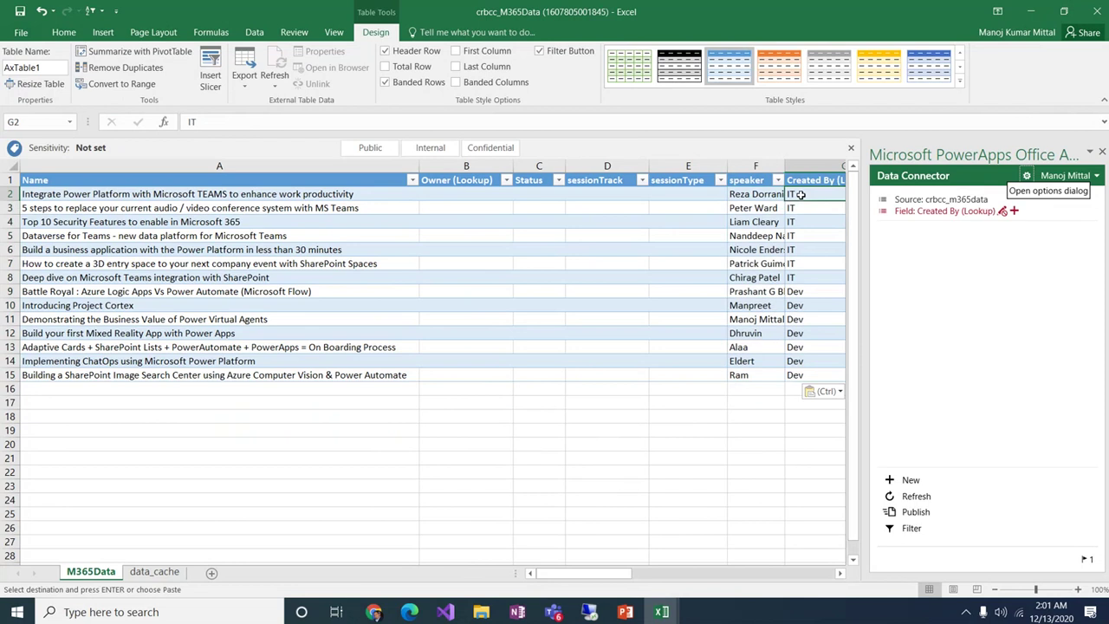
key("shift+Right")
key("shift+Down")
key("shift+Down")
key("shift+Down")
key("shift+Down")
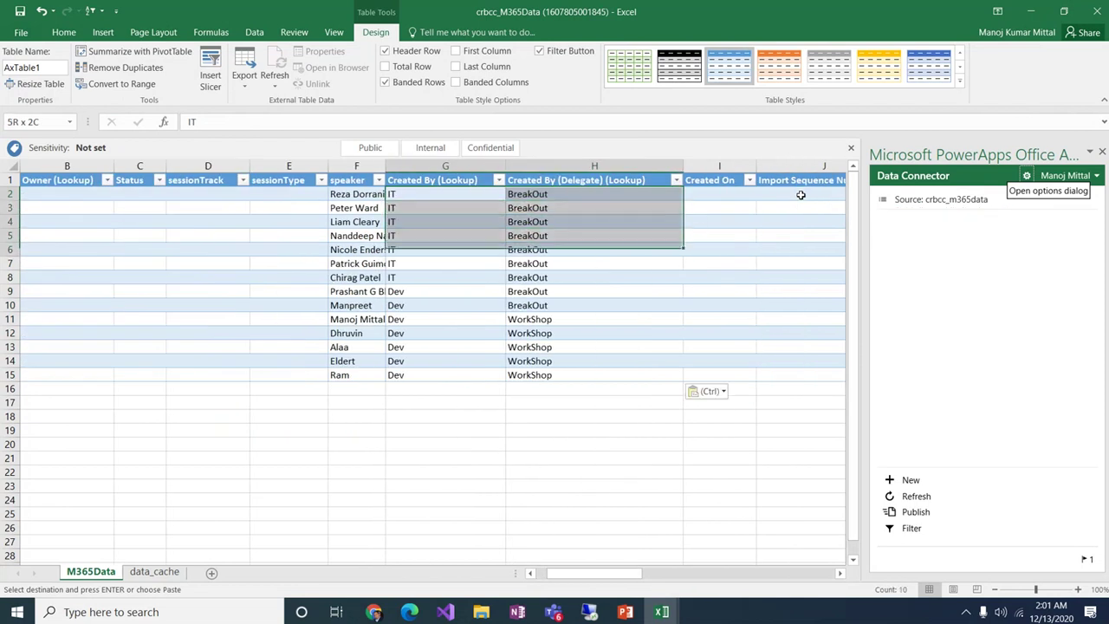
key("shift+Down")
key("shift+Down")
key("shift+Down")
key("shift+Down")
key("shift+Down")
key("shift+Down")
key("shift+Down")
key("shift+Down")
key("shift+Down")
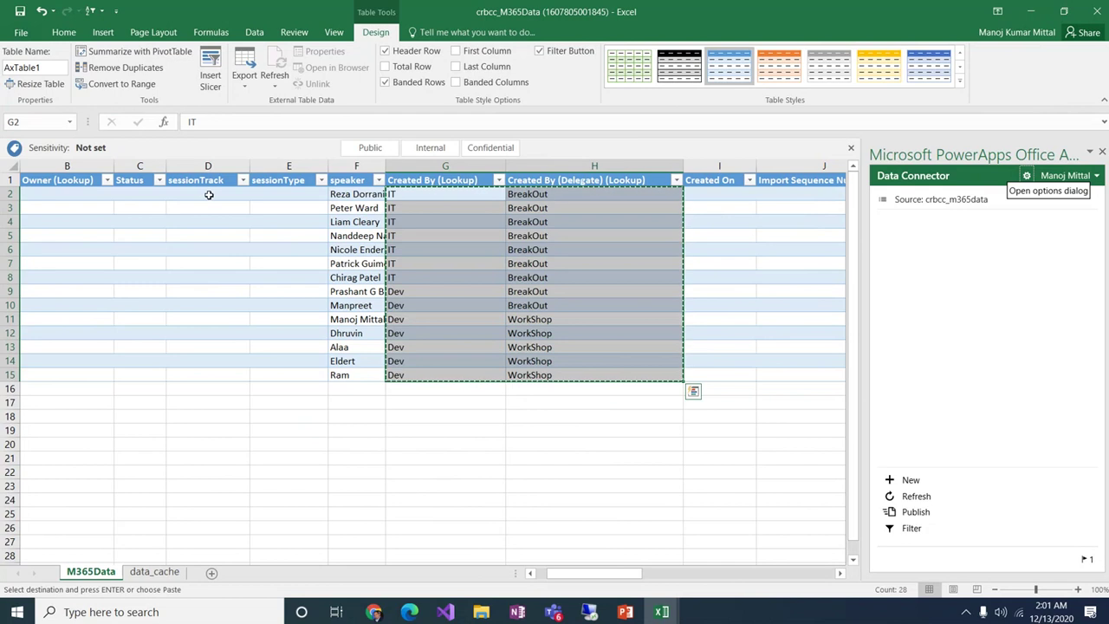
left_click(208, 195)
key("ctrl+v")
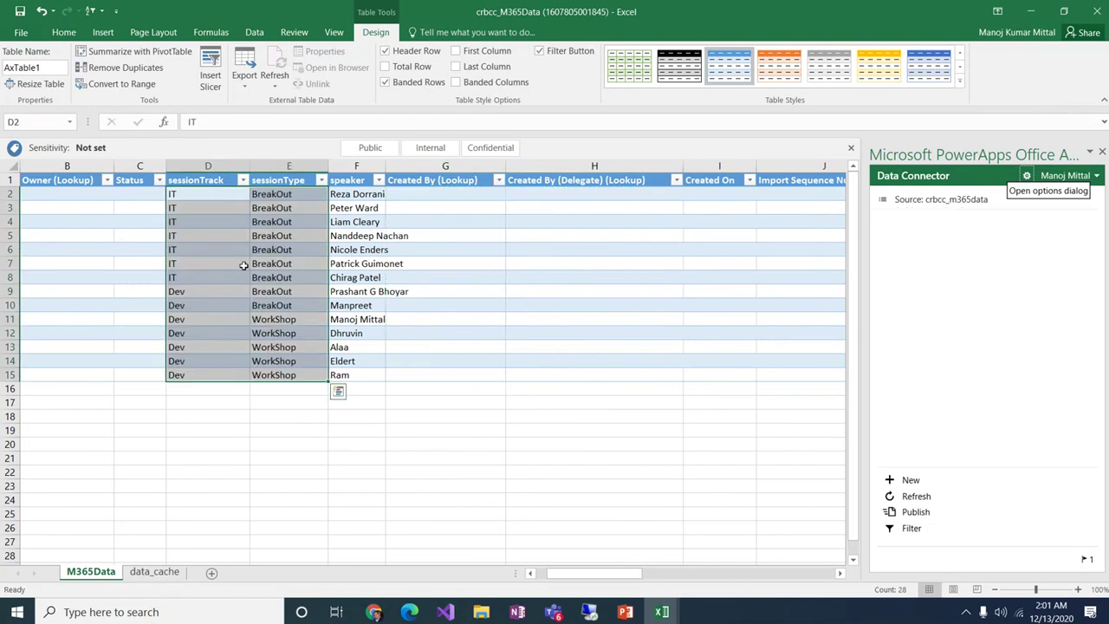
Step: Publish the filled rows to the M365Data table and show the table's data in Power Apps
left_click(276, 477)
left_click_drag(594, 578, 564, 582)
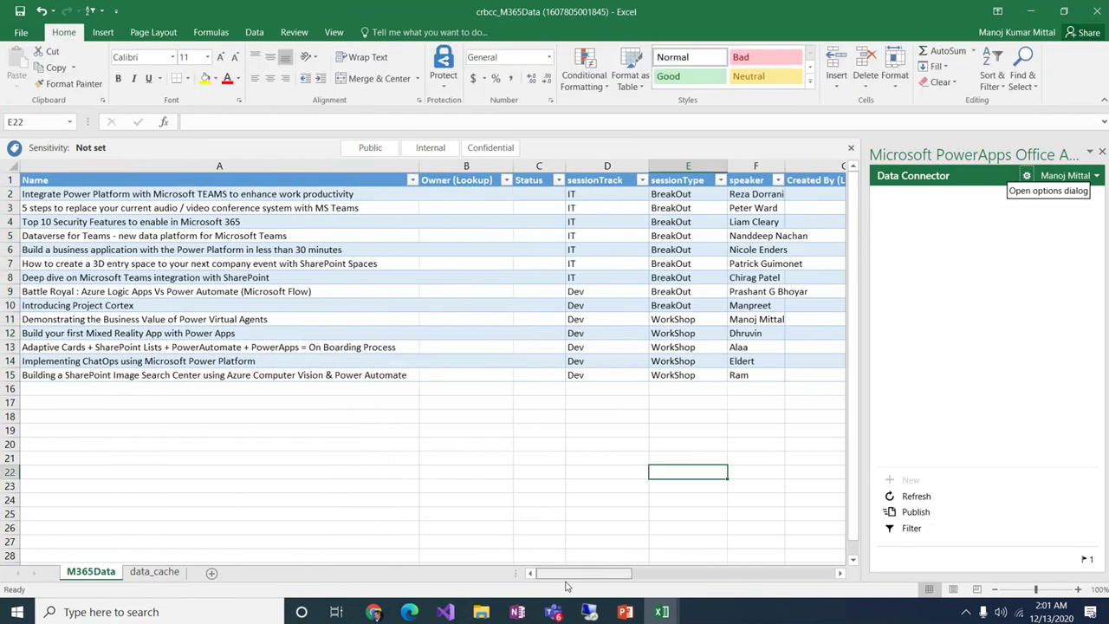
left_click(915, 513)
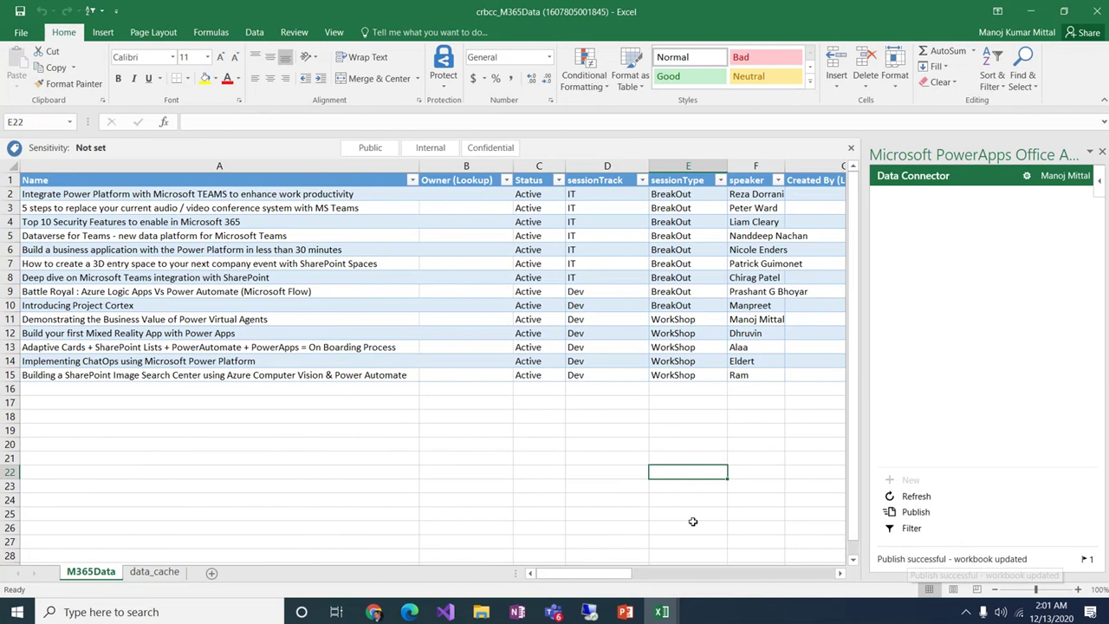
left_click(373, 612)
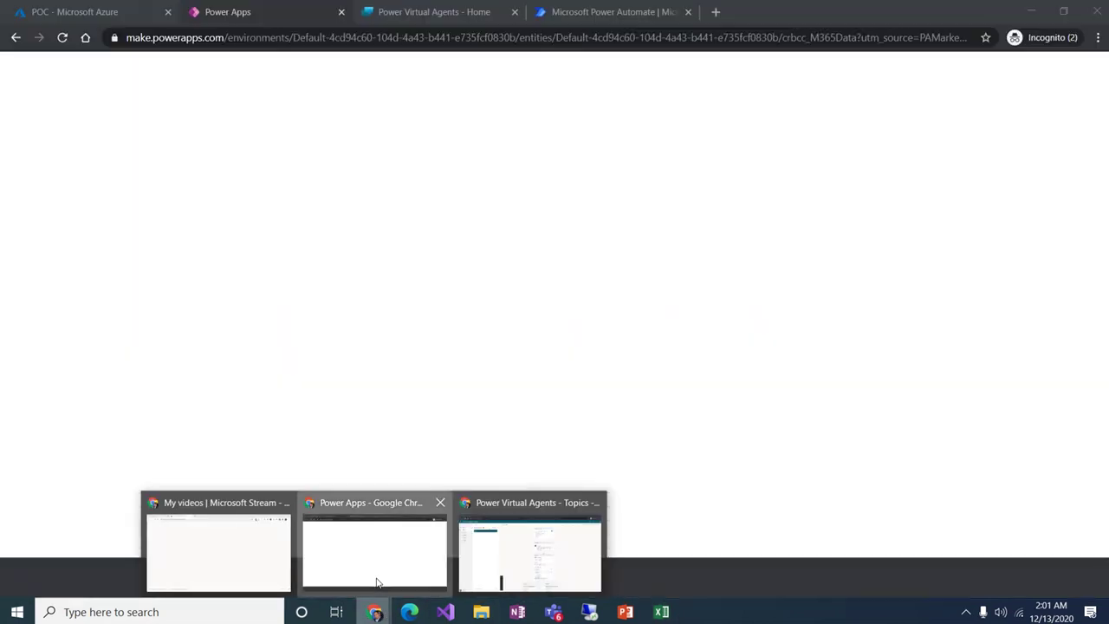
left_click(377, 572)
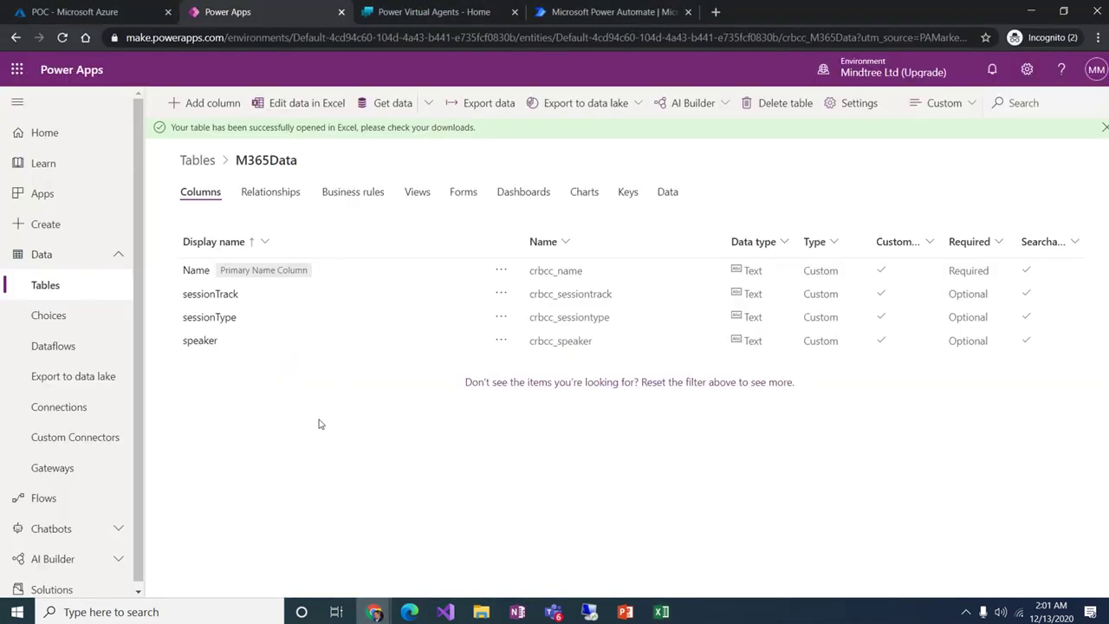
left_click(667, 191)
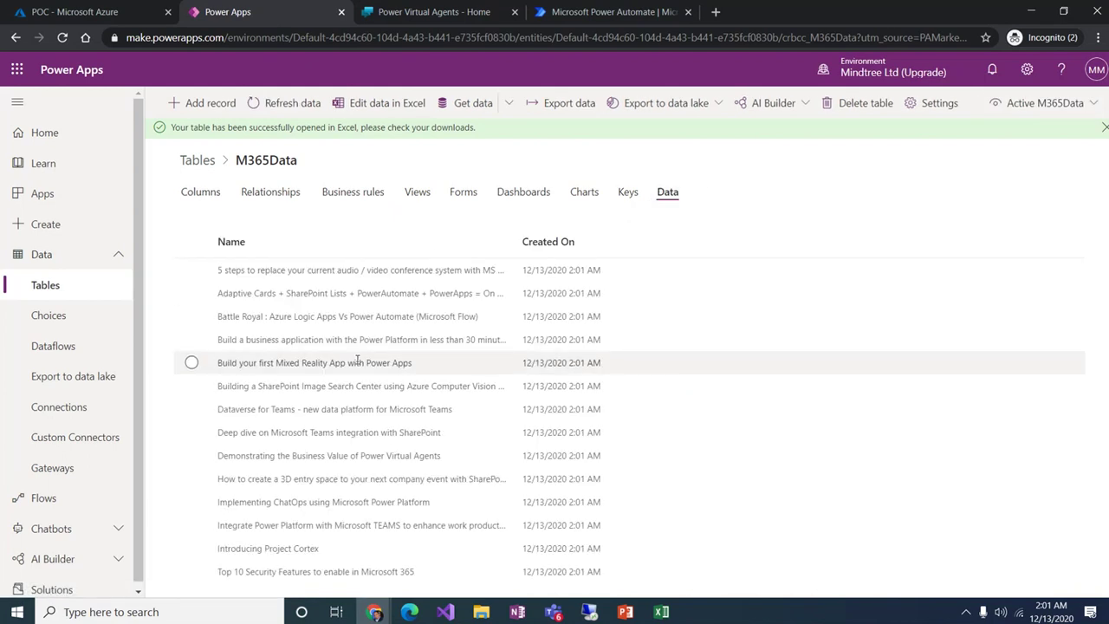
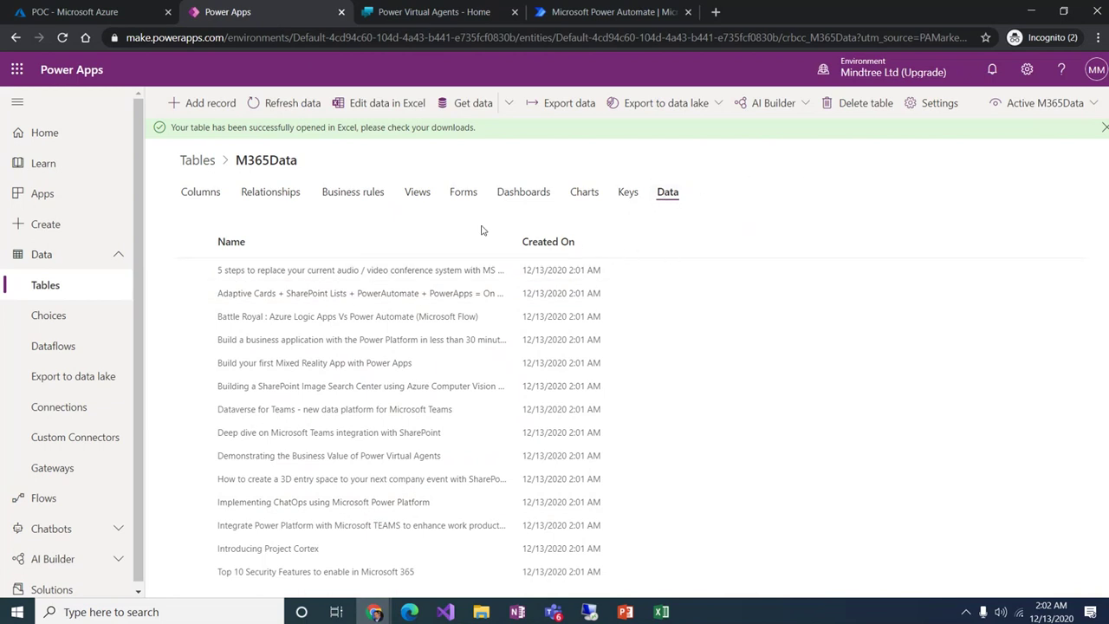
Step: Add the sessionTrack, sessionType and speaker columns to the Active M365Data view
left_click(419, 193)
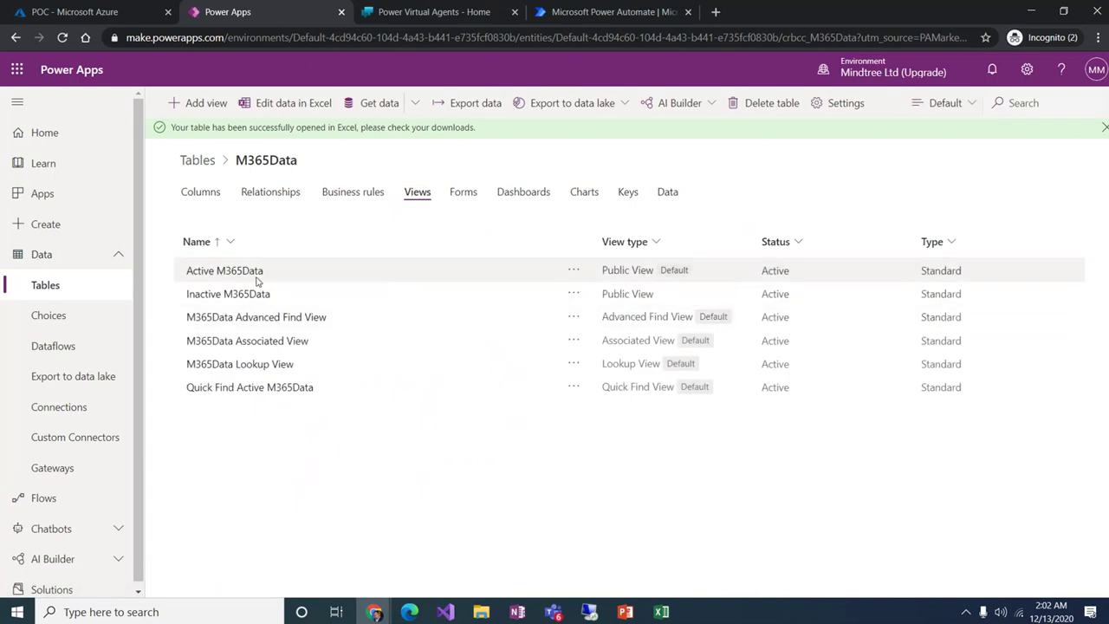
left_click(572, 272)
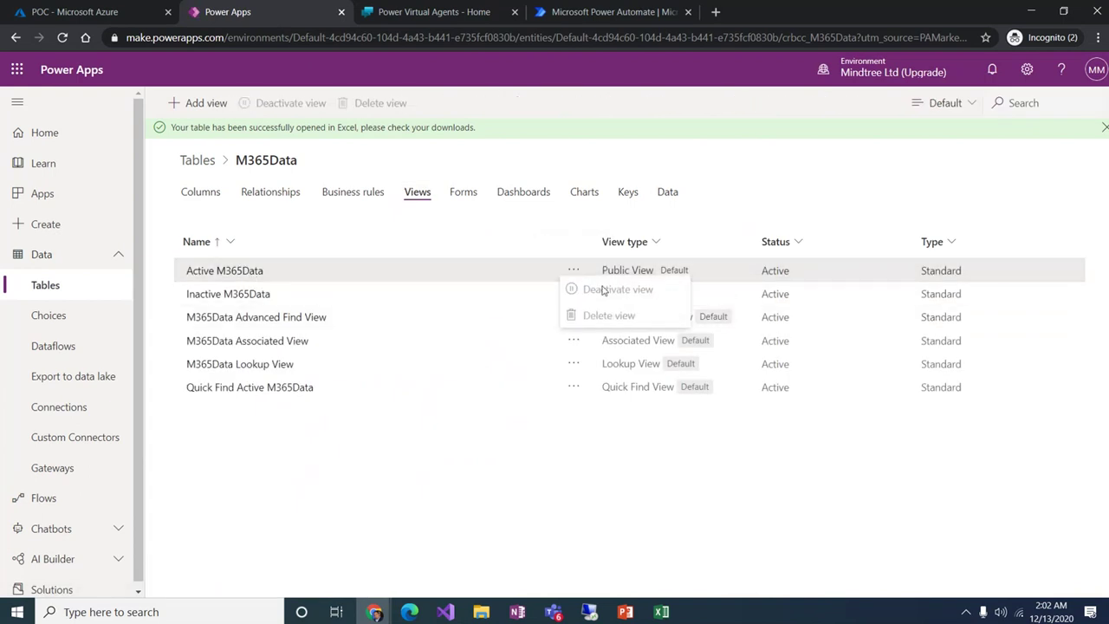
left_click(246, 272)
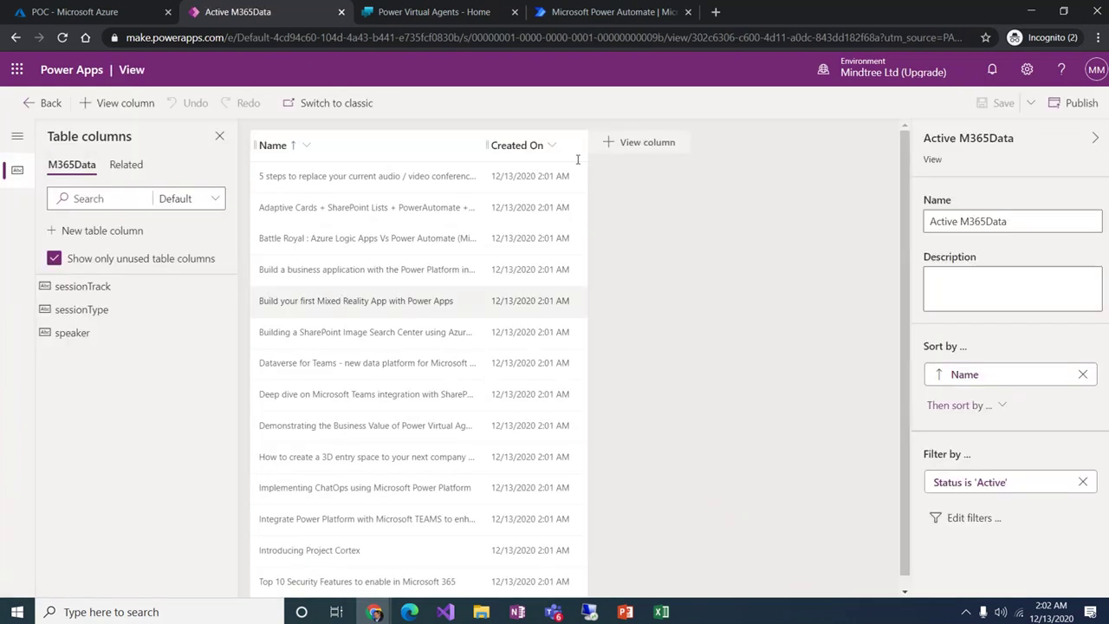
left_click(638, 144)
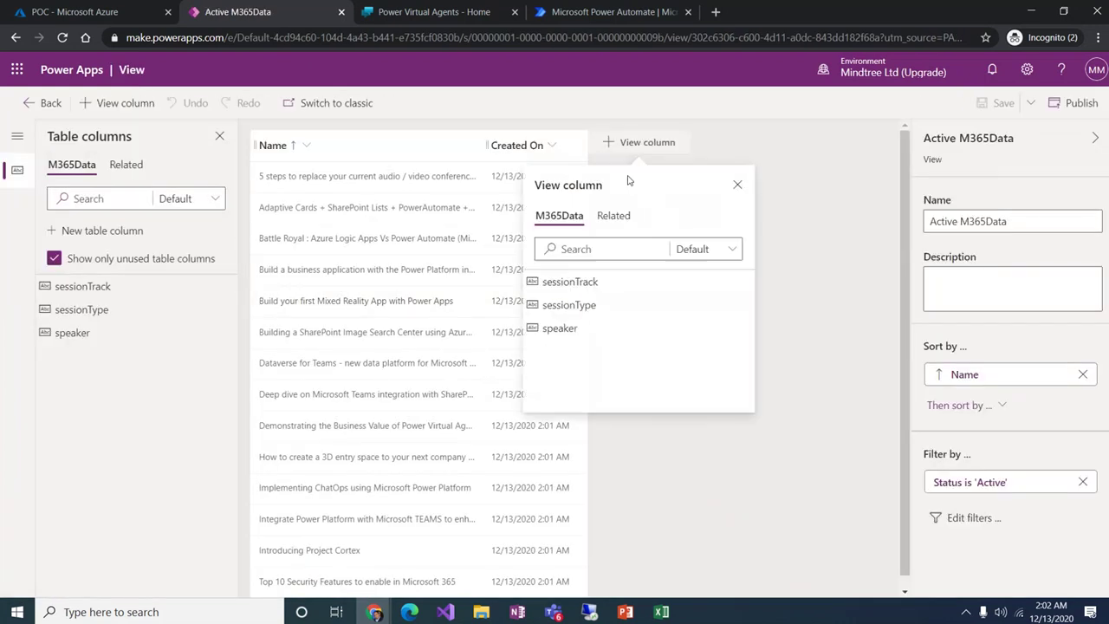
left_click(563, 286)
left_click(700, 142)
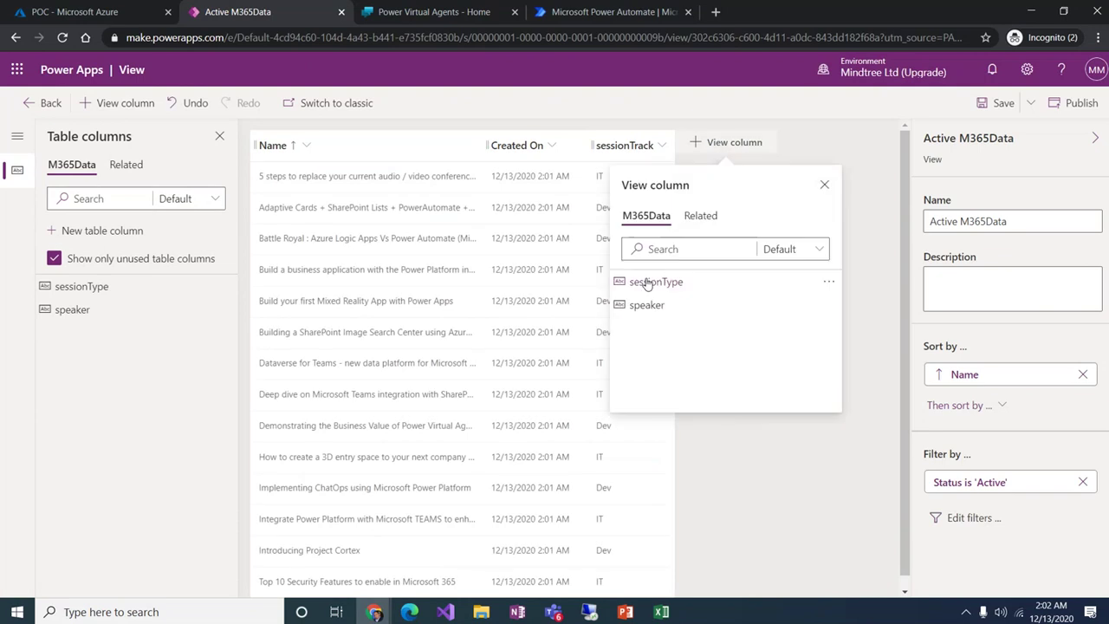
left_click(650, 279)
left_click(798, 142)
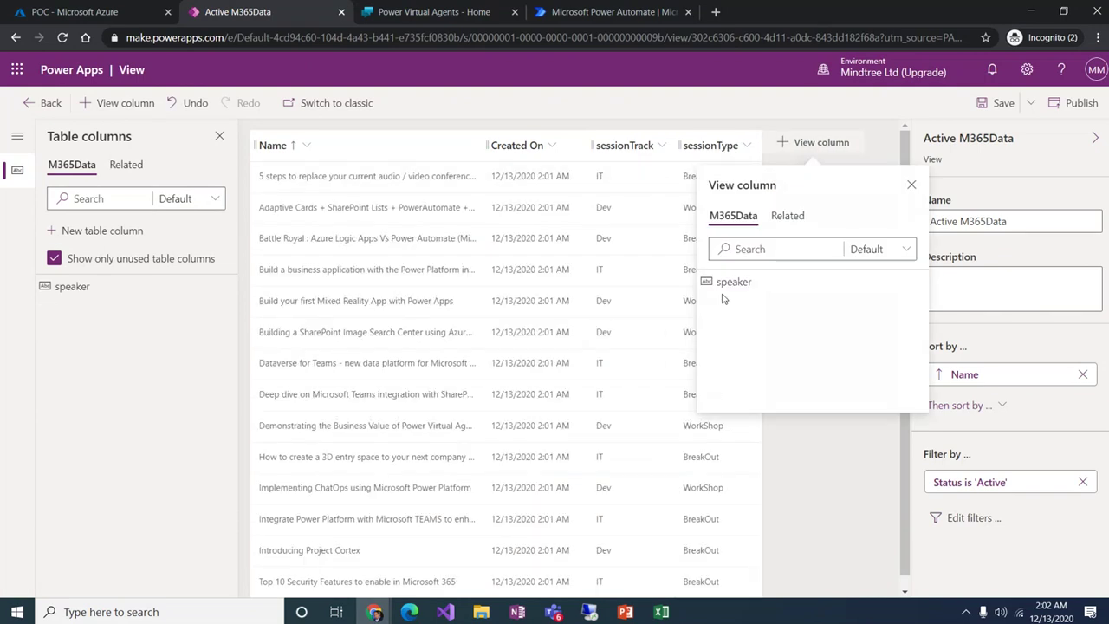
left_click(724, 284)
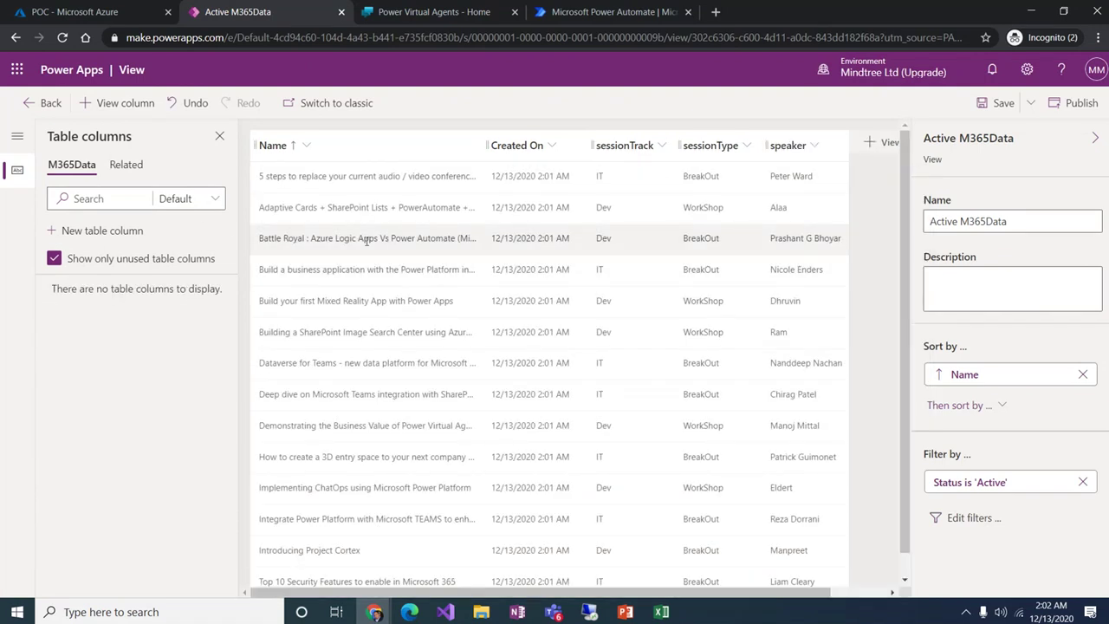
Step: Save and publish the Active M365Data view, and return to the table's data
left_click(993, 113)
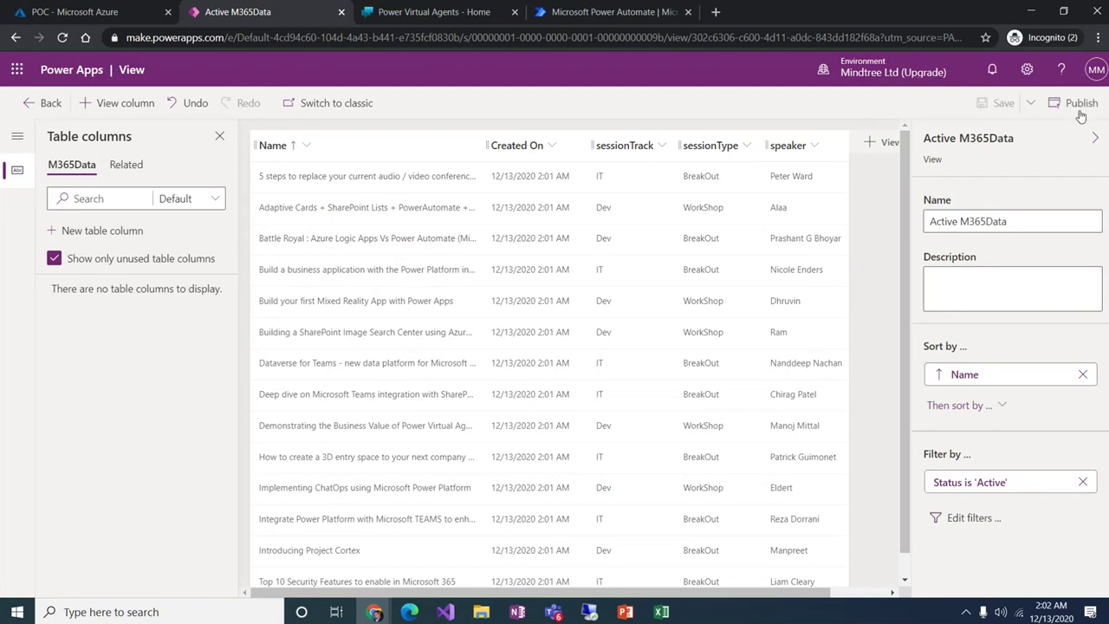
left_click(1080, 111)
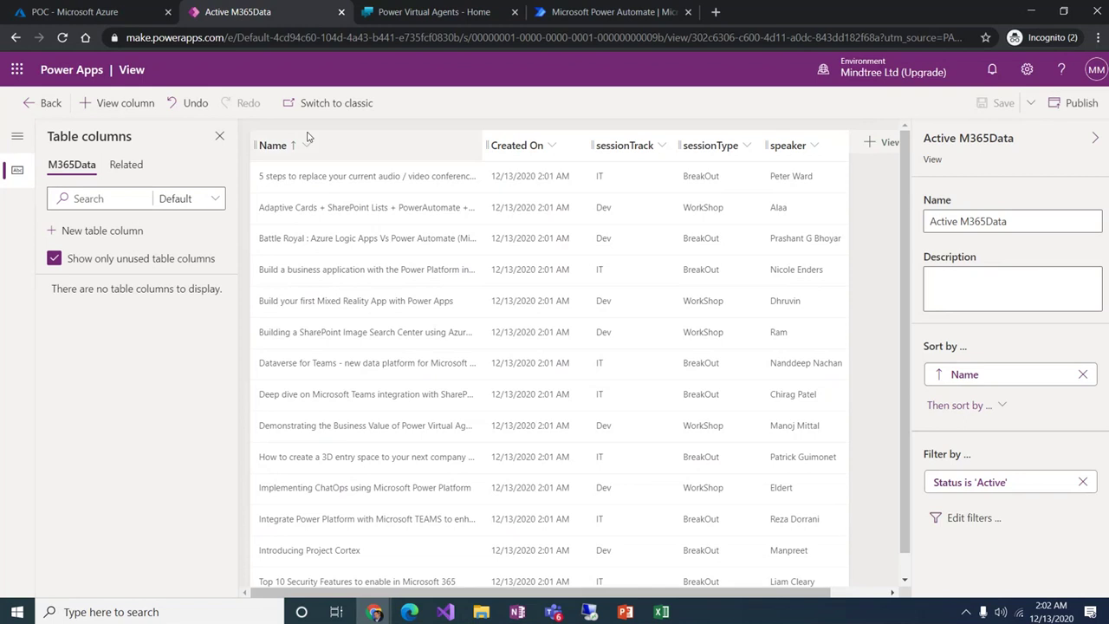
left_click(39, 105)
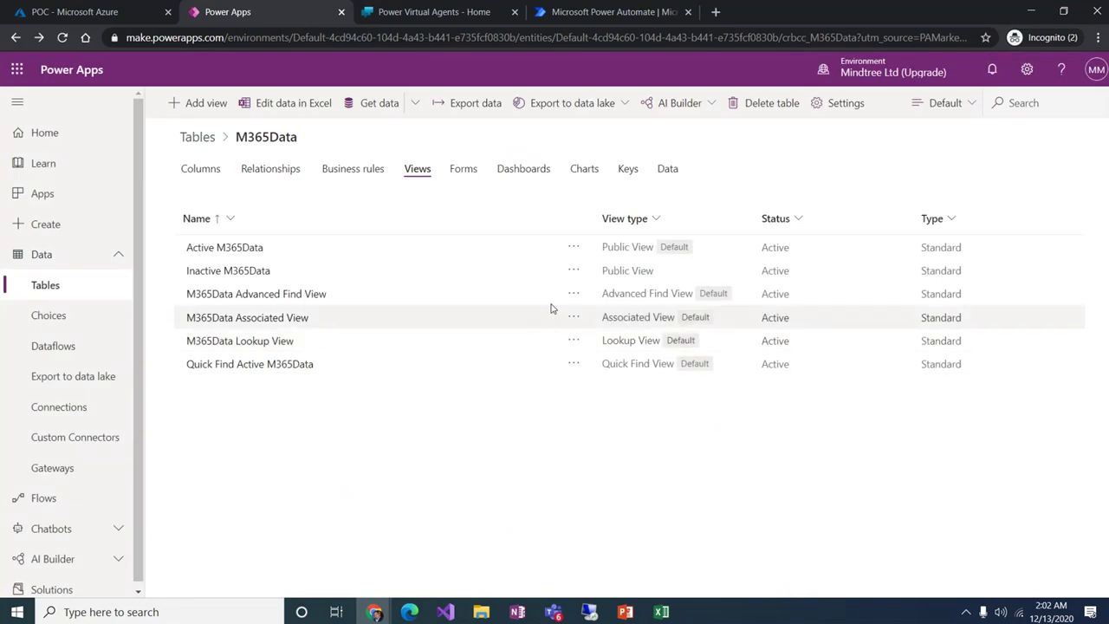
left_click(669, 171)
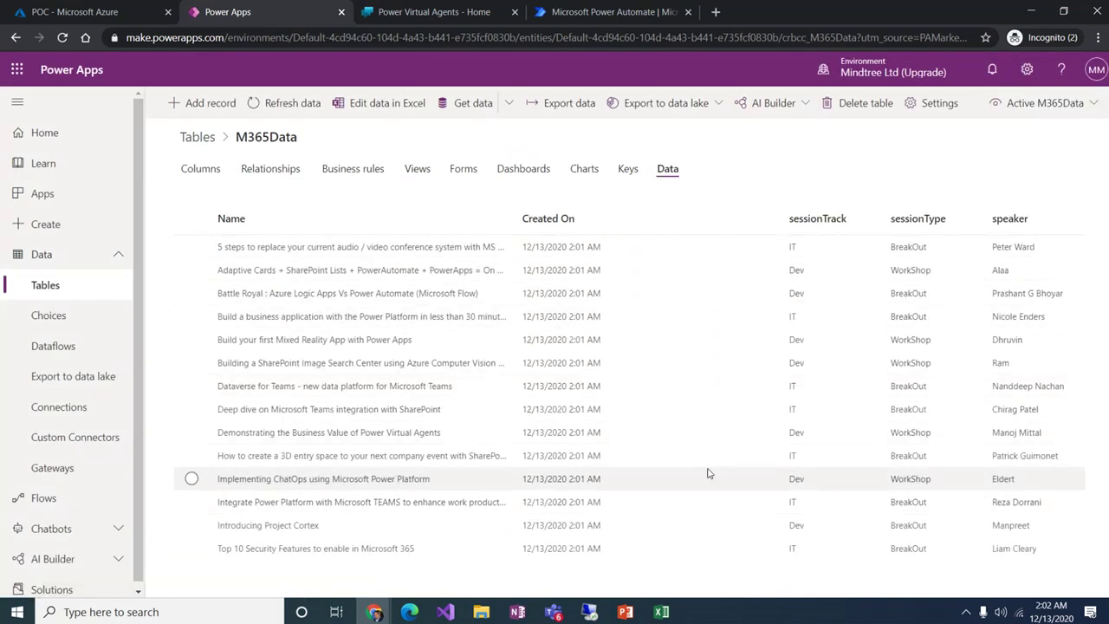
Step: Switch to Power Virtual Agents and turn off the four lesson topics of the M365Event bot
left_click(468, 14)
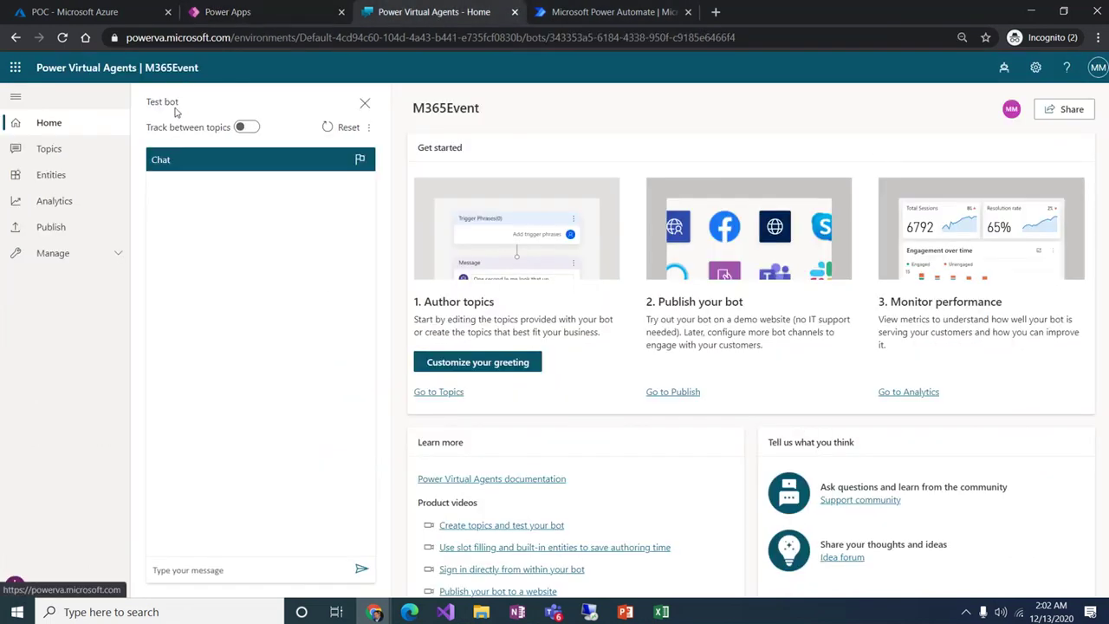
left_click(50, 152)
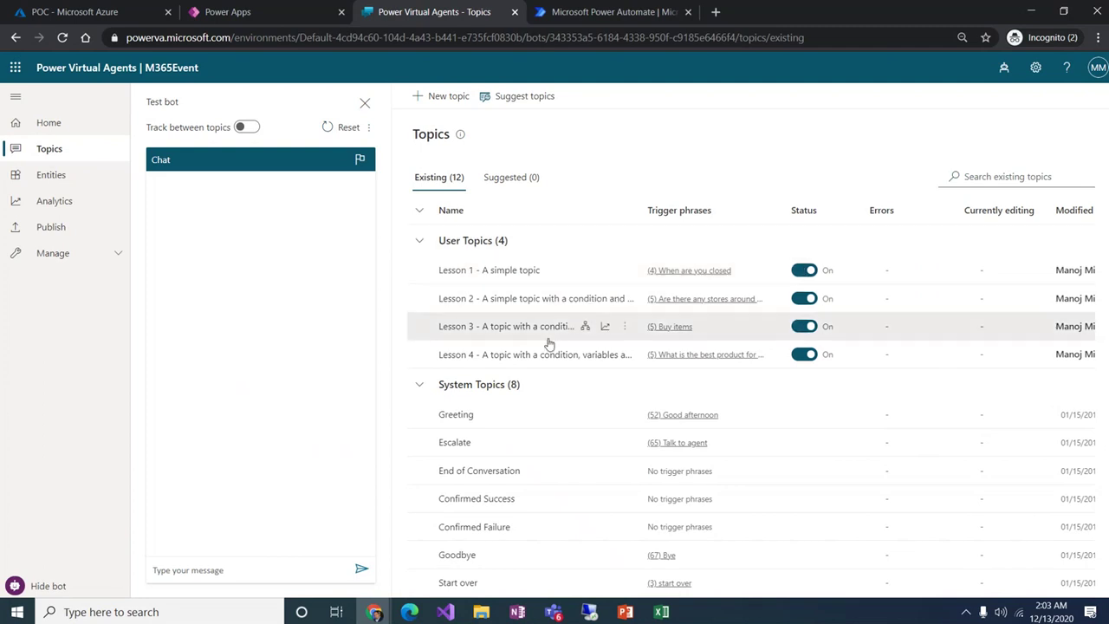
left_click(801, 273)
left_click(802, 322)
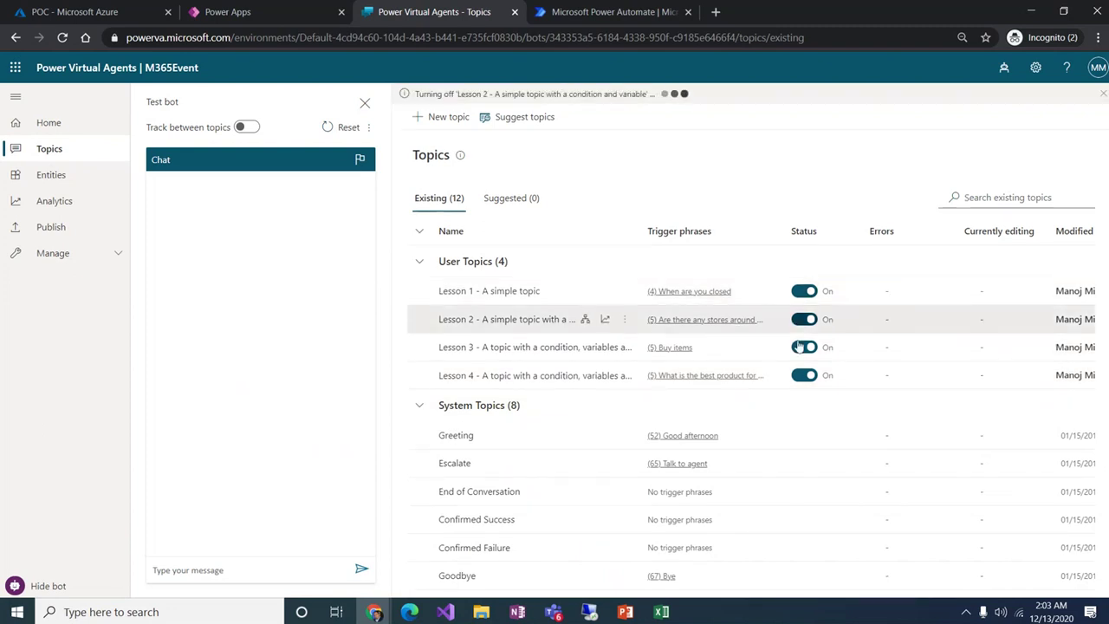
left_click(799, 351)
left_click(801, 378)
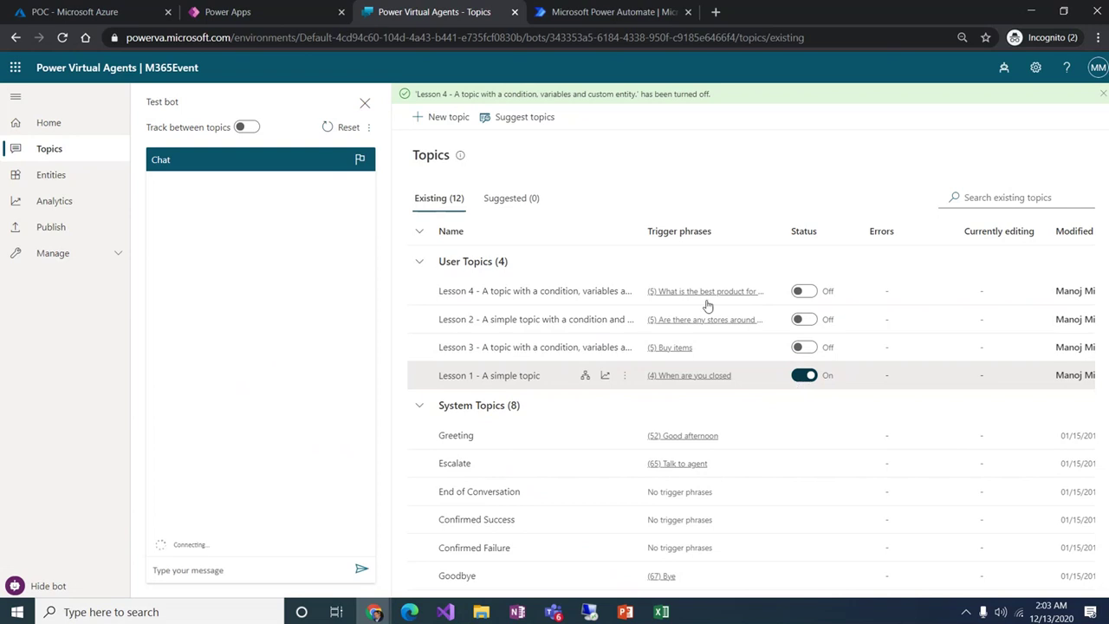
Step: Create a topic named M365 Event with the description "This bot will help to find out speaker and session details"
left_click(441, 118)
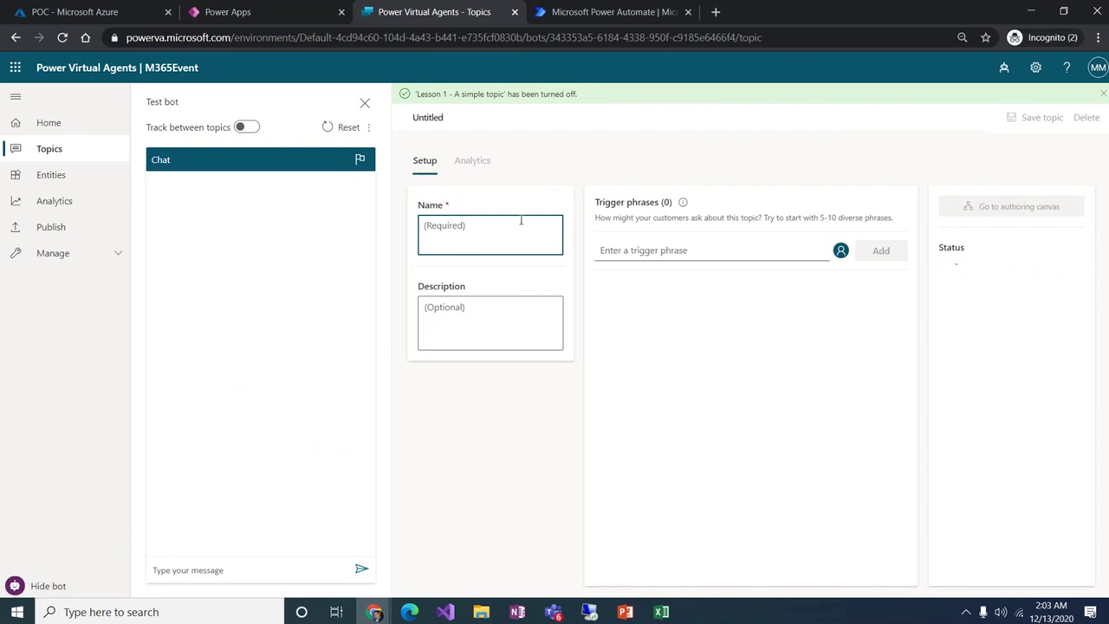
type("M365 Event")
left_click(511, 310)
type("This bo")
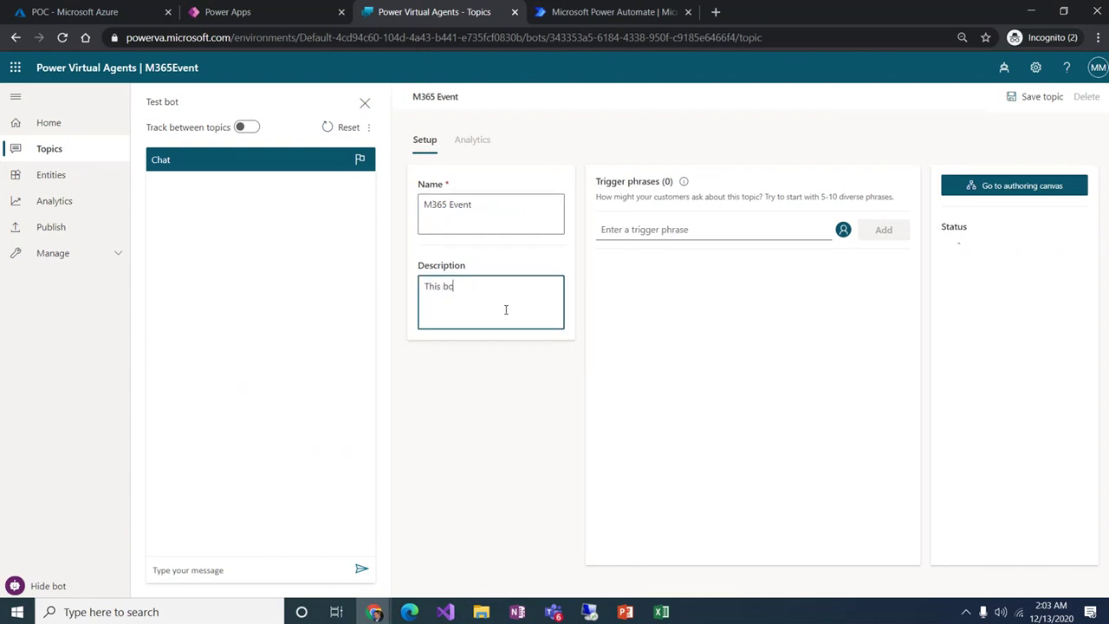
type("t will help to find out speaker and sessio")
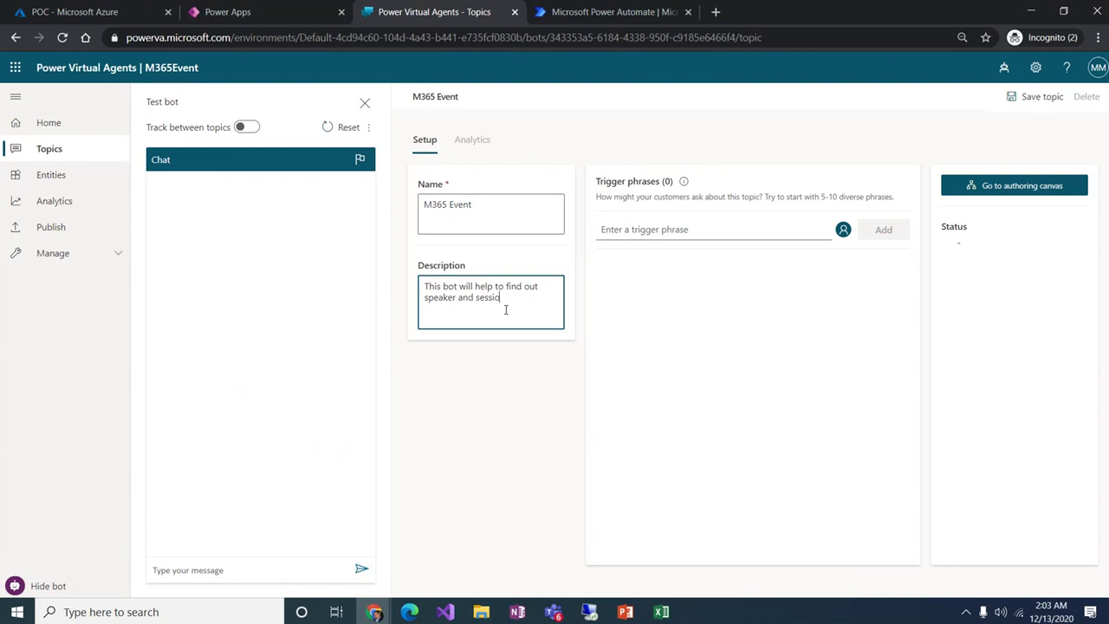
type("n details")
Step: Add "speakers" and "sessions" as trigger phrases for the M365 Event topic
left_click(647, 229)
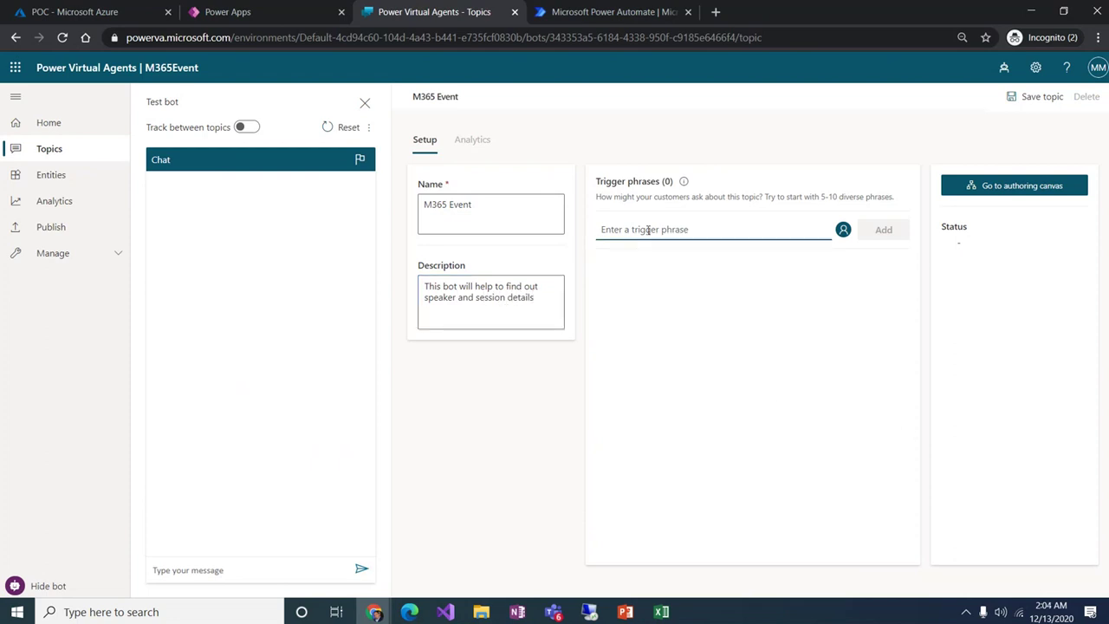
type("soe")
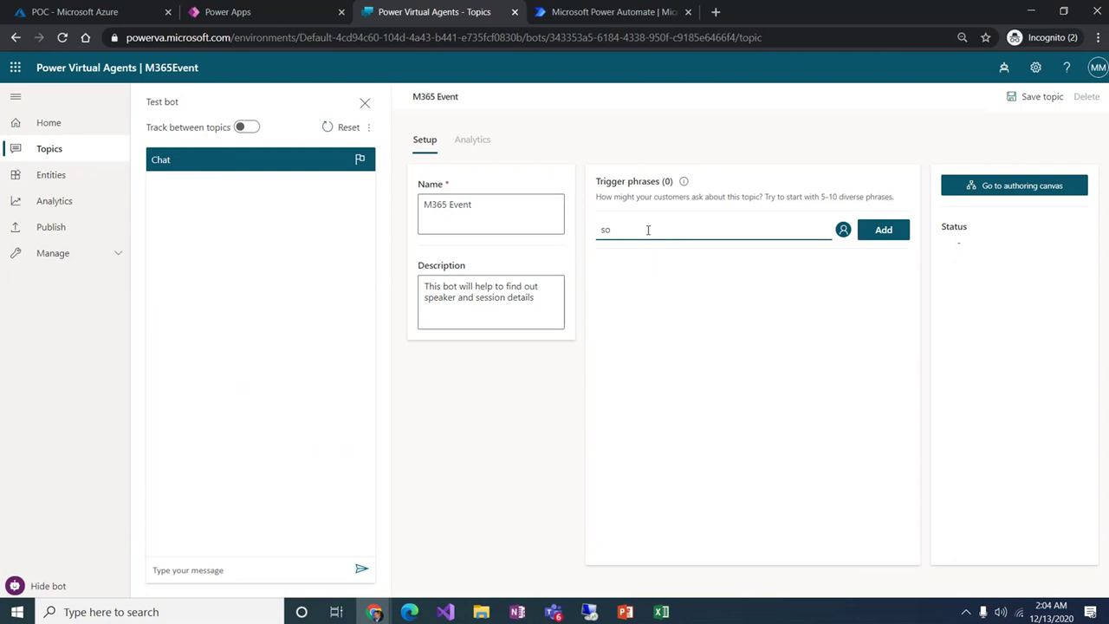
type("peakers")
key("Return")
type("sessions")
key("Return")
Step: Add the trigger phrases "intersted in session", "what are session are covering" and "session covered" to the topic
type("intrested in session")
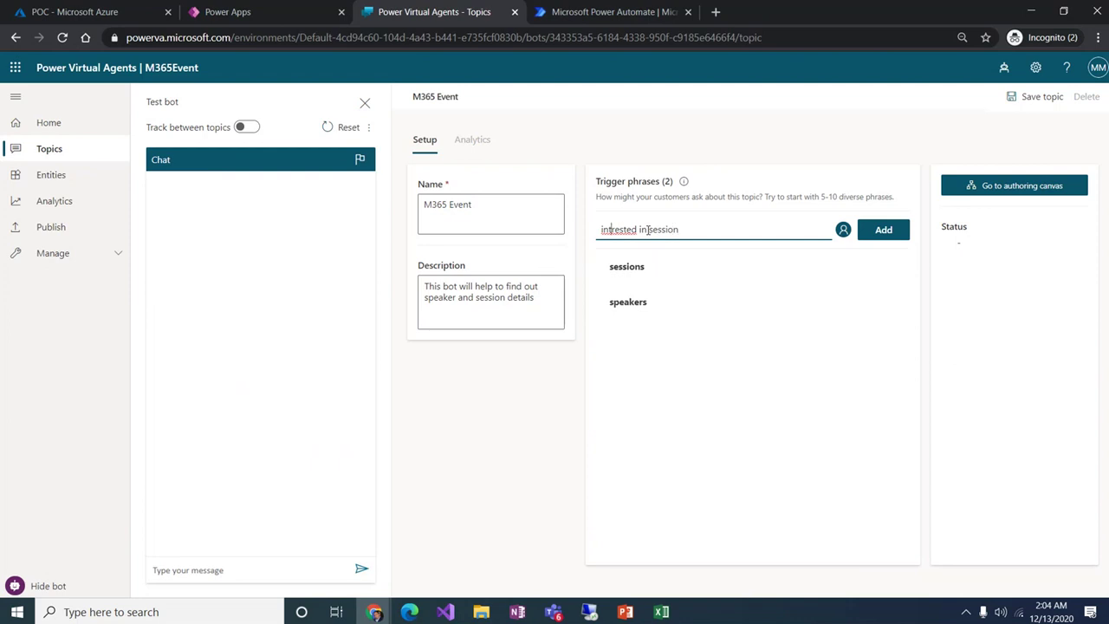
type("e")
key("BackSpace")
key("Return")
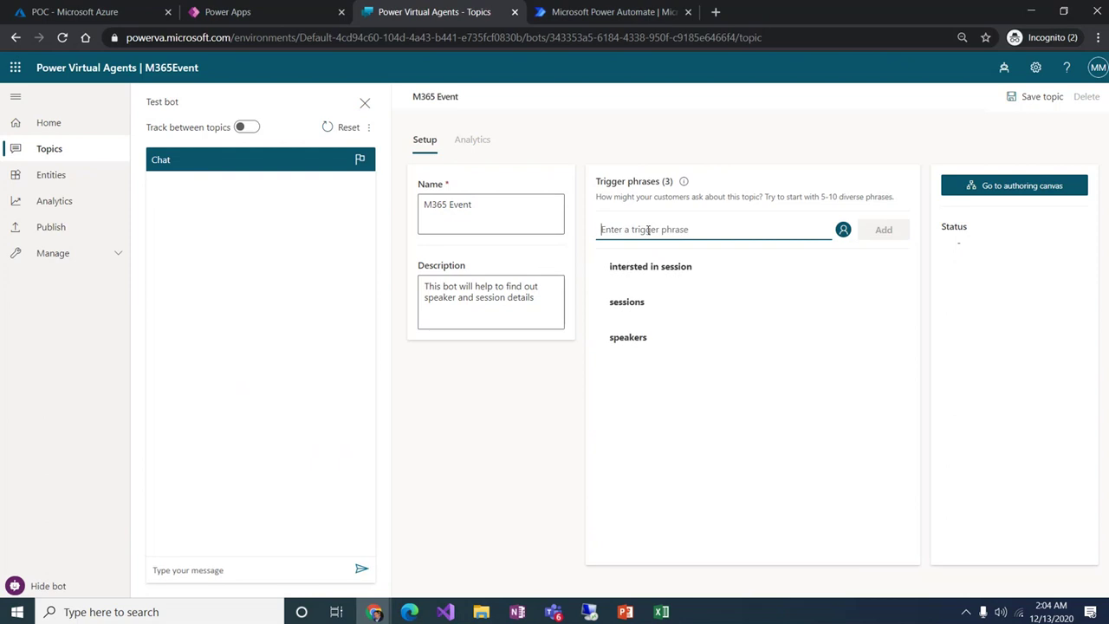
type("what are session are c")
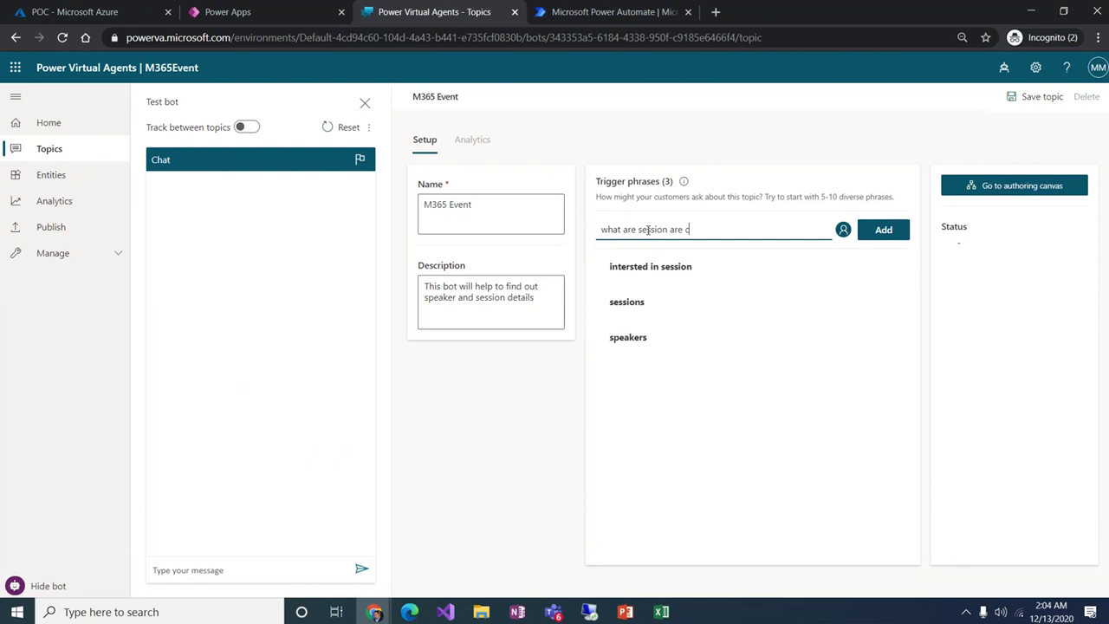
type("overing")
key("Return")
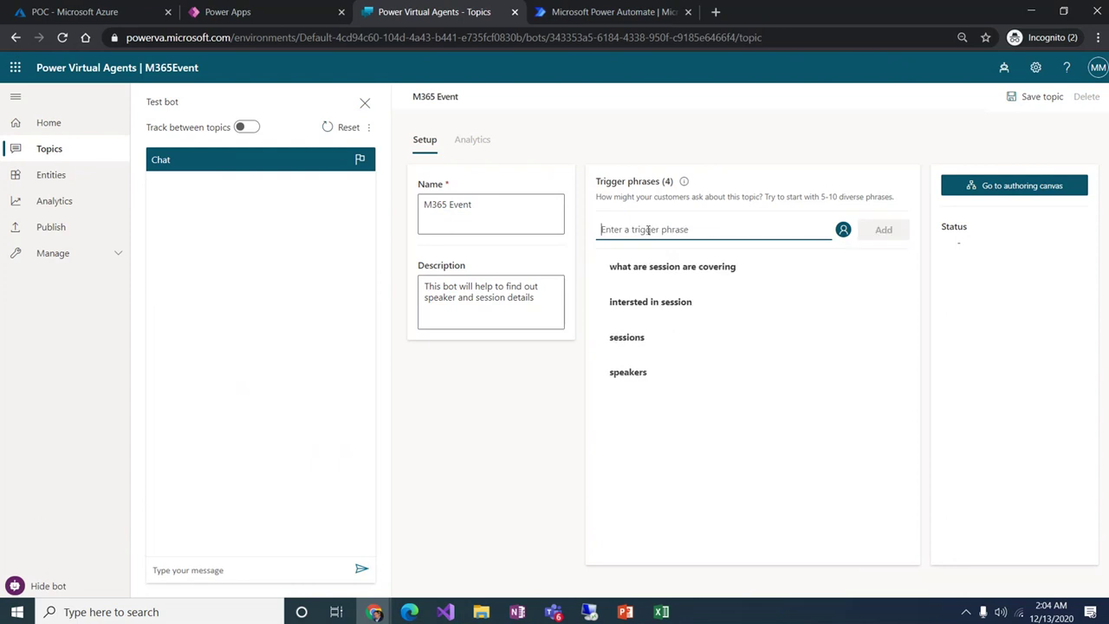
type("session cove")
key("Return")
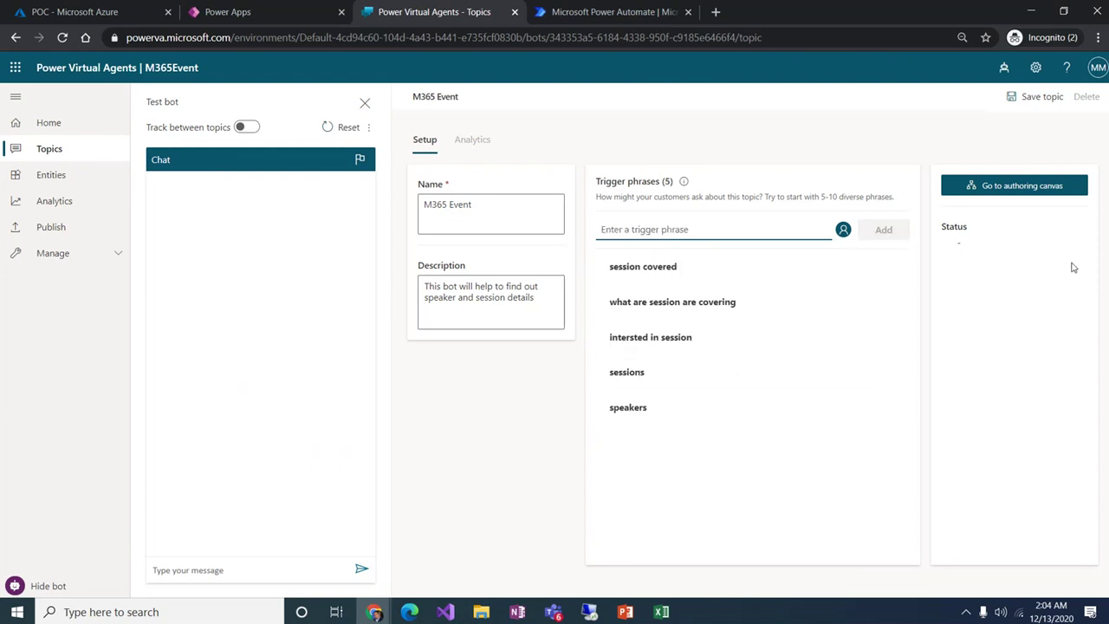
Step: Open the topic's authoring canvas and begin the Message node with the greeting line "Dear User,"
left_click(1018, 198)
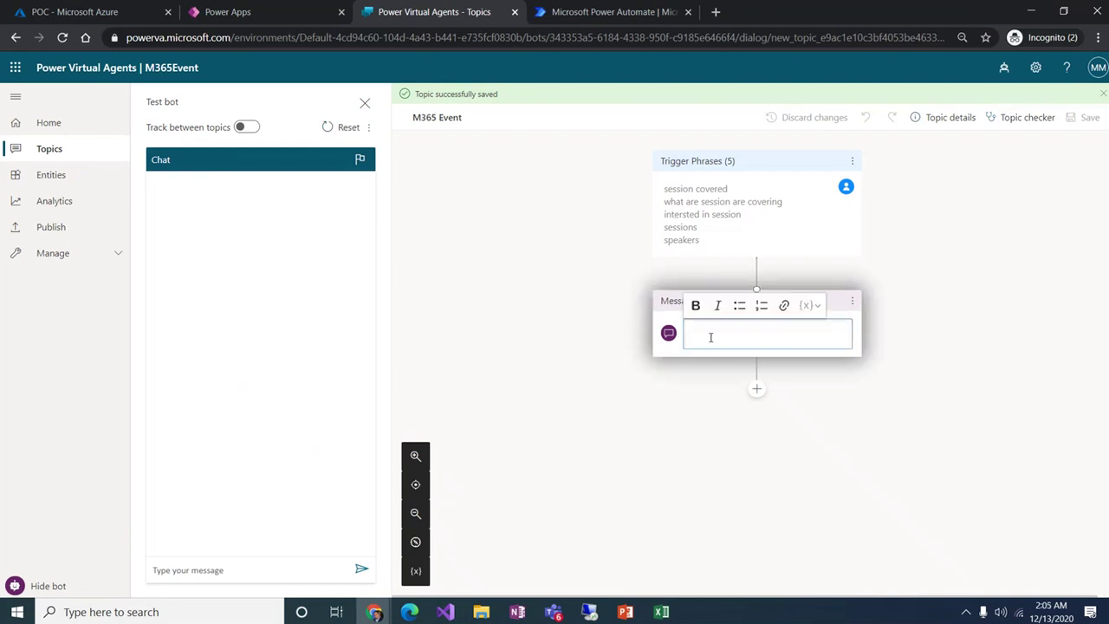
type("S")
type("De")
type("ar Usre")
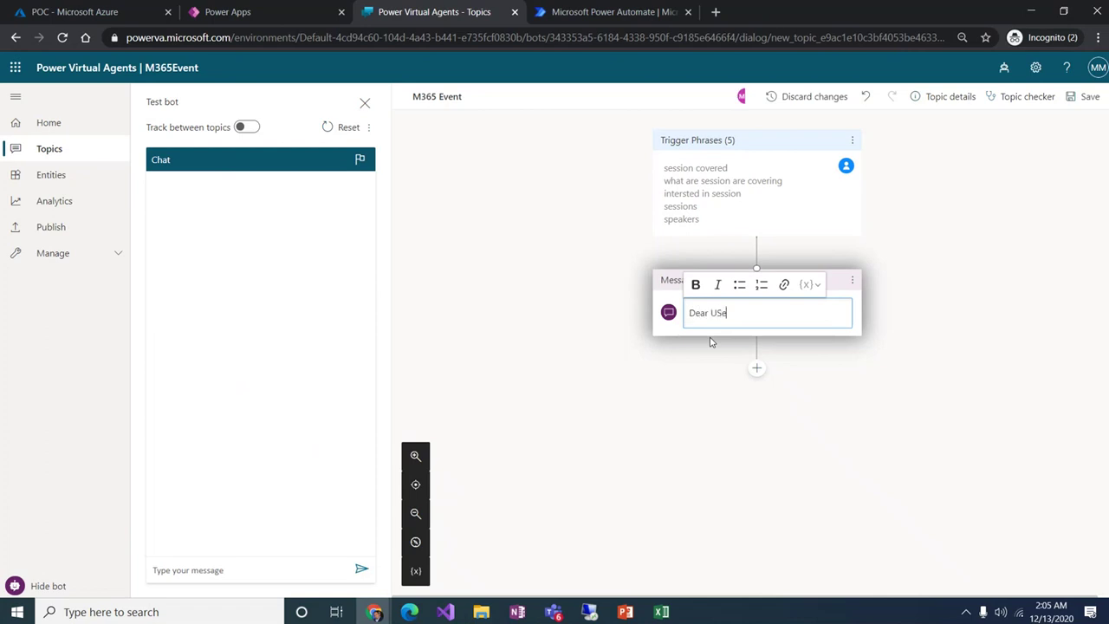
key("BackSpace")
key("BackSpace")
key("BackSpace")
type("ser,")
key("Return")
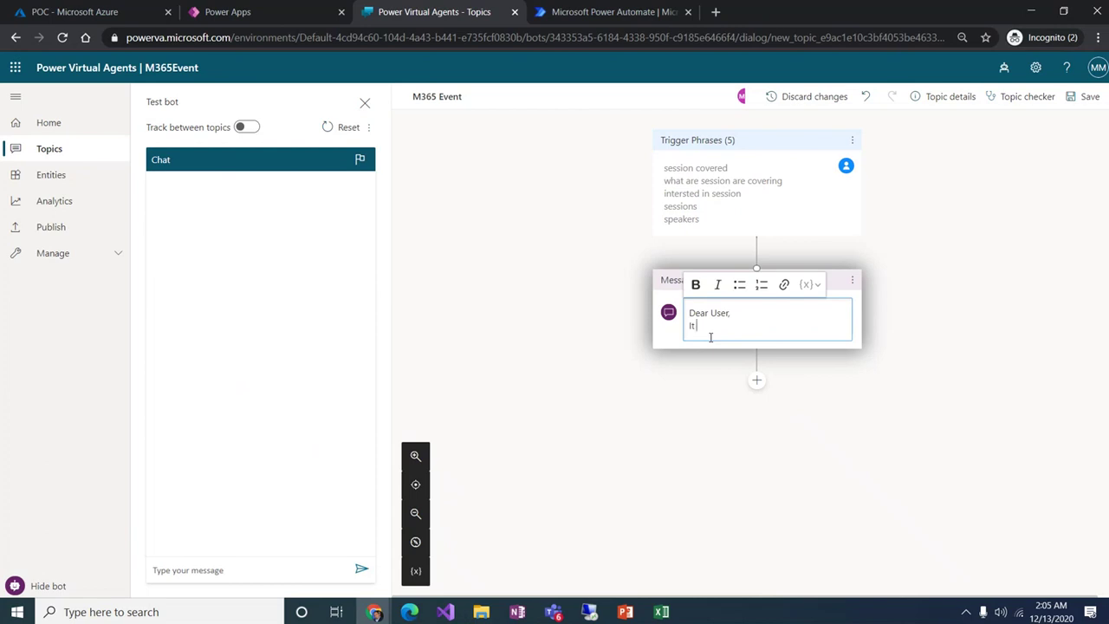
Step: Complete the message with "Its look like you need some information. Please select speaker or session. so i can help you."
type("Its look like you need some information")
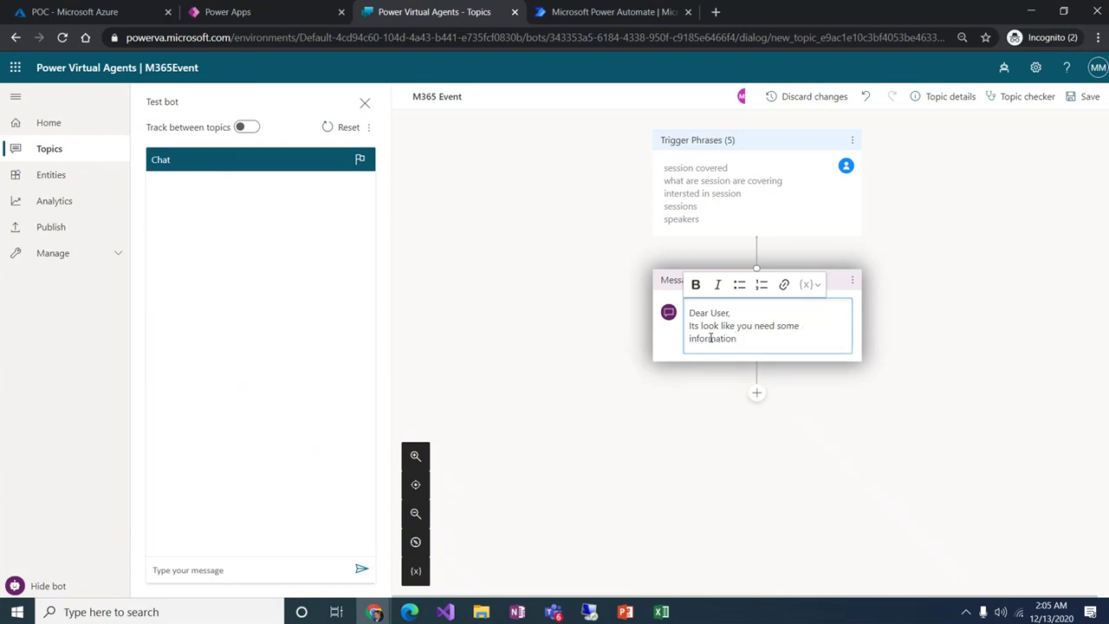
type(". Please select")
type("eaker or session sc")
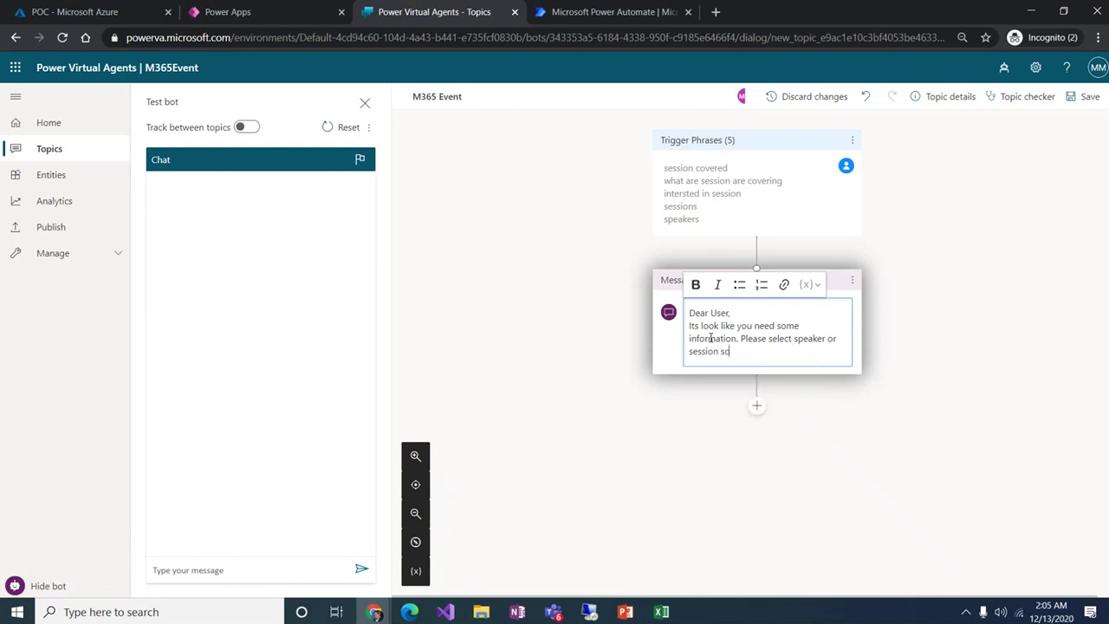
key("BackSpace")
key("BackSpace")
key("BackSpace")
type(". so i can help you.")
Step: Add a question node below the message asking "choose one option" and identifying multiple choice options
left_click(757, 407)
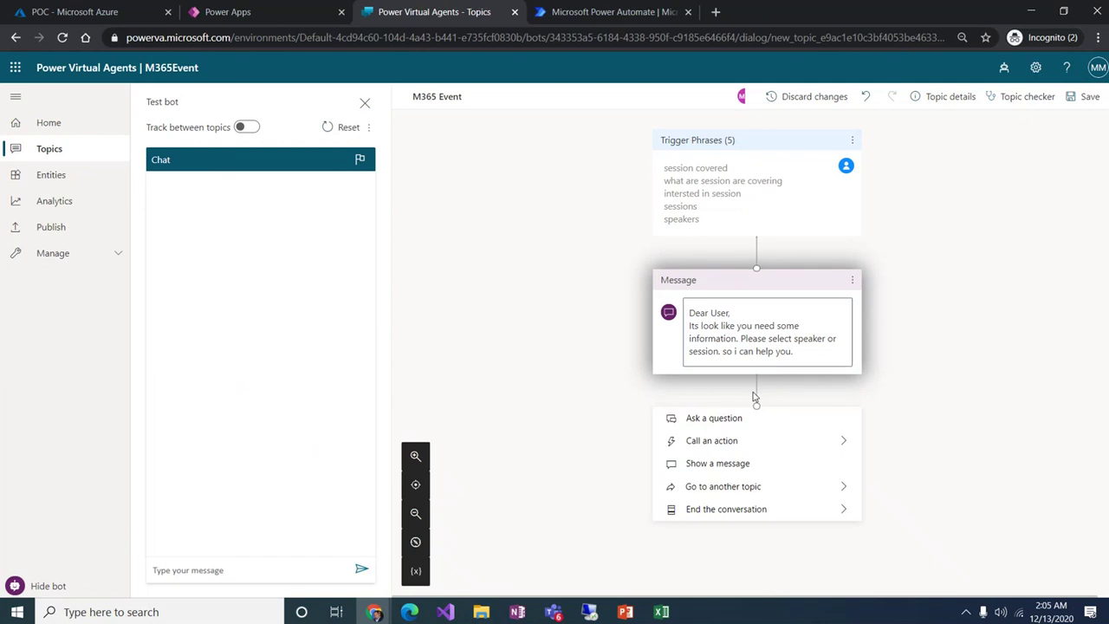
left_click(720, 419)
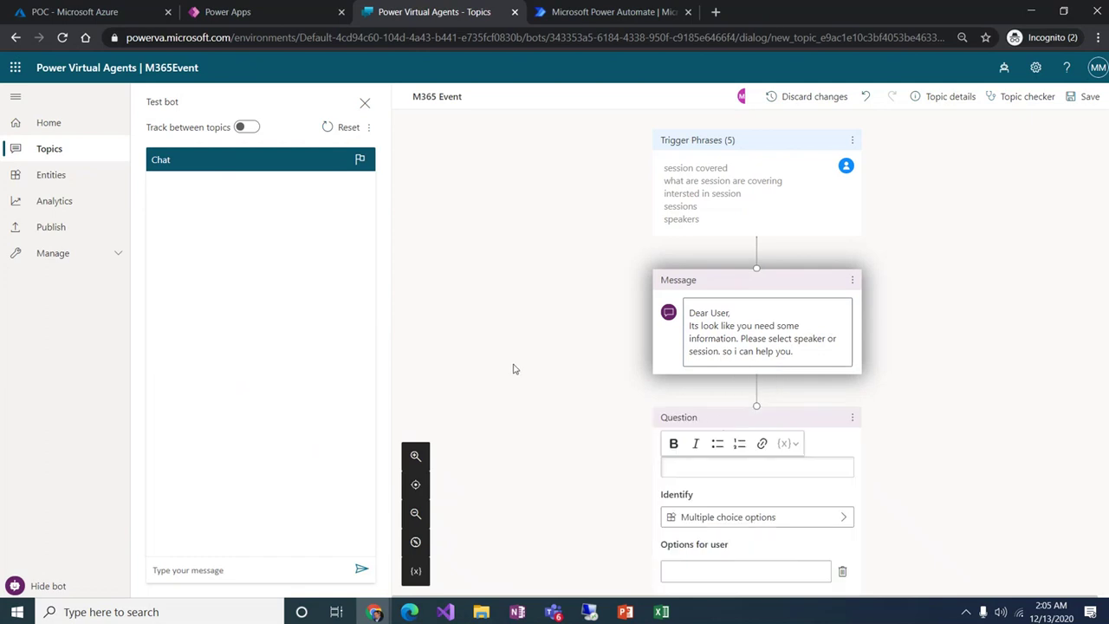
scroll(568, 359, "down", 2)
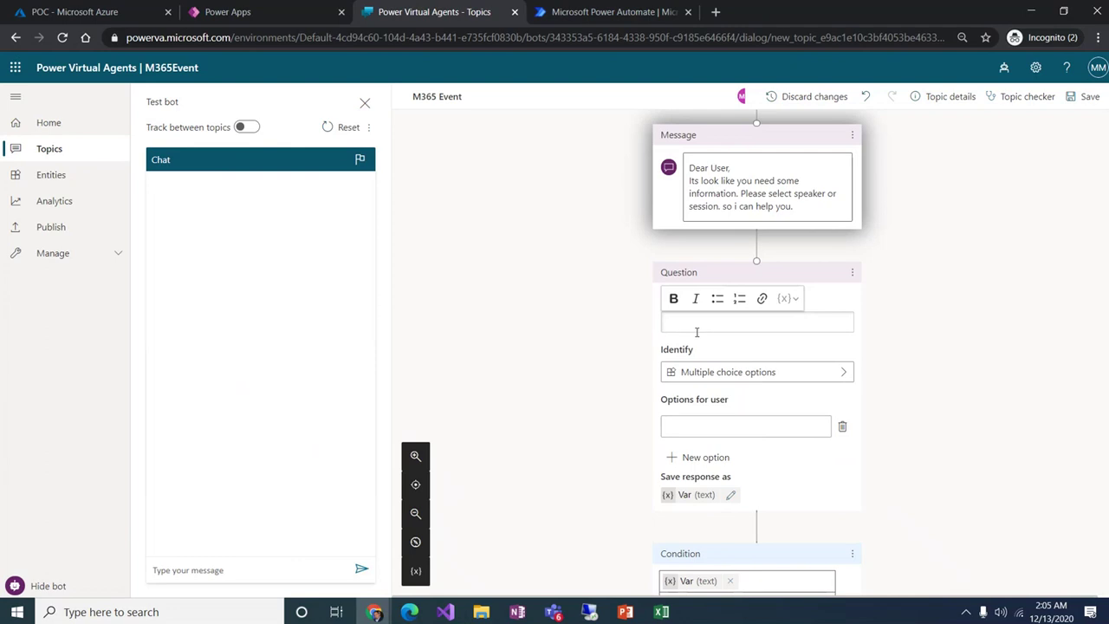
type("choose")
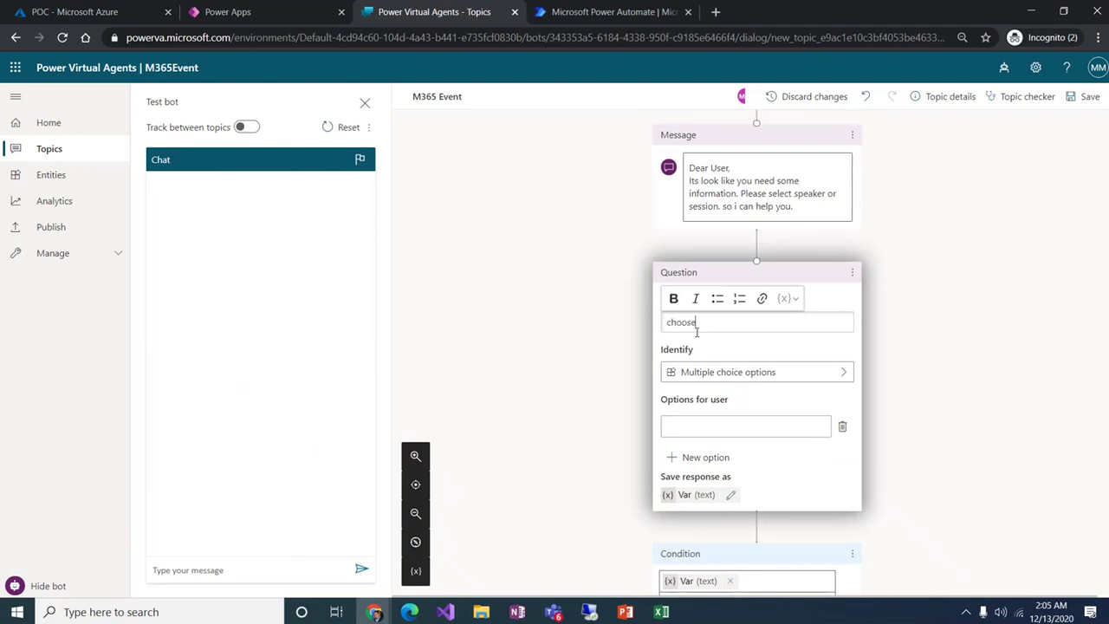
type(" one option")
left_click(734, 375)
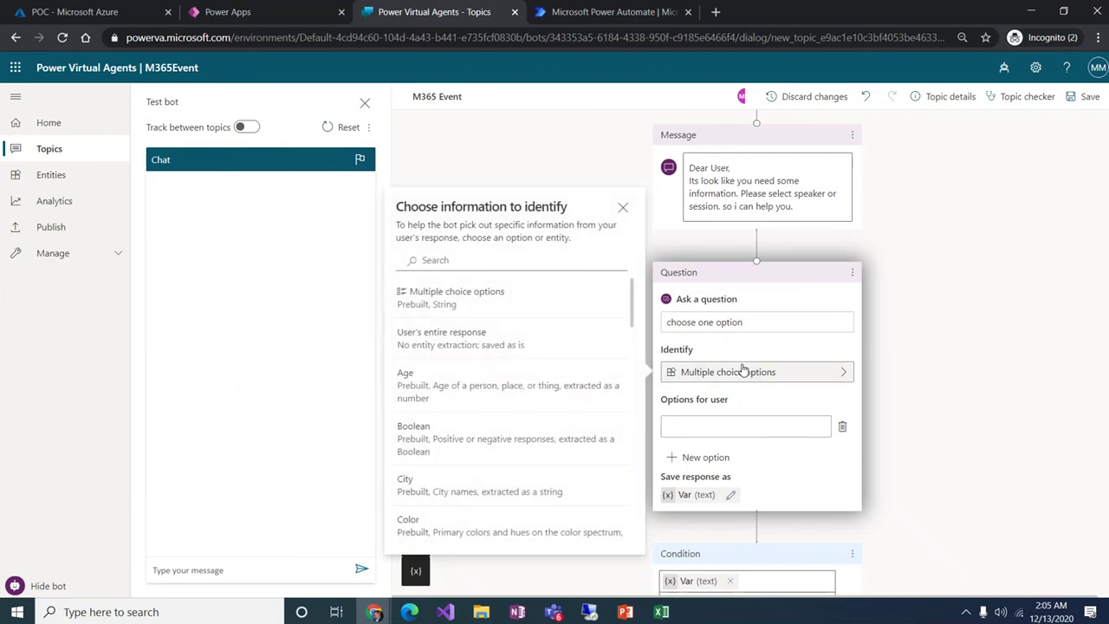
left_click(450, 307)
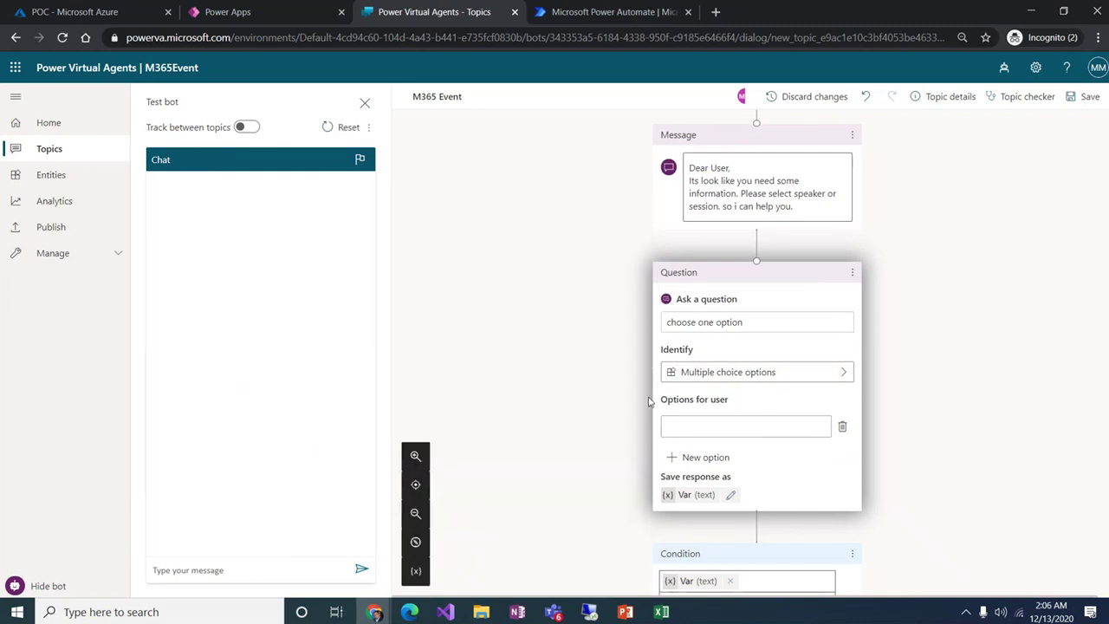
Step: Give the "choose one option" question the user options speaker and session
left_click(755, 427)
type("speaker")
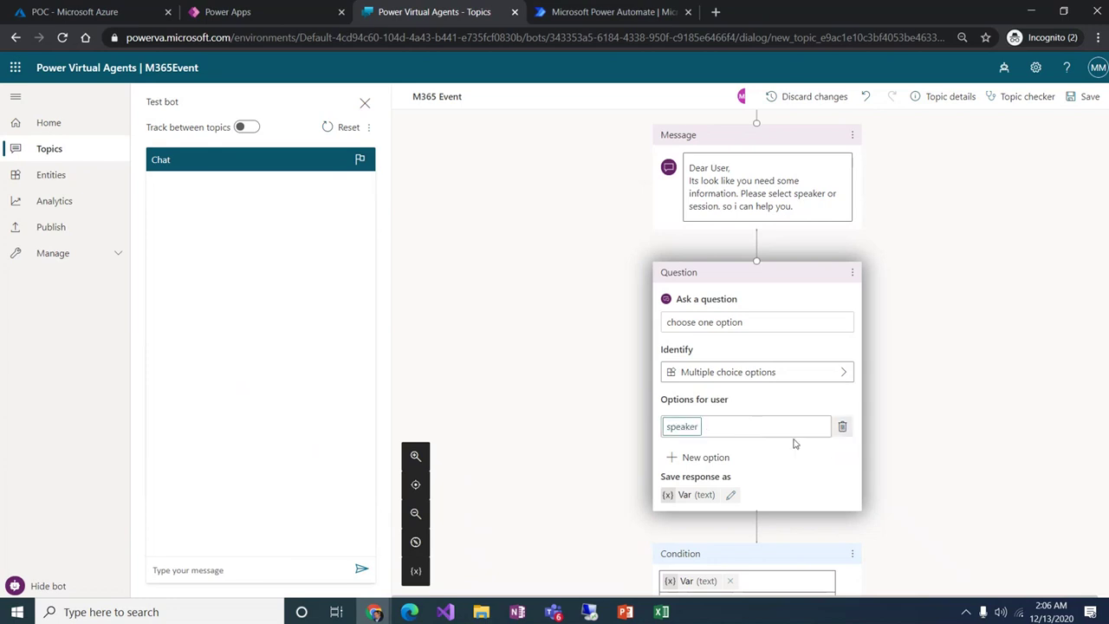
left_click(718, 455)
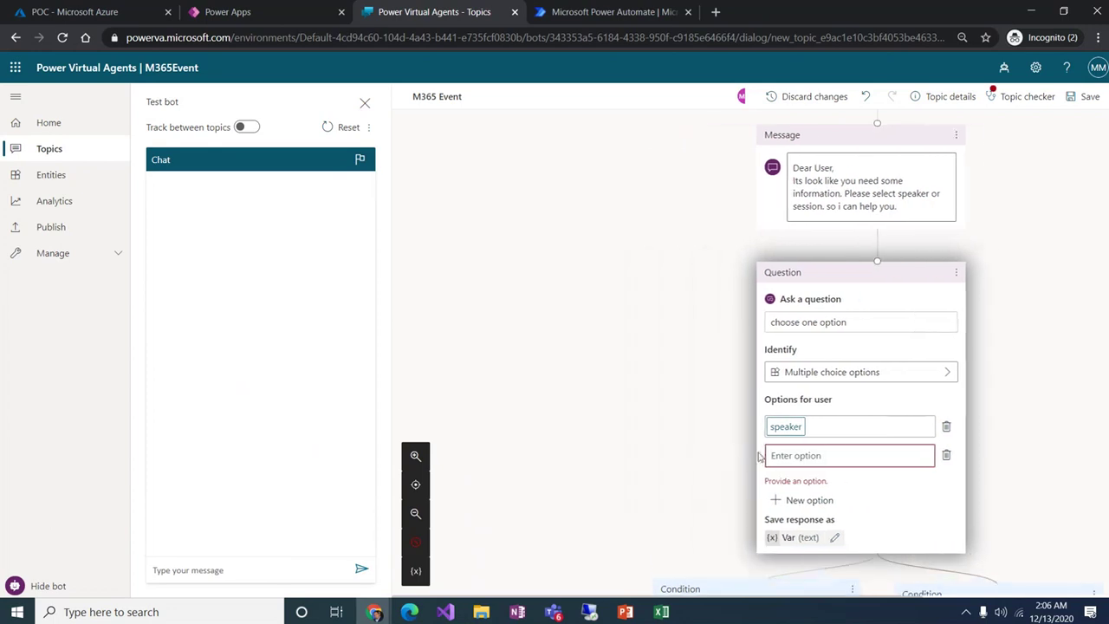
type("session")
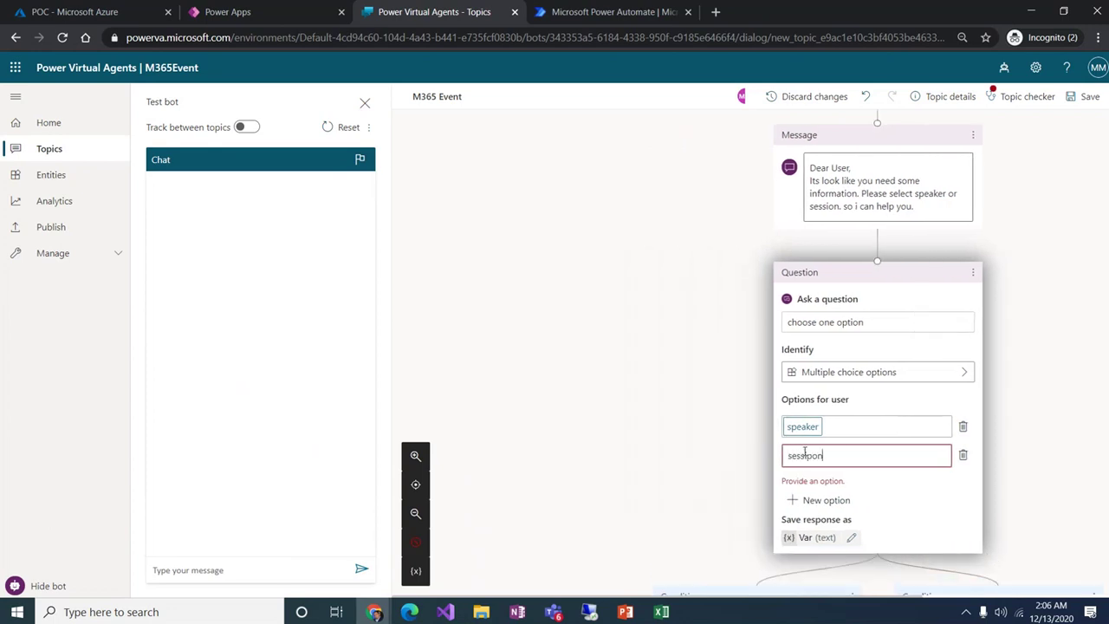
key("BackSpace")
key("BackSpace")
key("BackSpace")
key("BackSpace")
type("ion")
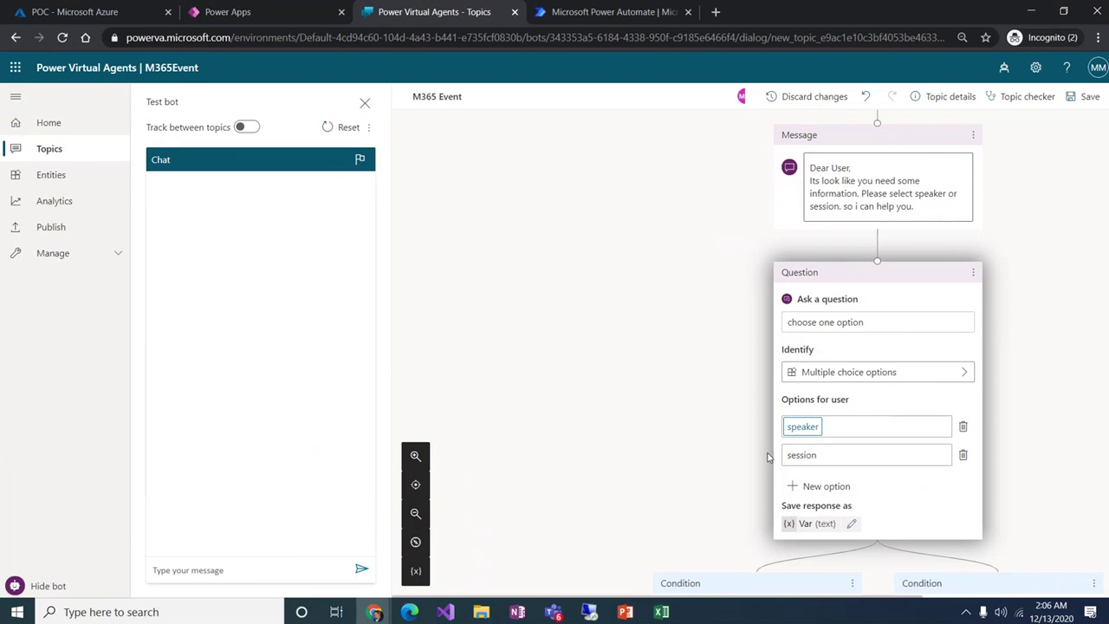
Step: Rename the variable that stores the "choose one option" response to Varchooseoption
scroll(770, 460, "down", 3)
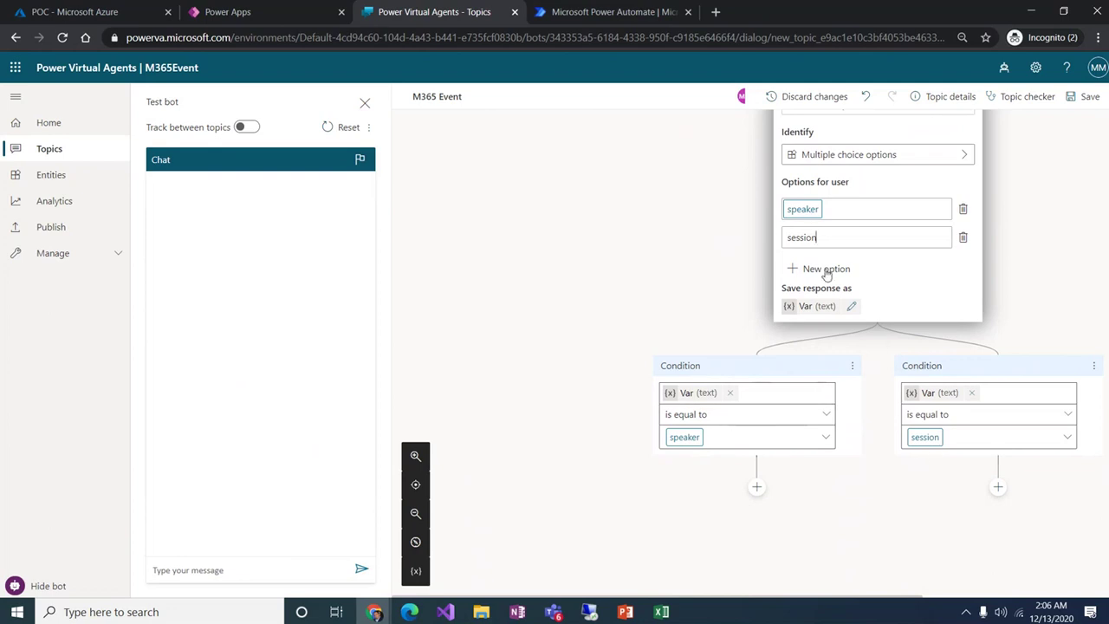
left_click(851, 312)
left_click(914, 174)
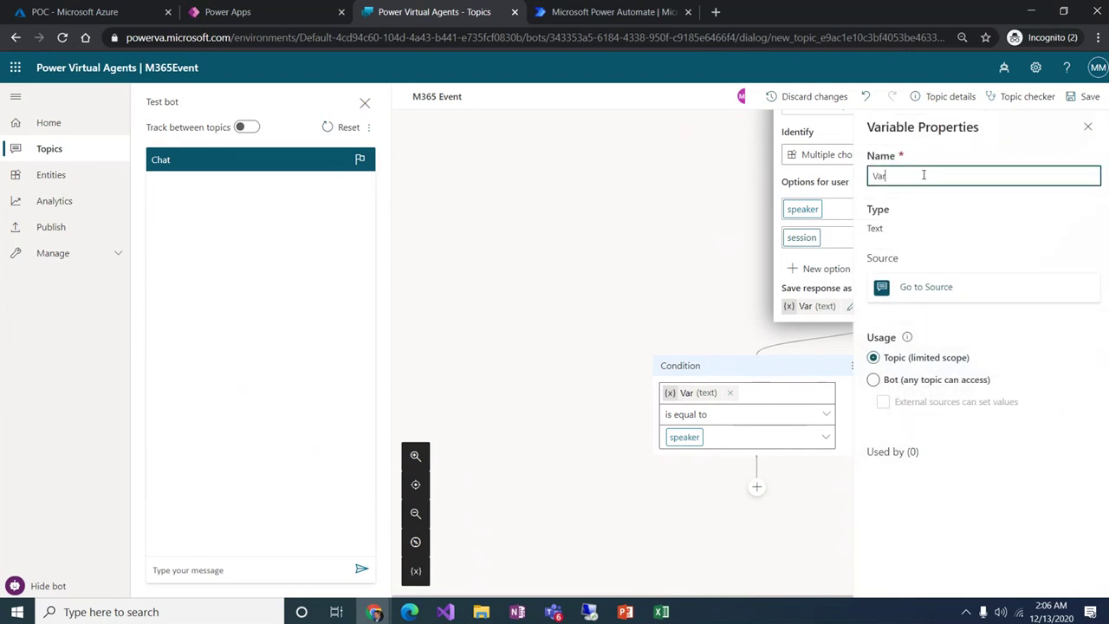
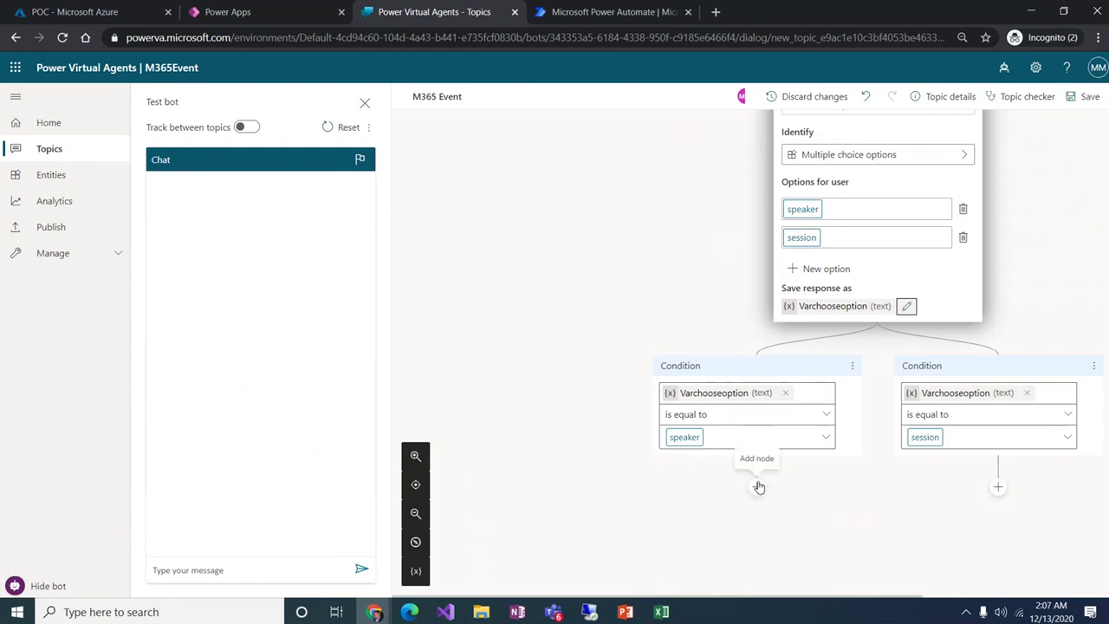
Step: Under the speaker condition, add the question "can you give speaker first name or last name", identifying the user's entire response
left_click(757, 486)
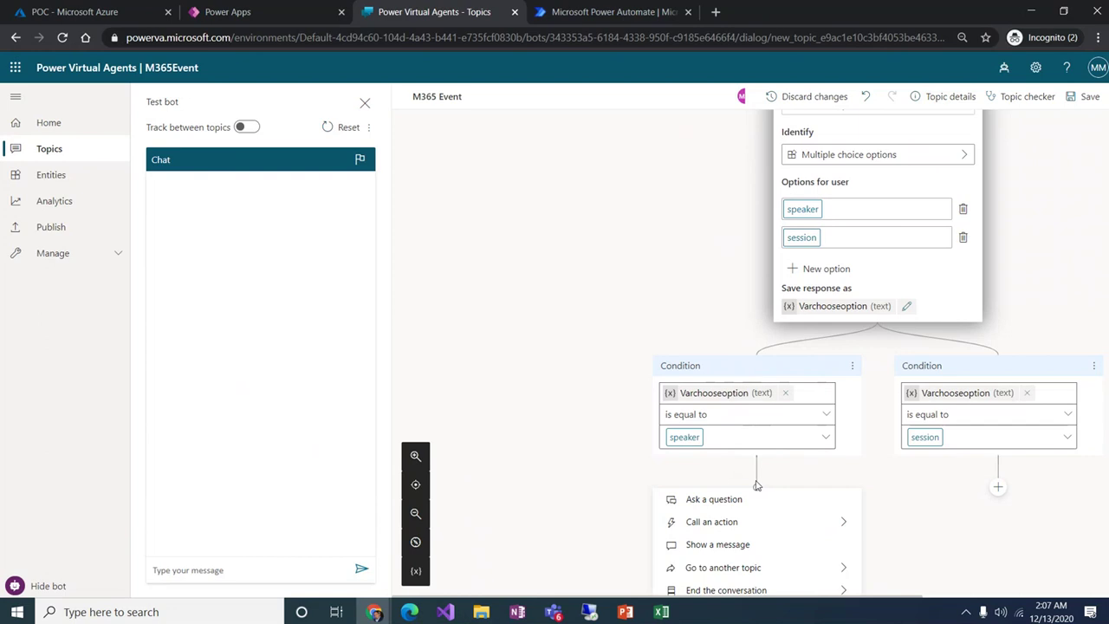
scroll(601, 453, "down", 2)
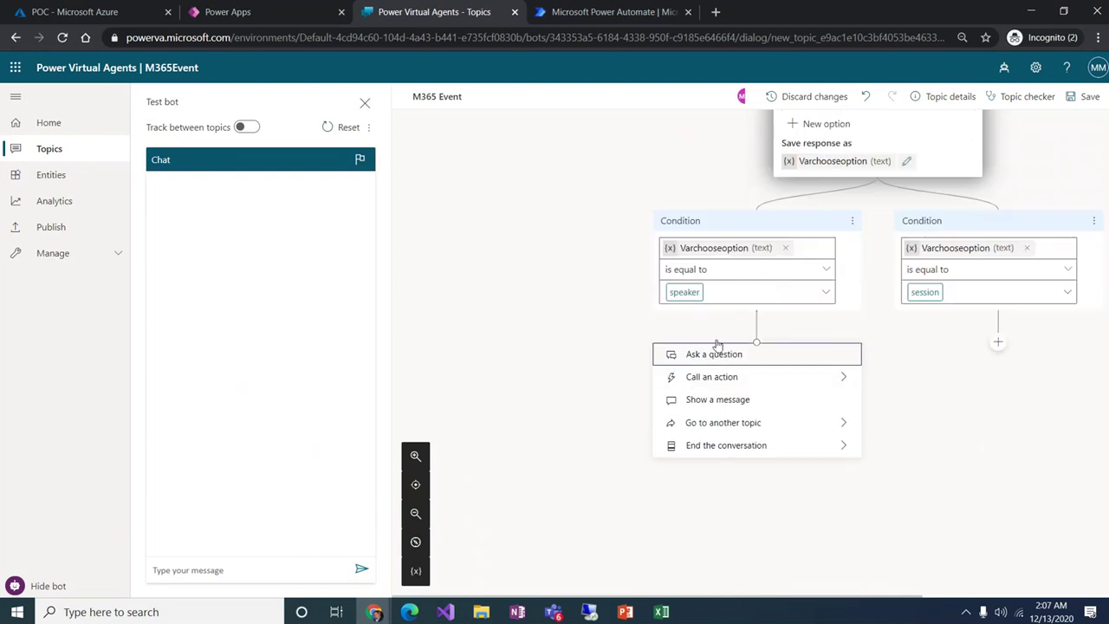
left_click(718, 350)
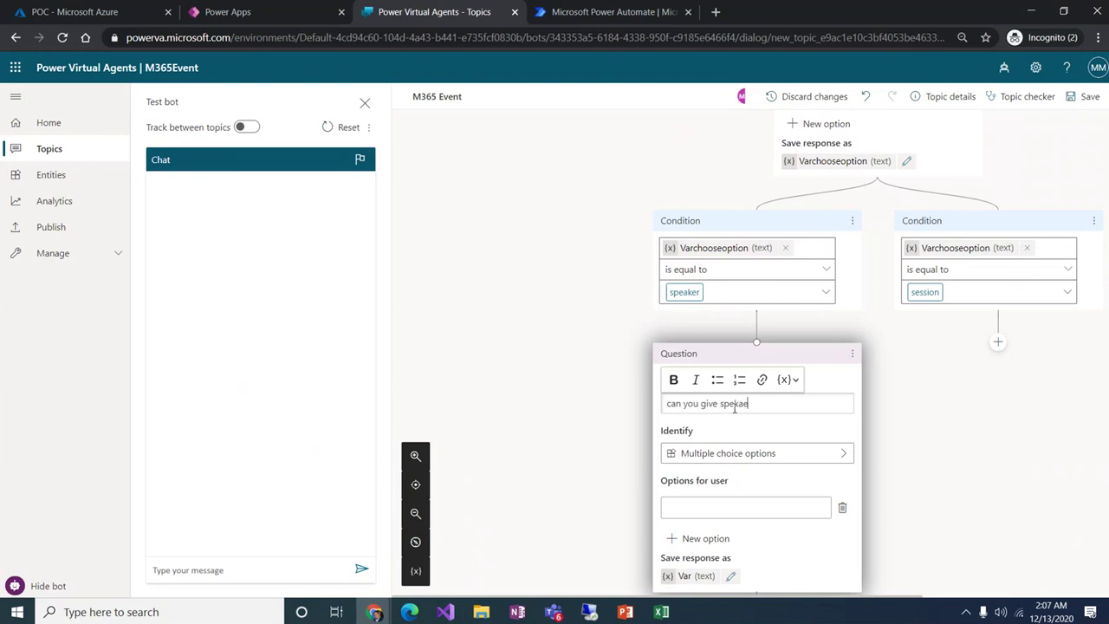
key("BackSpace")
key("BackSpace")
key("BackSpace")
type("name or last name")
left_click(734, 462)
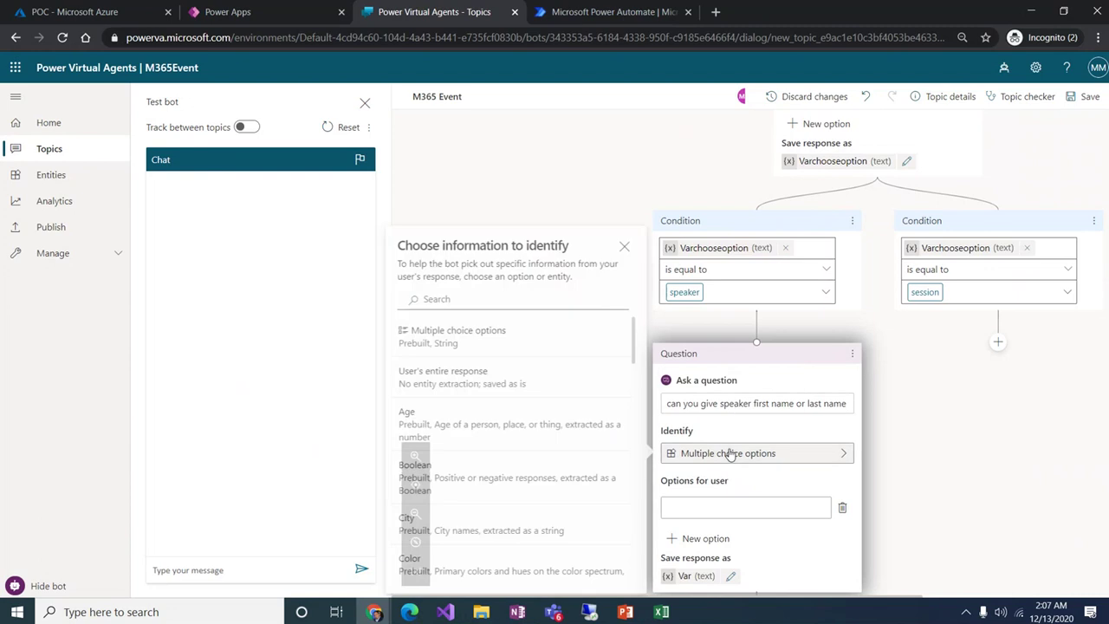
left_click(470, 379)
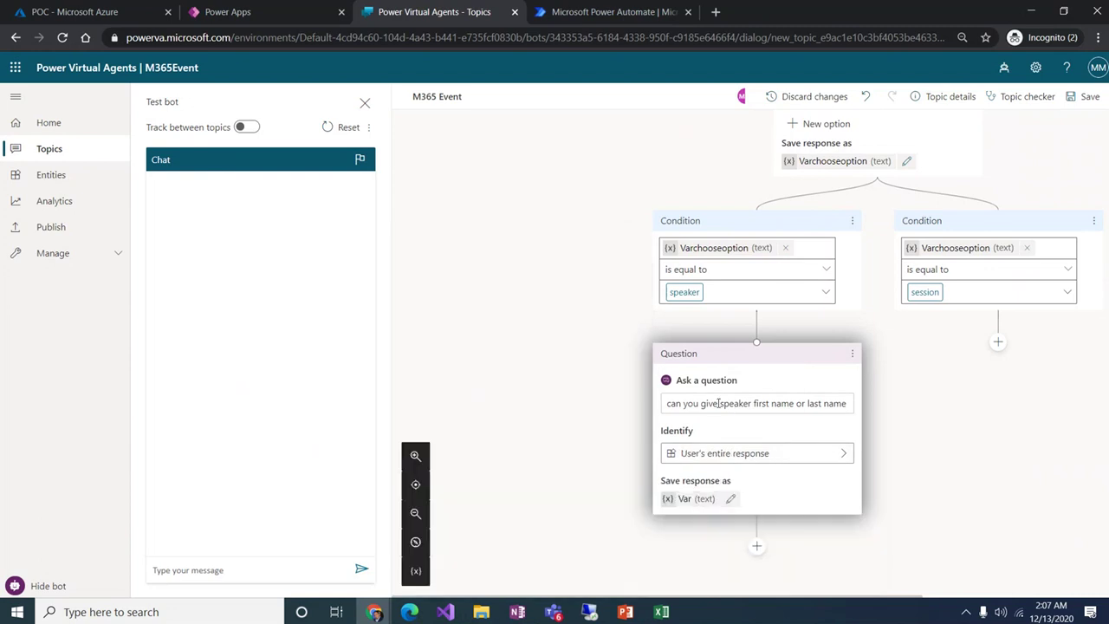
Step: Rename the speaker question's response variable to Varspeaker and close its properties
left_click(730, 500)
left_click(914, 174)
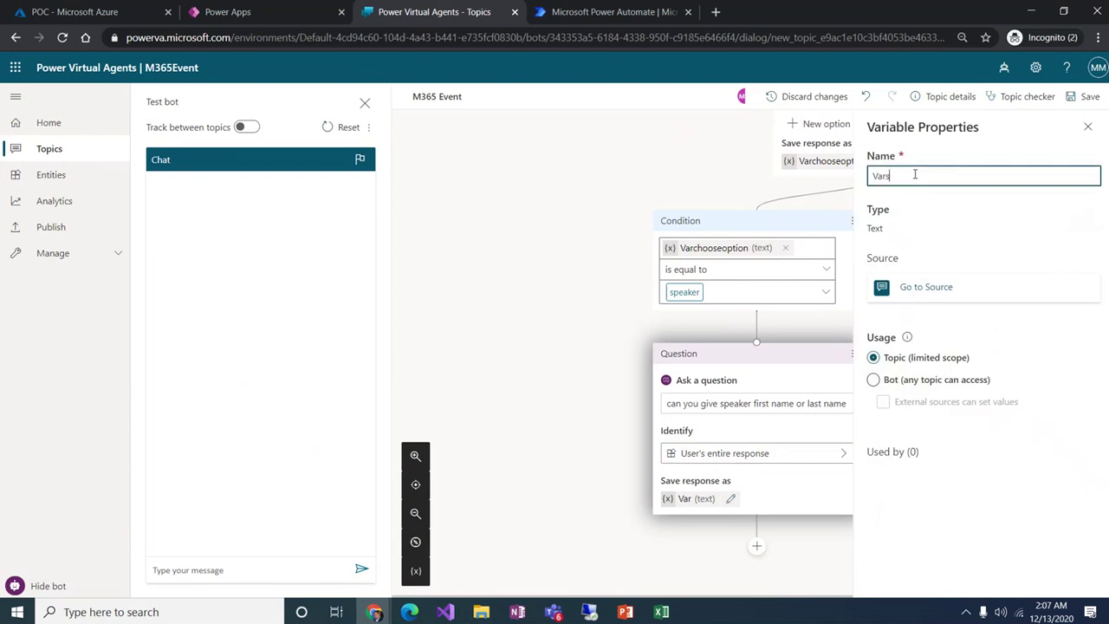
type("spekaer")
key("BackSpace")
key("BackSpace")
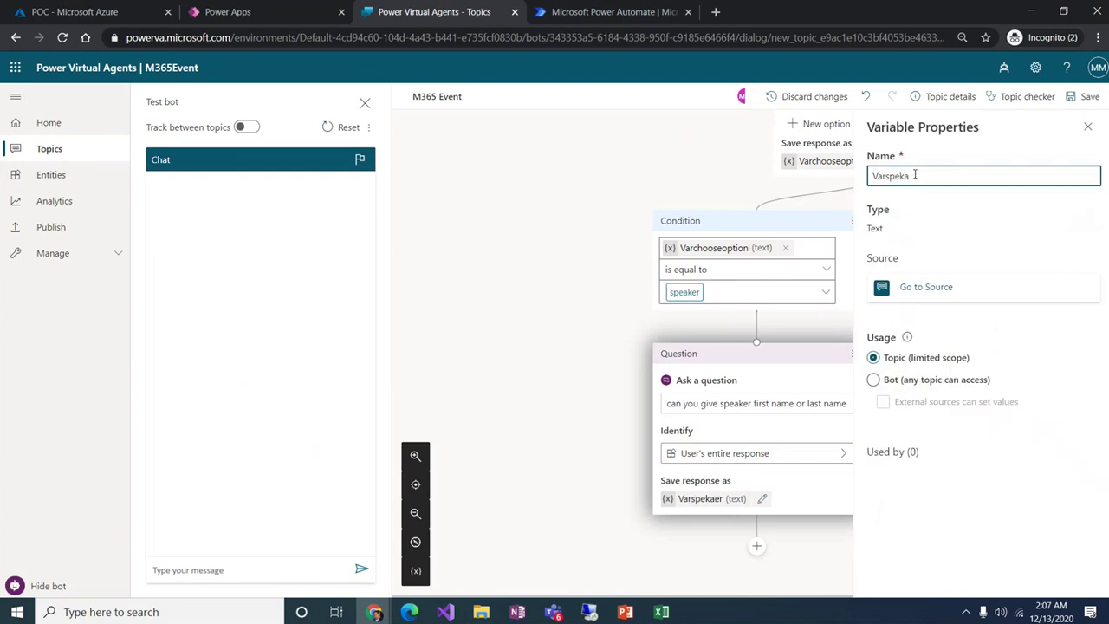
type("ername")
left_click_drag(917, 176, 950, 175)
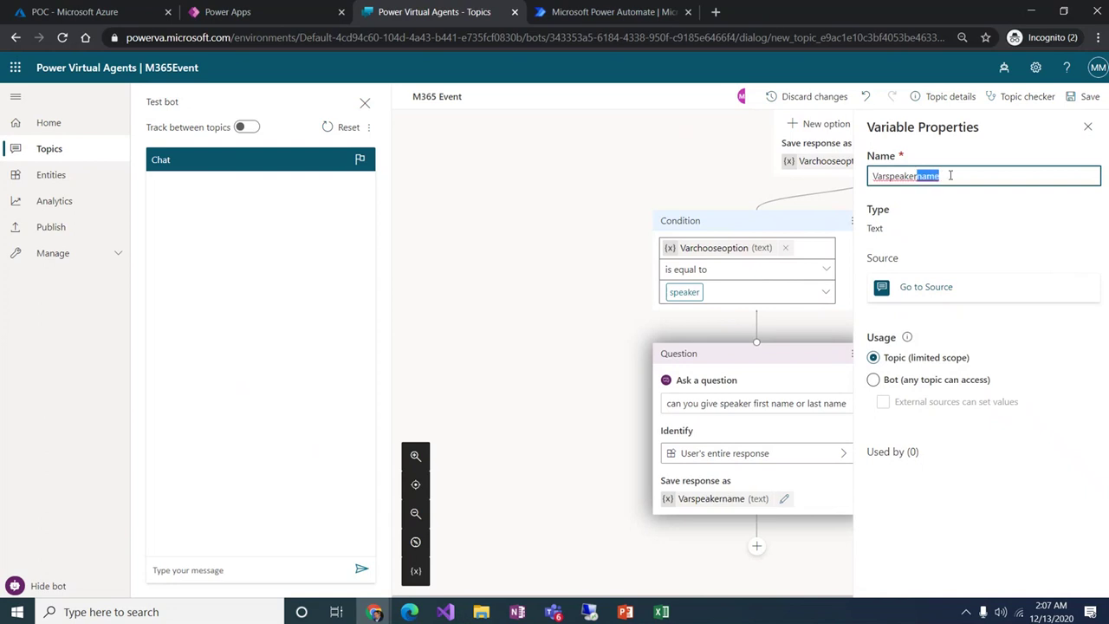
key("BackSpace")
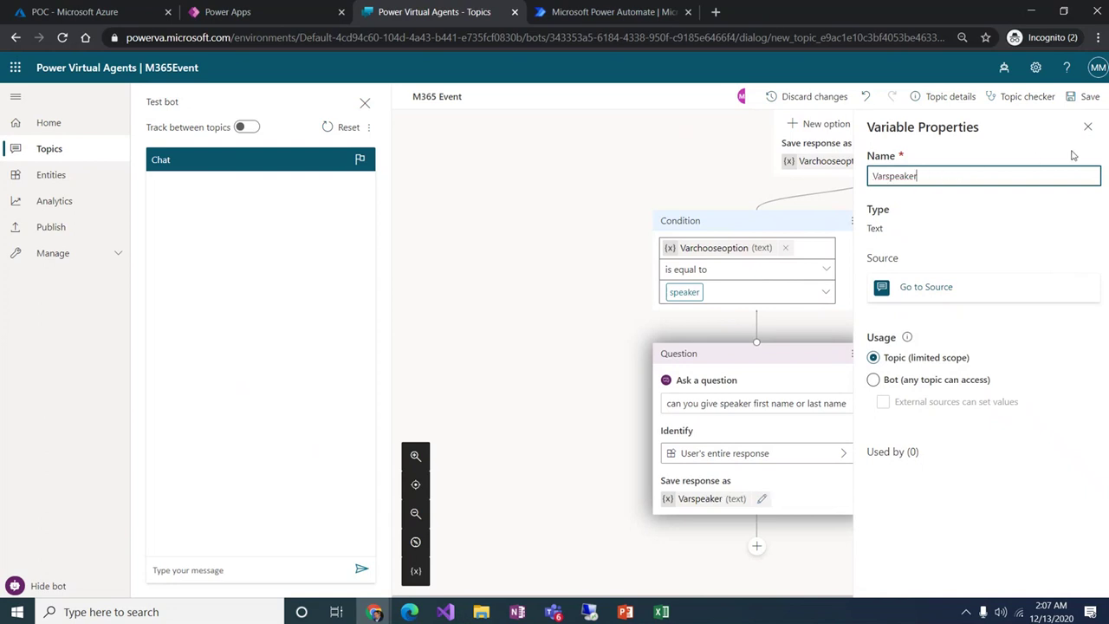
left_click(1087, 126)
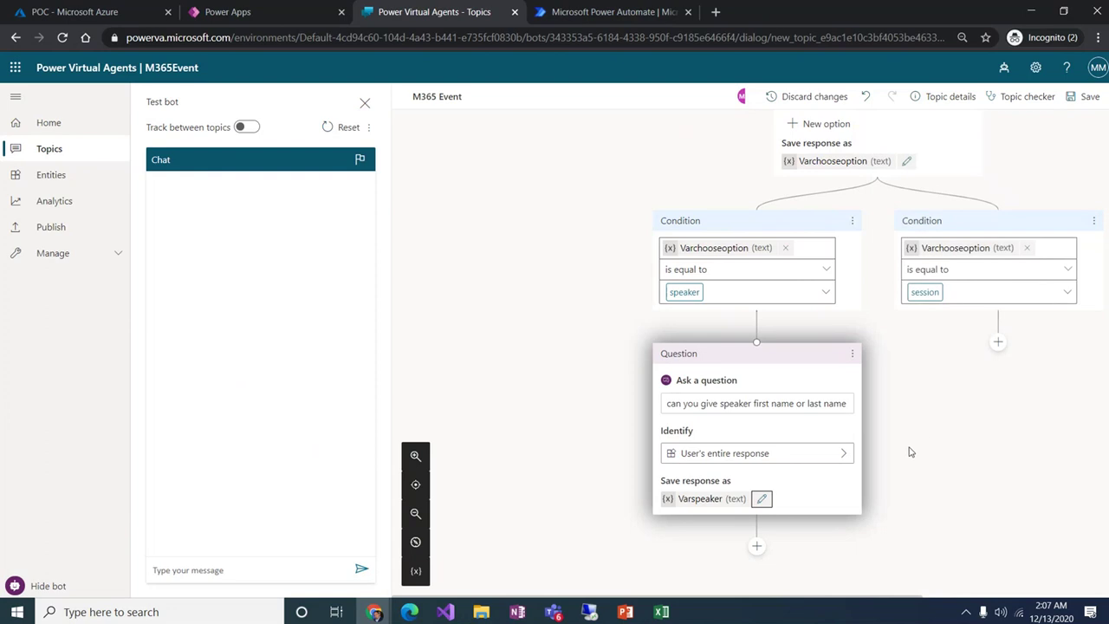
Step: Under the session condition, add the question "can you give the session name", identifying the user's entire response
left_click(1000, 344)
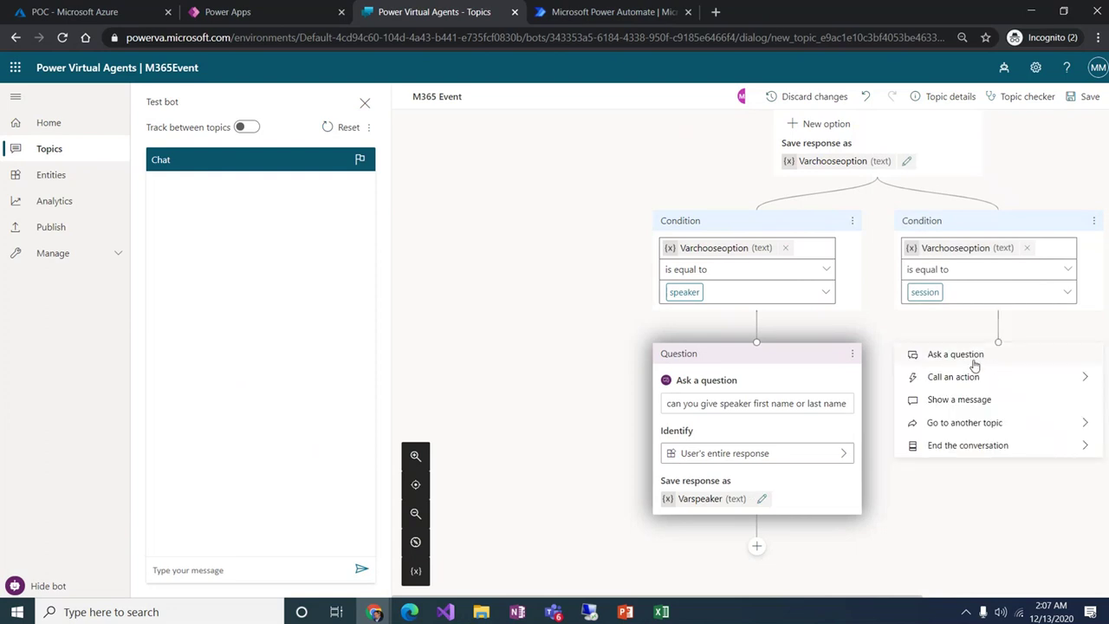
left_click(913, 355)
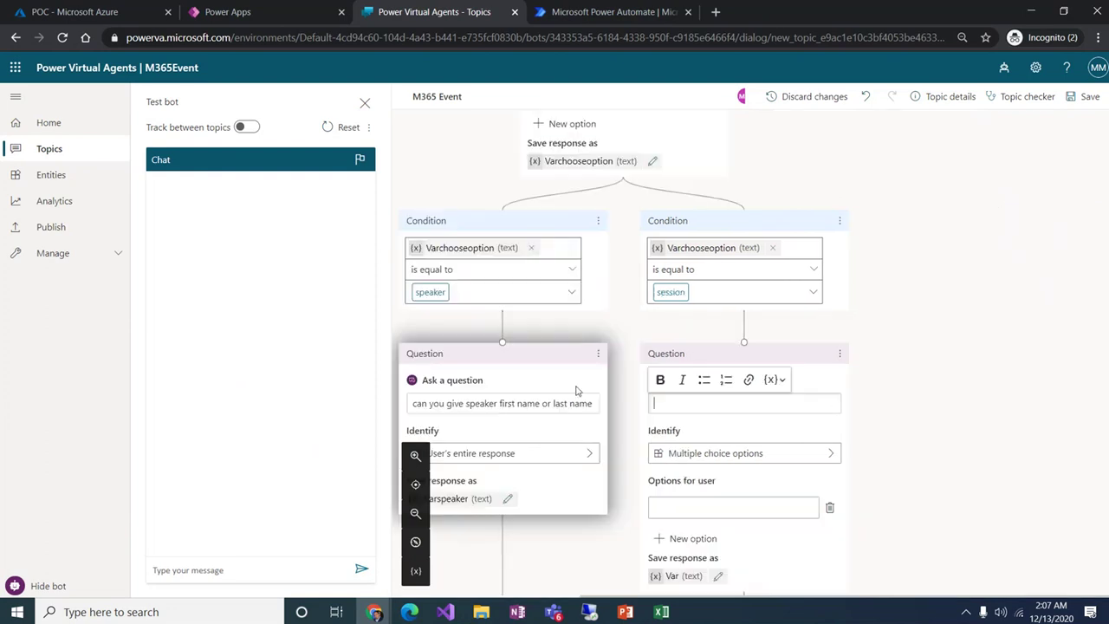
left_click(696, 407)
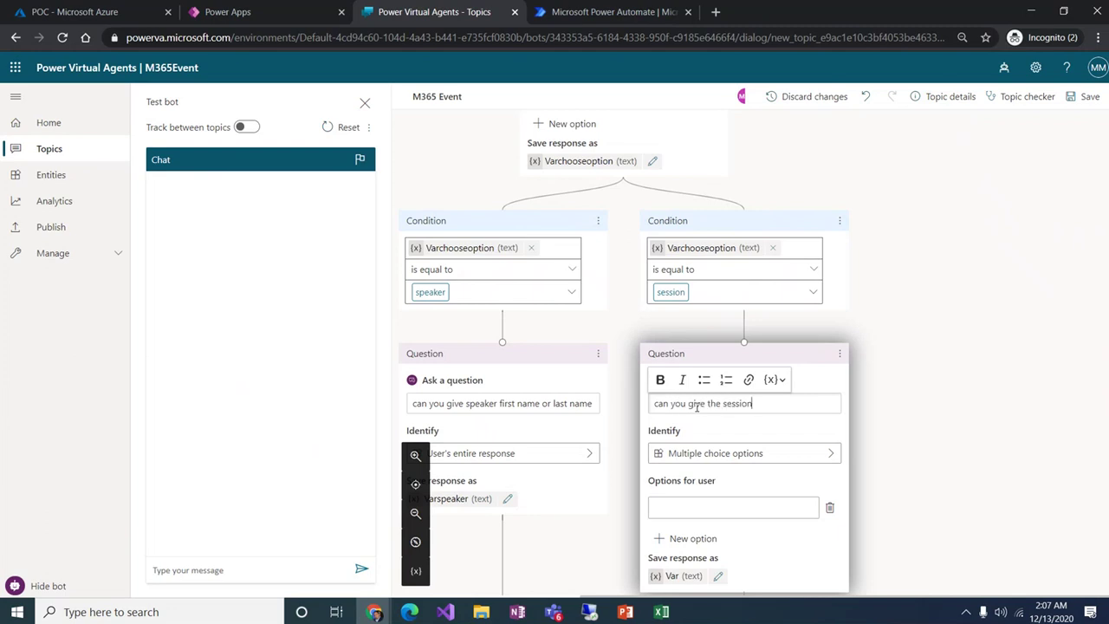
type("can you give the session name")
left_click(741, 462)
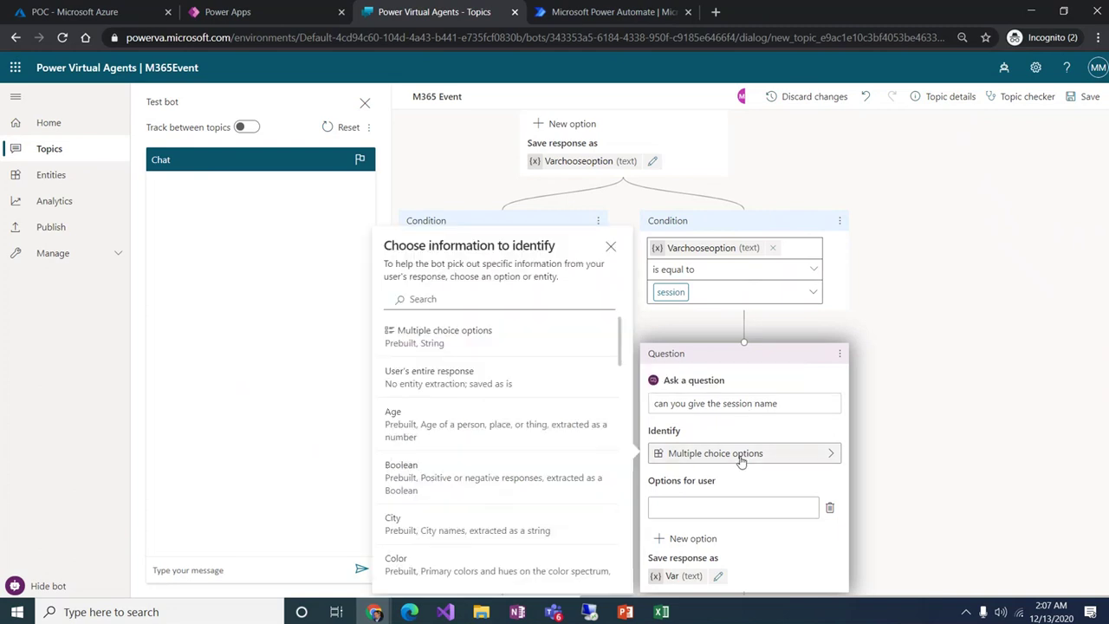
left_click(435, 383)
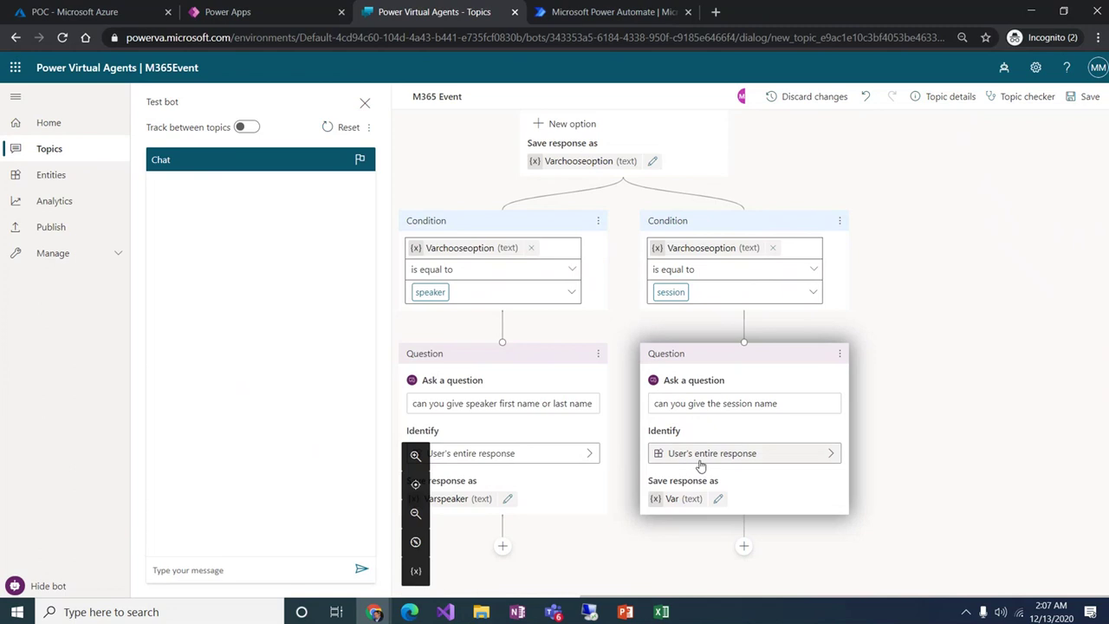
Step: Rename the session question's response variable to Varsession and save the topic
left_click(718, 501)
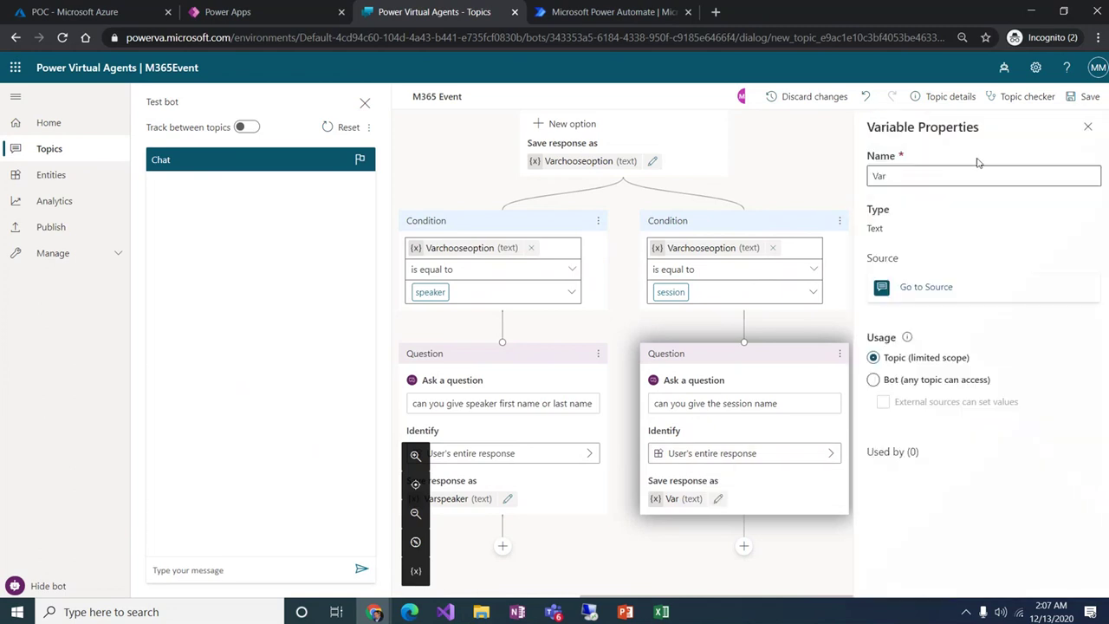
left_click(931, 177)
type("sessi")
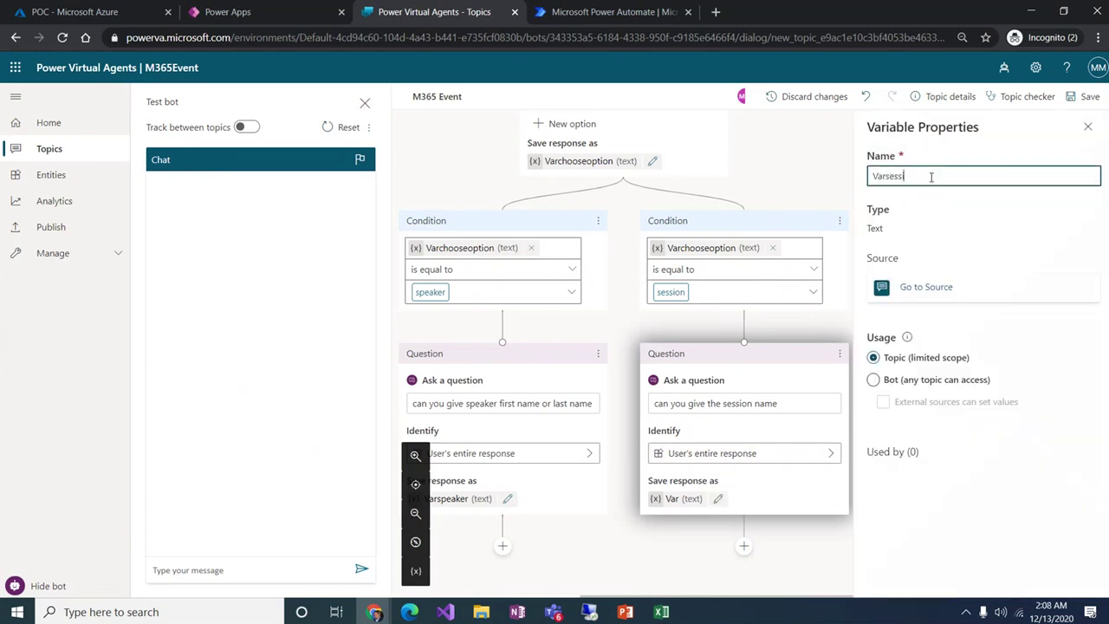
type("on")
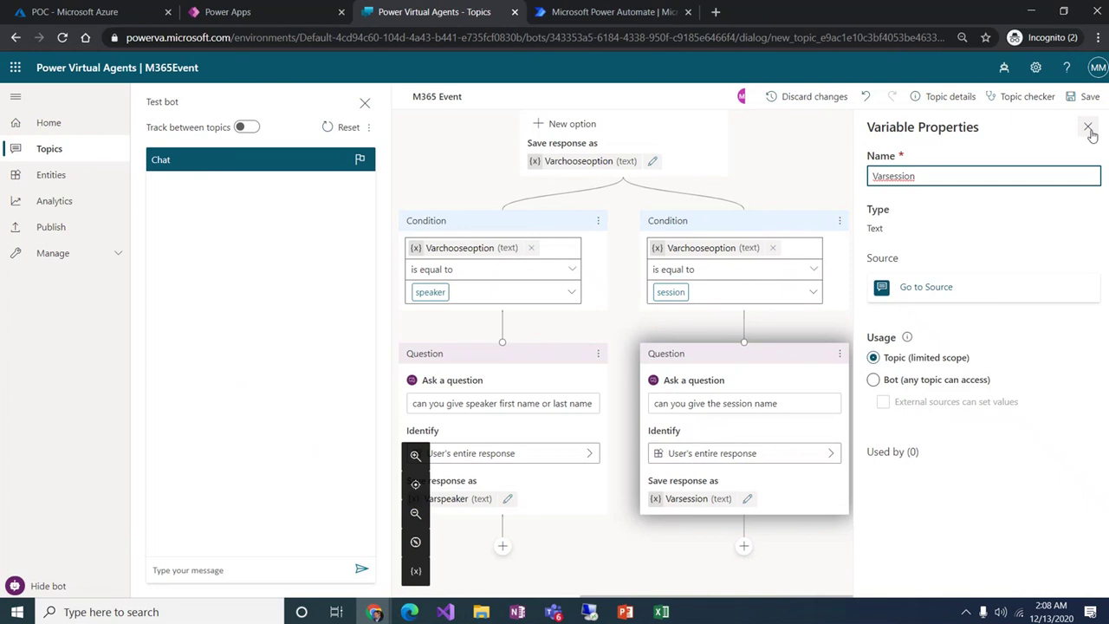
left_click(1088, 128)
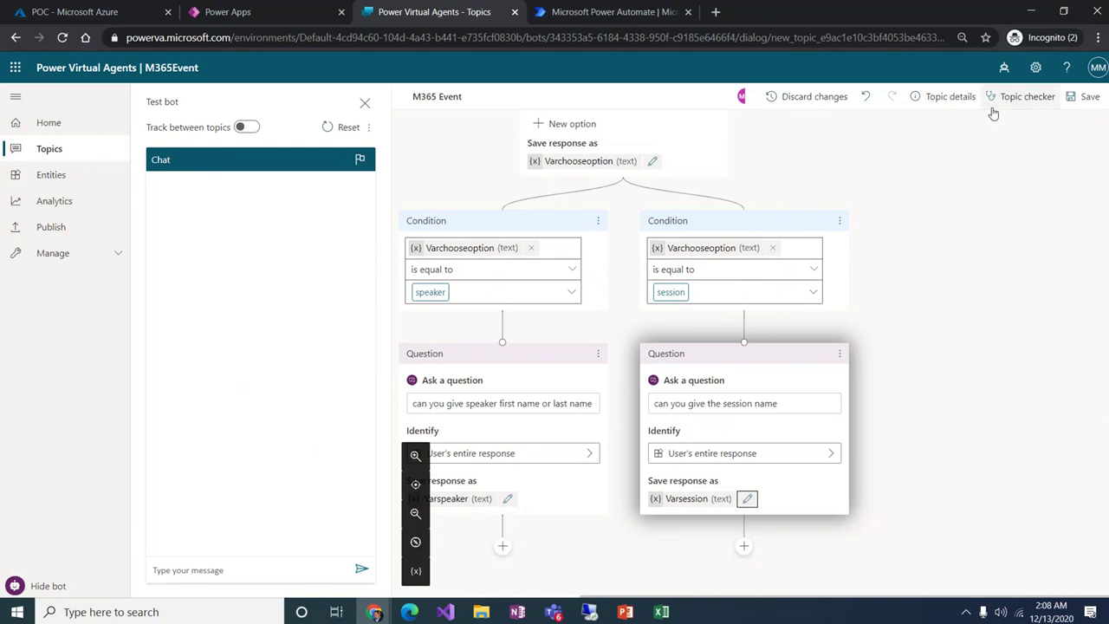
left_click(1086, 98)
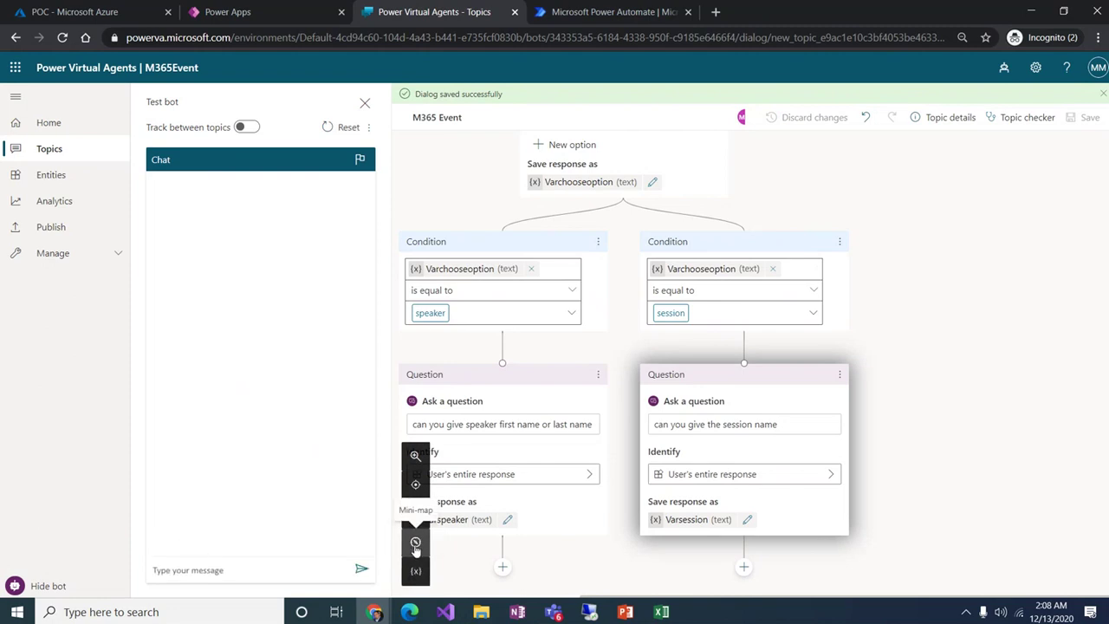
Step: Review the topic's flow, test the bot with the message "speaker", and trace the path it follows through the topic
left_click(415, 543)
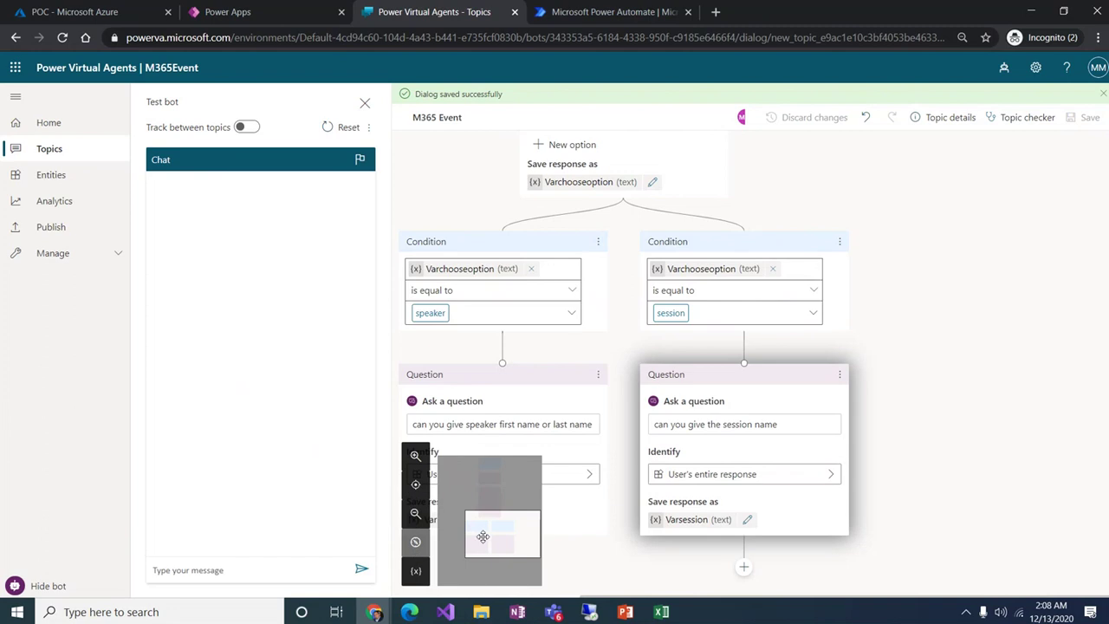
left_click_drag(488, 530, 485, 476)
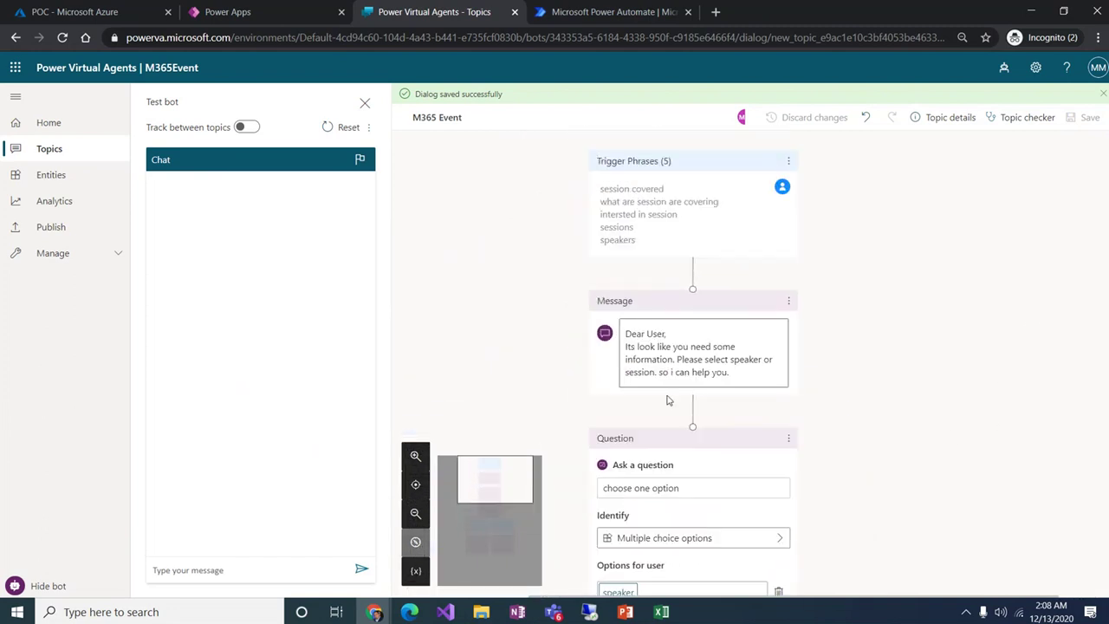
left_click_drag(480, 474, 482, 532)
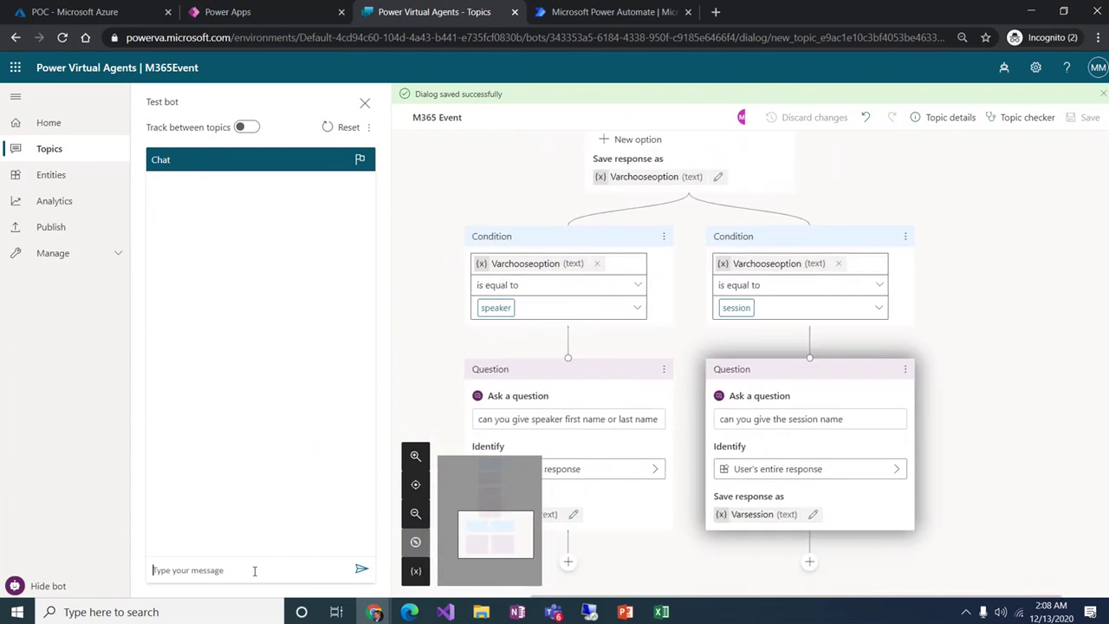
type("speaker")
key("Return")
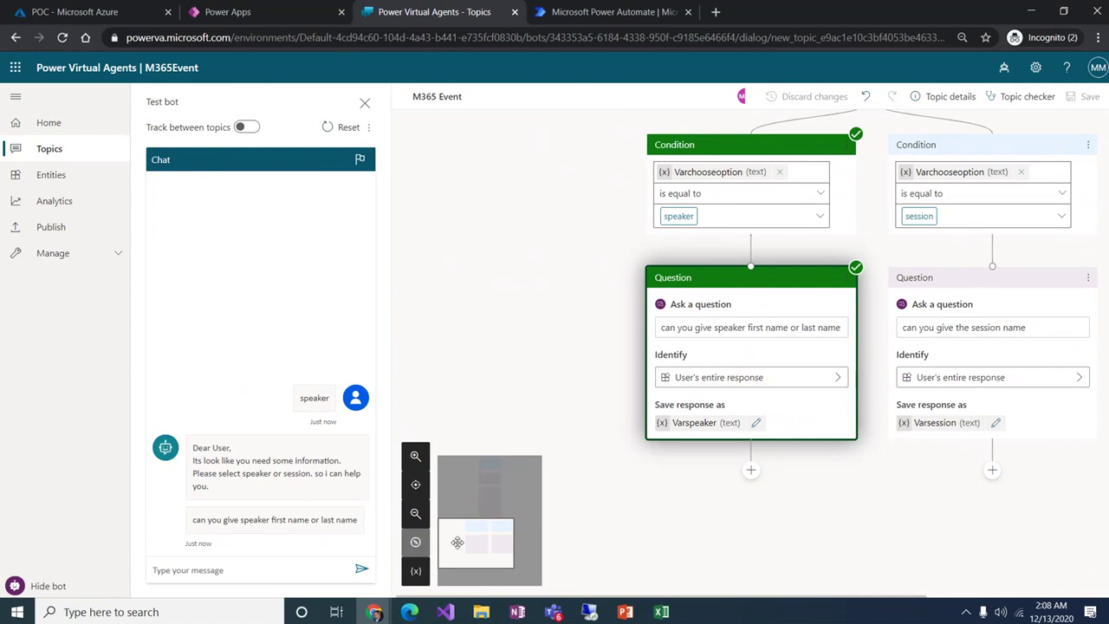
left_click_drag(457, 543, 479, 478)
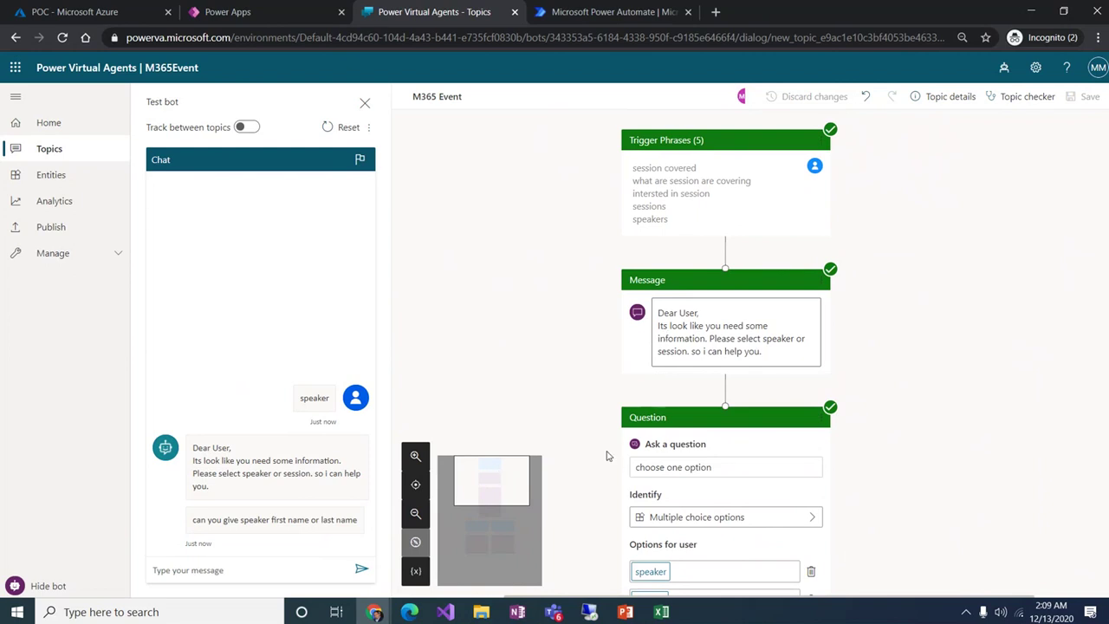
left_click_drag(497, 476, 488, 543)
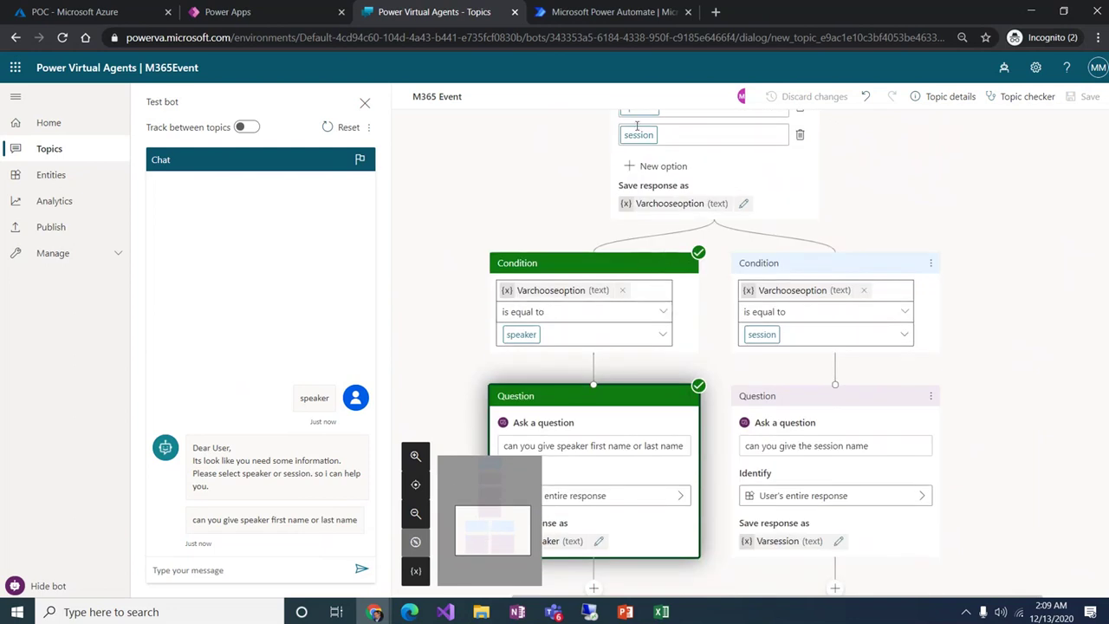
left_click_drag(474, 518, 473, 526)
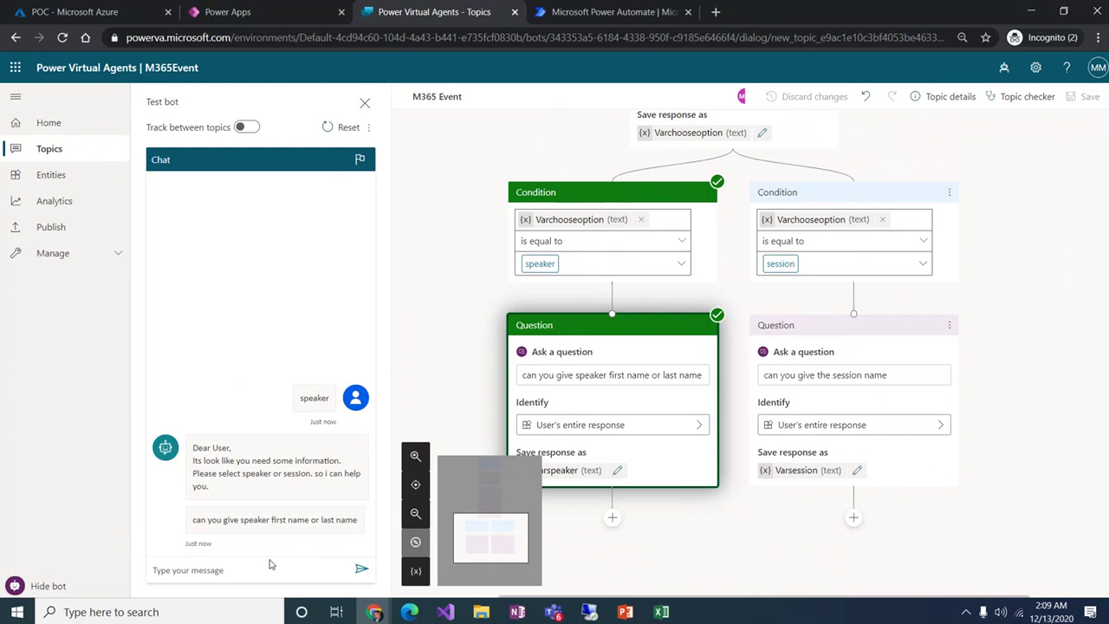
Step: Send "speaker session" to the test bot, then reset the conversation and send "speaker session" again
type("speaker session")
key("Return")
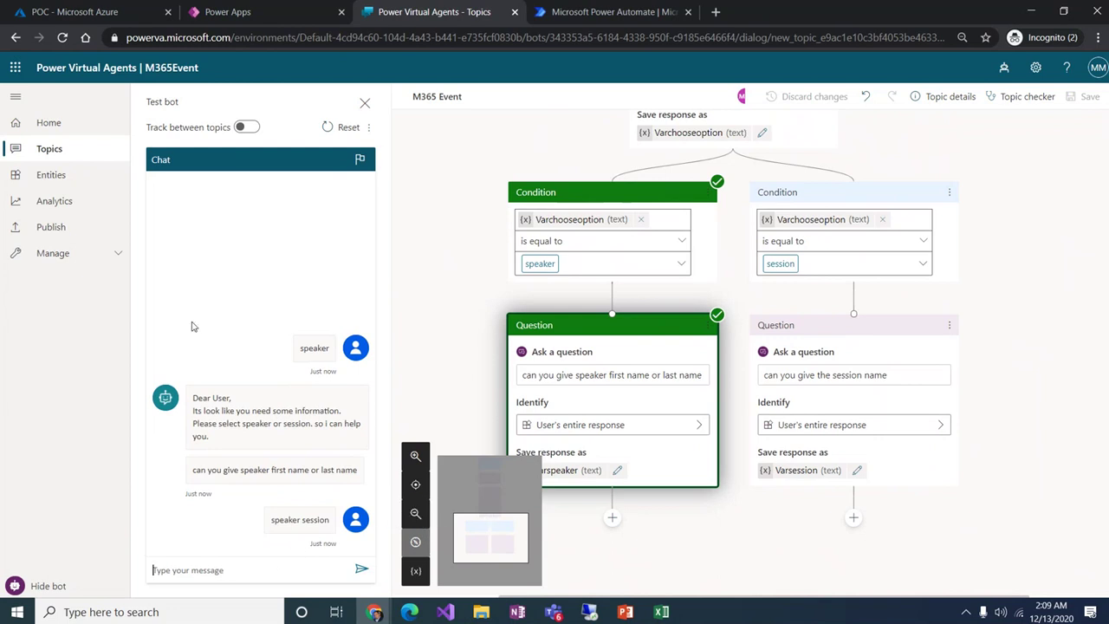
left_click(326, 128)
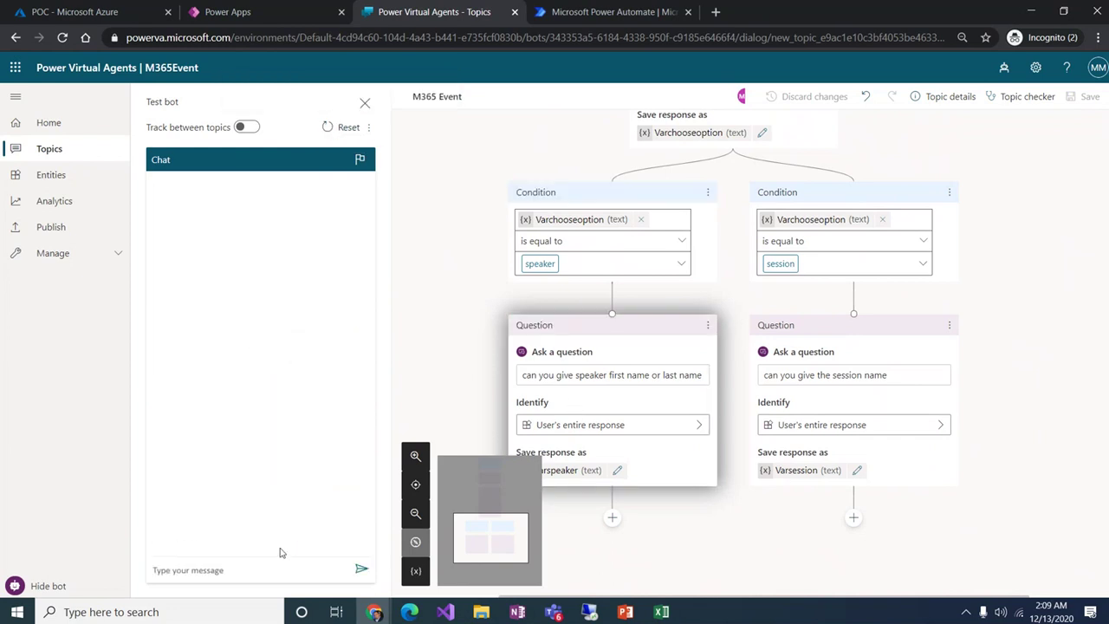
type("t")
key("Return")
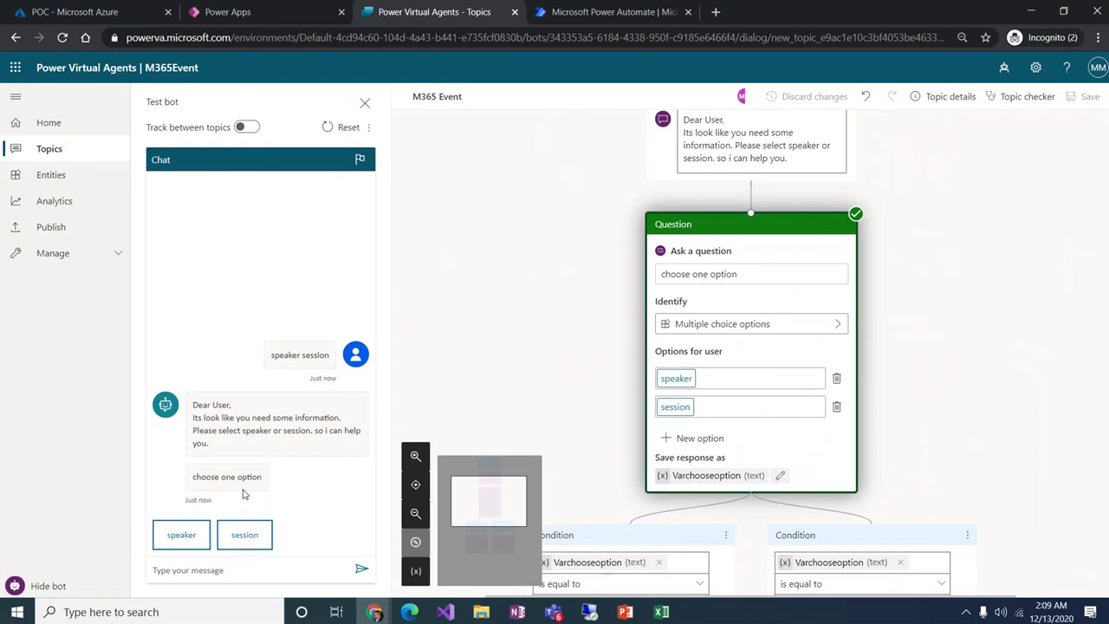
Step: Answer the test bot's "choose one option" question with speaker and examine the branch it follows
left_click_drag(481, 495, 481, 490)
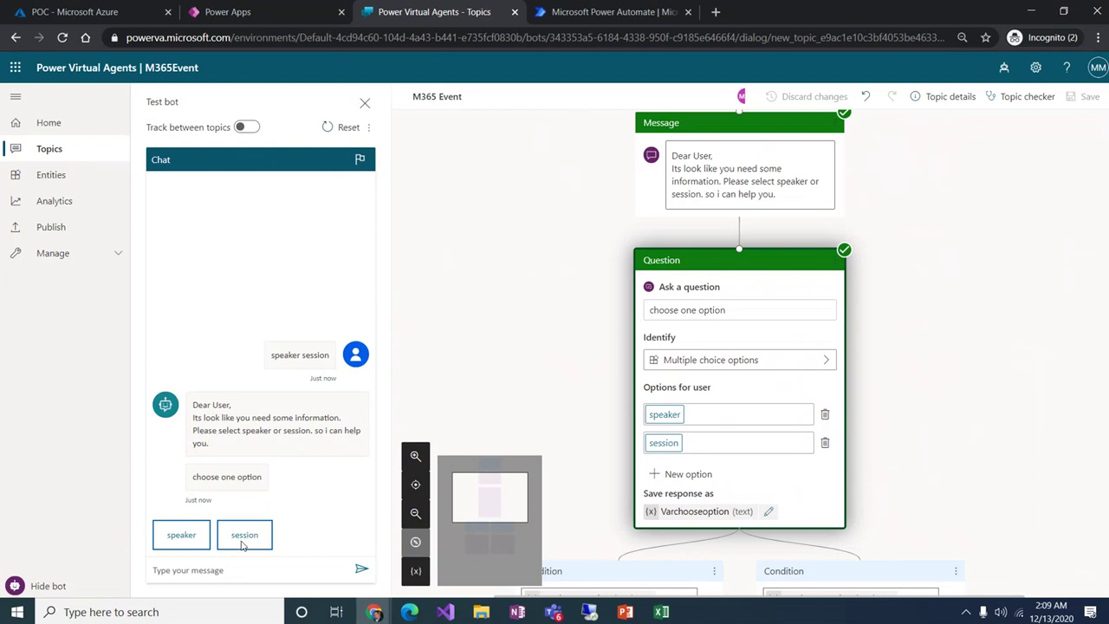
left_click(180, 540)
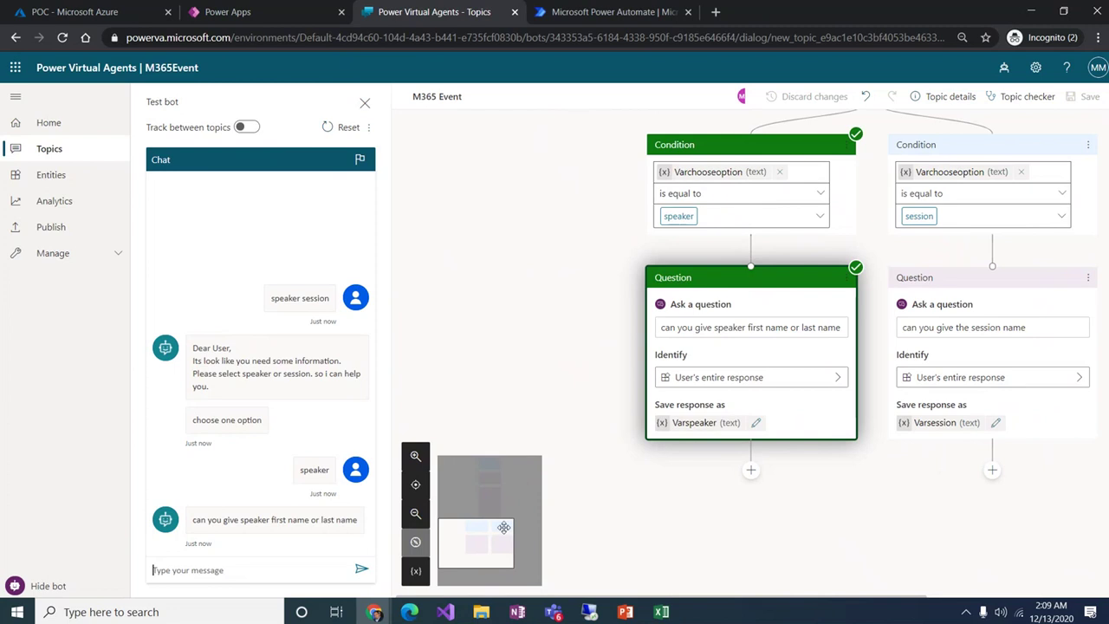
left_click_drag(462, 534, 478, 543)
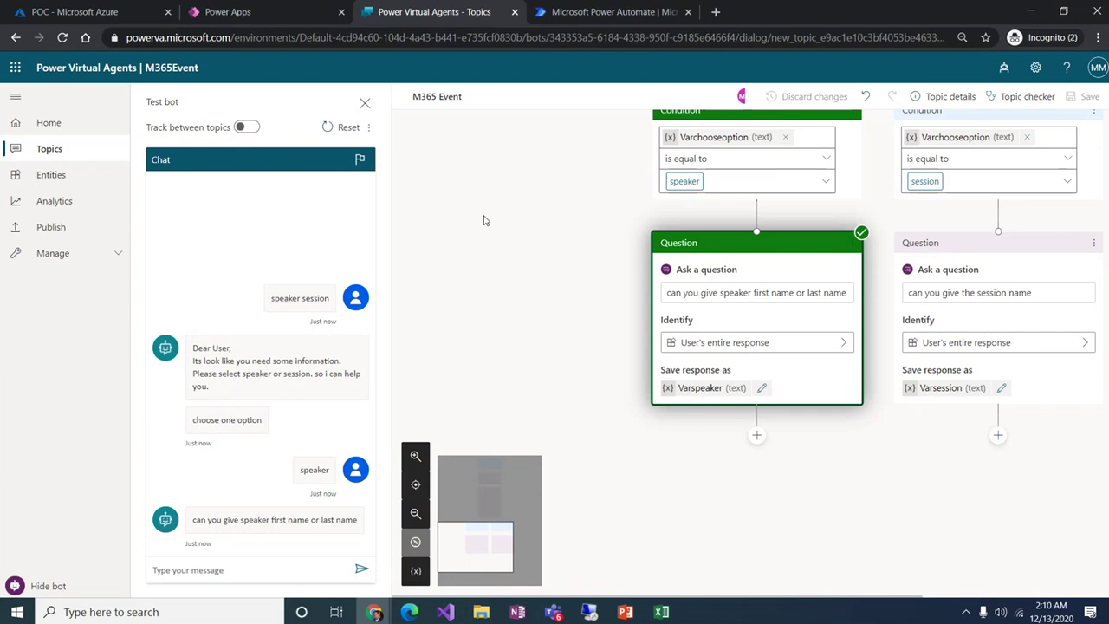
Step: Switch to Power Automate and create a solution named M365Event with CDS Default Publisher as its publisher
left_click(606, 11)
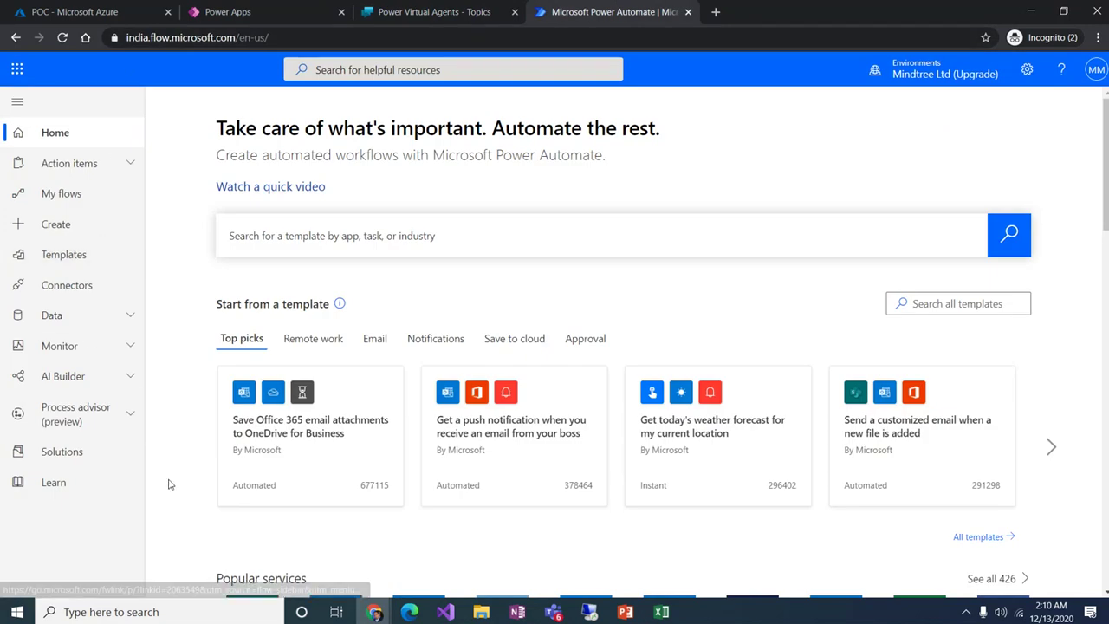
left_click(63, 463)
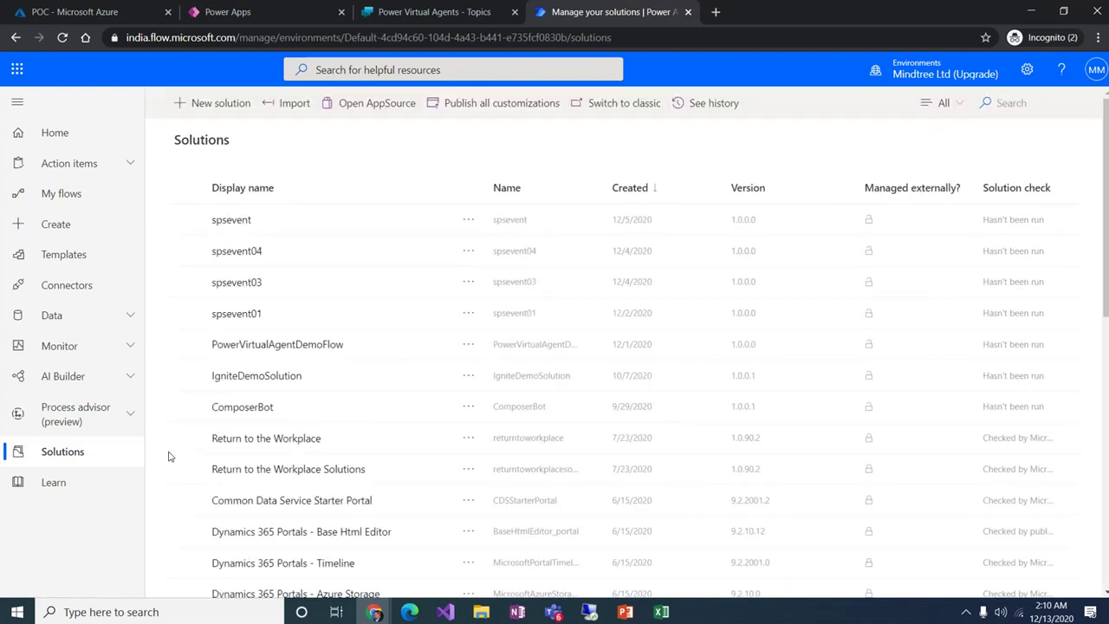
left_click(215, 105)
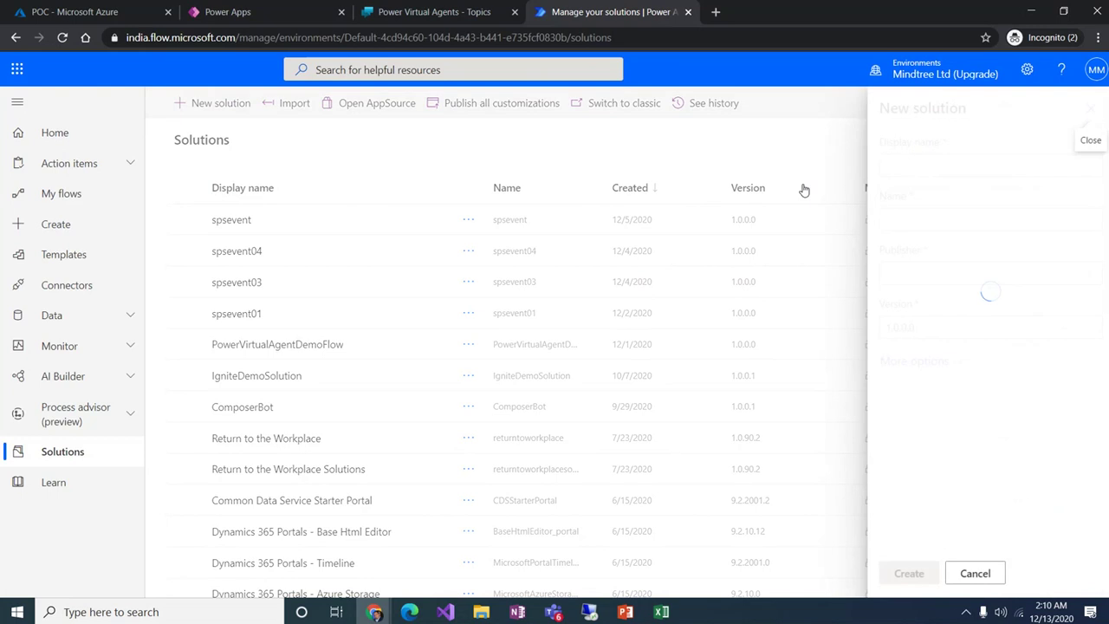
left_click(923, 166)
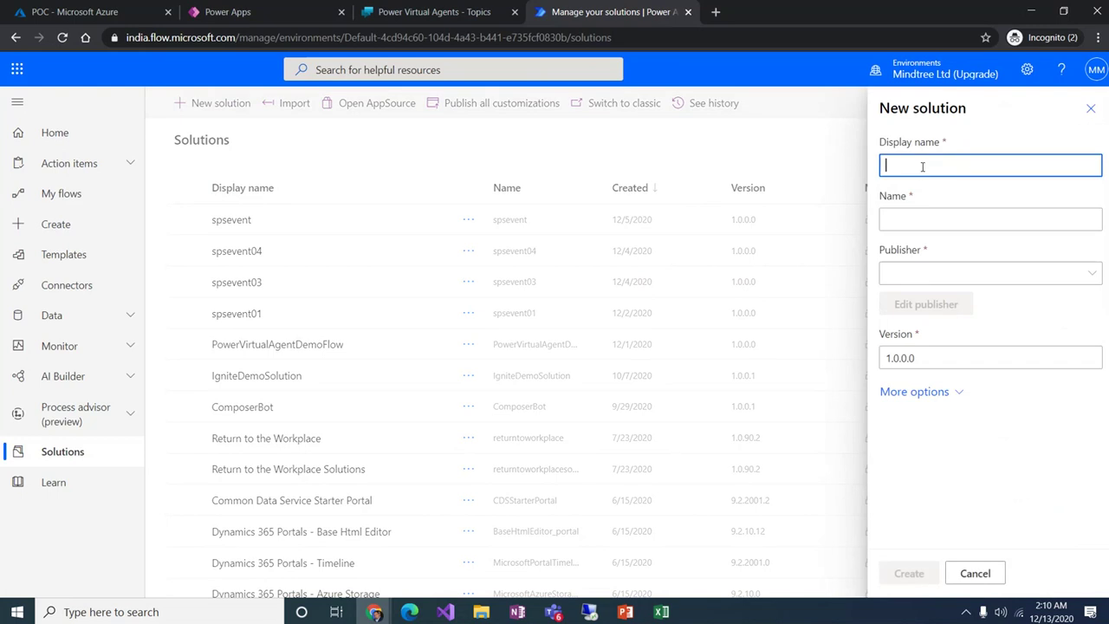
type("M365Event")
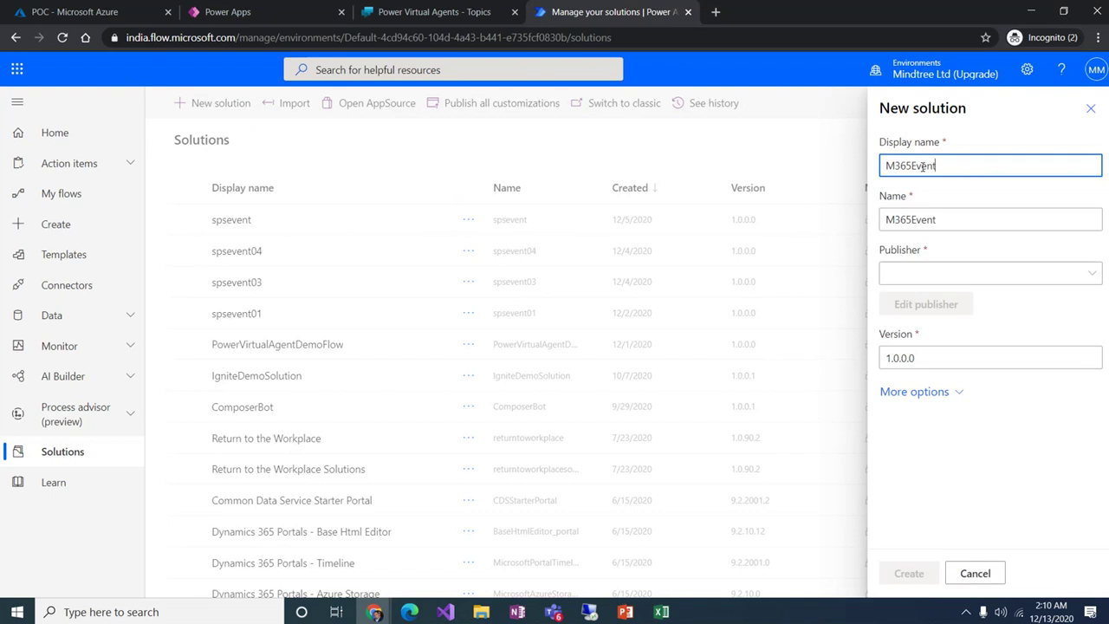
left_click(970, 278)
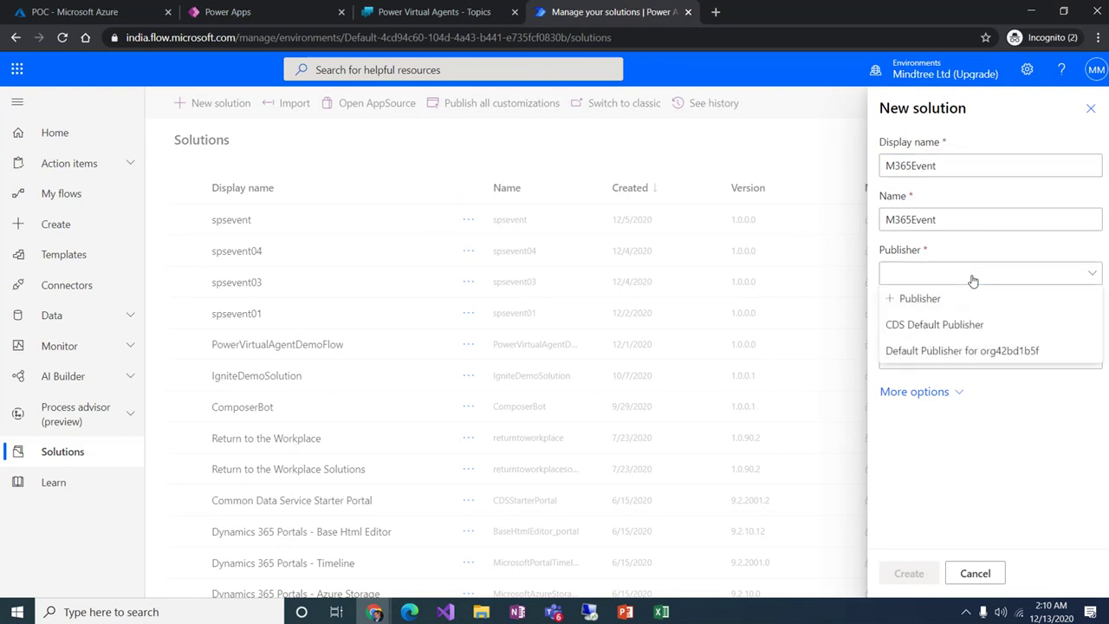
left_click(934, 324)
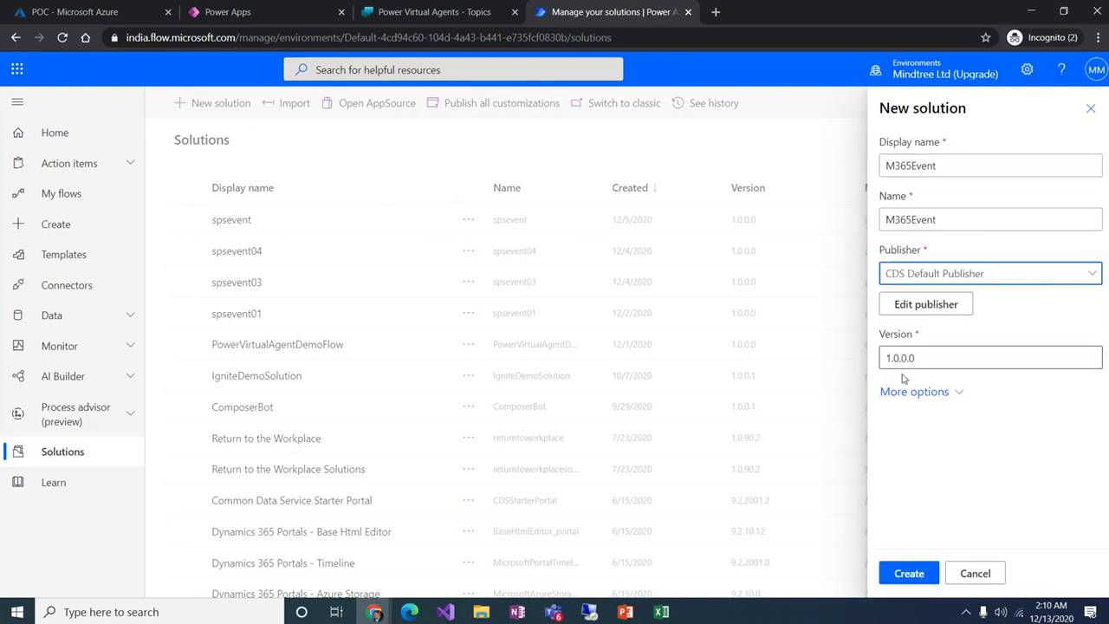
left_click(902, 572)
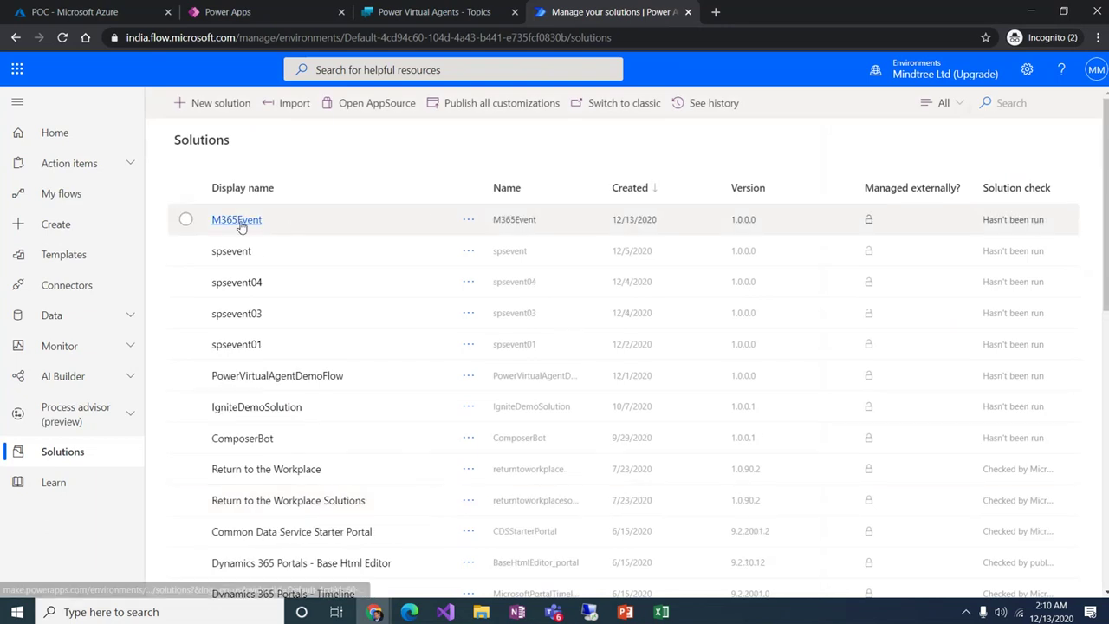
Step: Create a flow in the M365Event solution that starts with the trigger "When Power Virtual Agents calls a flow"
left_click(314, 228)
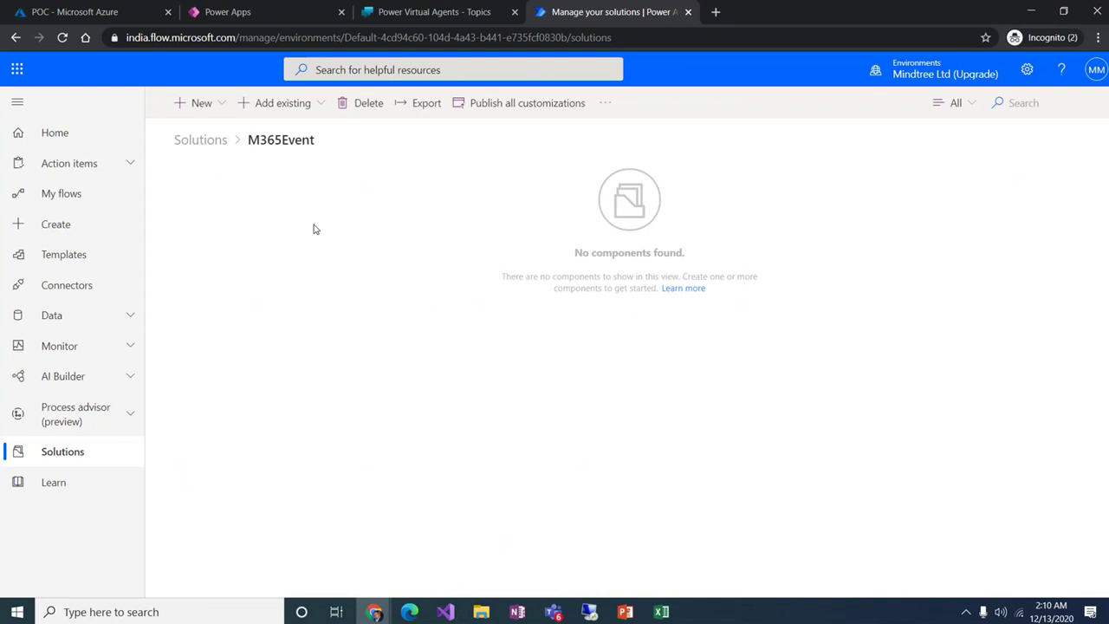
left_click(223, 105)
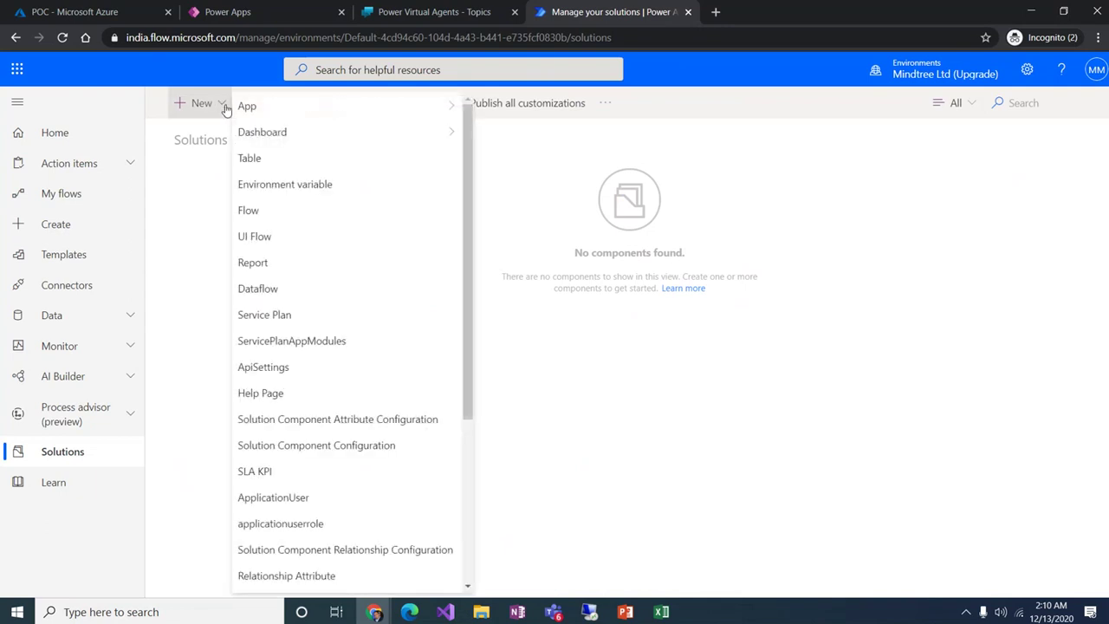
left_click(267, 212)
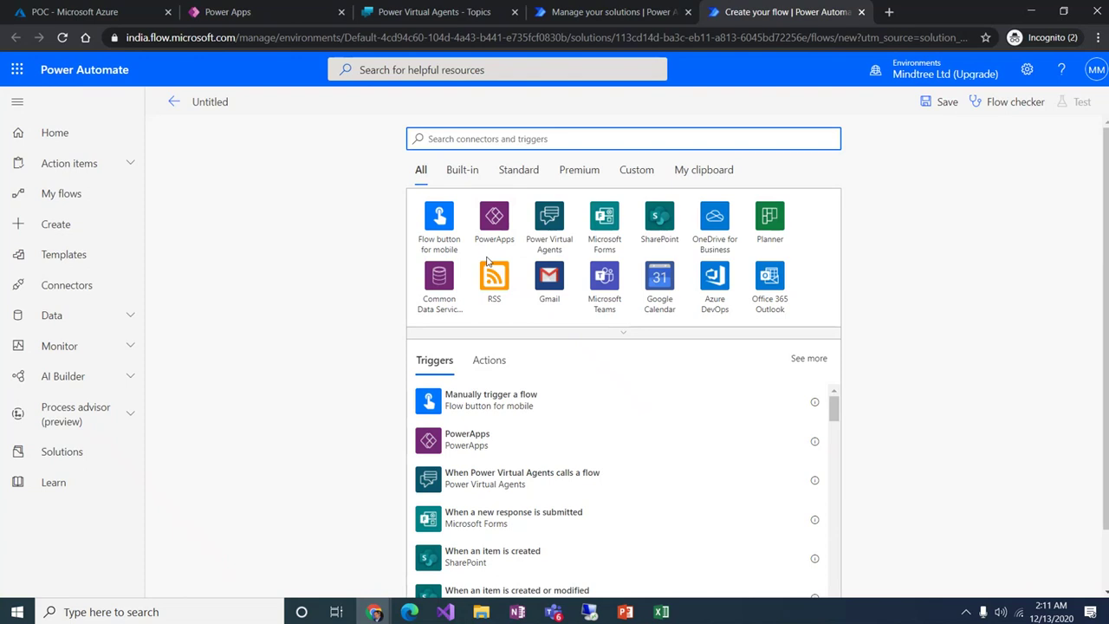
left_click(558, 233)
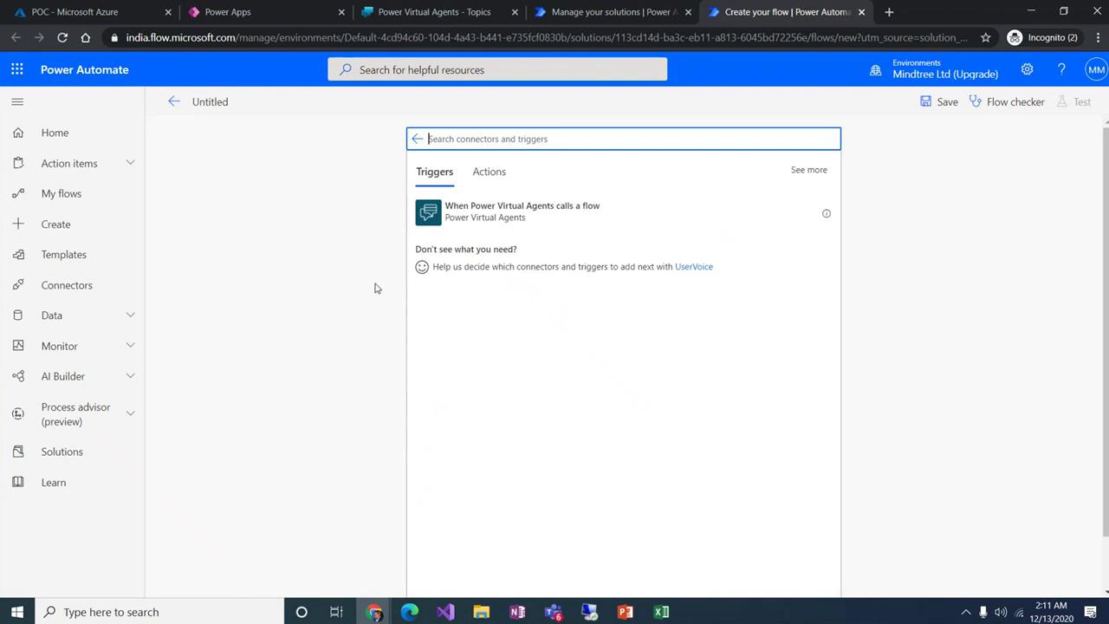
left_click(471, 220)
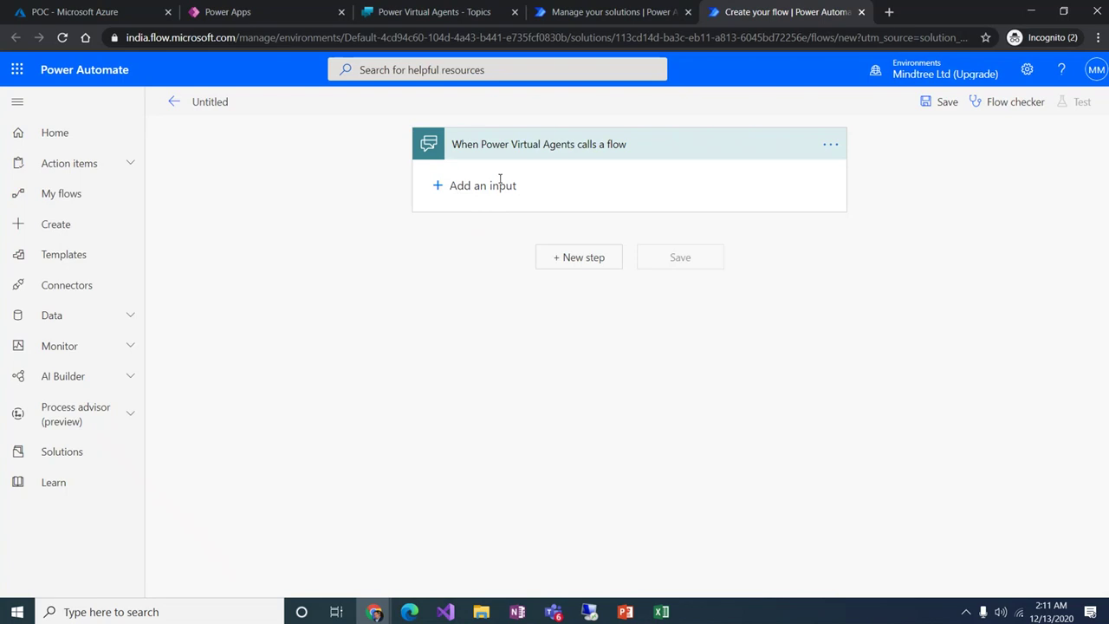
Step: Add a text input named speakername to the Power Virtual Agents trigger
left_click(442, 186)
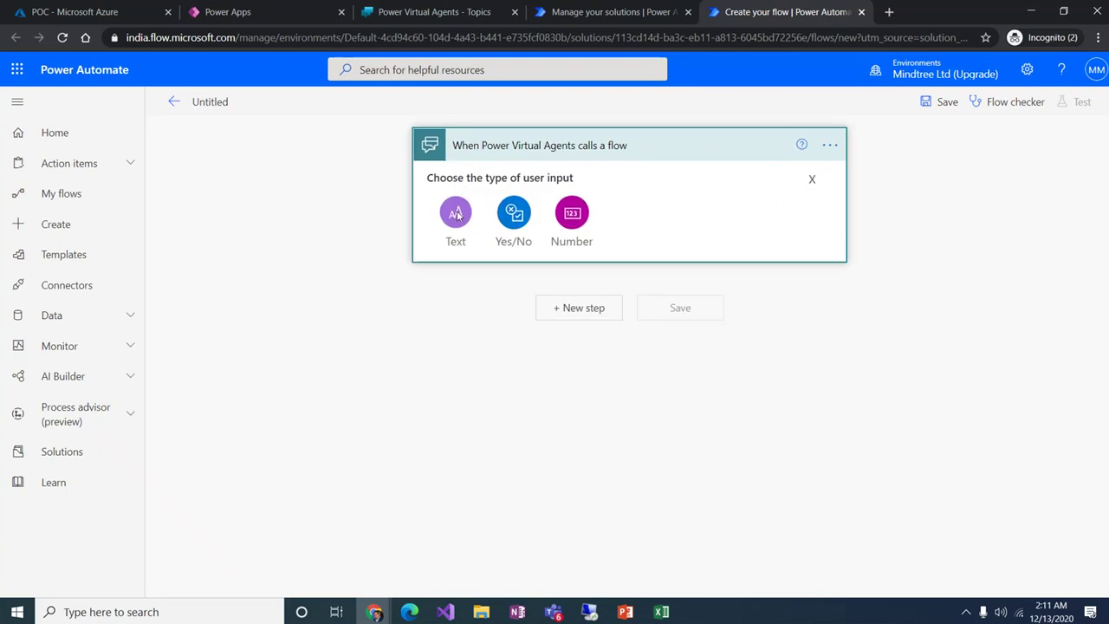
left_click(457, 214)
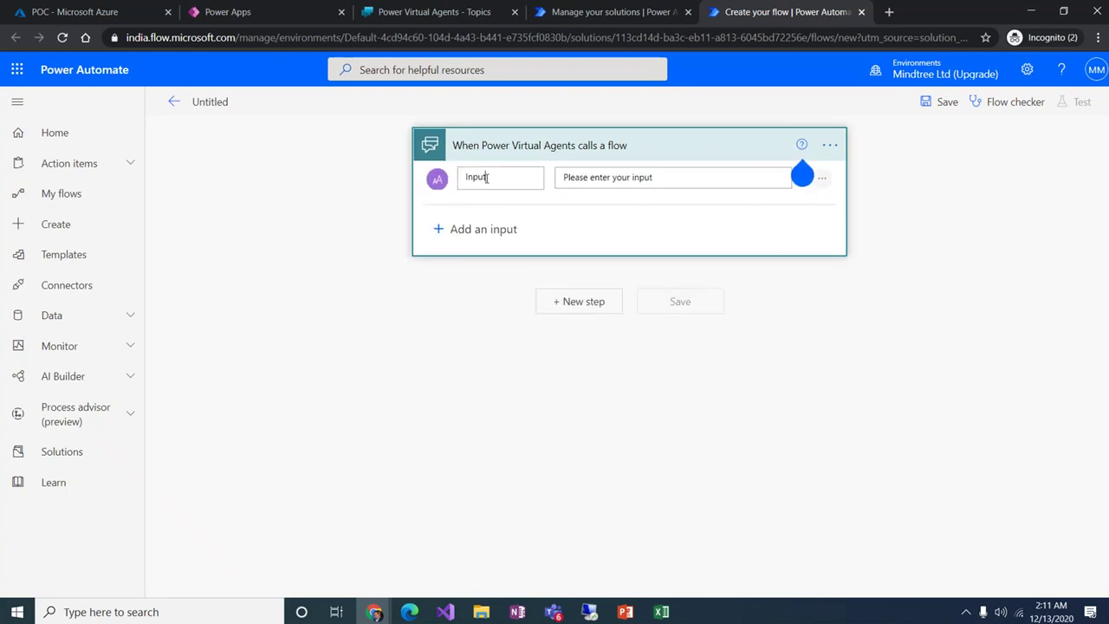
key("BackSpace")
key("BackSpace")
key("BackSpace")
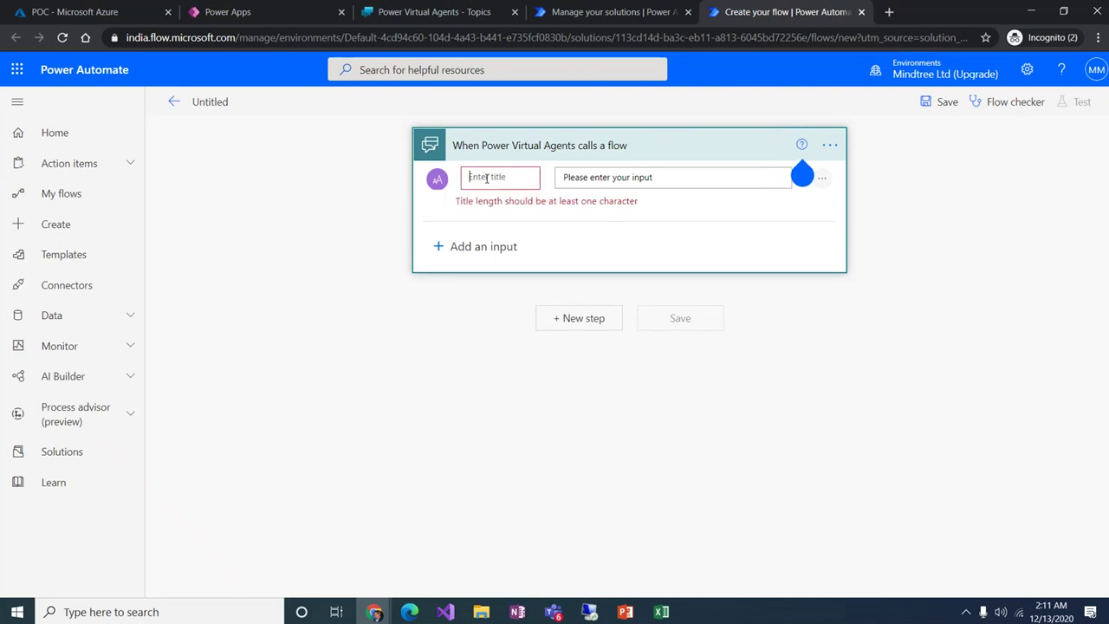
type("s")
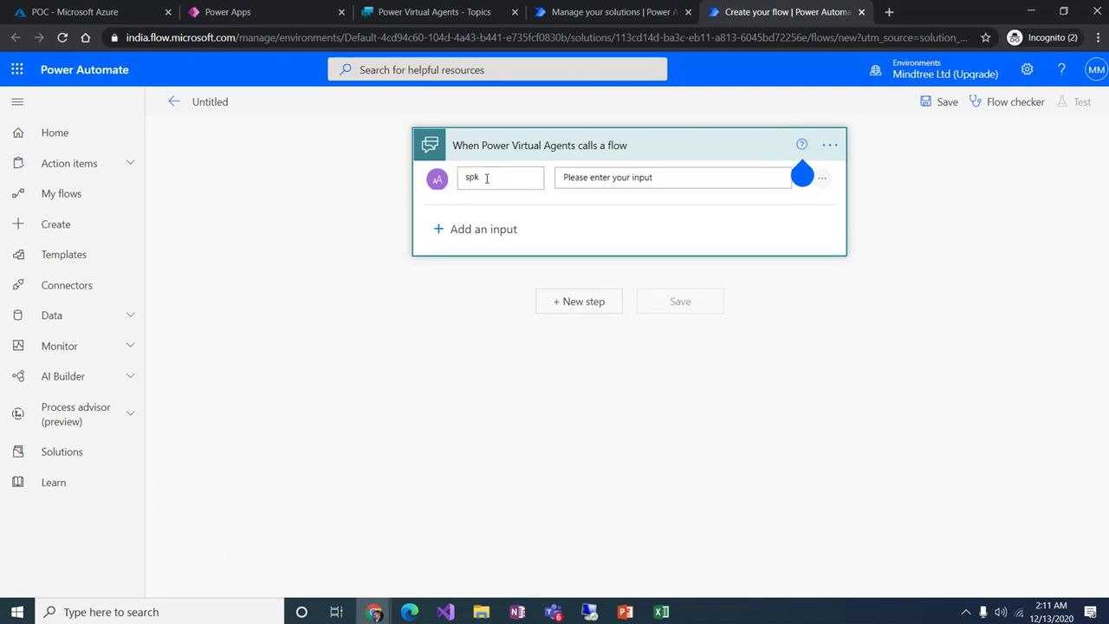
type("peakername")
left_click(537, 257)
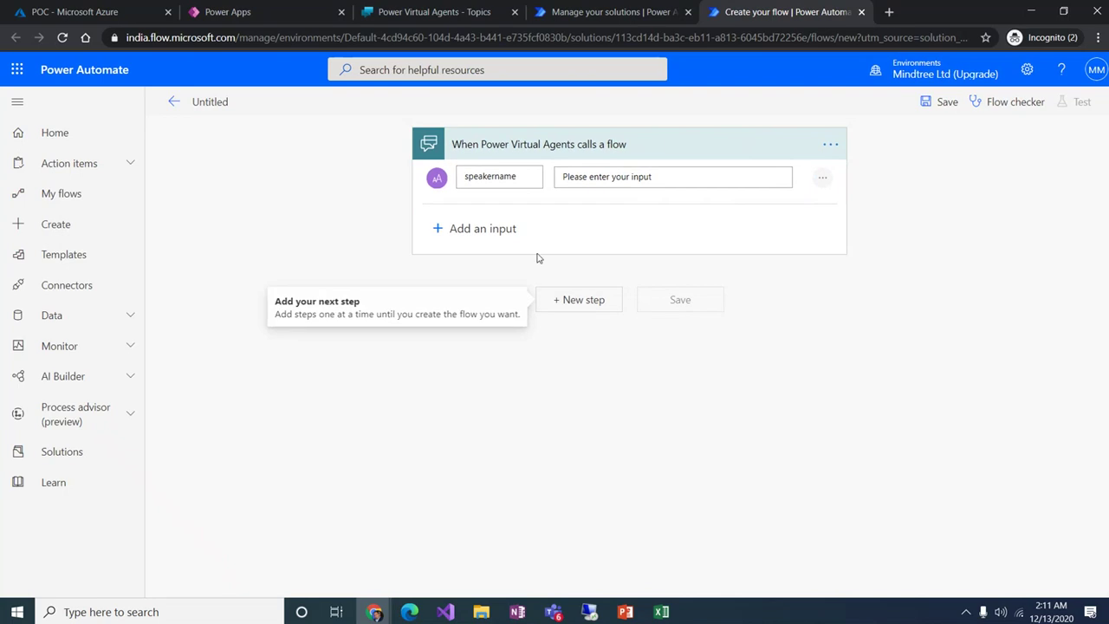
Step: Add a Common Data Service (current environment) List records action with M365Data as its entity
left_click(572, 301)
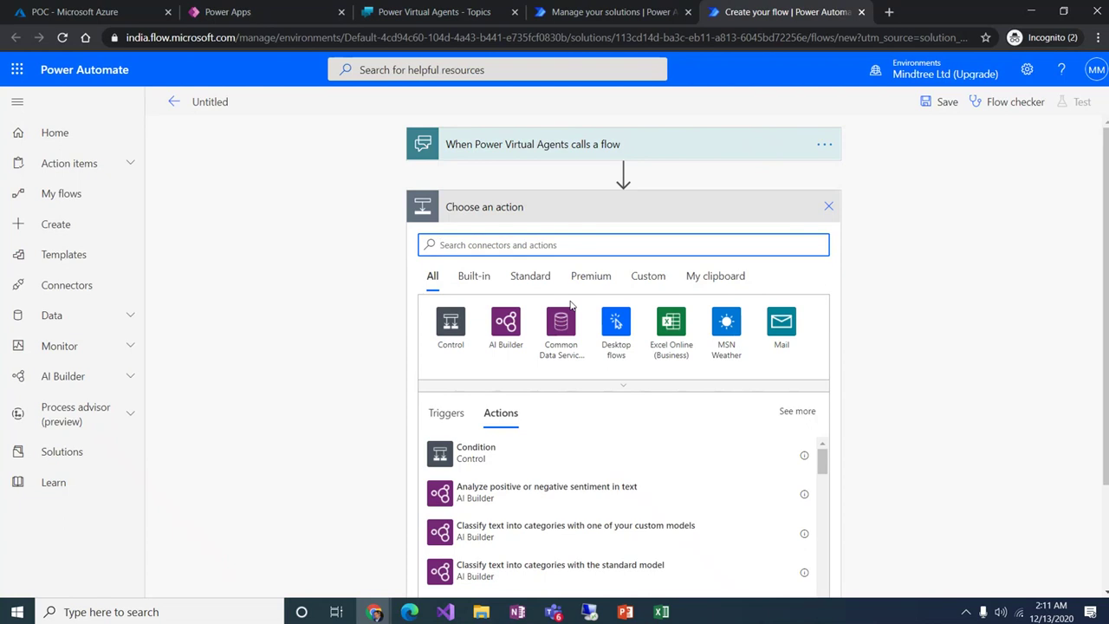
left_click(564, 349)
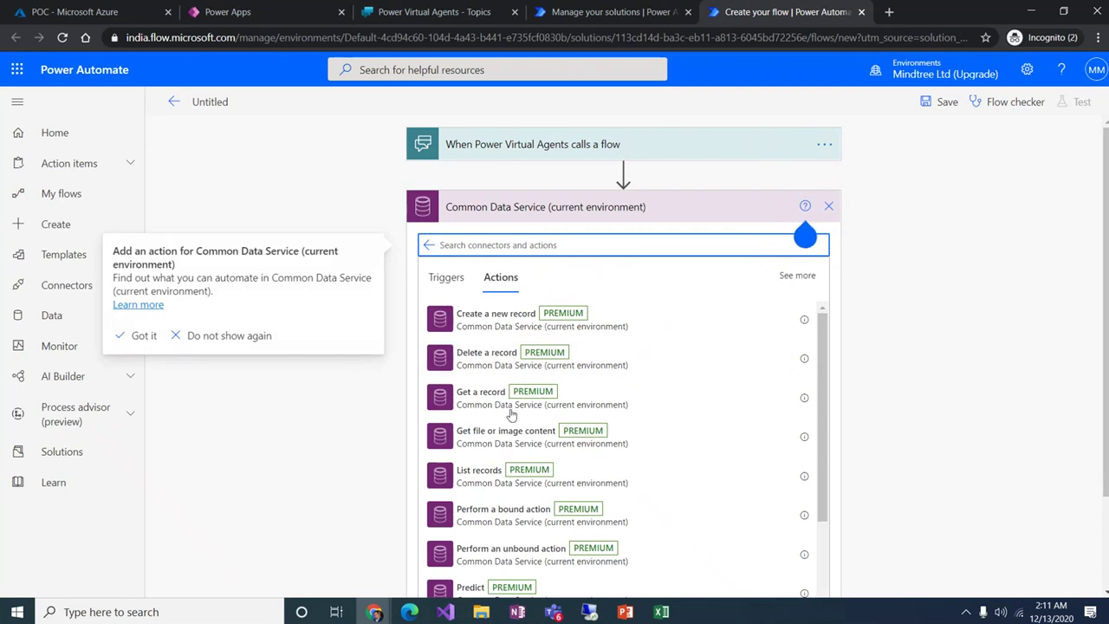
left_click(481, 478)
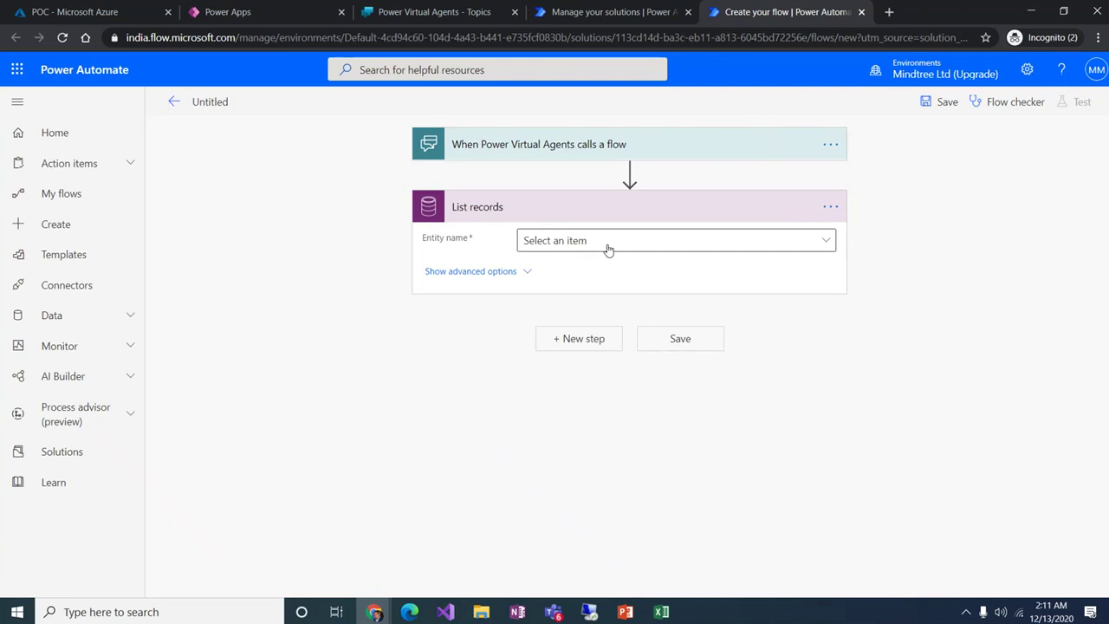
left_click(609, 248)
left_click(594, 301)
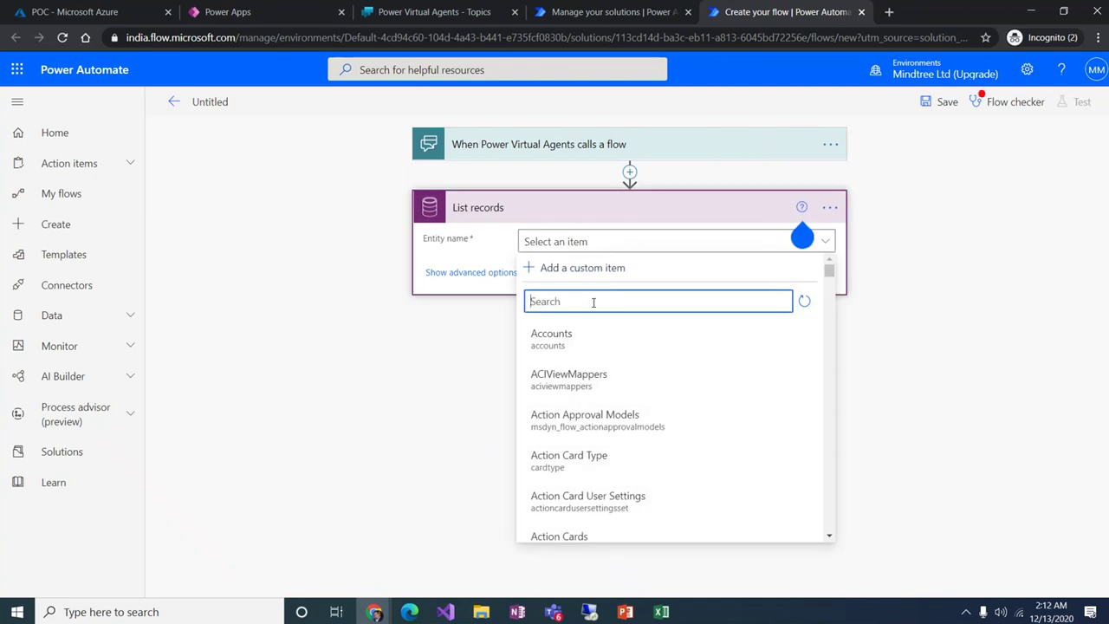
type("m365")
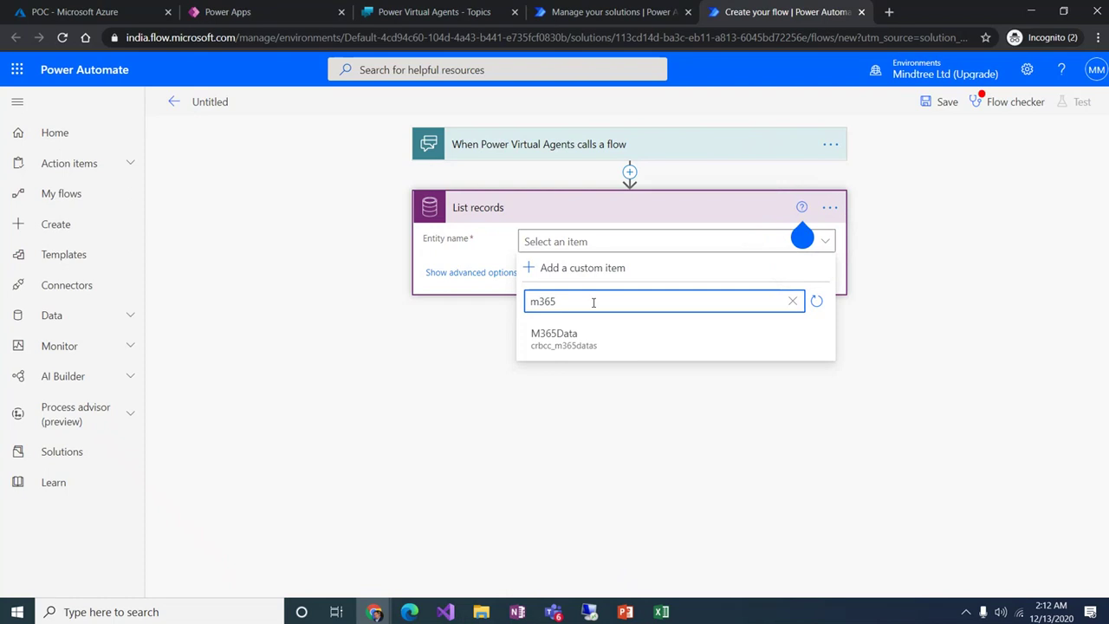
left_click(563, 338)
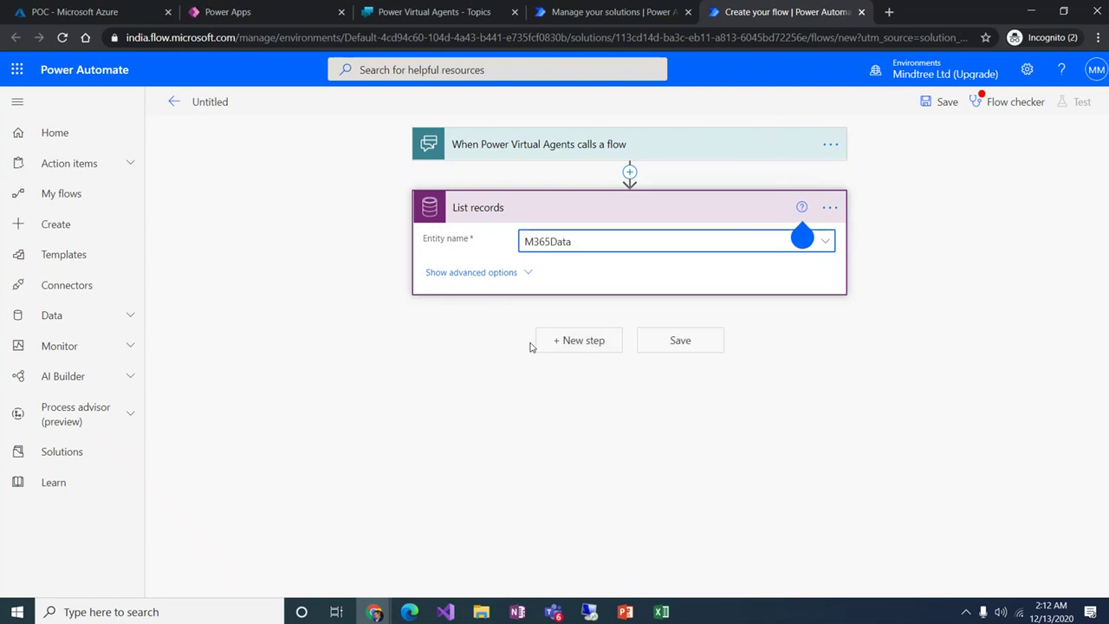
Step: Begin the List records filter query with "conatins (" and copy the speaker column's name, crbcc_speaker, from the M365Data table in Power Apps
left_click(495, 272)
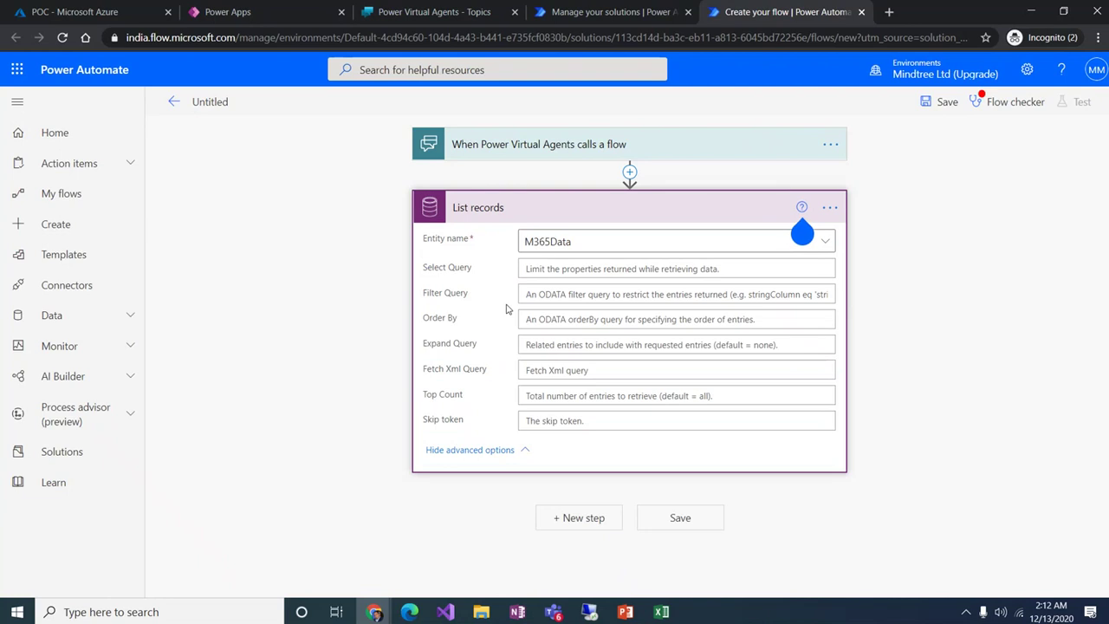
left_click(537, 295)
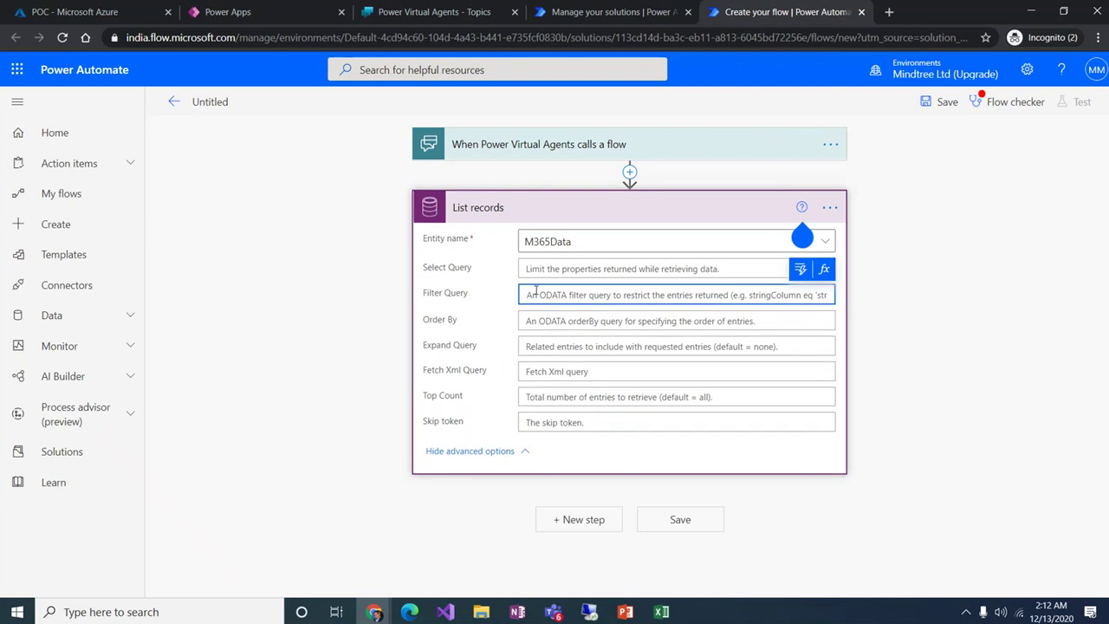
type("contain")
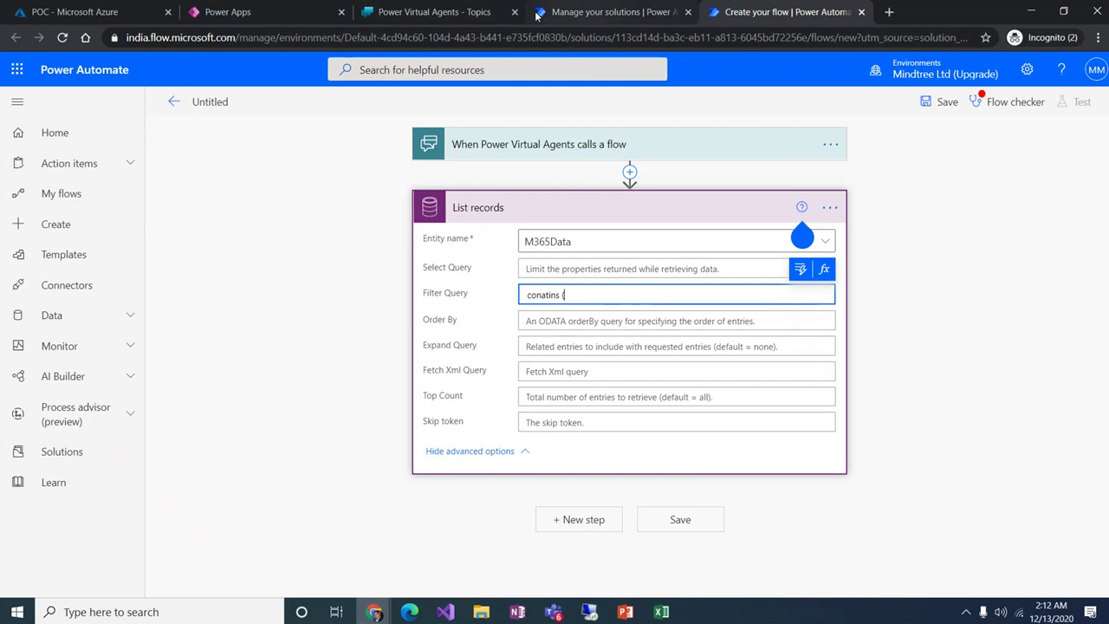
left_click(222, 15)
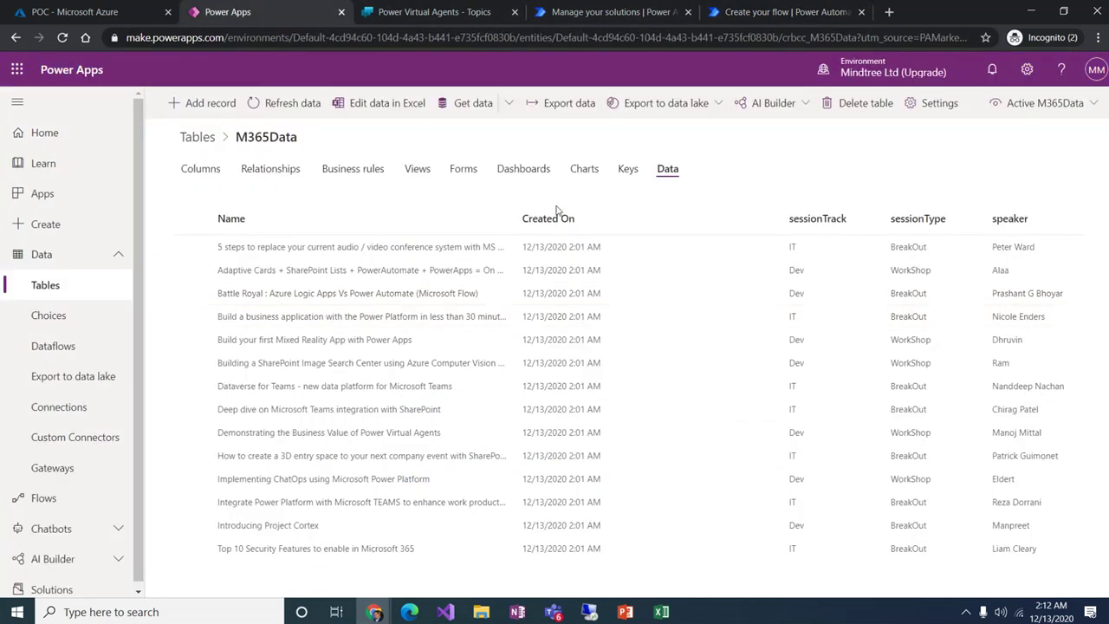
left_click(199, 169)
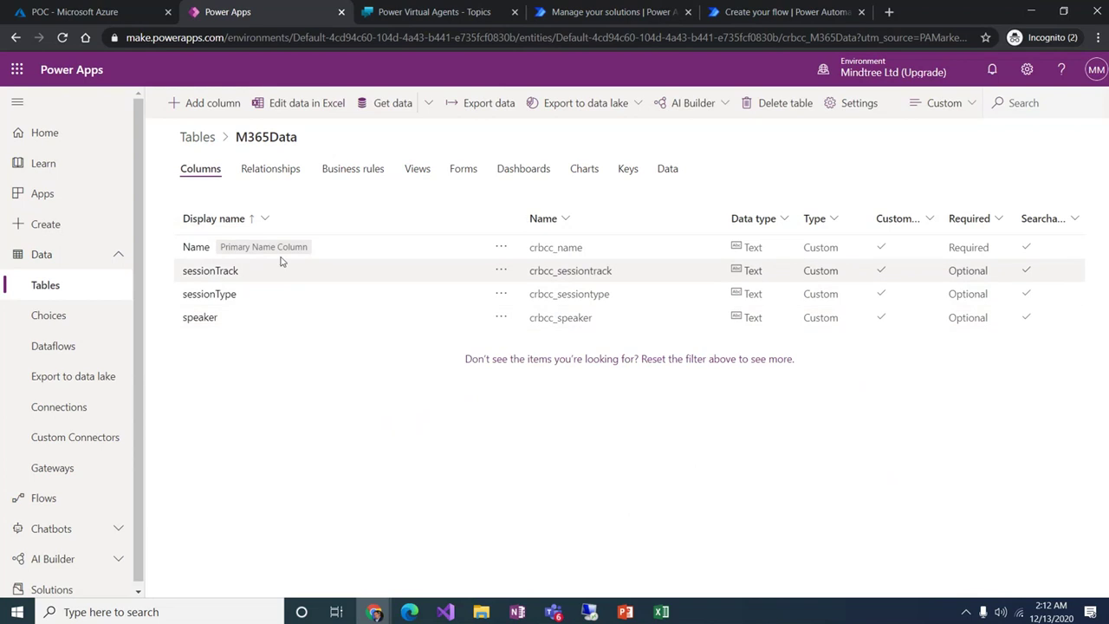
left_click(595, 254)
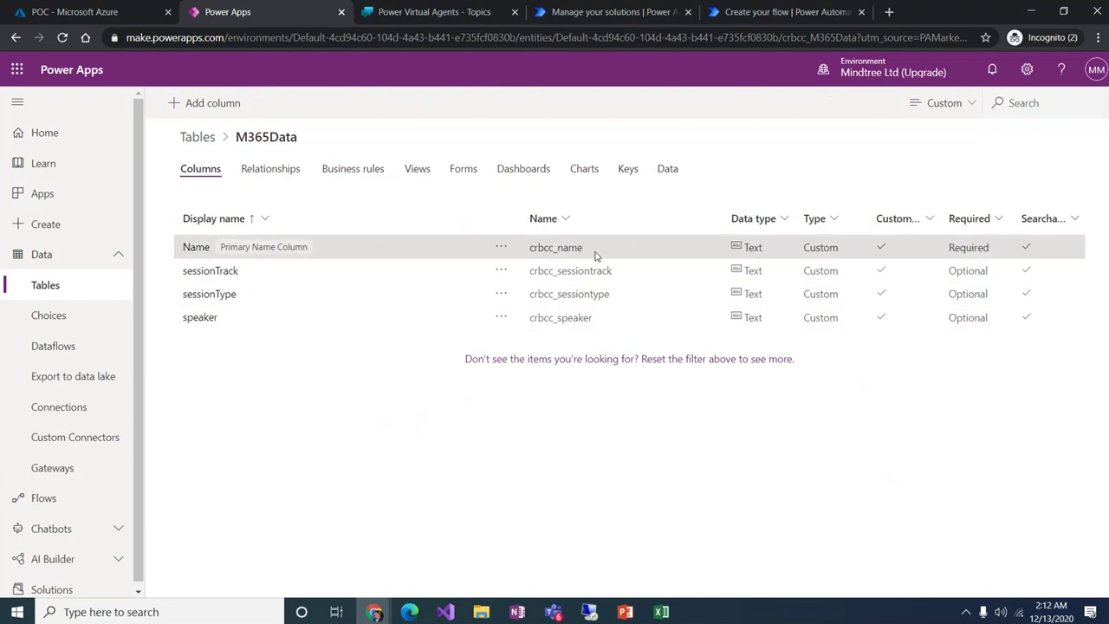
left_click_drag(596, 319, 528, 319)
key("ctrl+c")
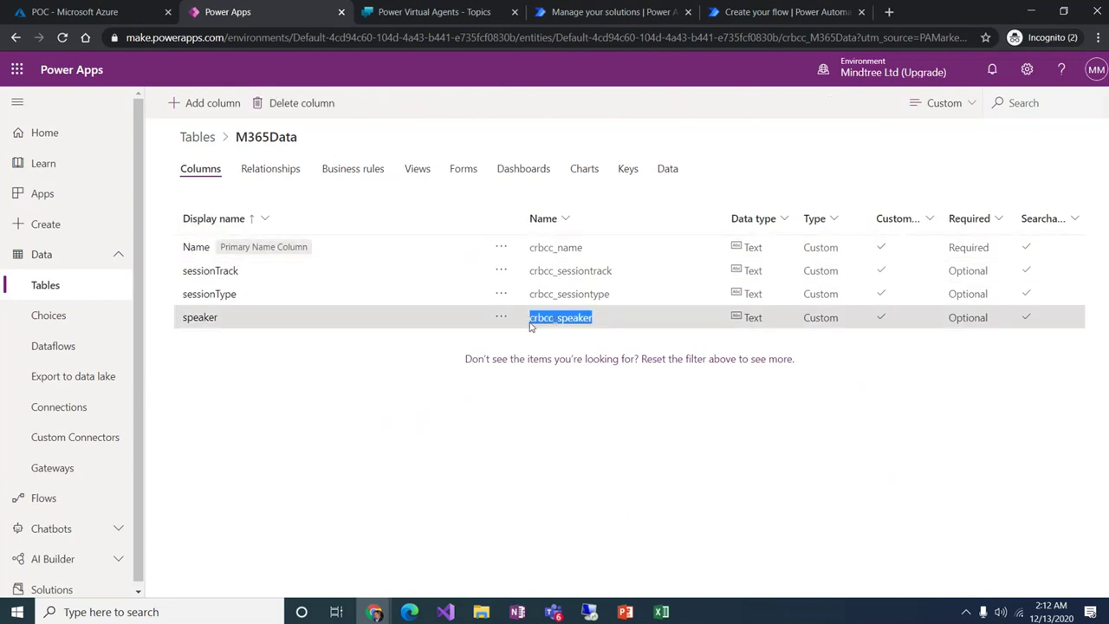
Step: Return to the Power Automate flow and complete the filter query with crbcc_speaker and the trigger's speakername value in single quotes
left_click(596, 12)
left_click(754, 12)
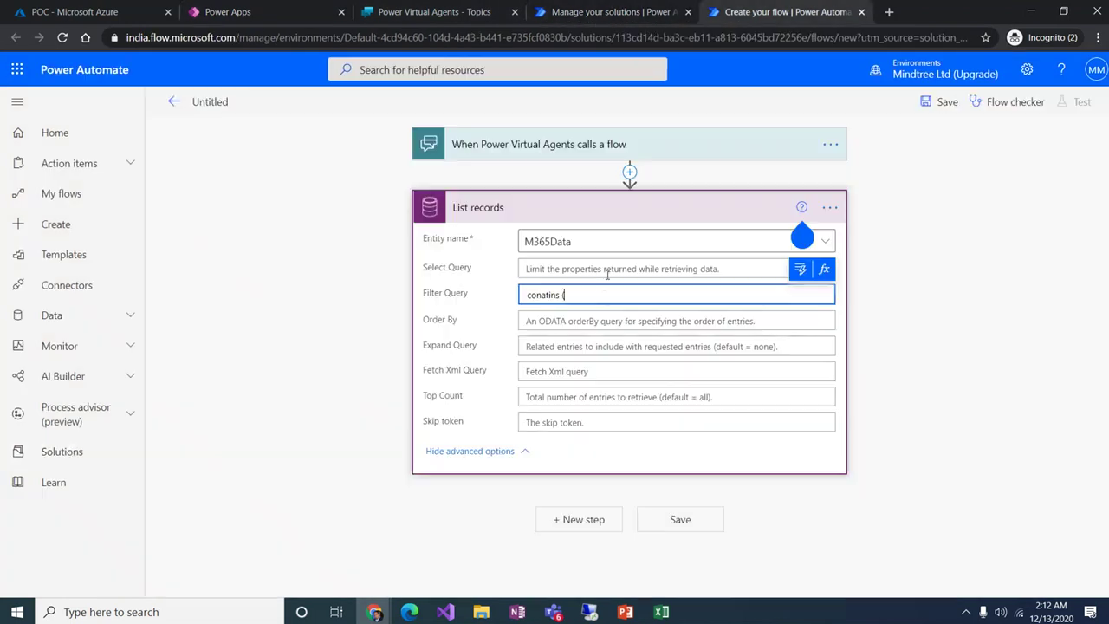
key("ctrl+v")
left_click(801, 270)
left_click(491, 438)
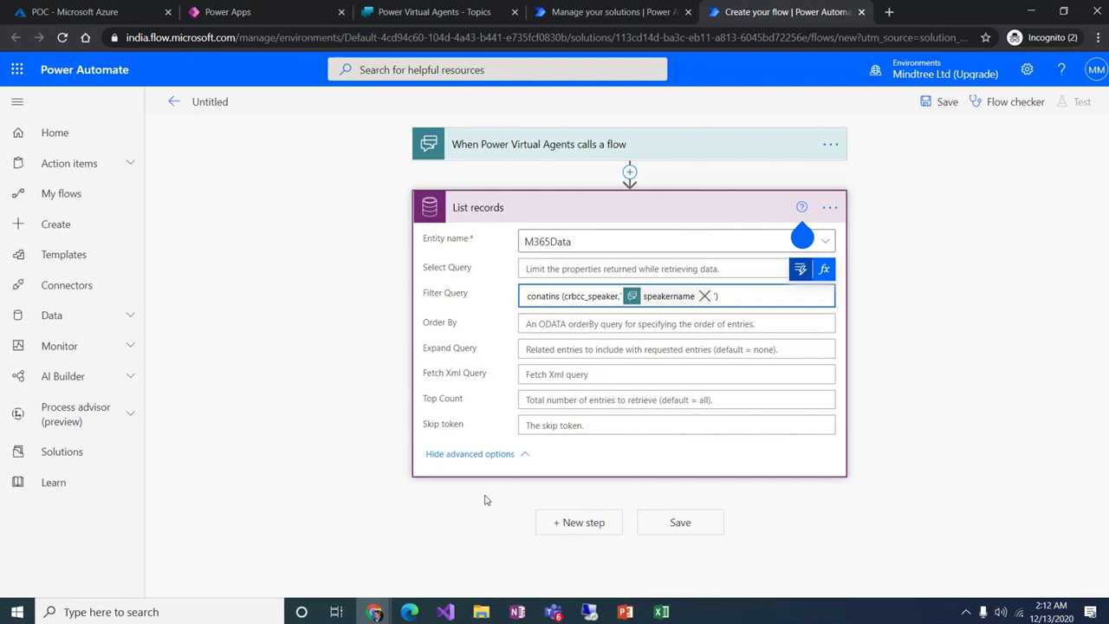
left_click(452, 512)
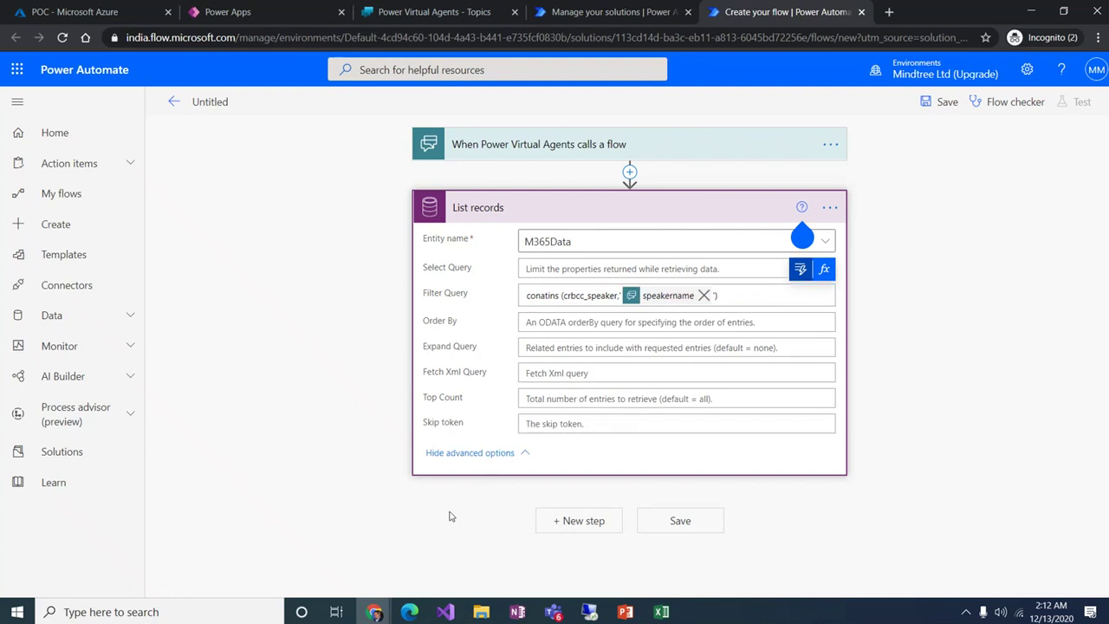
Step: Add an Initialize variable action after List records with the name speaker and the type String
left_click(577, 520)
type("v")
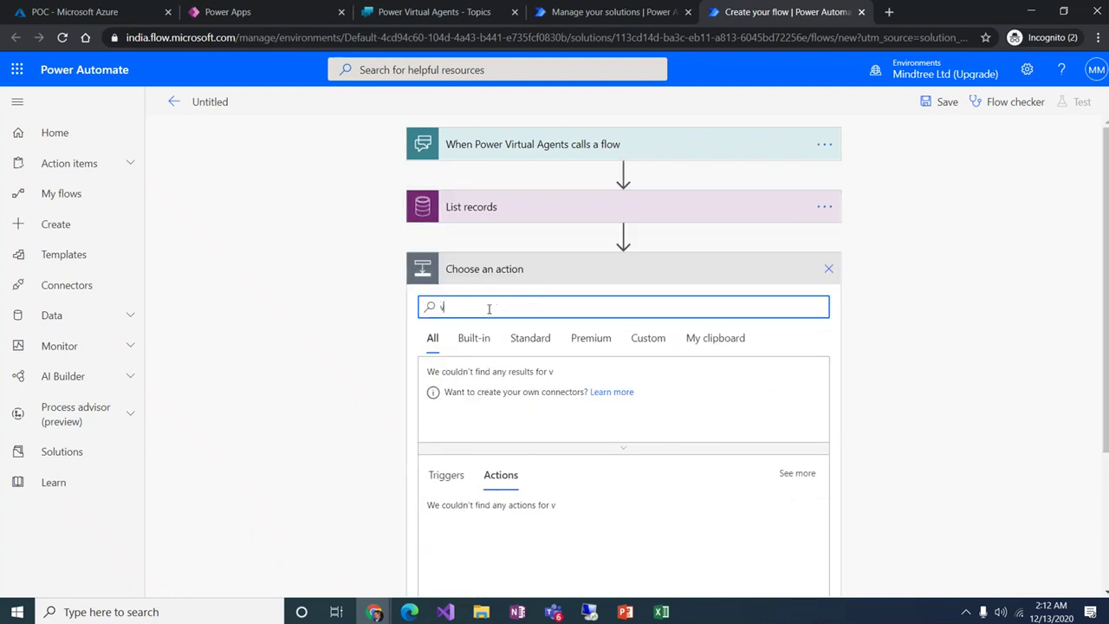
type("ariable")
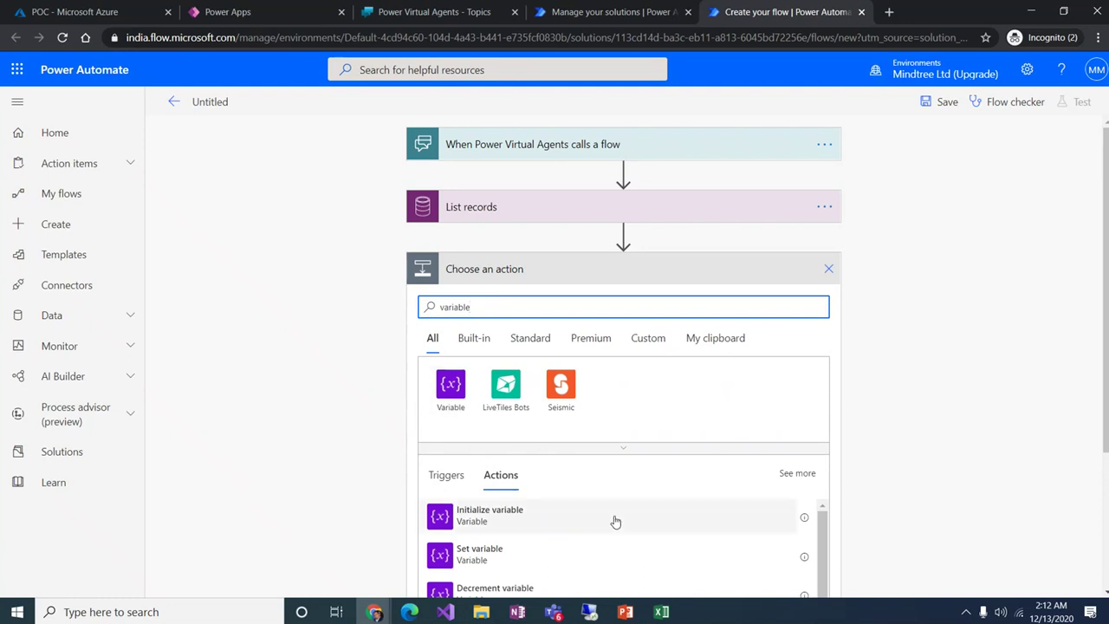
left_click(484, 514)
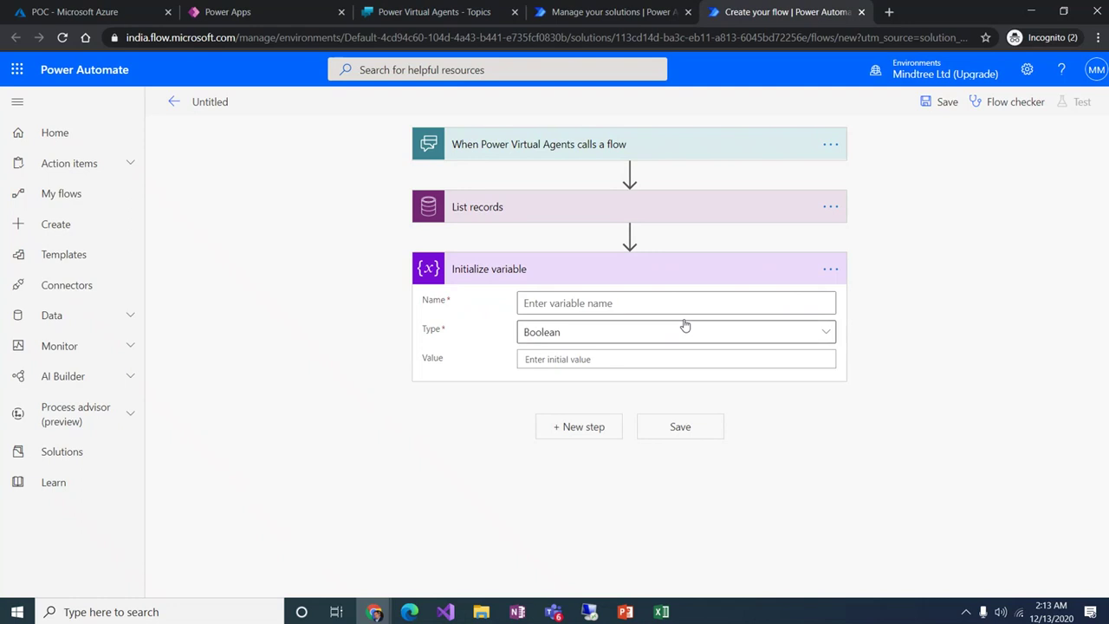
left_click(599, 299)
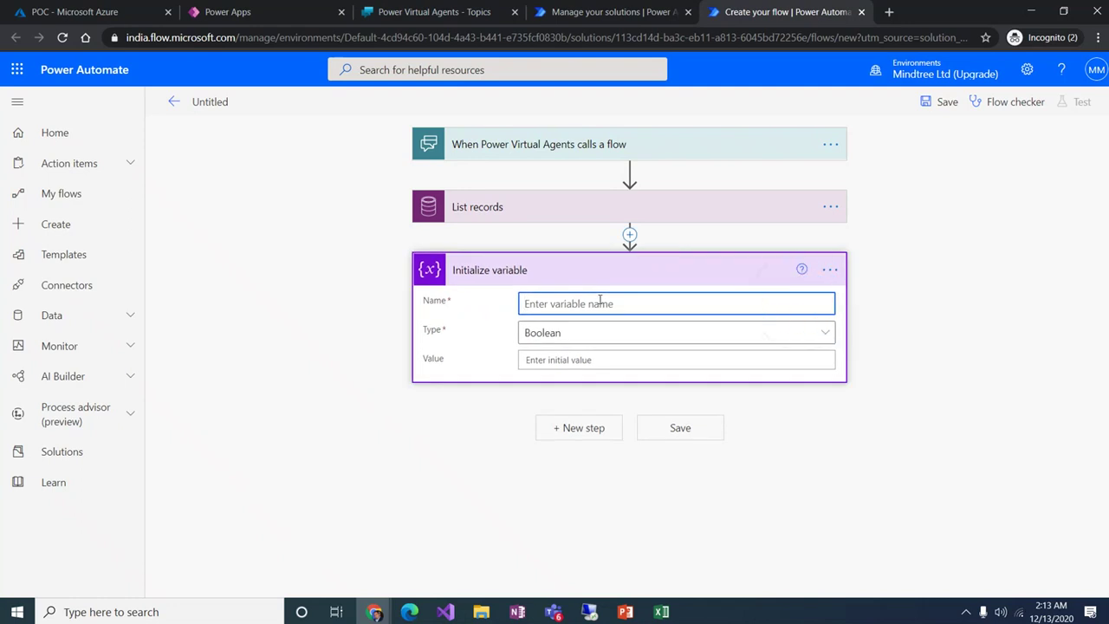
type("speaker")
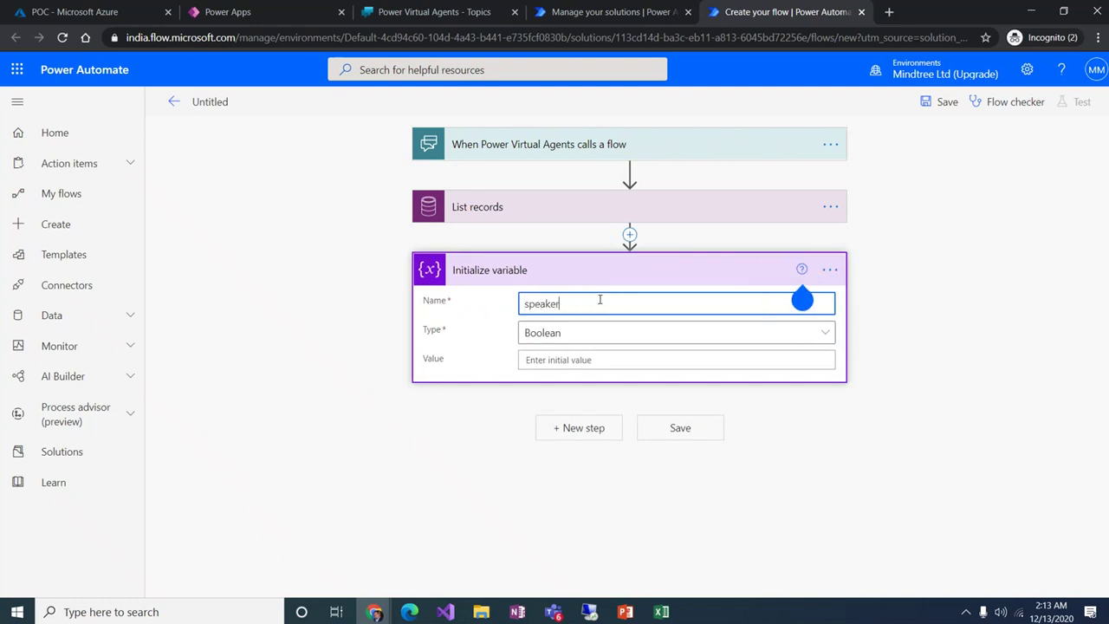
left_click(616, 336)
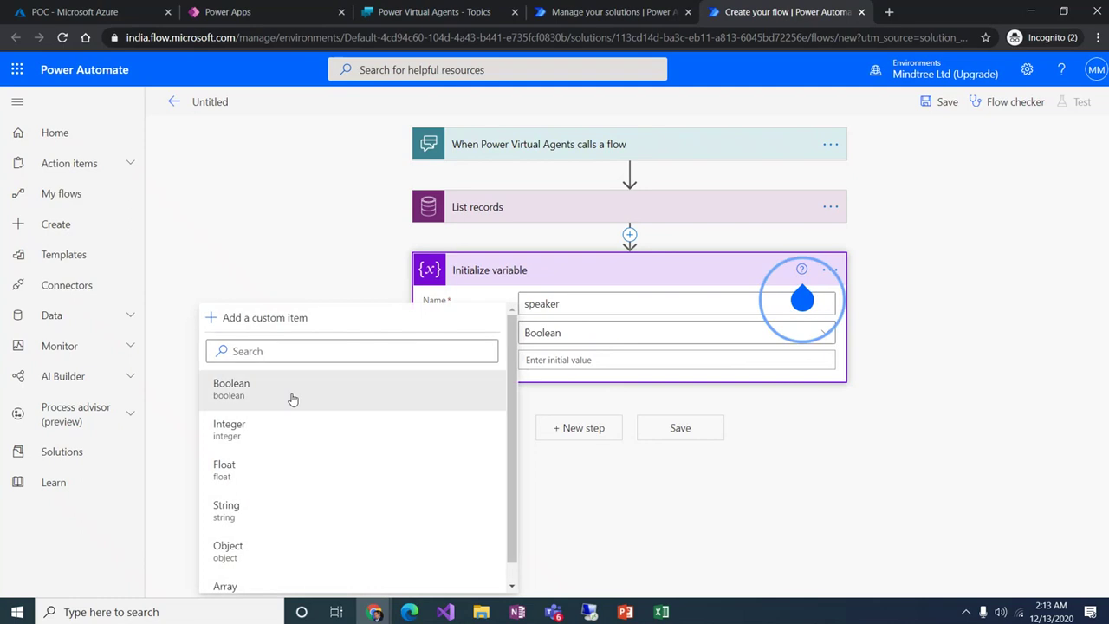
left_click(230, 509)
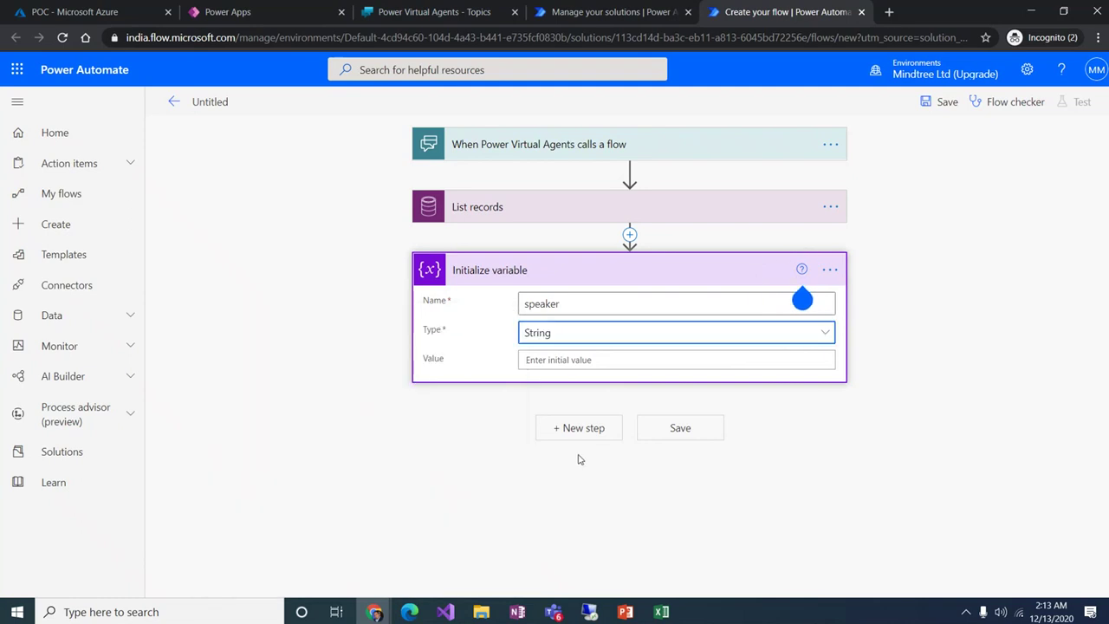
Step: Add an Append to string variable action after Initialize variable and choose speaker as its variable name
left_click(579, 427)
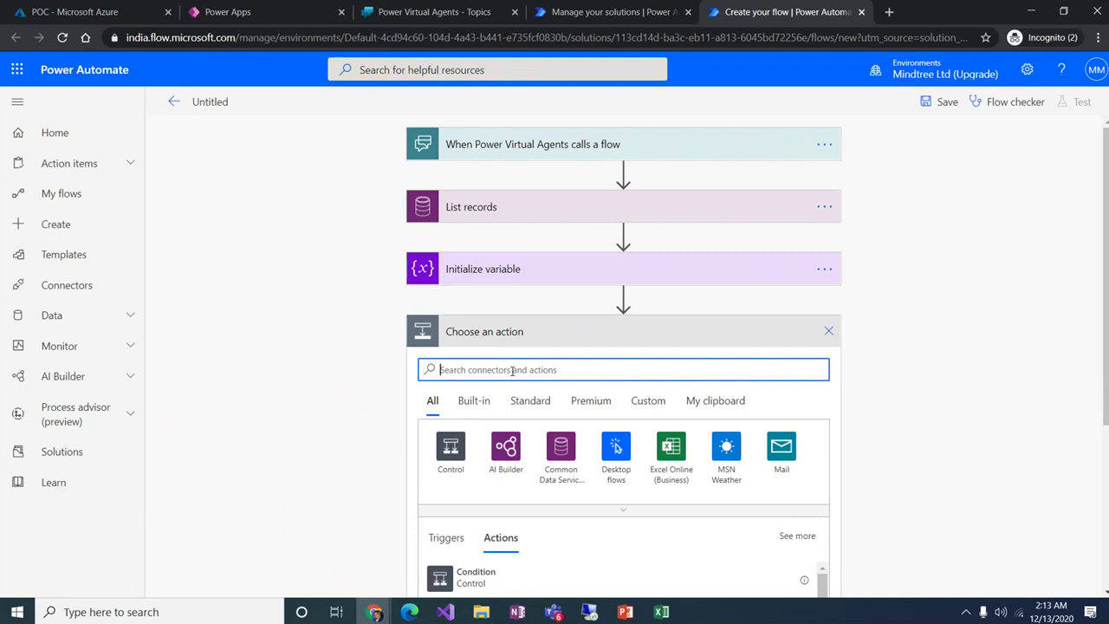
type("va")
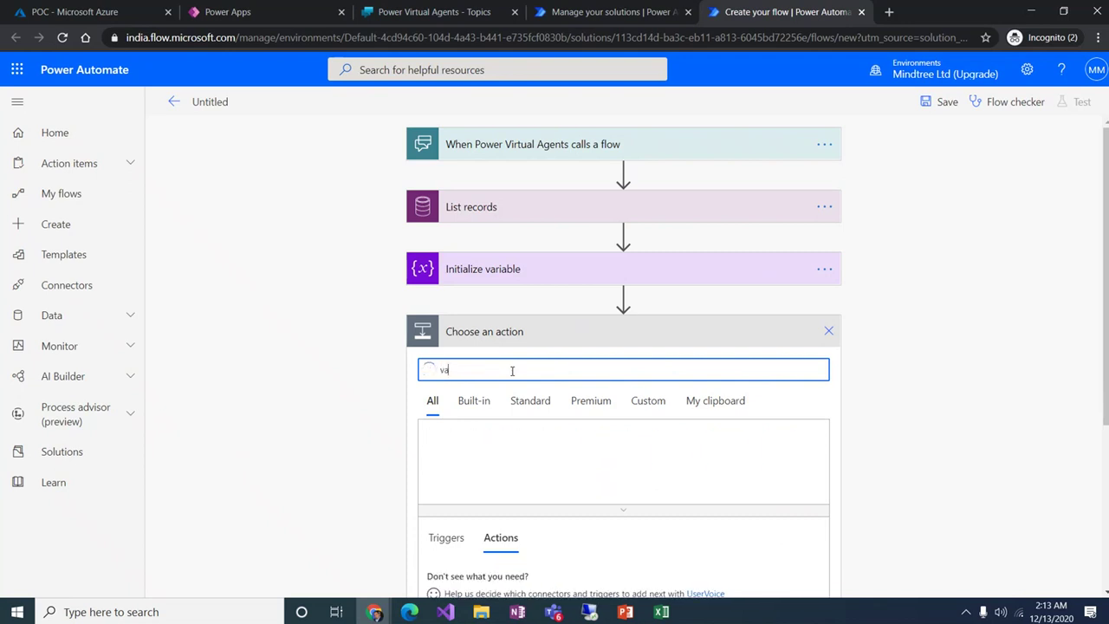
type("riable")
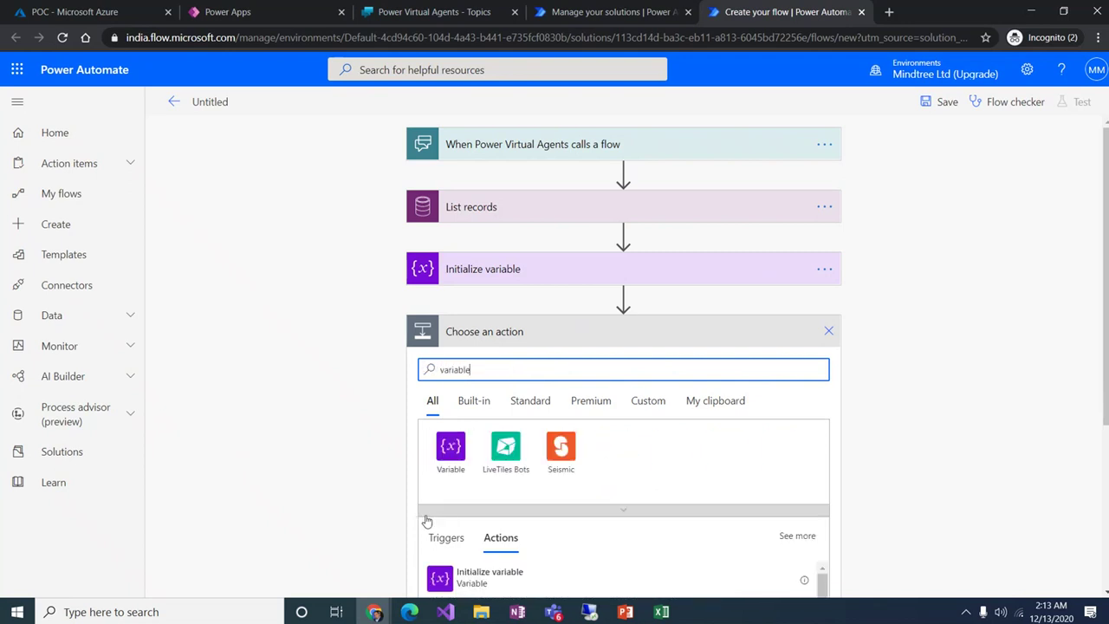
scroll(364, 505, "down", 3)
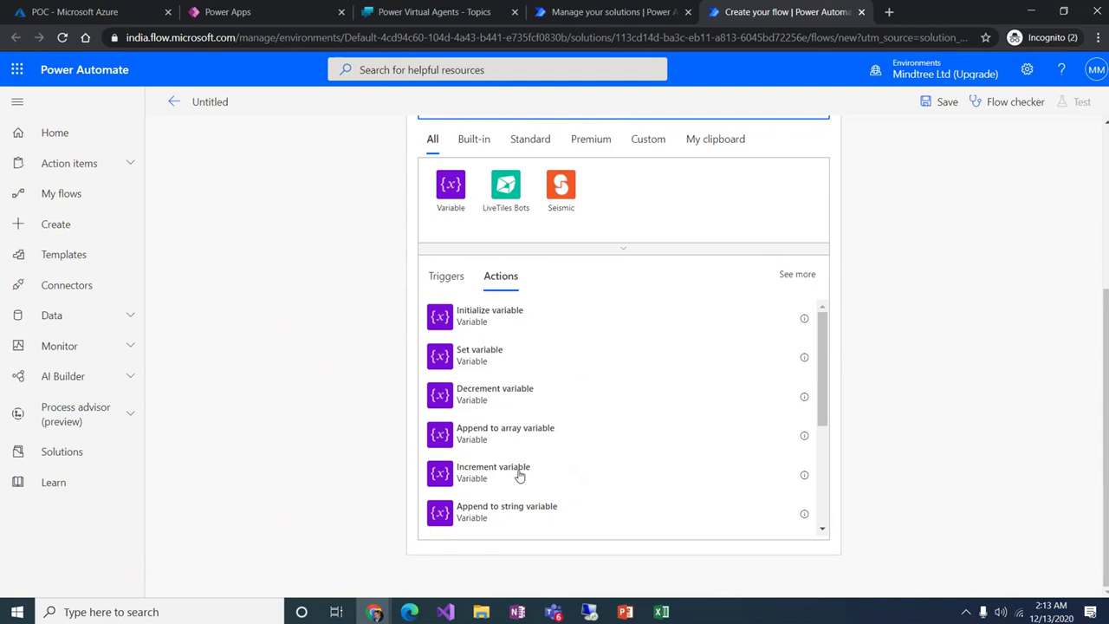
left_click(499, 512)
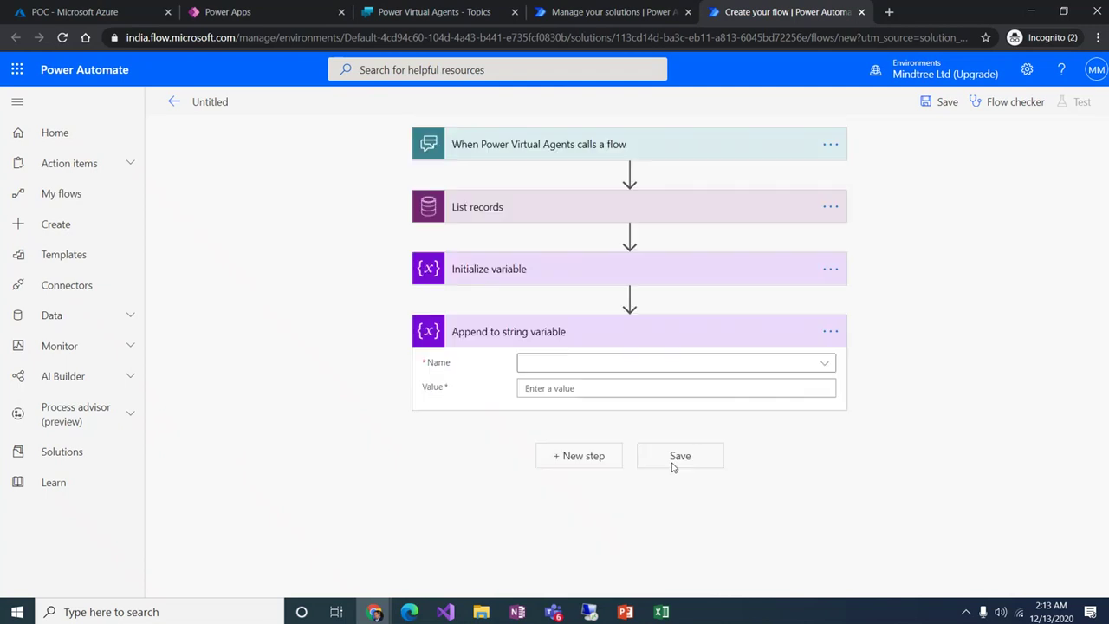
left_click(621, 371)
left_click(567, 416)
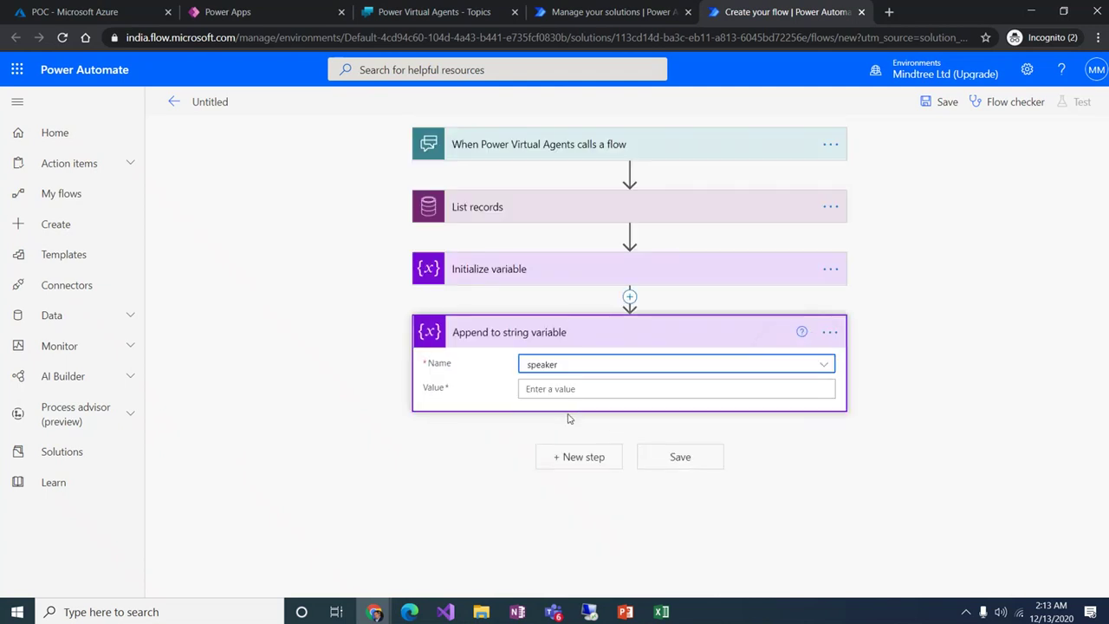
Step: Insert the Name field from List records as the dynamic value of the Append to string variable action
left_click(560, 389)
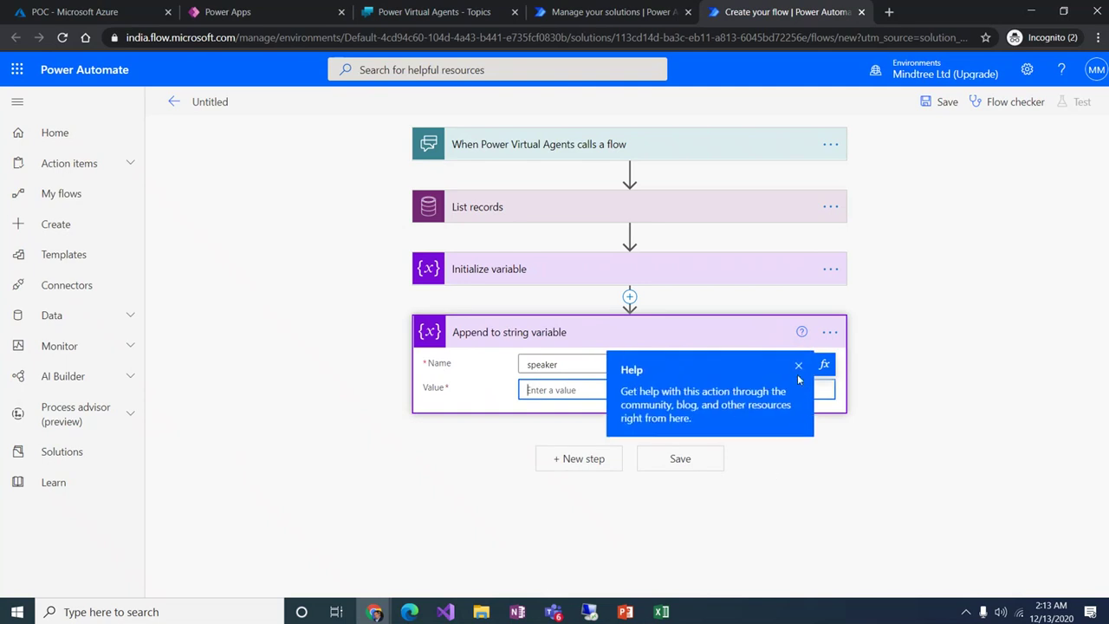
left_click(797, 367)
left_click(761, 395)
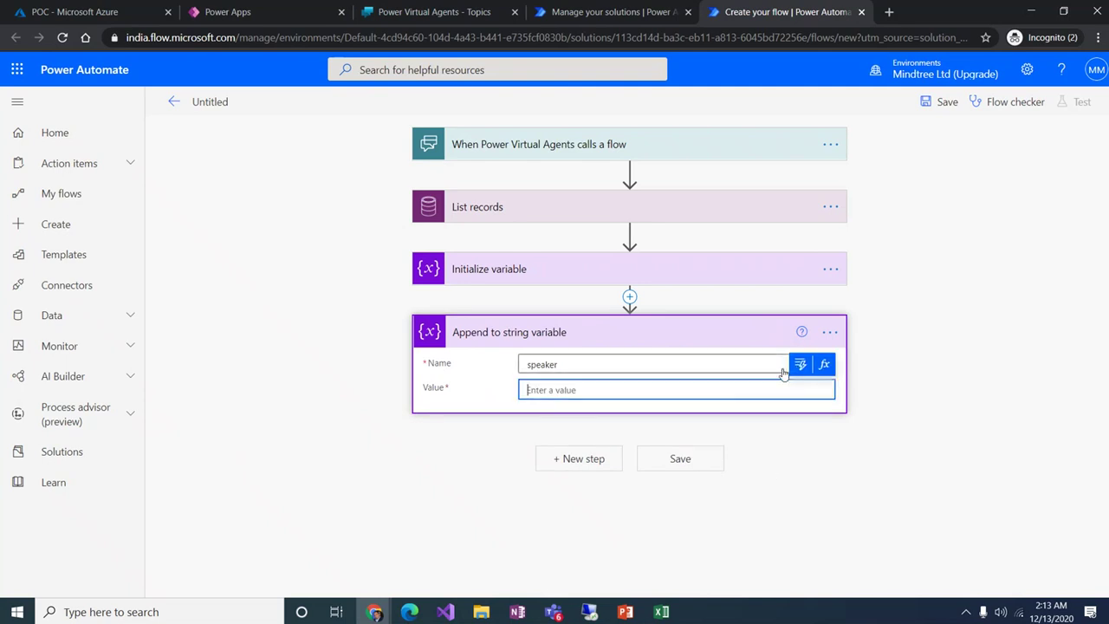
left_click(799, 365)
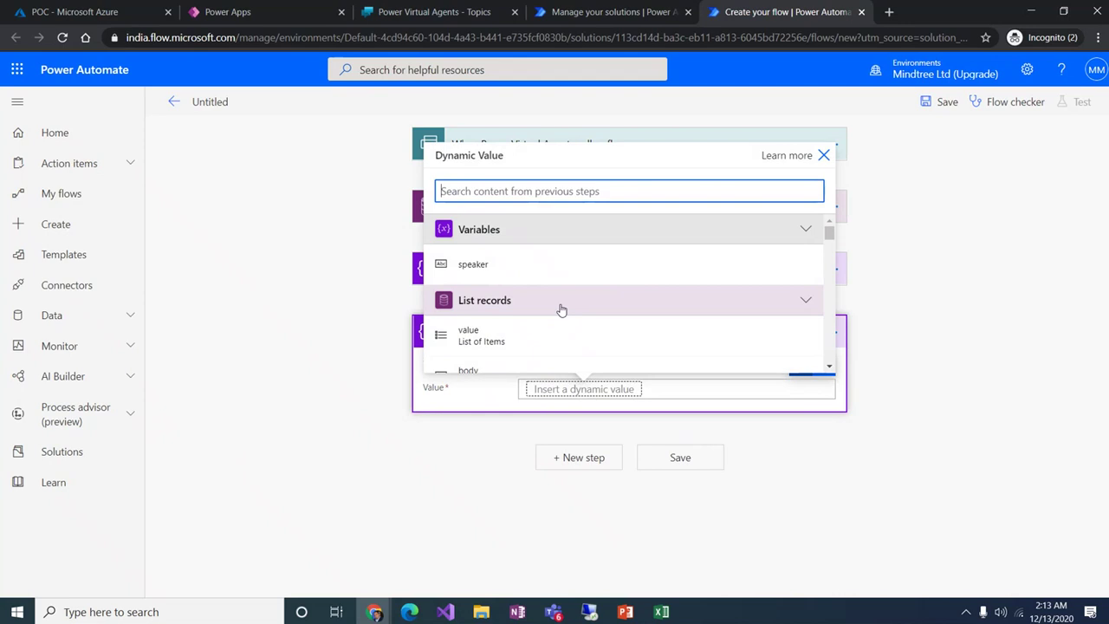
scroll(512, 346, "down", 1)
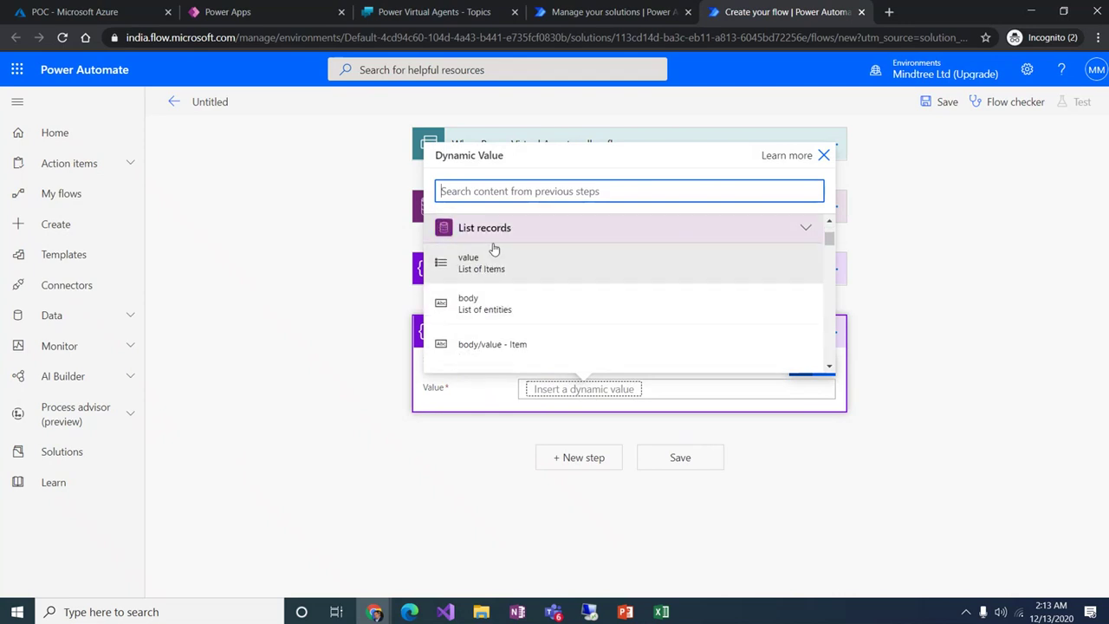
scroll(542, 324, "down", 1)
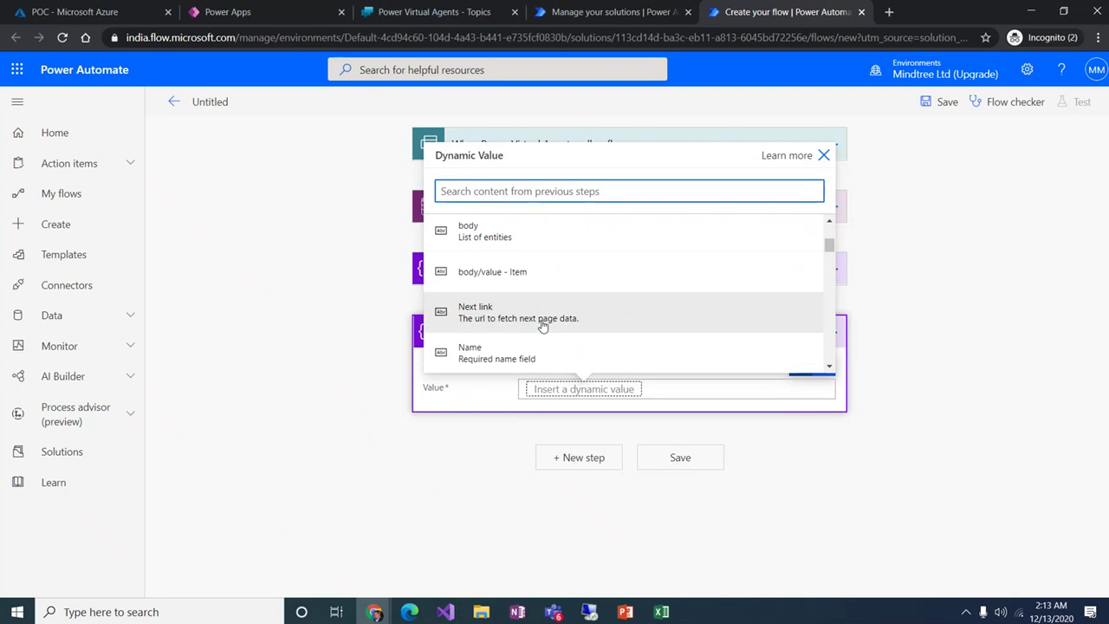
scroll(542, 324, "down", 1)
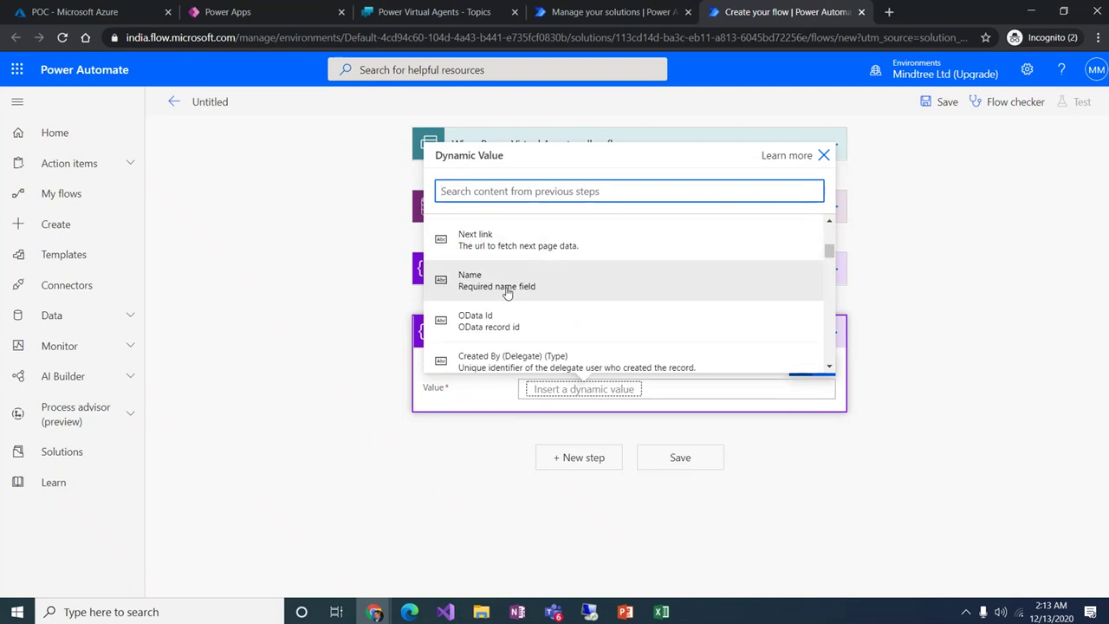
left_click(506, 293)
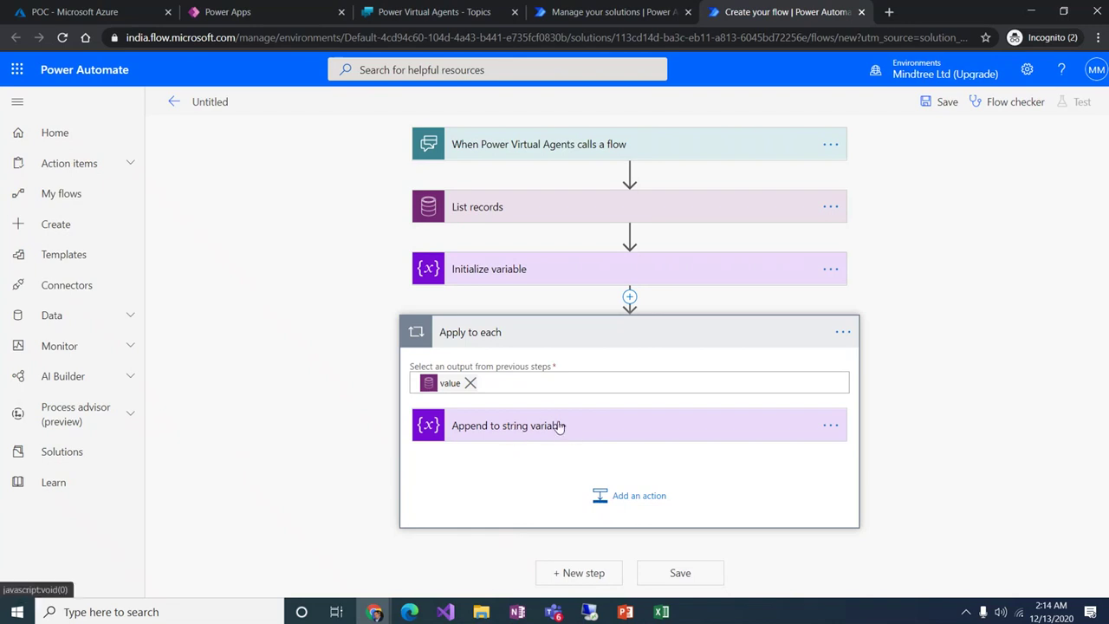
Step: Reopen the append action inside Apply to each and put the label "Session Name:" before the Name value
left_click(511, 438)
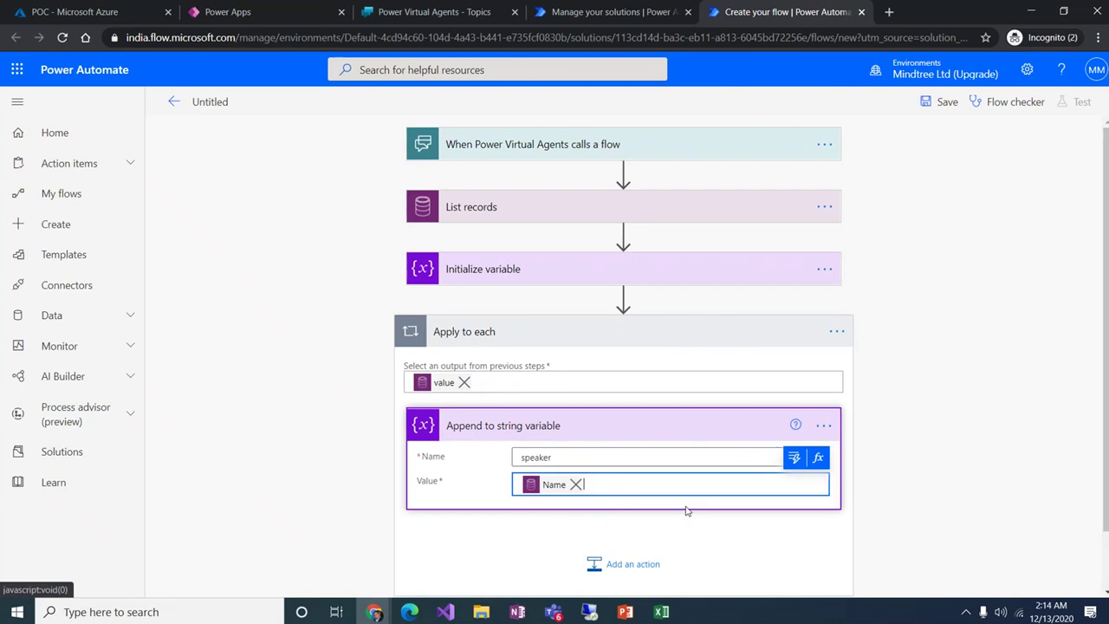
type("Session ")
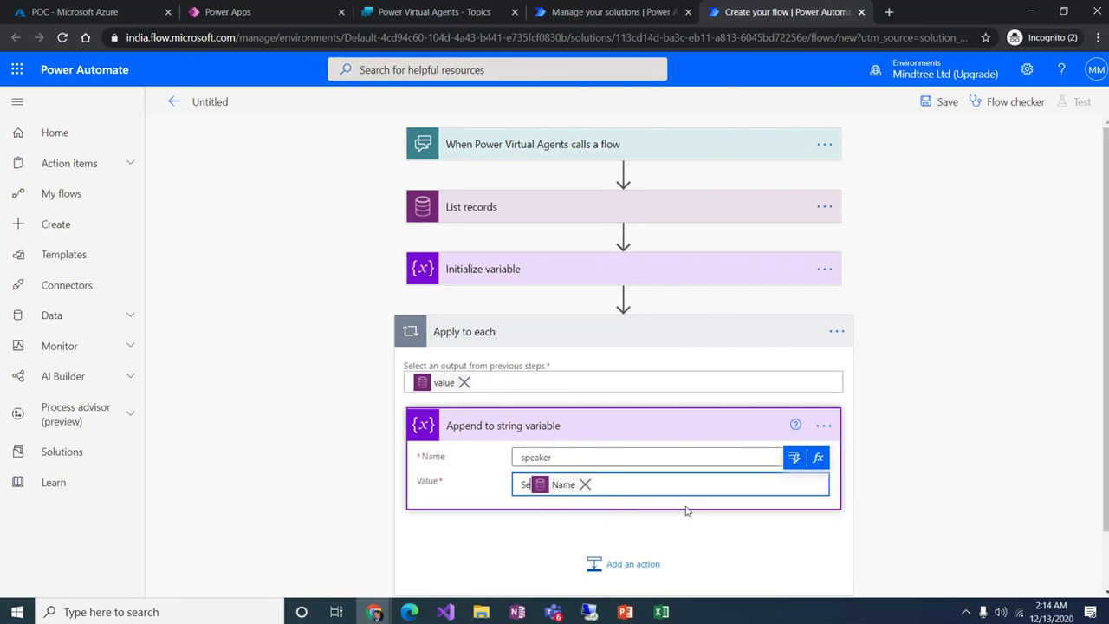
type("Name")
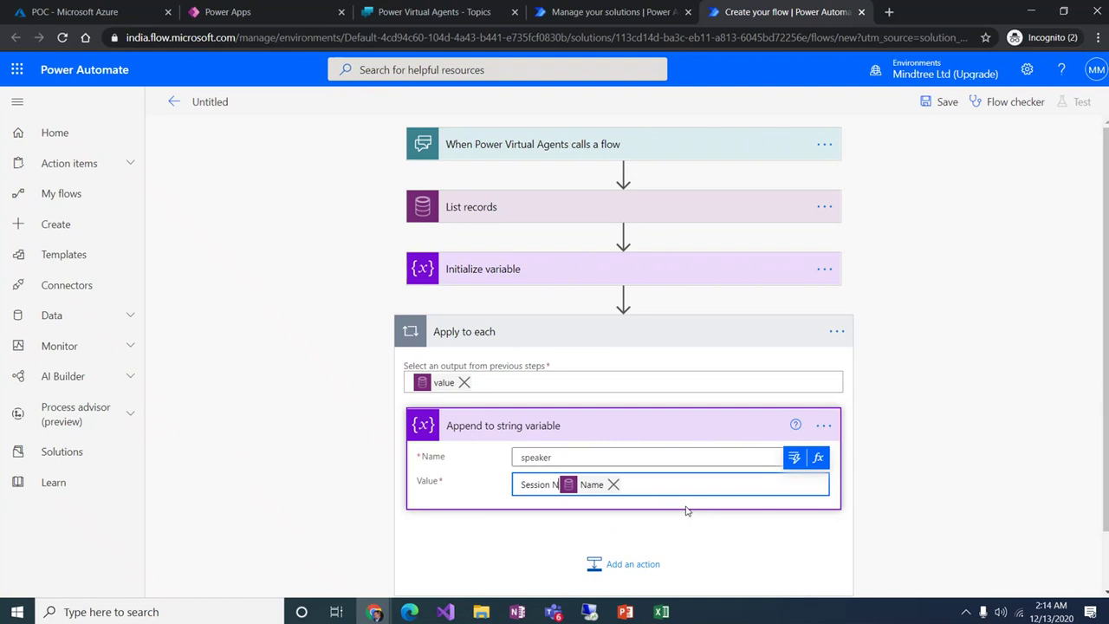
type(":")
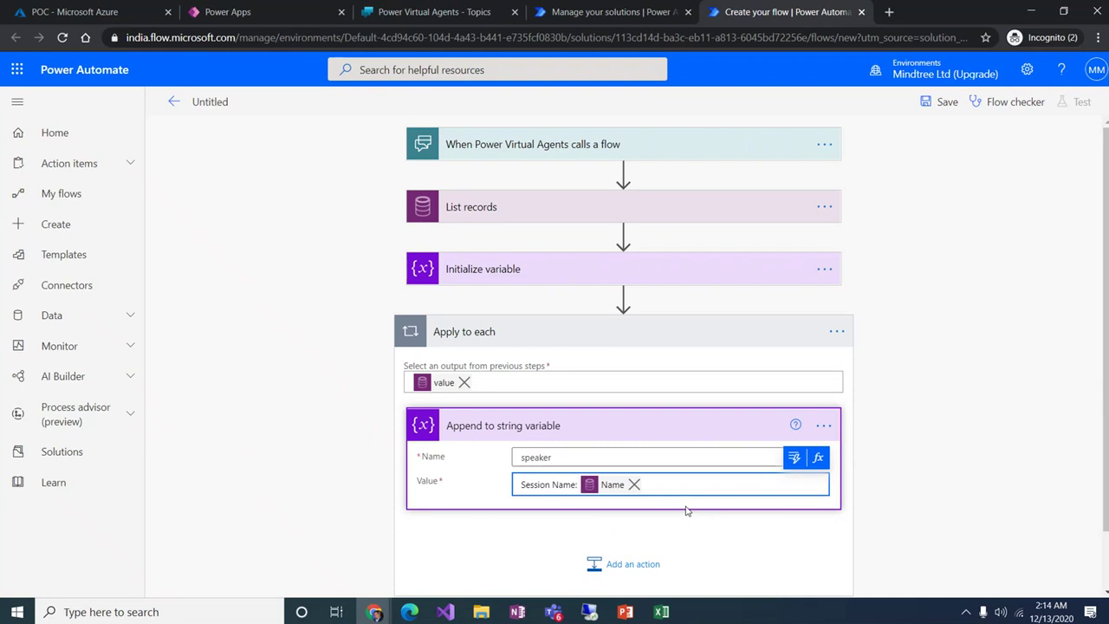
Step: Add a second line to the append value reading "Speaker Name:" followed by the List records speaker field
key("Return")
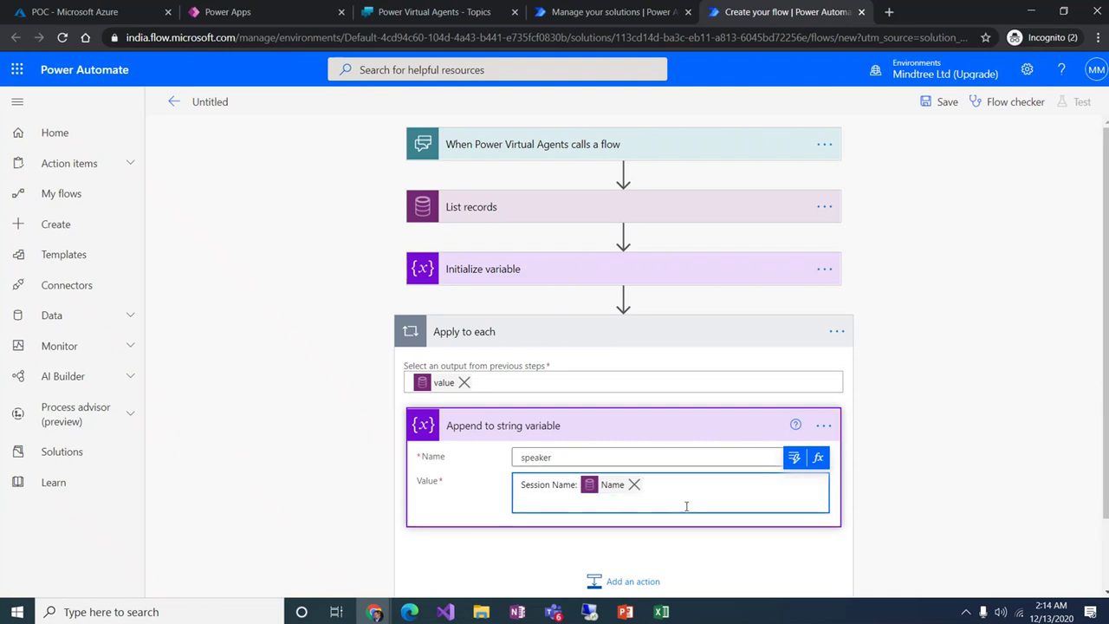
type("Speaker Name:")
left_click(794, 458)
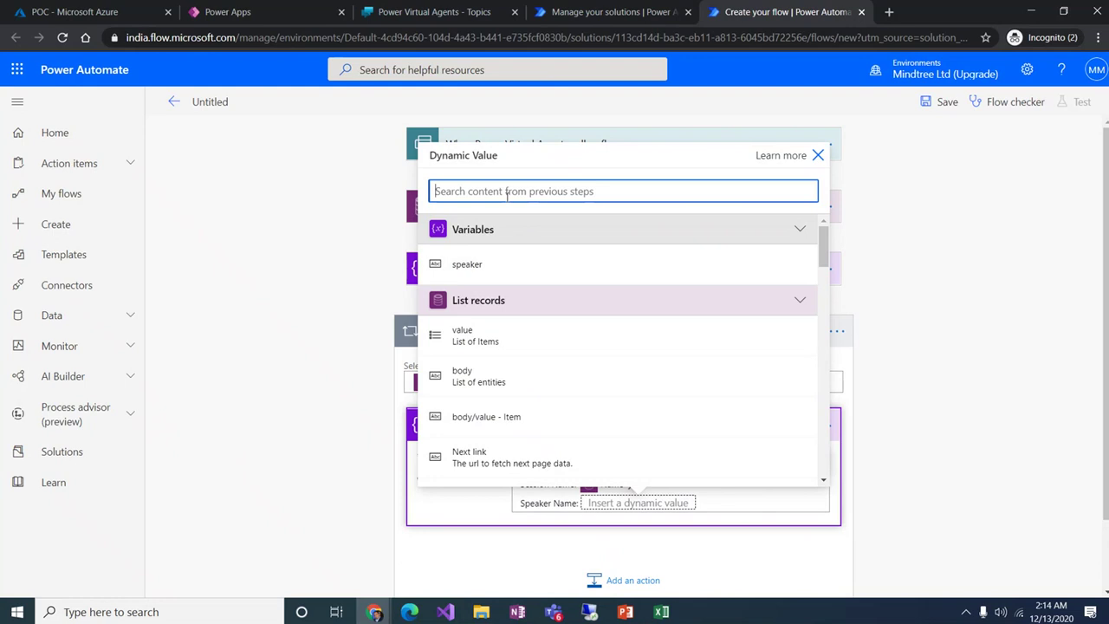
type("speak")
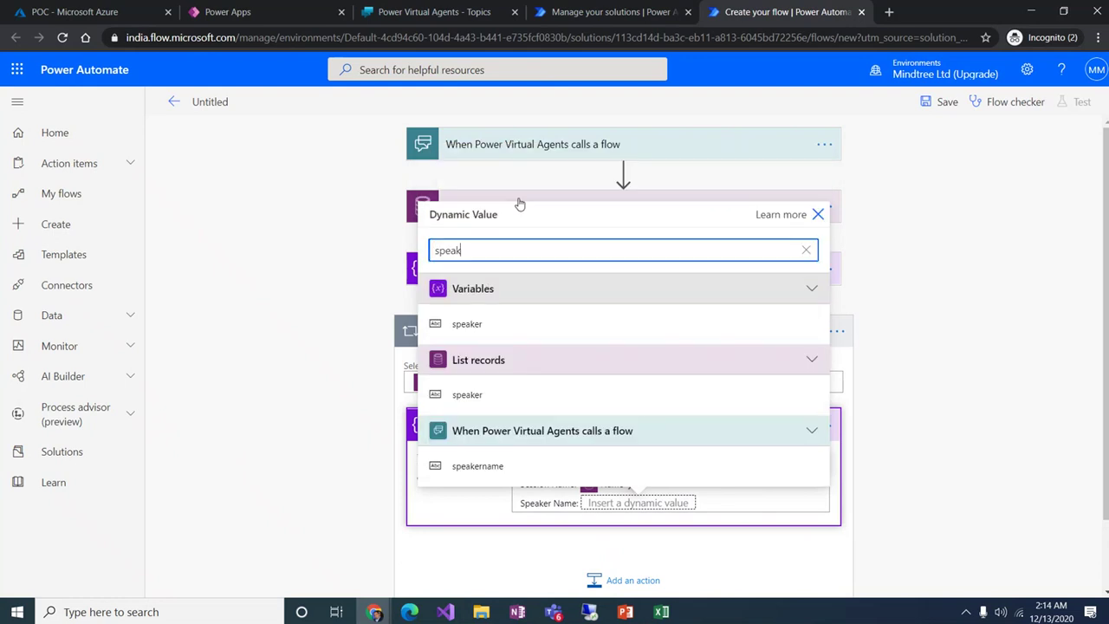
left_click(477, 397)
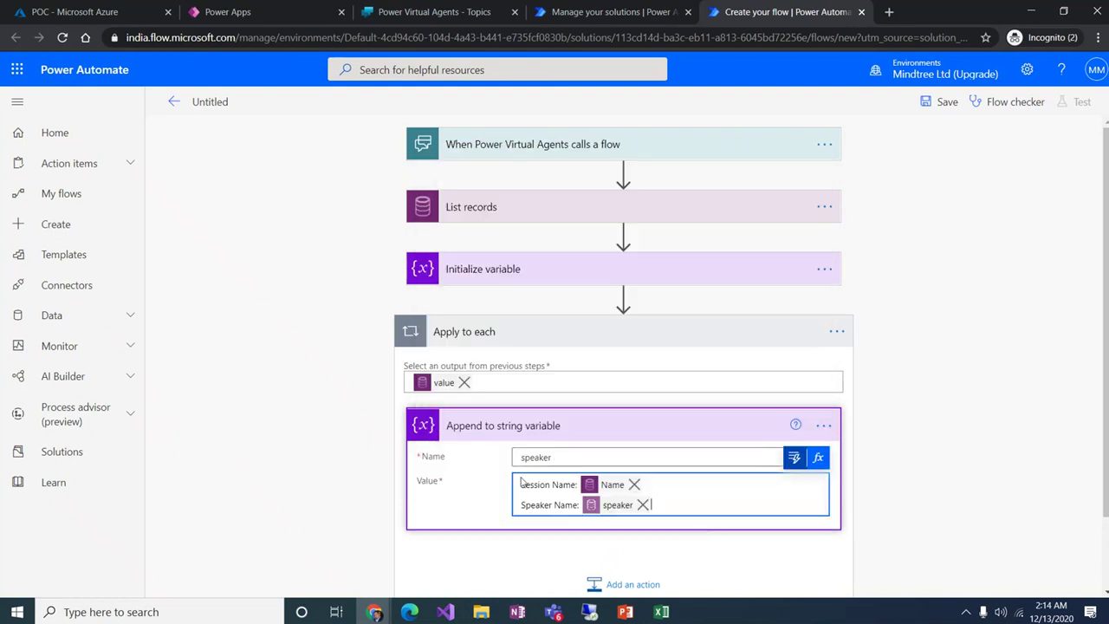
Step: Add a third line to the append value reading "Session Track :" followed by the List records sessionTrack field
key("Return")
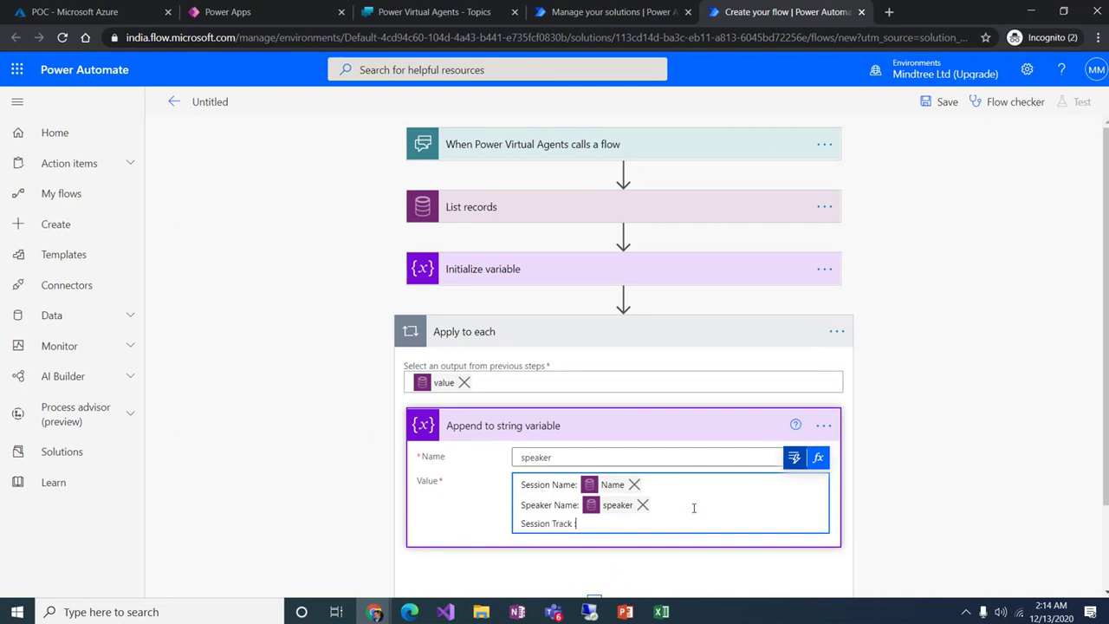
left_click(793, 457)
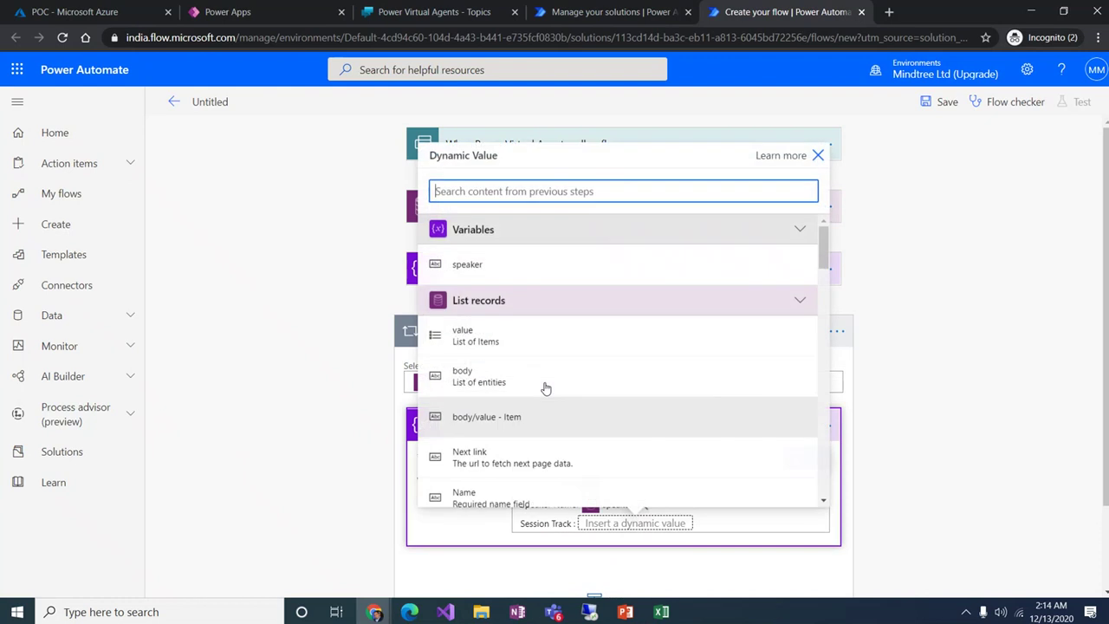
type("trac")
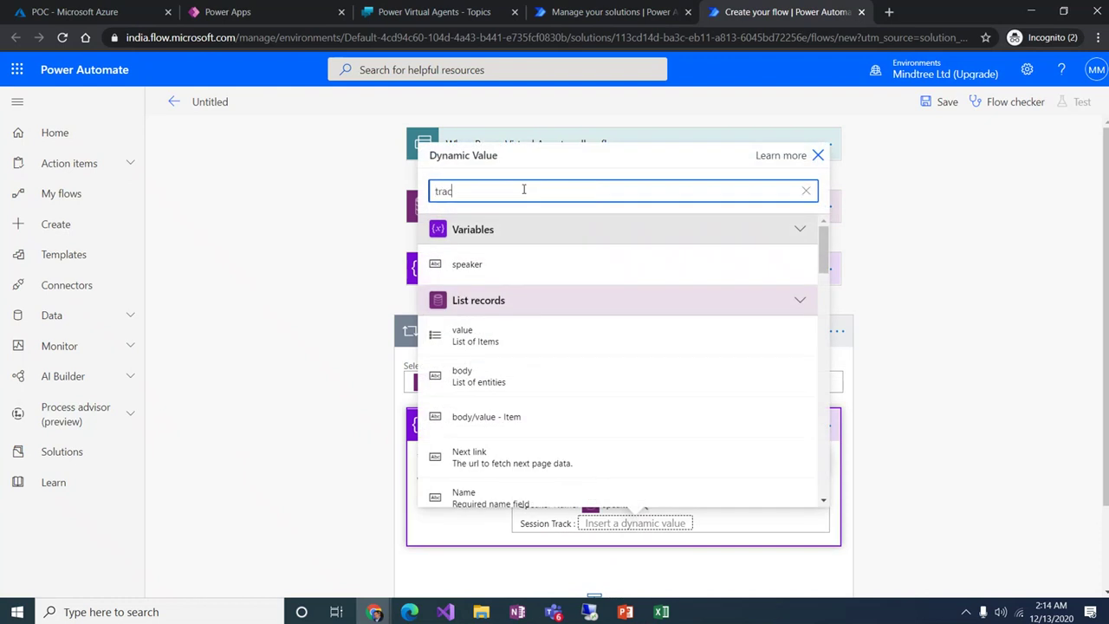
type("k")
left_click(471, 491)
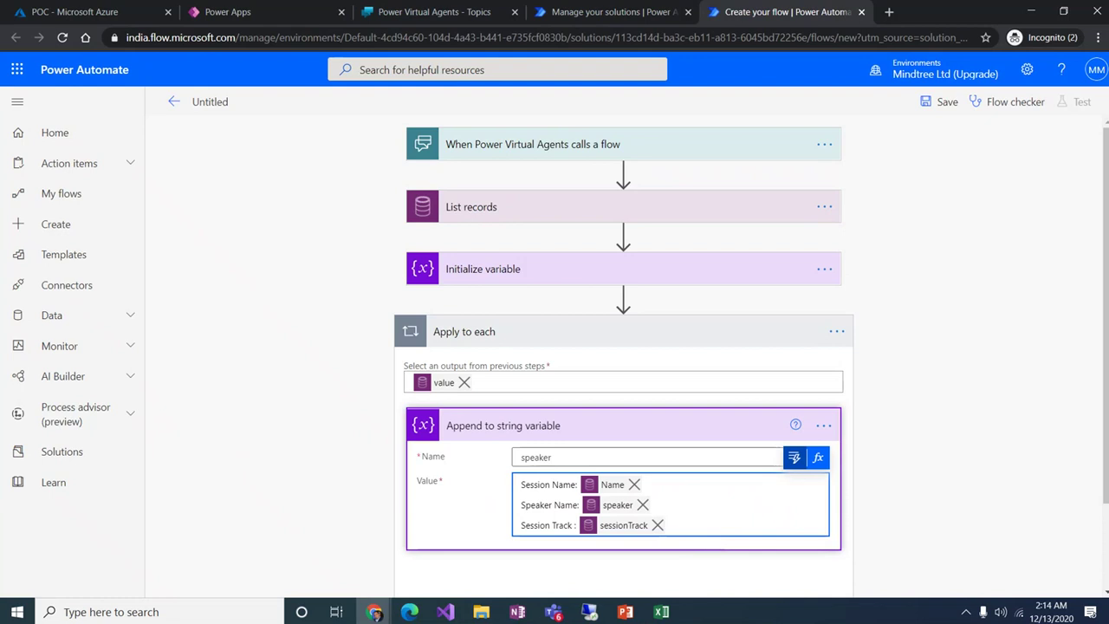
Step: Add a fourth line to the append value reading "Session Type:" followed by the List records sessionType field
key("Return")
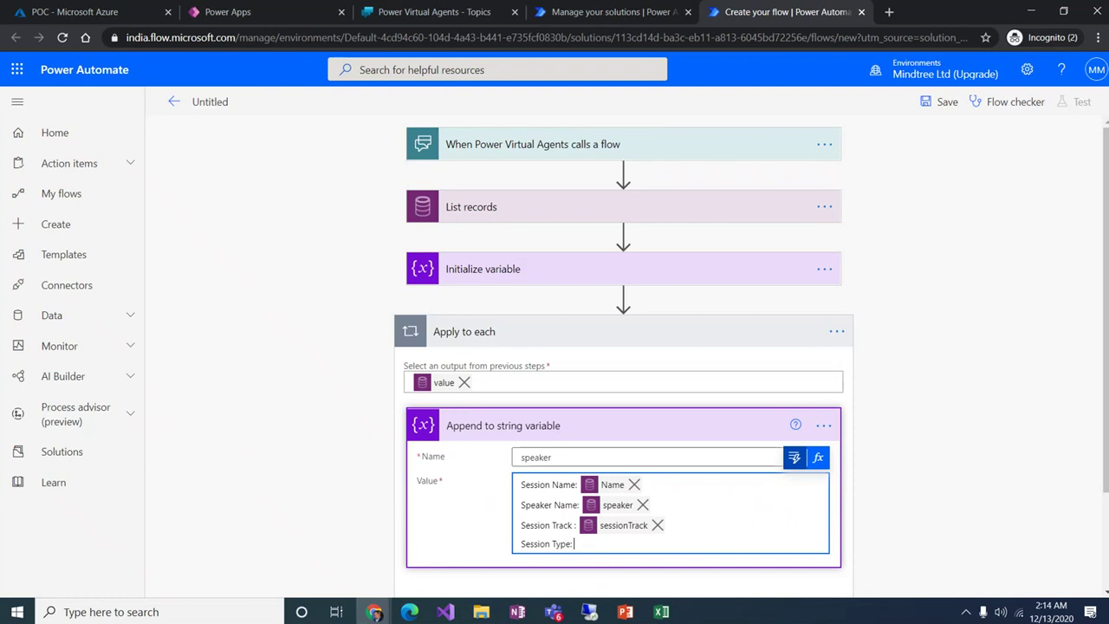
left_click(794, 457)
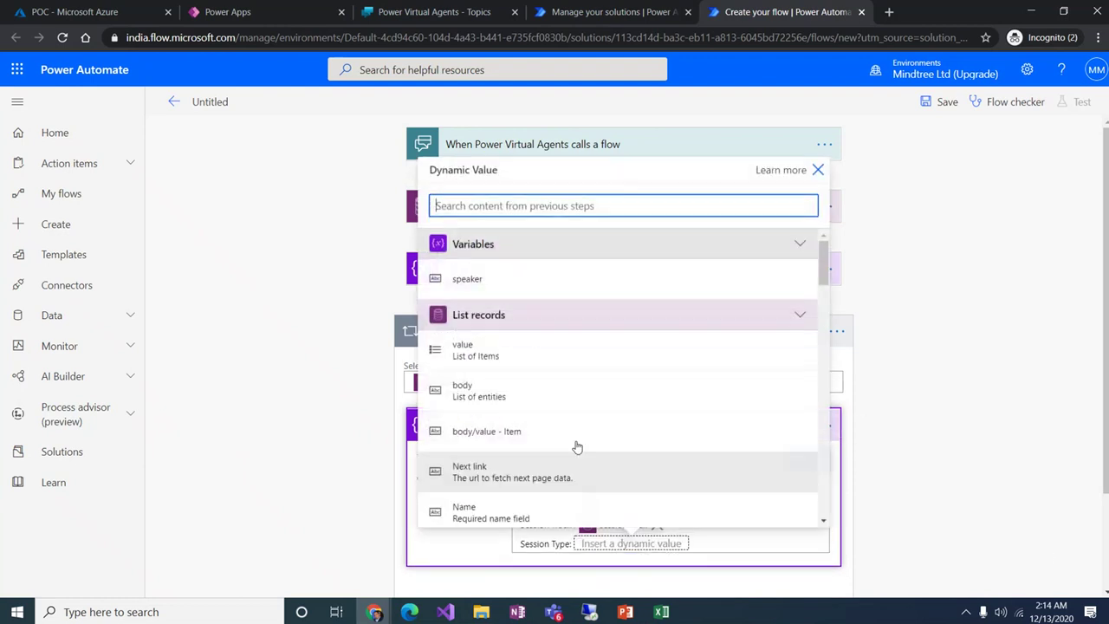
type("type")
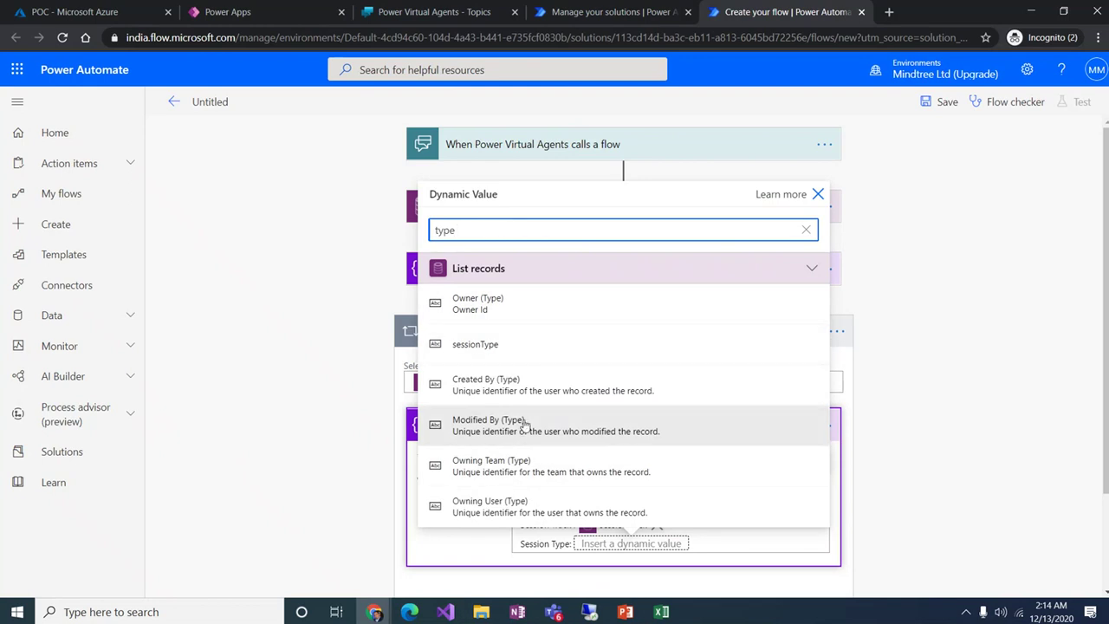
left_click(499, 348)
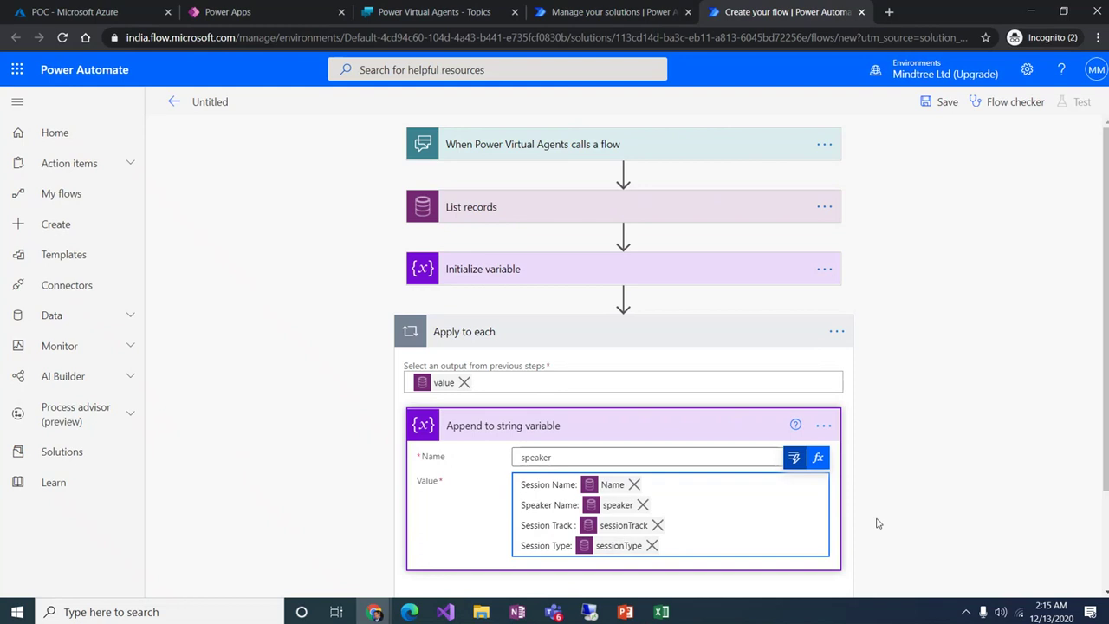
Step: Add a Compose action after Apply to each with the speaker variable as its input
scroll(888, 518, "down", 2)
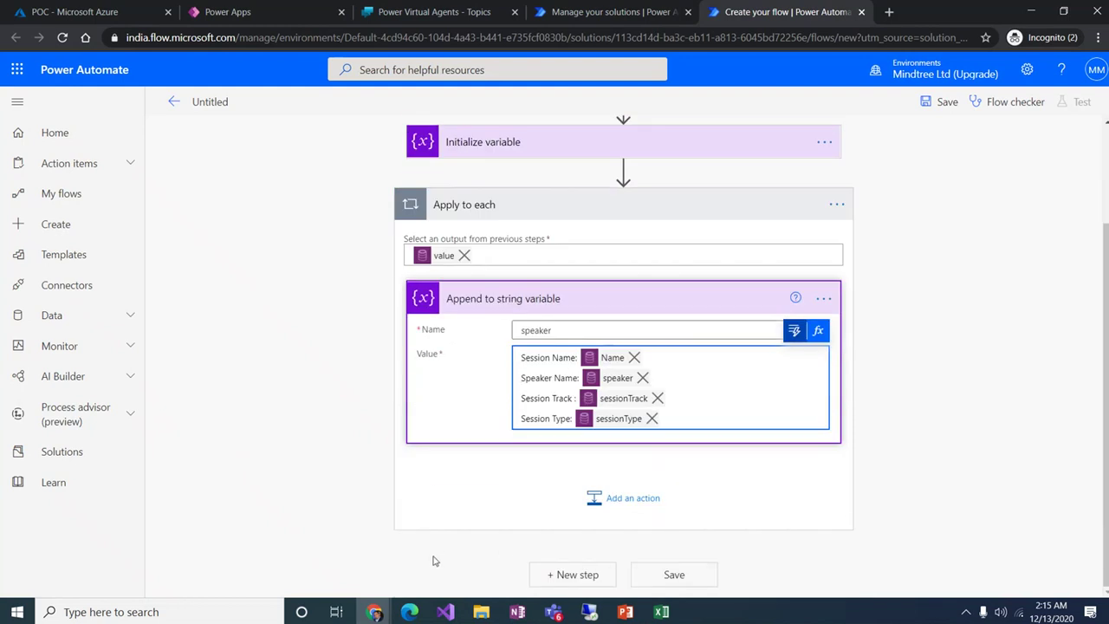
left_click(571, 574)
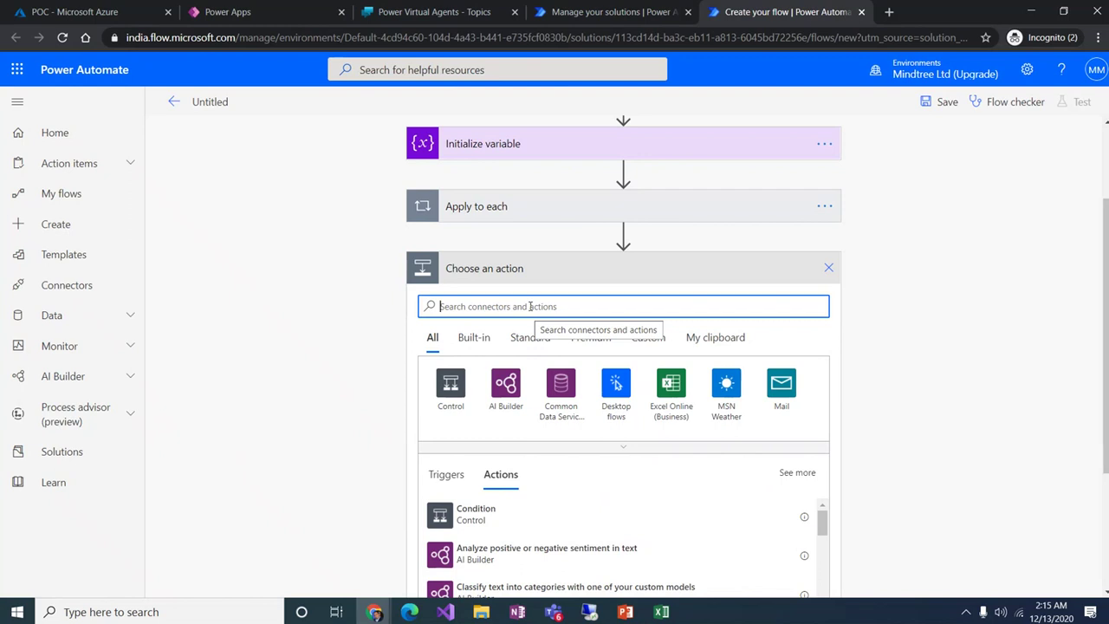
type("compose")
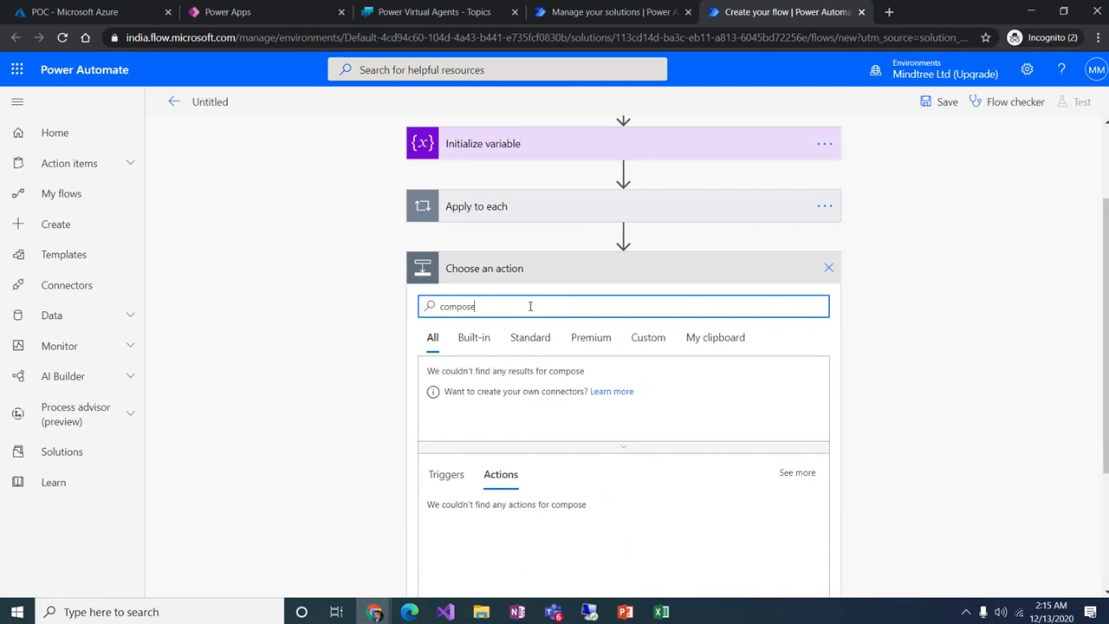
scroll(577, 488, "down", 1)
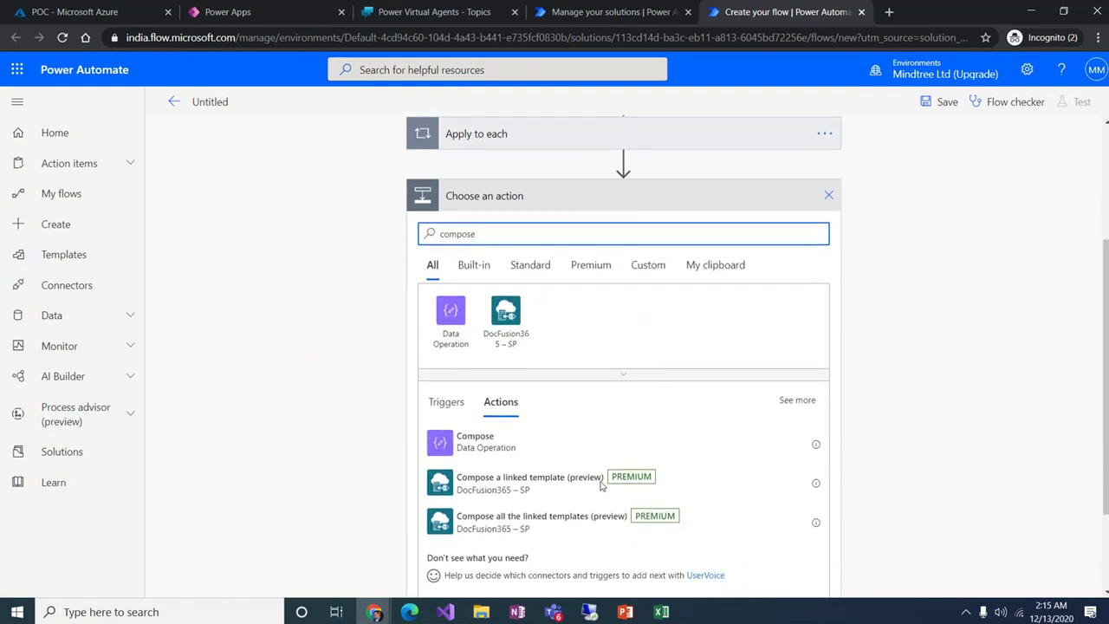
left_click(502, 445)
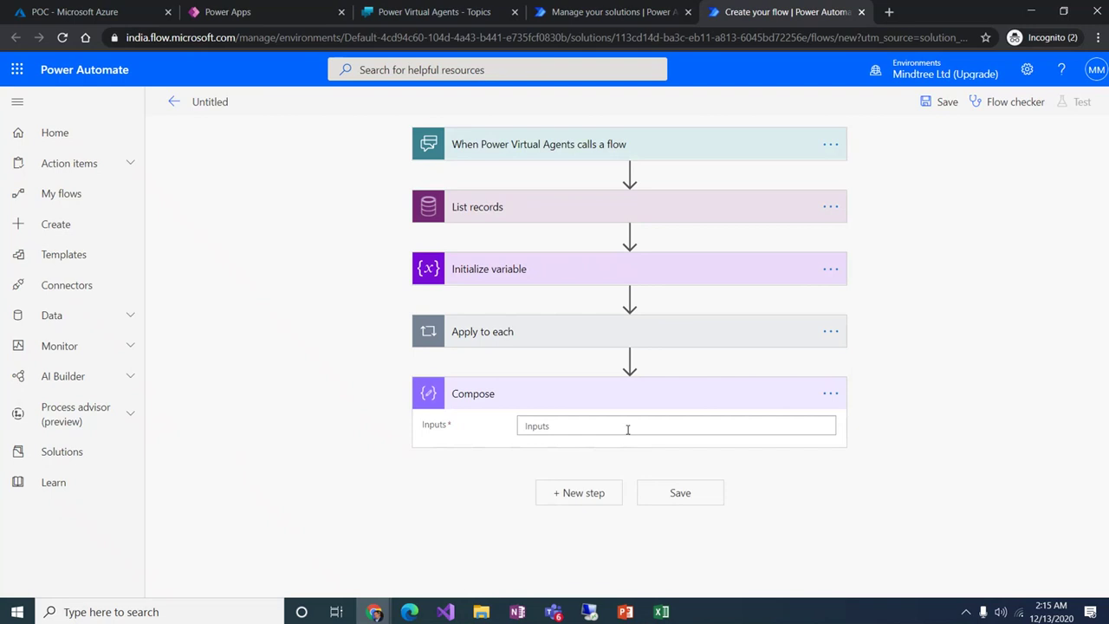
left_click(628, 427)
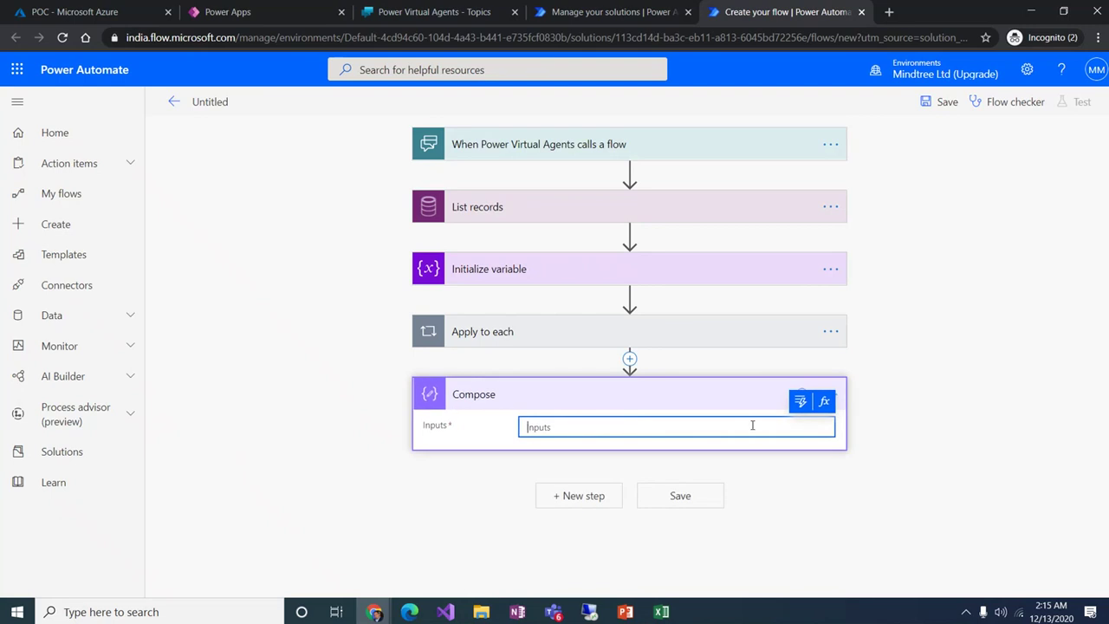
left_click(798, 401)
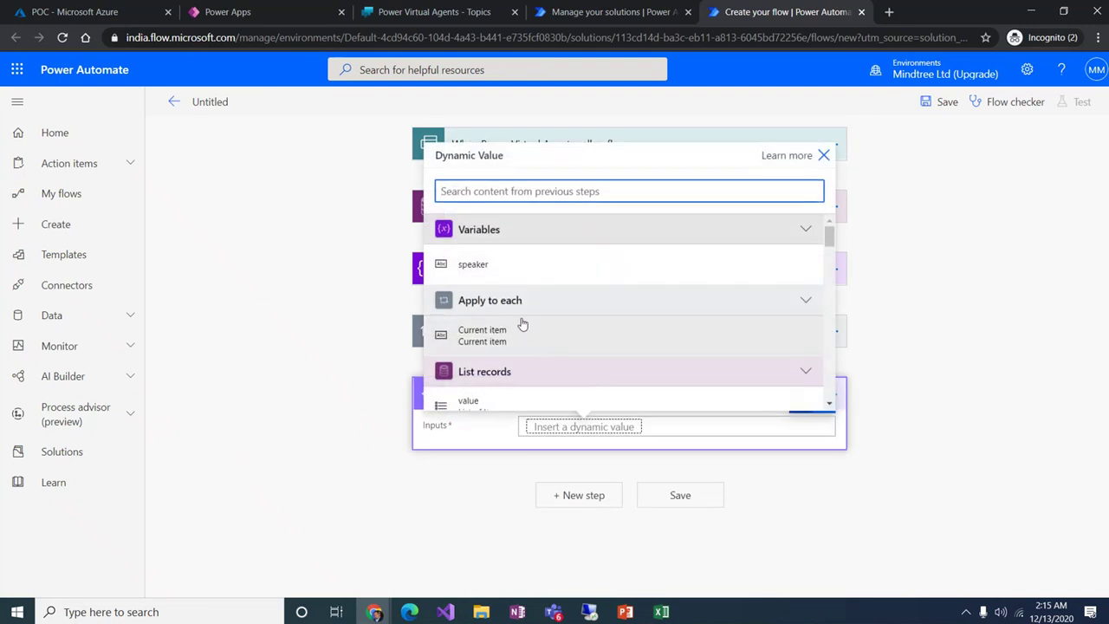
left_click(484, 266)
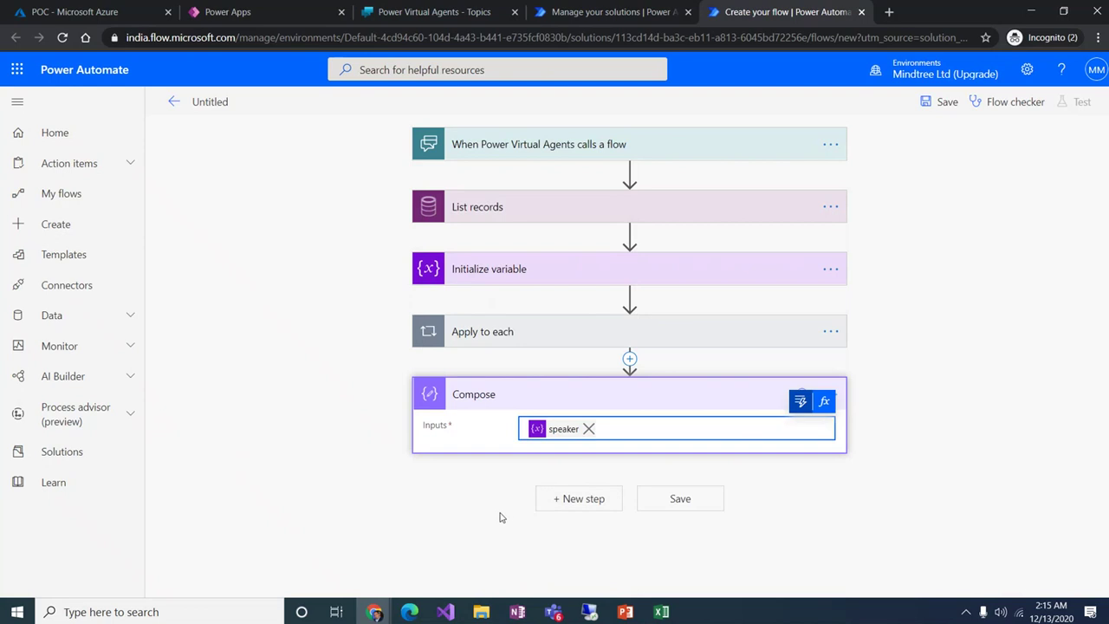
Step: Add the Power Virtual Agents action Return value(s) to Power Virtual Agents after Compose
left_click(575, 498)
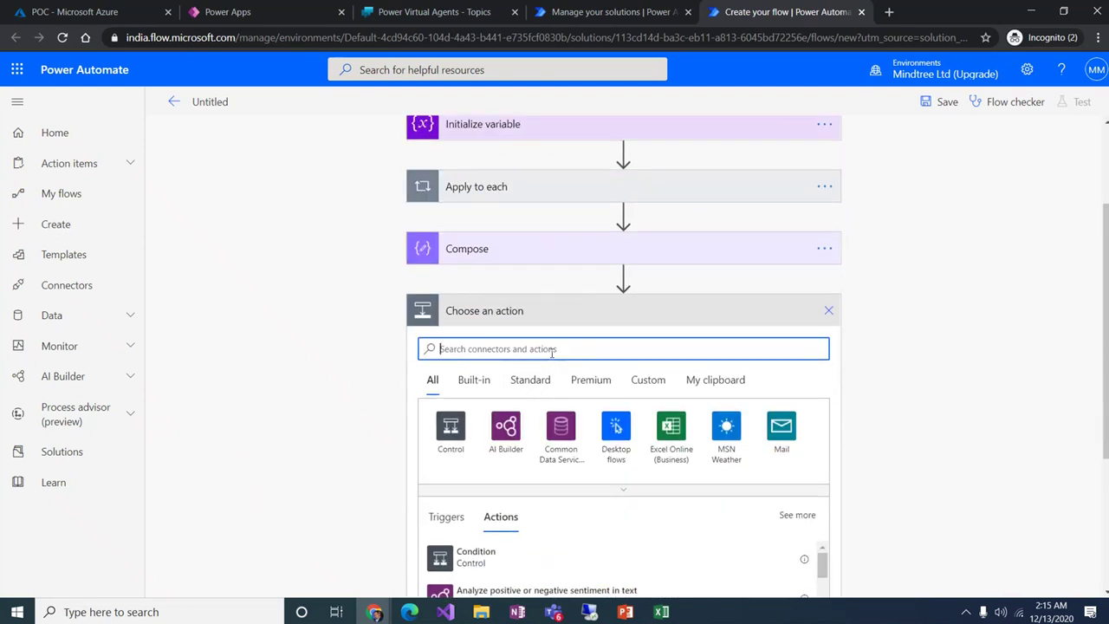
type("pow")
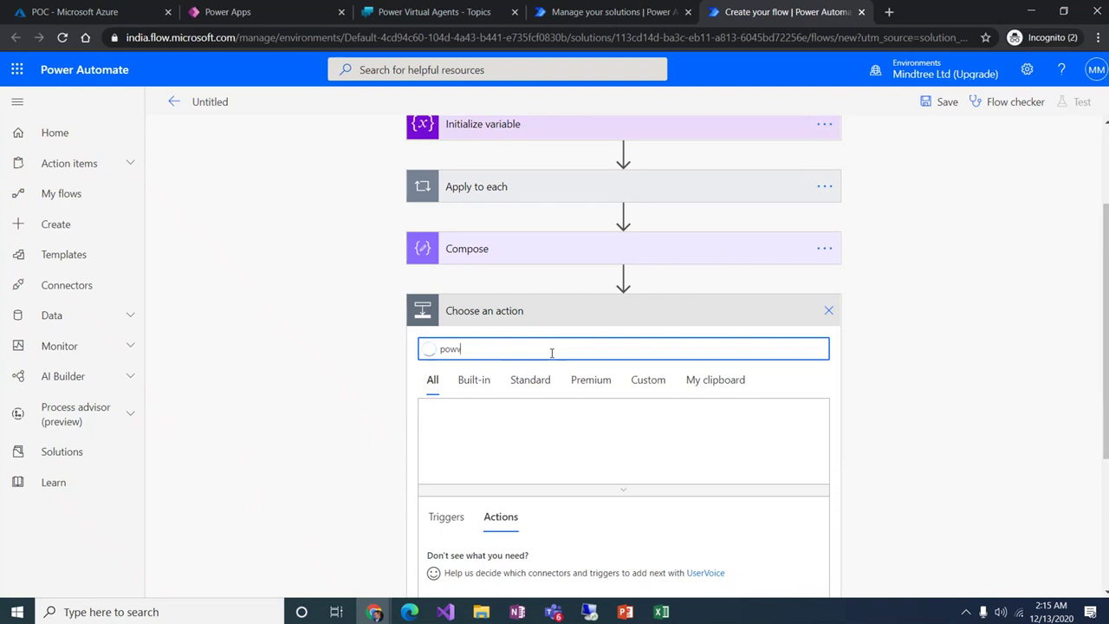
type("er")
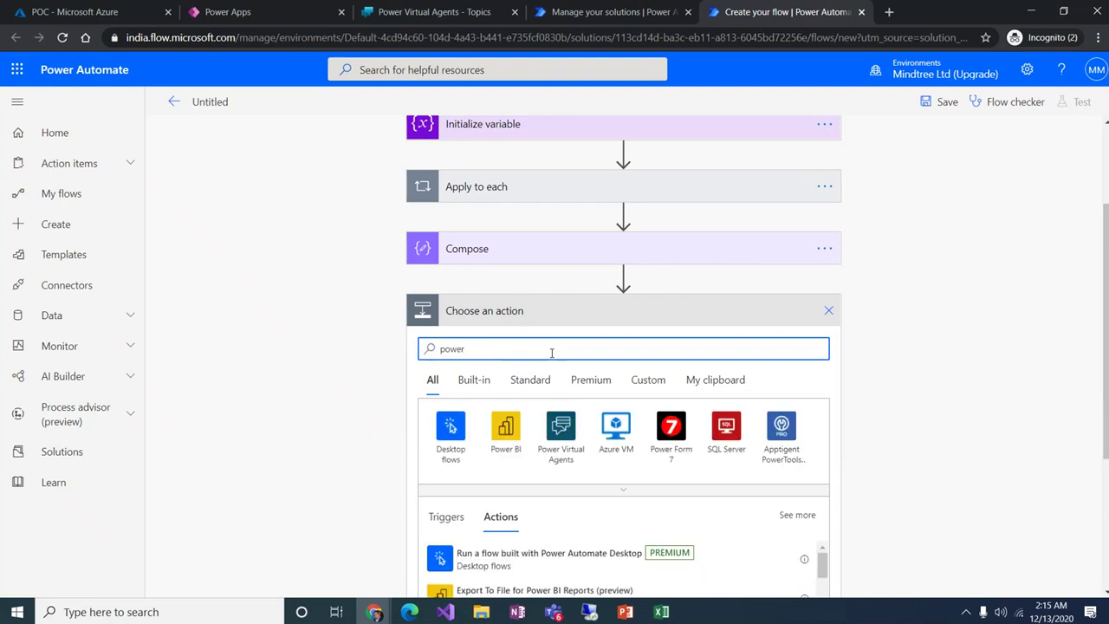
left_click(546, 443)
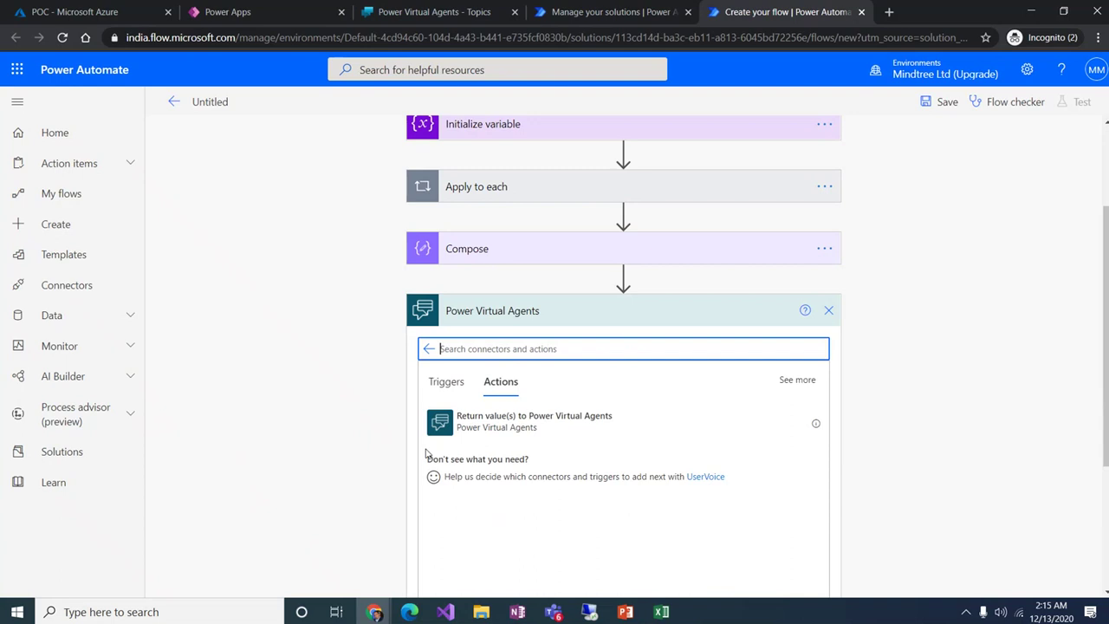
left_click(485, 438)
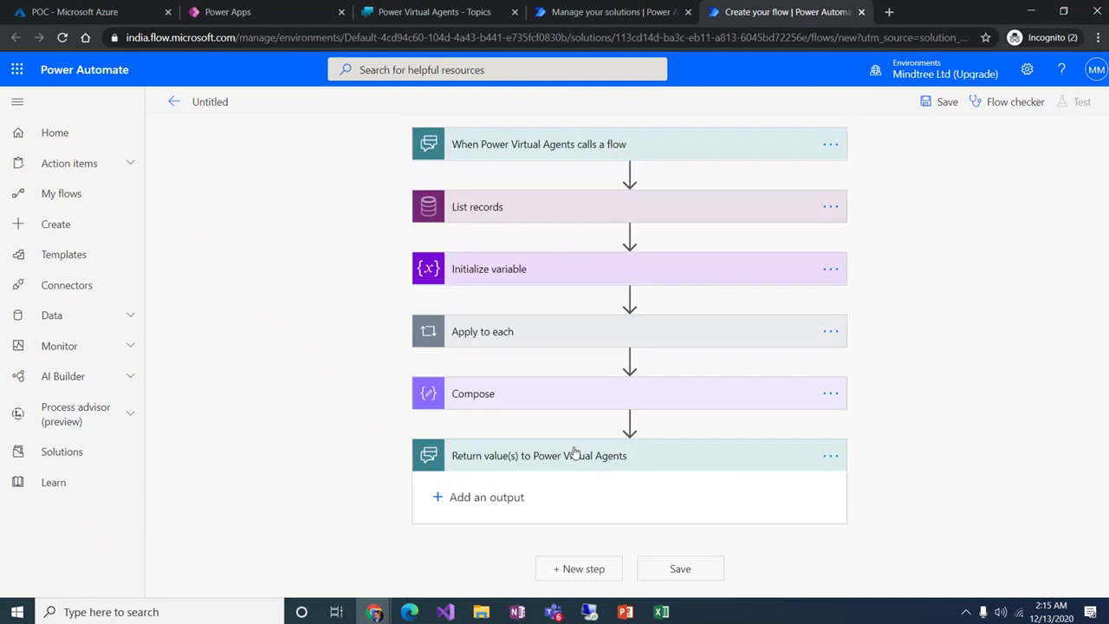
Step: Add a text output named speakeroutput to the return action, with the Compose Outputs as its value
left_click(483, 497)
left_click(451, 524)
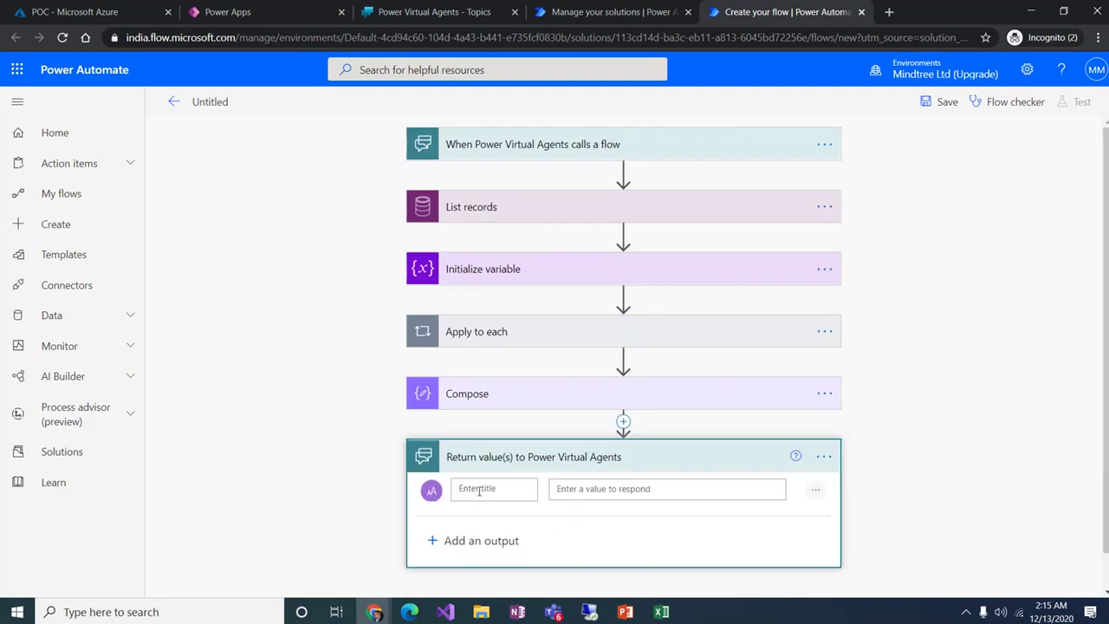
type("speakeroutput")
left_click(581, 489)
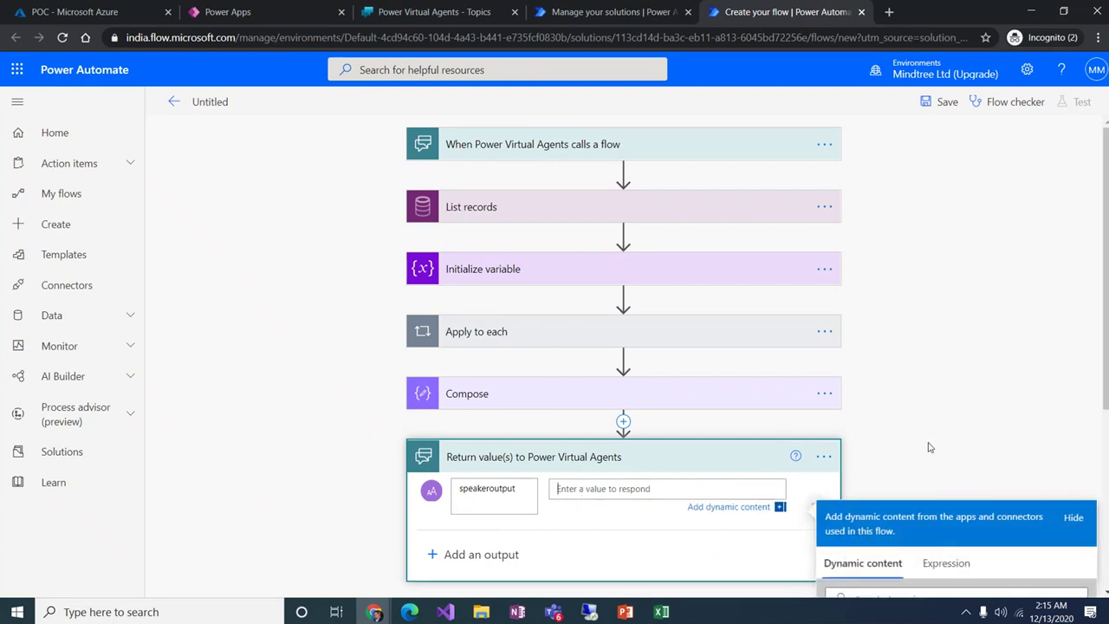
scroll(927, 445, "down", 3)
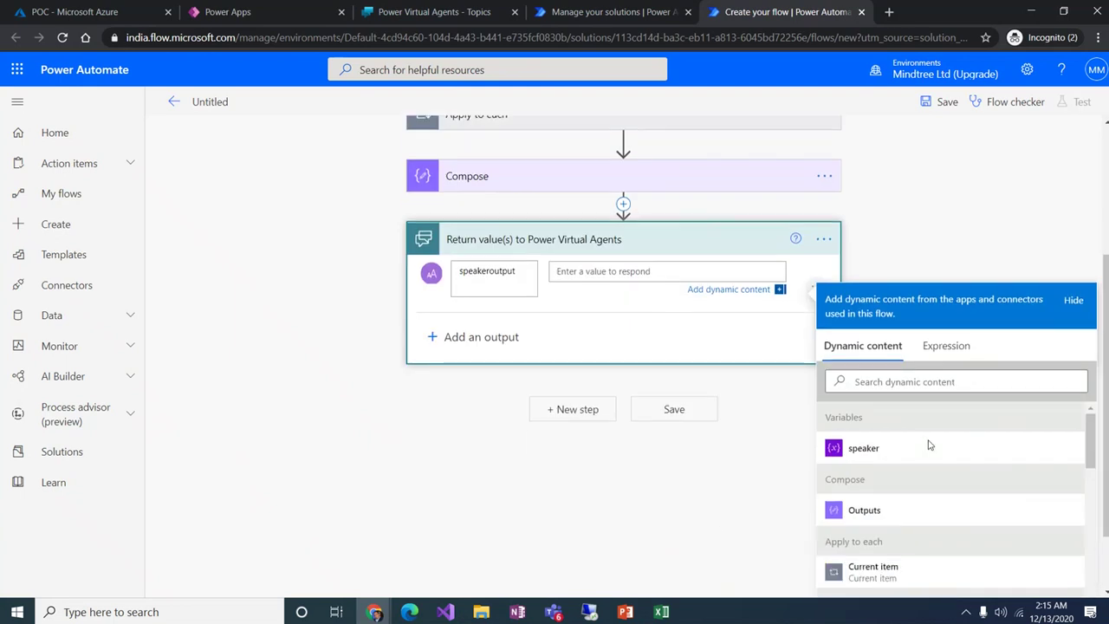
left_click(856, 512)
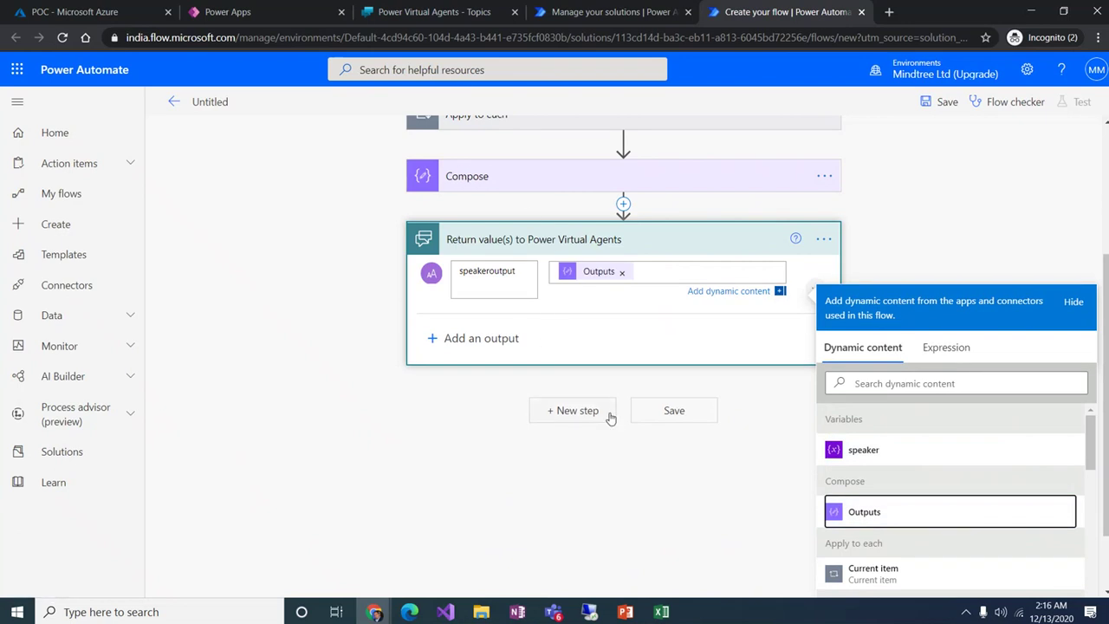
left_click(448, 474)
Step: Save the new flow
scroll(532, 304, "up", 2)
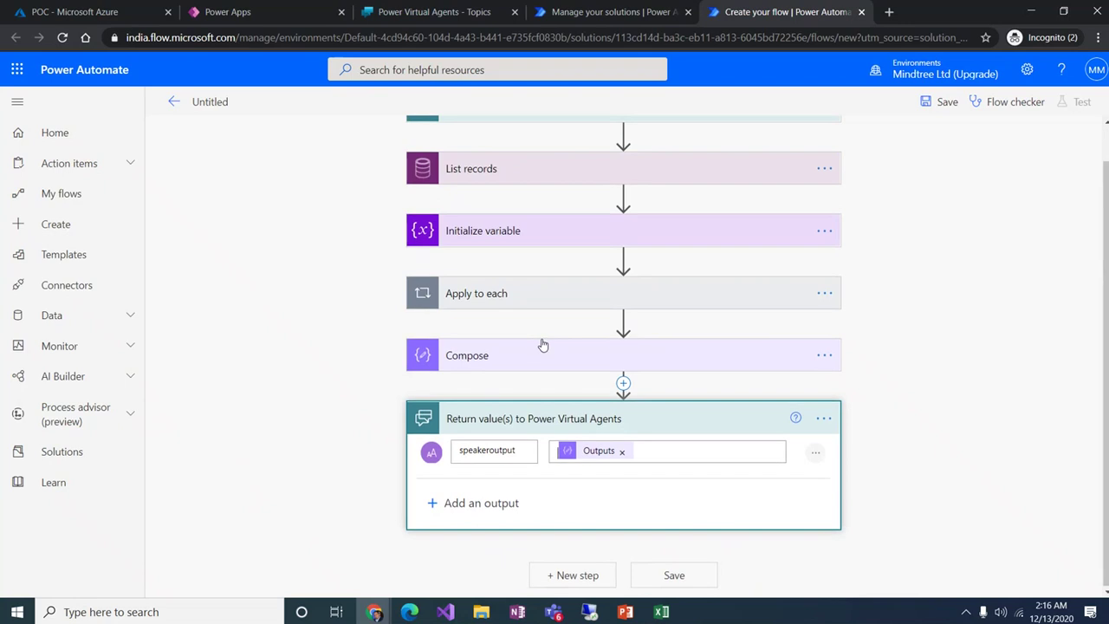
scroll(543, 343, "up", 1)
left_click(937, 104)
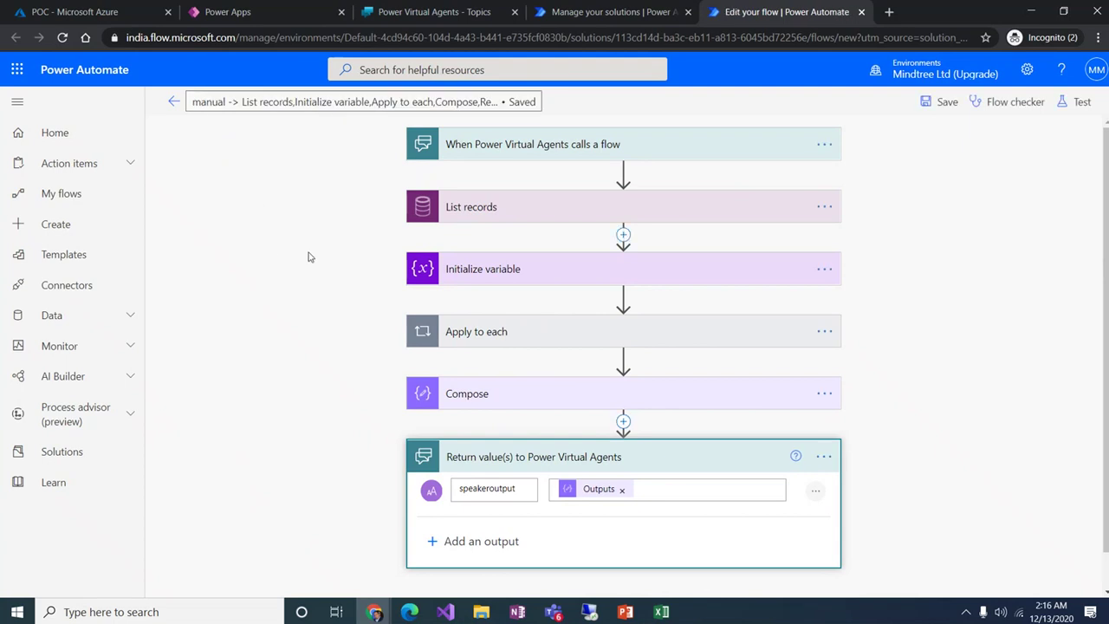
Step: Rename the flow as M365-Speaker and save it again
left_click(327, 105)
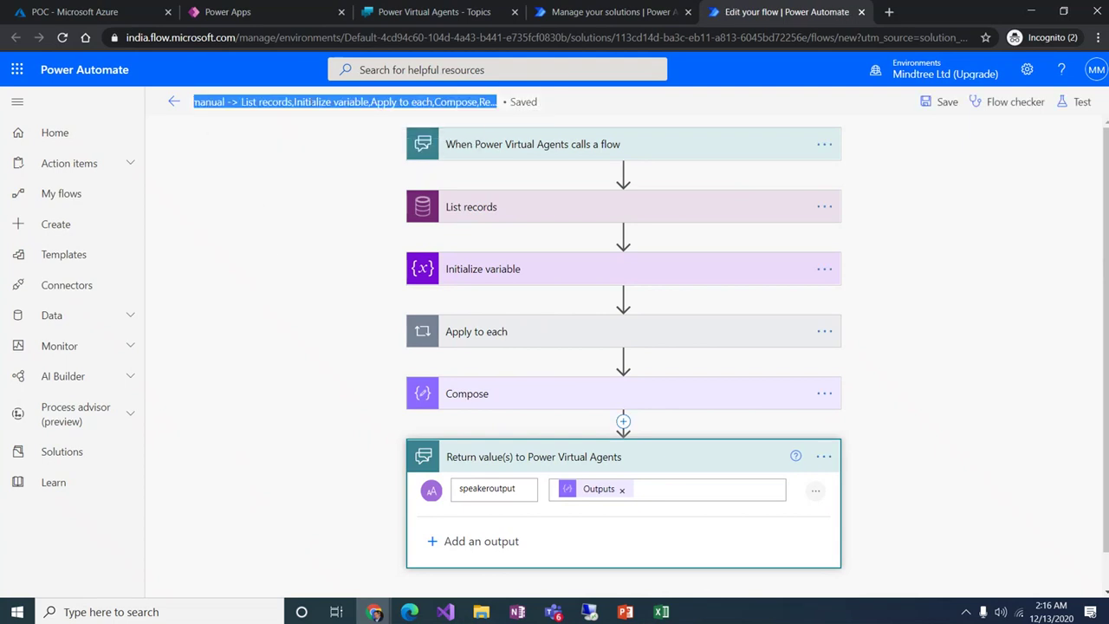
left_click(305, 100)
triple_click(319, 102)
key("BackSpace")
type("V")
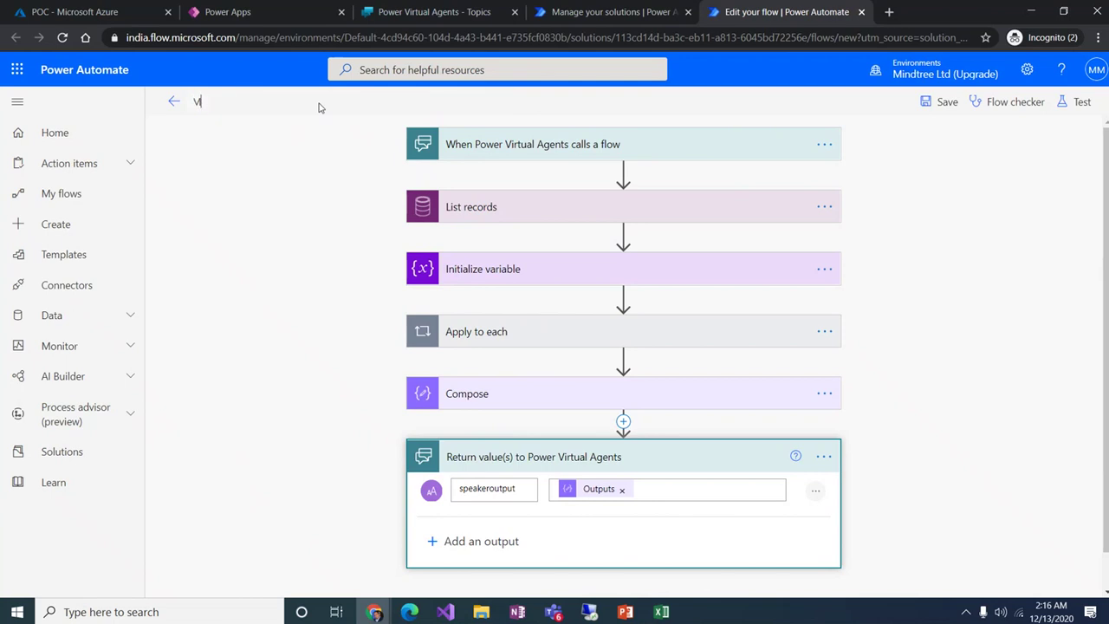
type("365-Speaker")
left_click(940, 106)
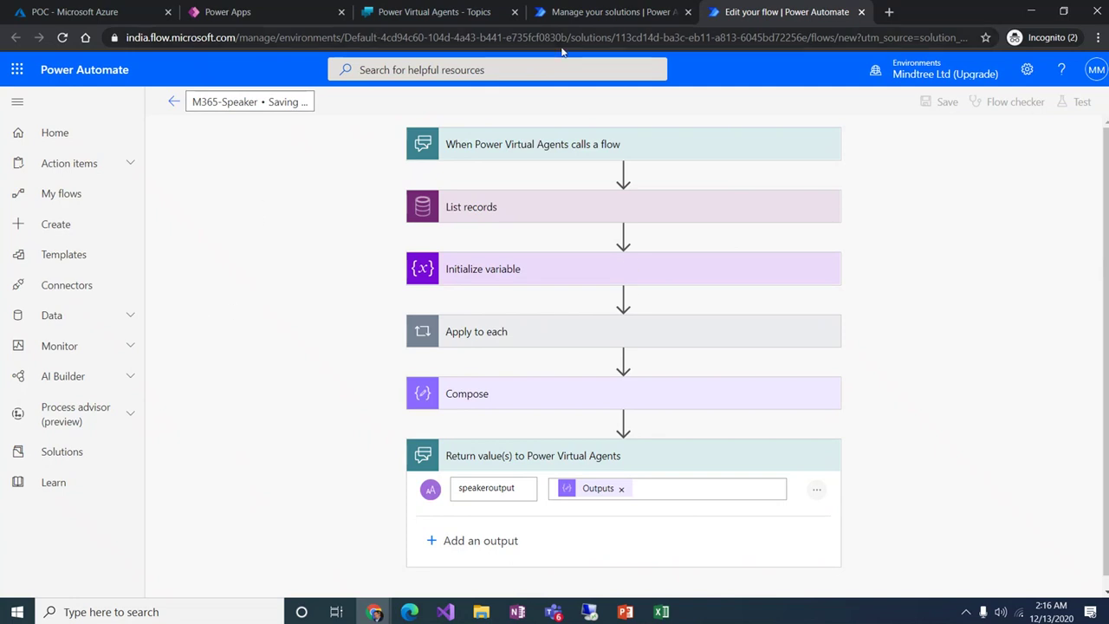
Step: Switch to the M365 Event topic in Power Virtual Agents and reset the test bot chat
left_click(437, 21)
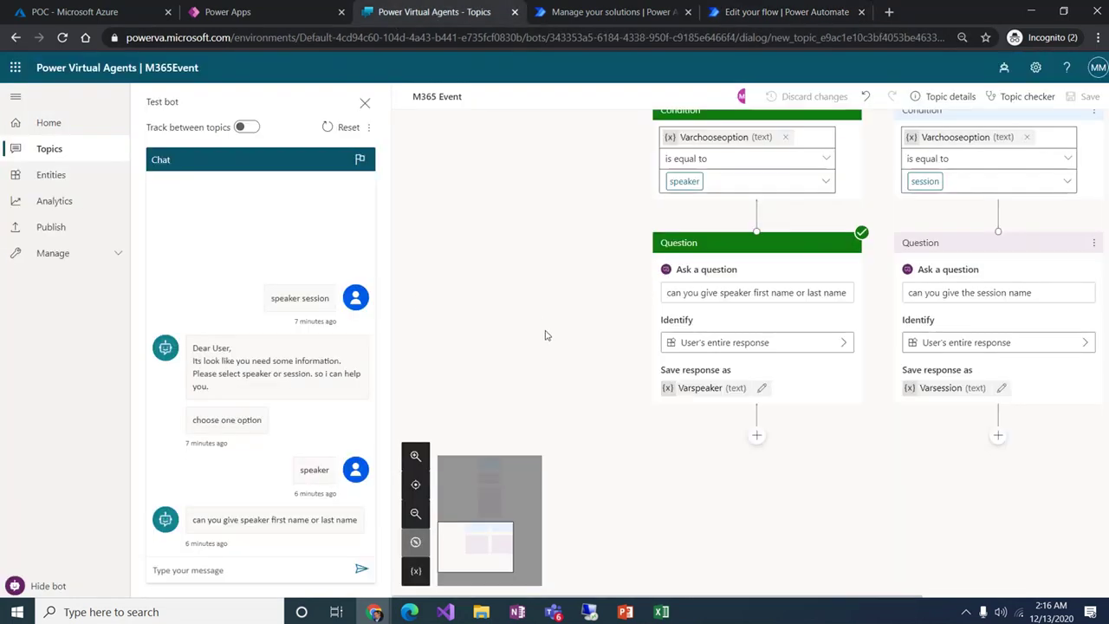
left_click(338, 127)
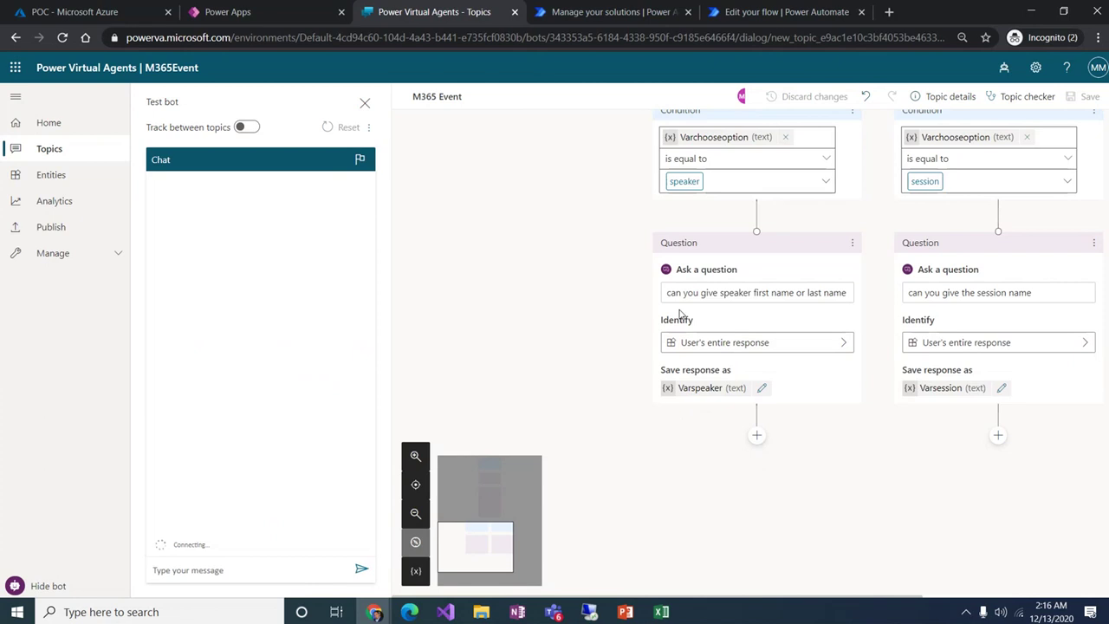
scroll(753, 400, "up", 3)
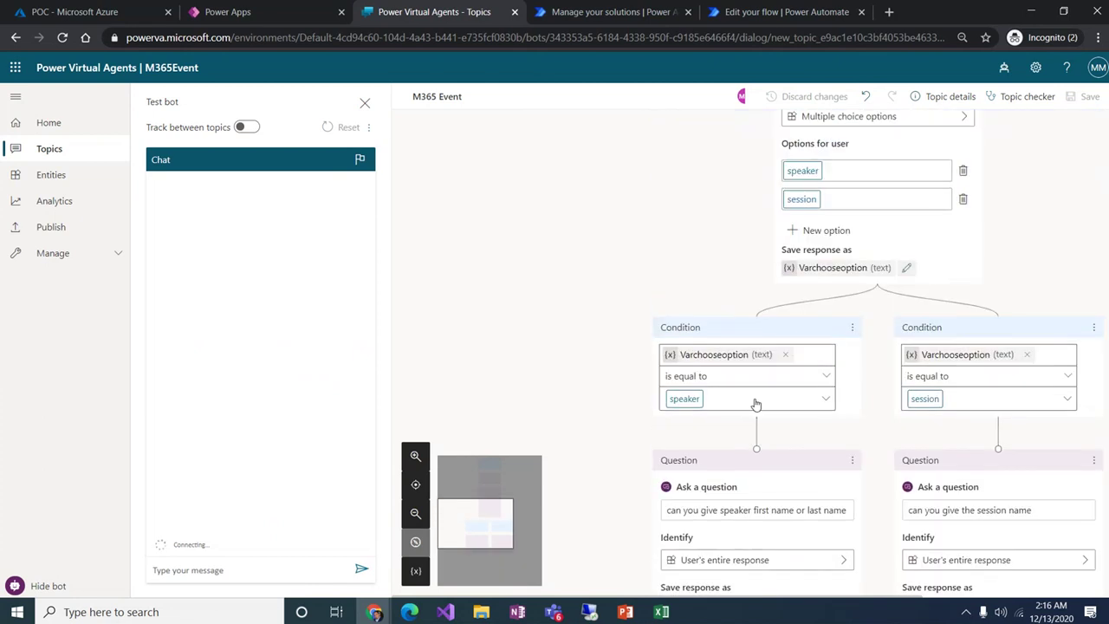
scroll(755, 403, "down", 3)
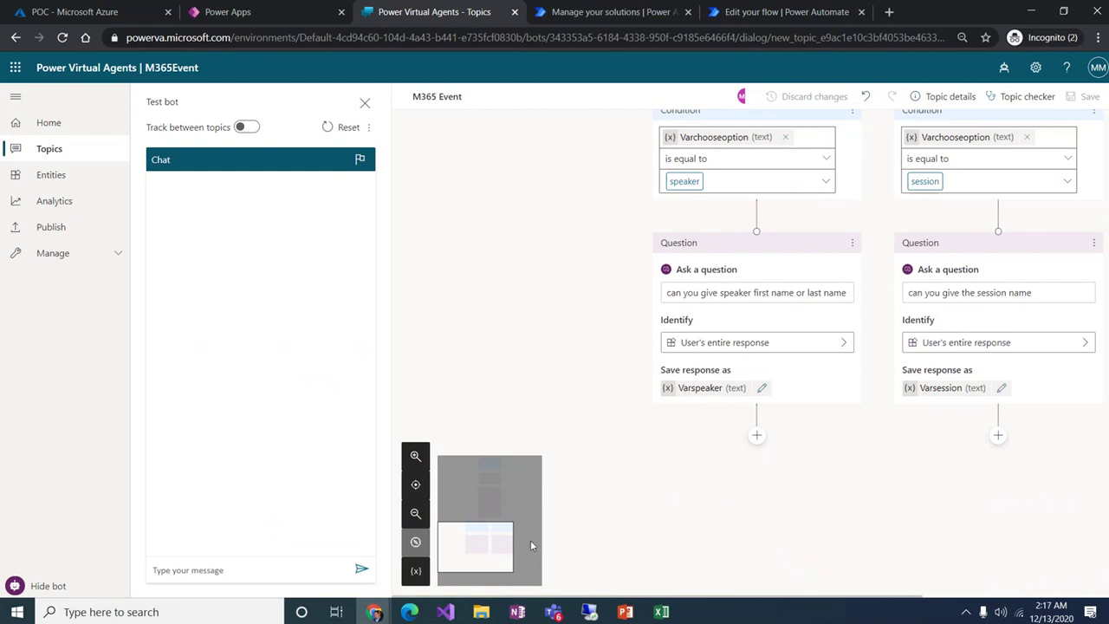
Step: Call the M365-Speaker flow after the speaker name question, with its speakername input taken from Varspeaker
mouse_move(488, 551)
left_mouse_down()
mouse_move(492, 529)
mouse_move(496, 551)
left_mouse_up()
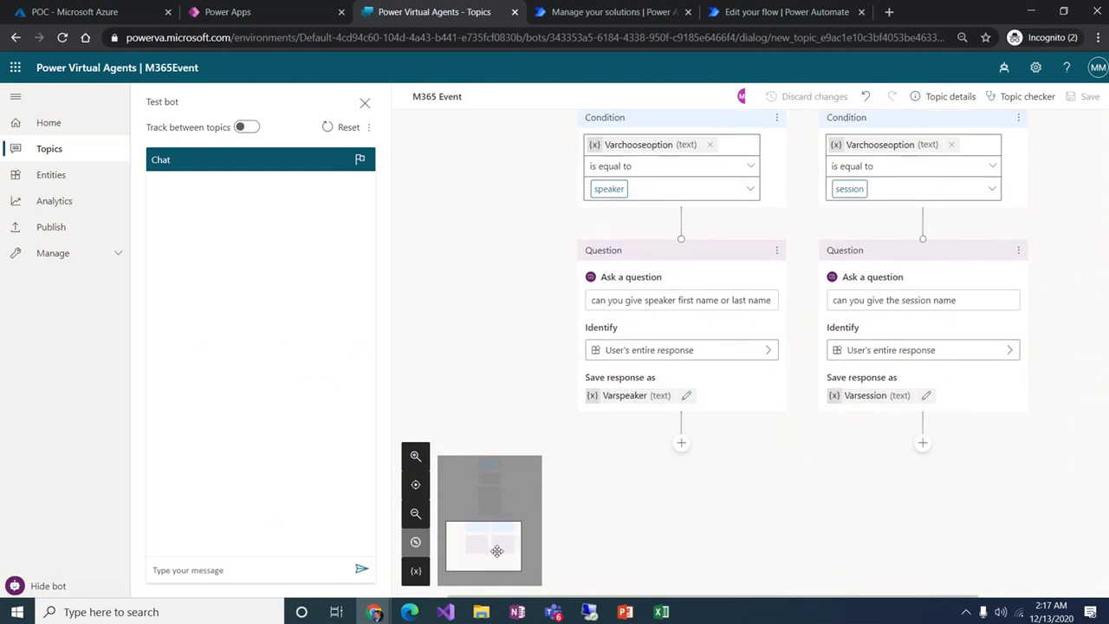
left_click(680, 443)
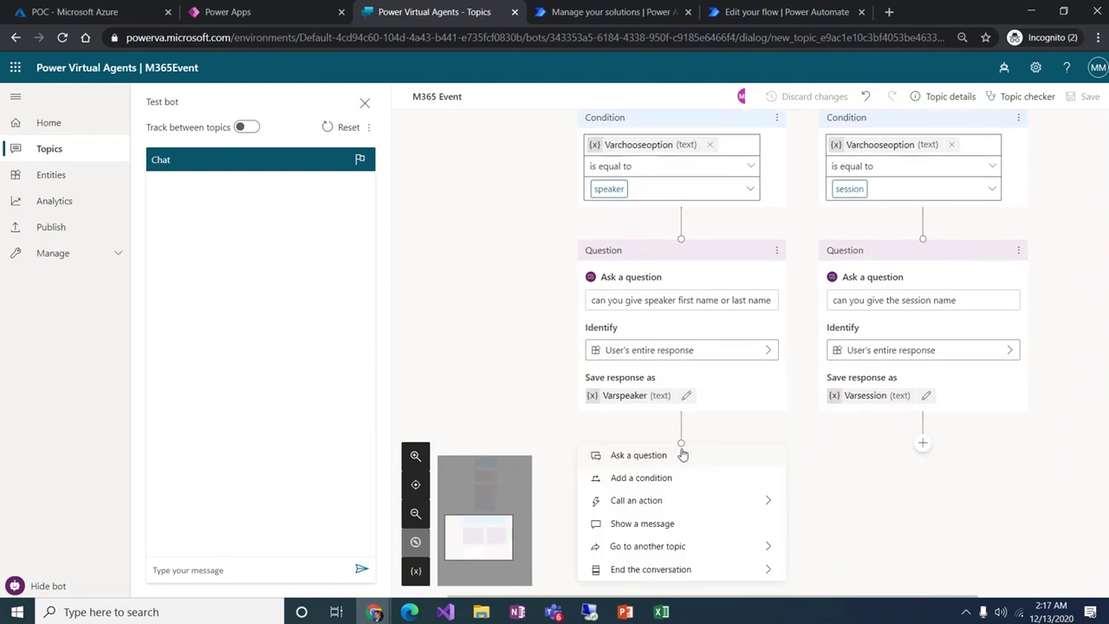
left_click(651, 510)
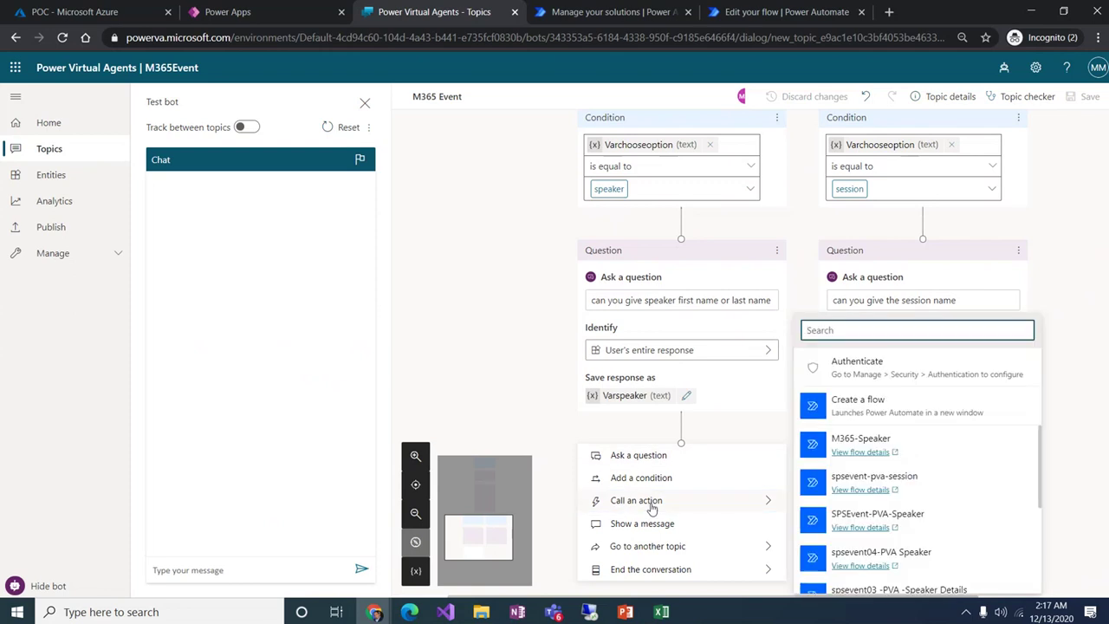
left_click(855, 444)
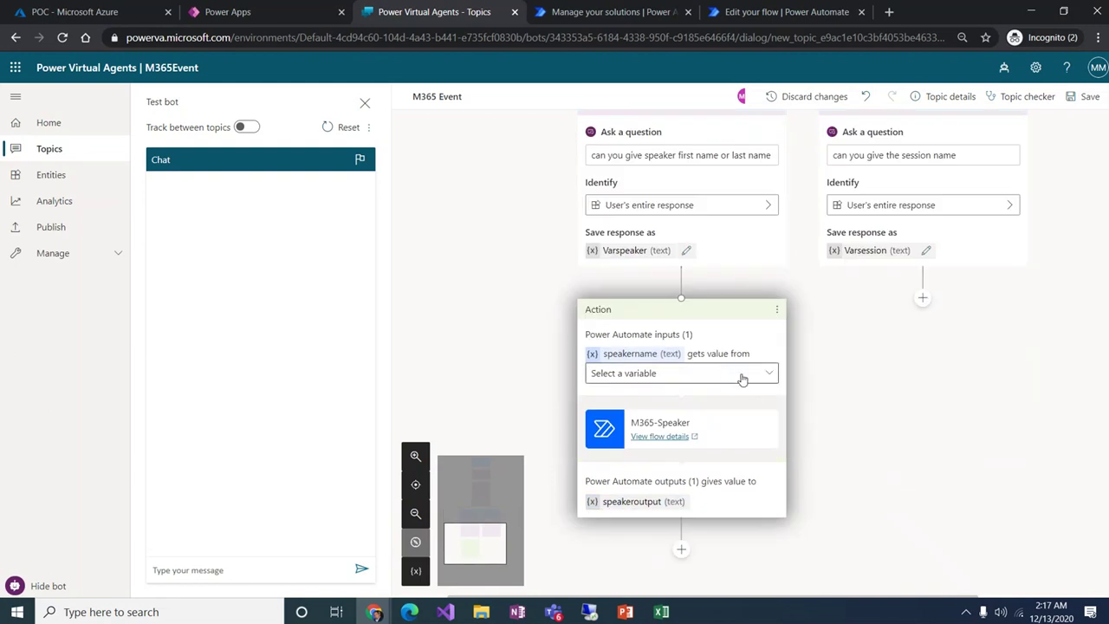
left_click(760, 375)
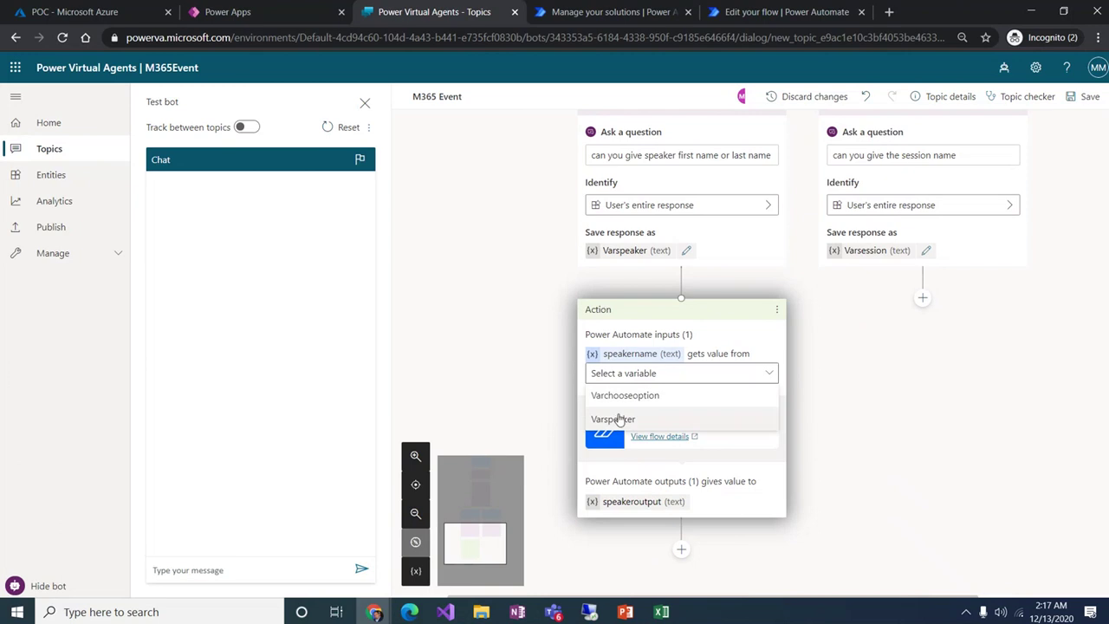
left_click(613, 419)
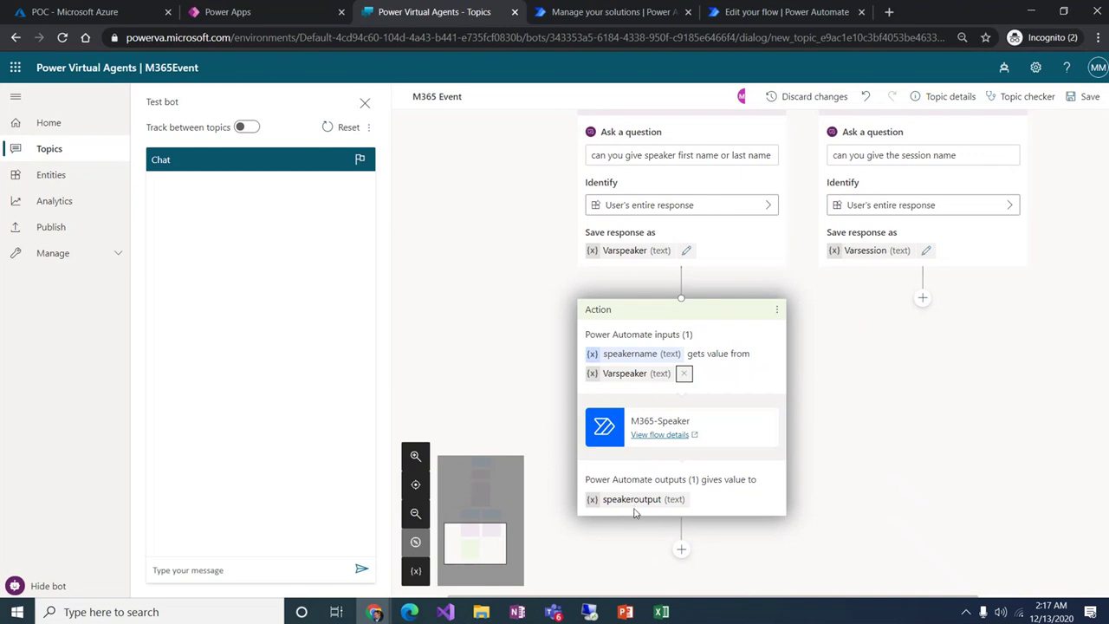
Step: Add a message below the M365-Speaker action reading "Hello User," and, on a second line, "Here I find the information:-"
left_click(680, 548)
scroll(707, 546, "down", 3)
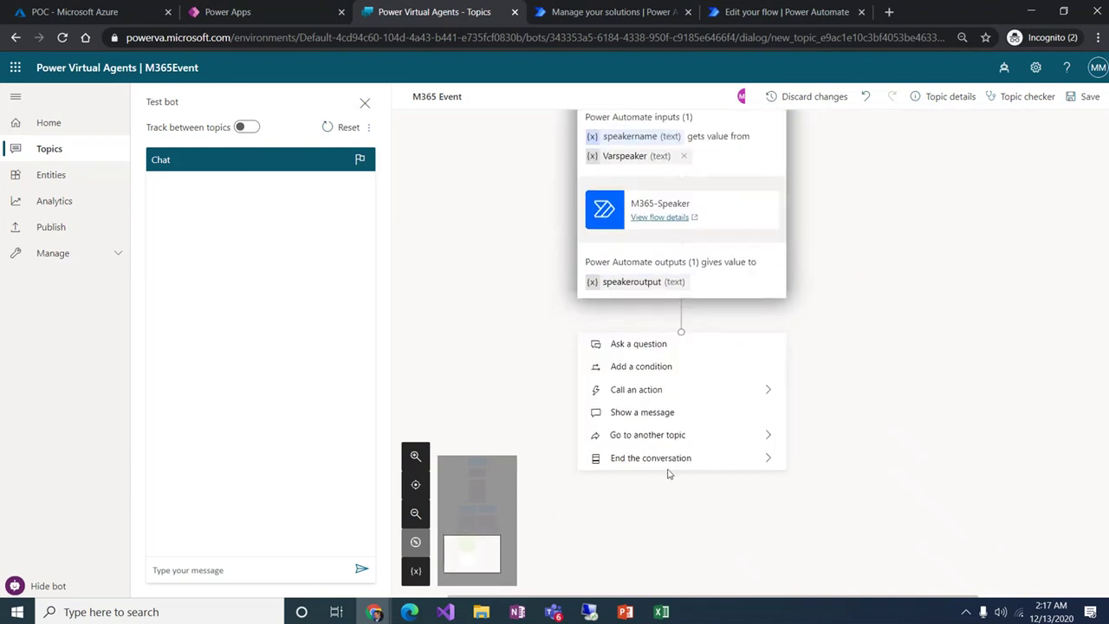
left_click(641, 412)
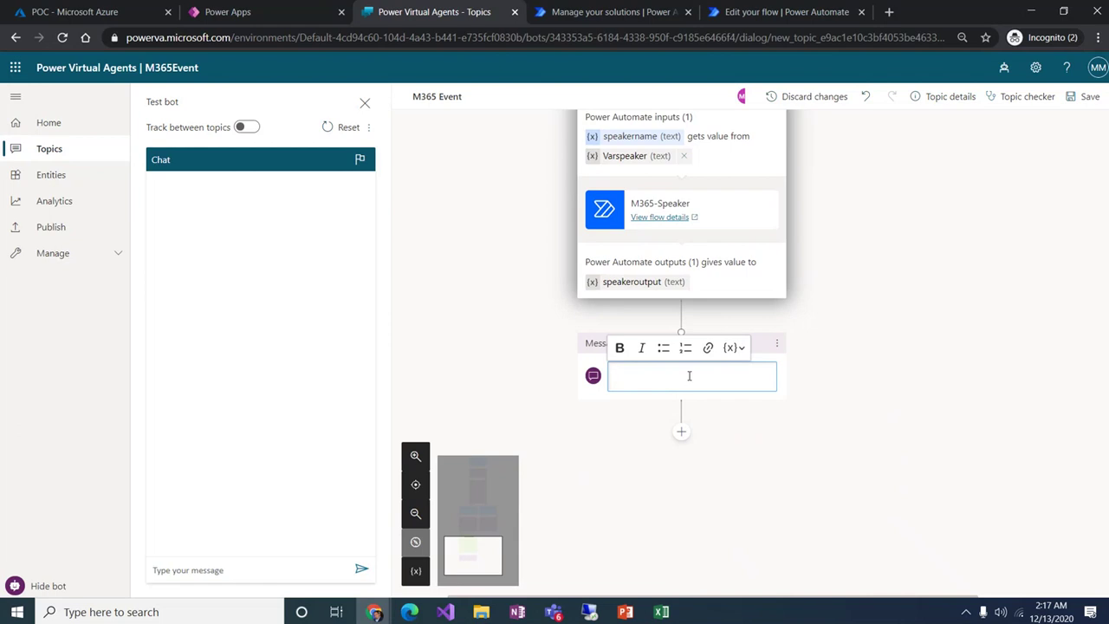
type("Hello Us")
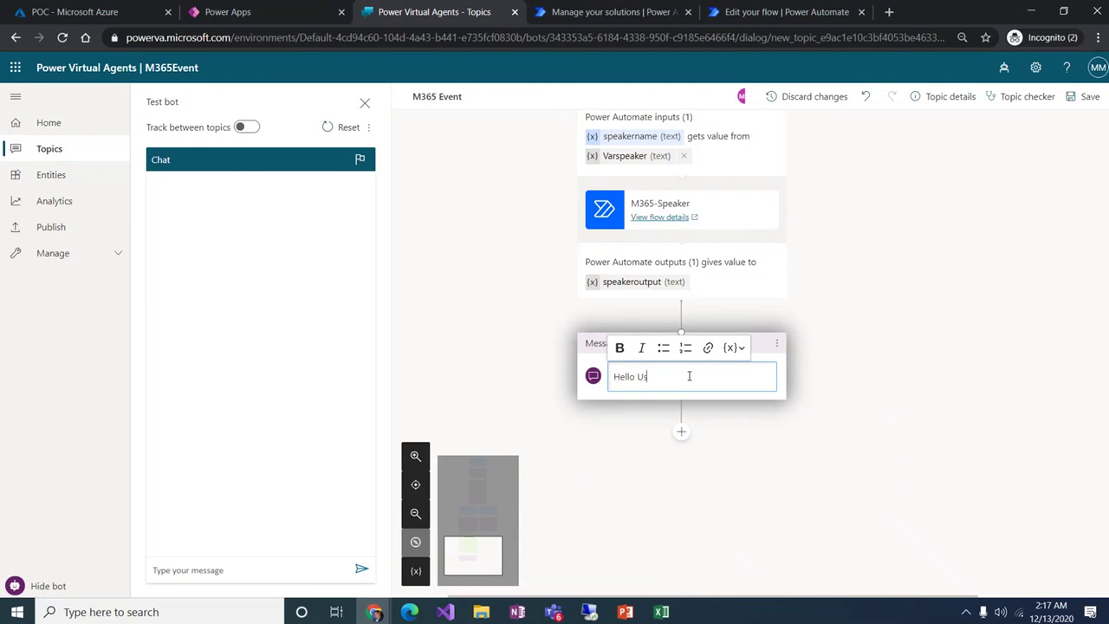
type("er,")
key("Return")
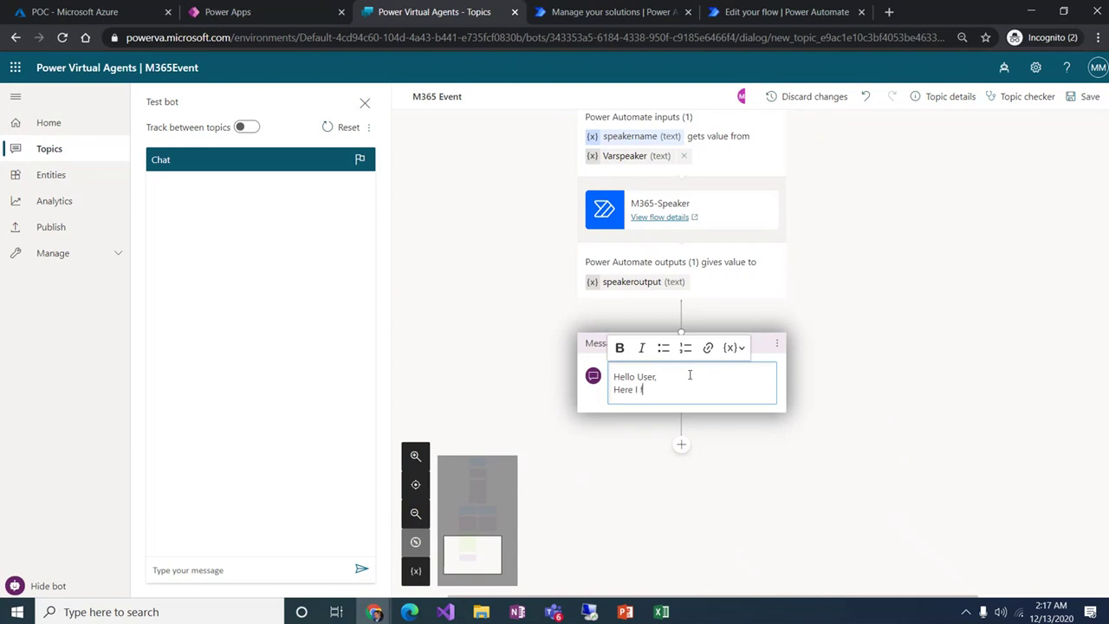
type("Here I find the information:-")
key("Return")
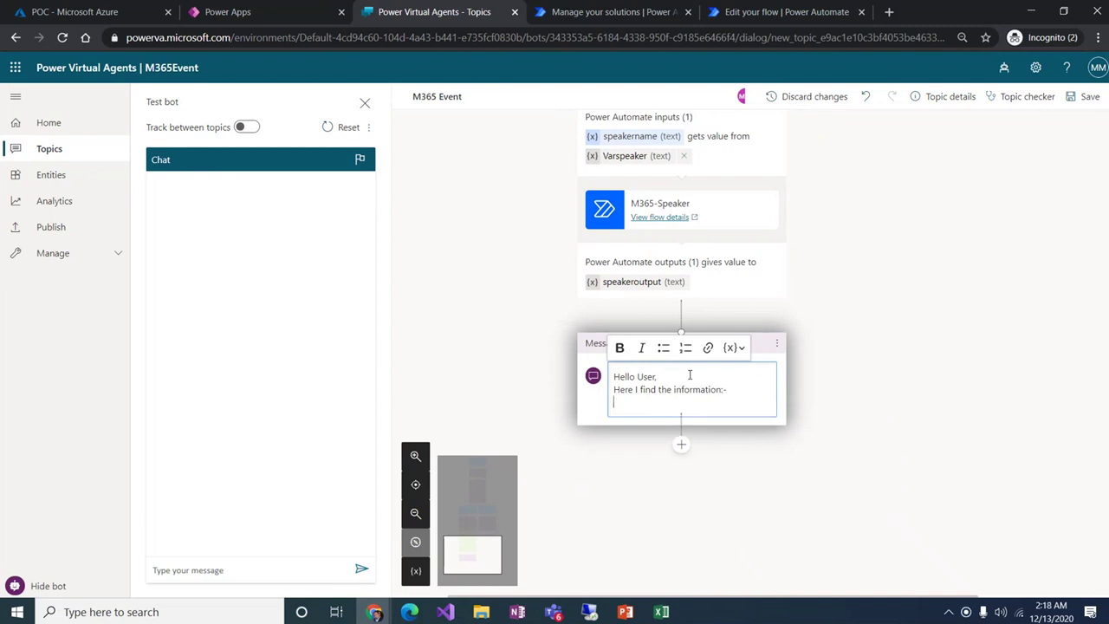
Step: Insert the speakeroutput variable on the message's third line and save the topic
left_click(738, 350)
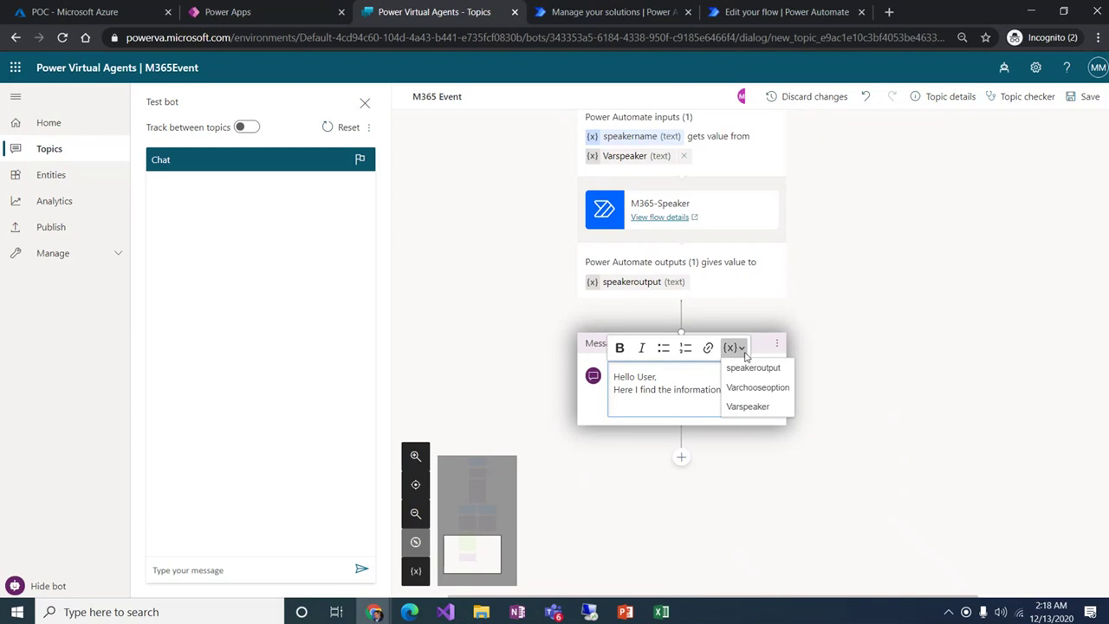
left_click(741, 371)
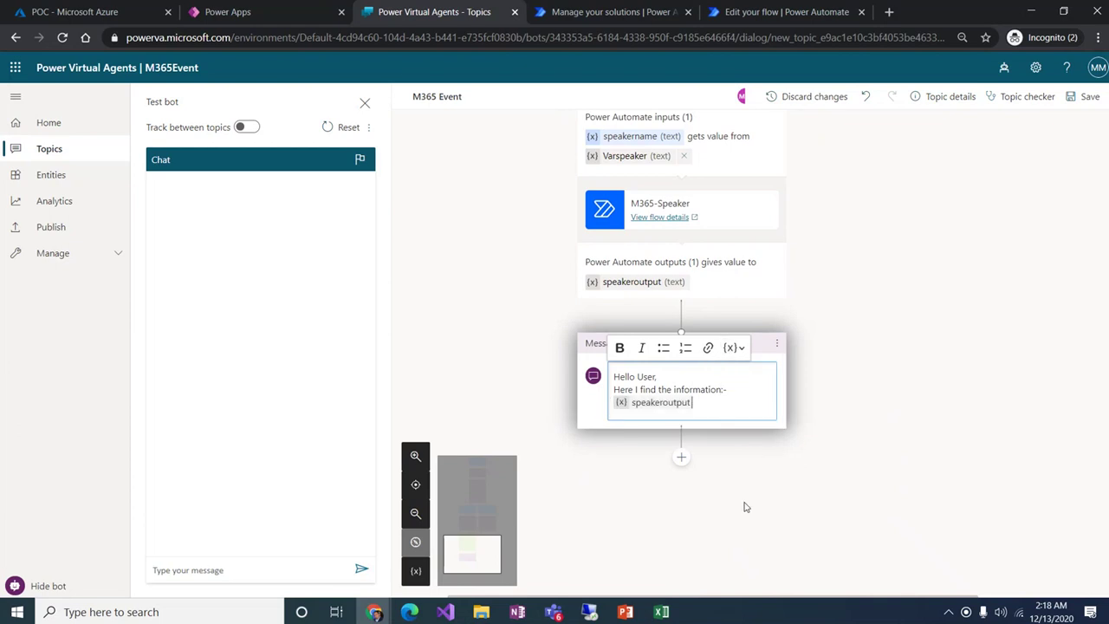
left_click(661, 522)
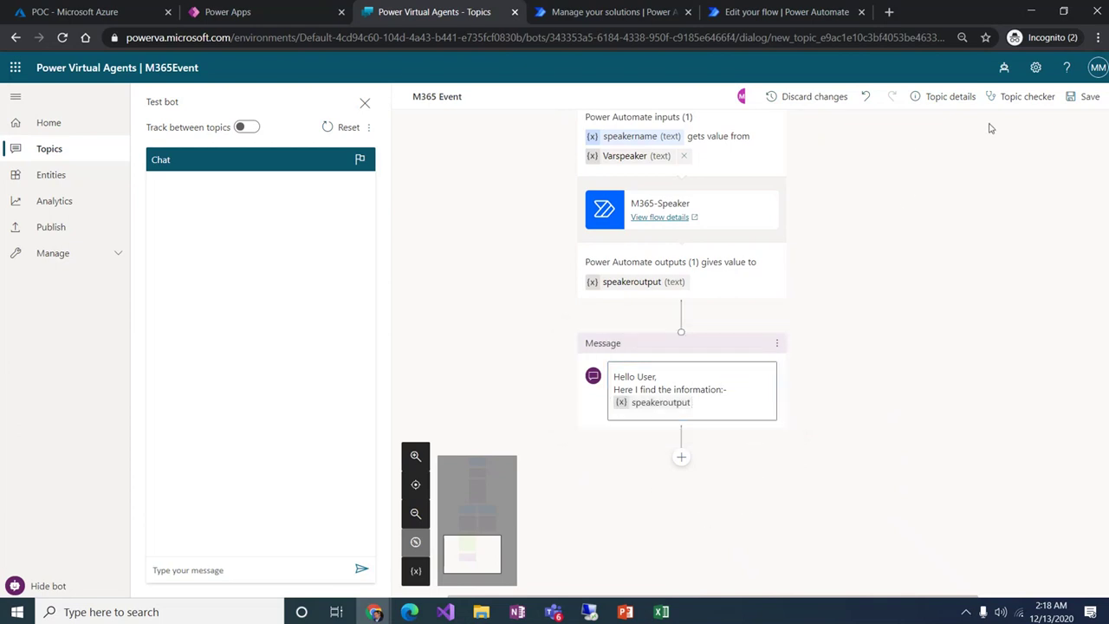
left_click(1084, 96)
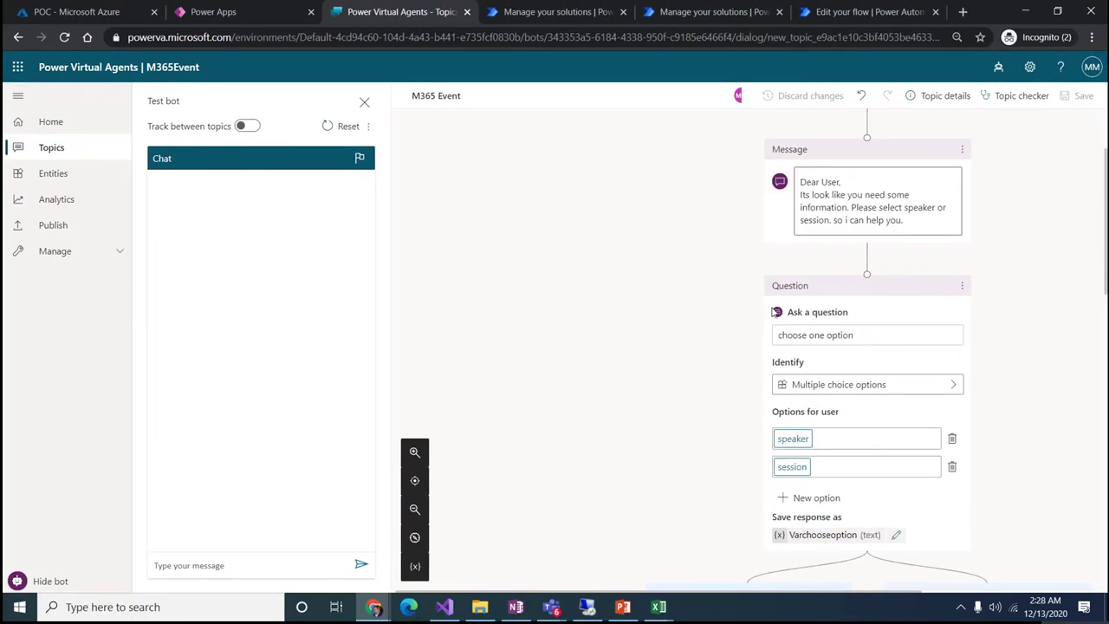
Step: Test the bot with "speaker session", choose the speaker option, answer with a speaker's first name, and check the session details in the reply
left_click(184, 564)
type("speaker session")
key("Return")
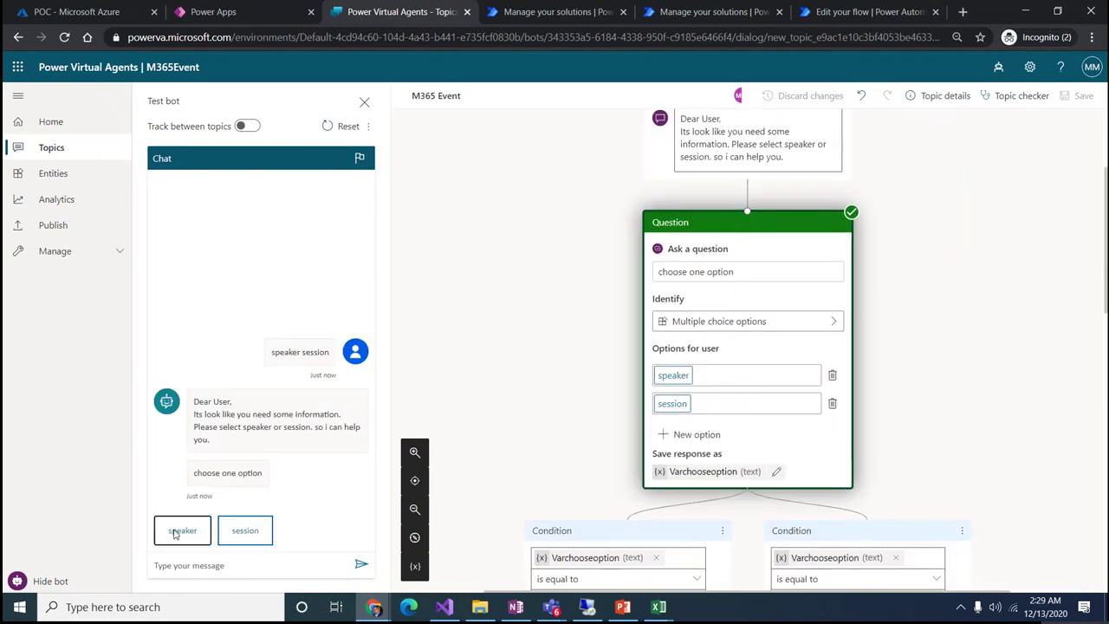
left_click(177, 528)
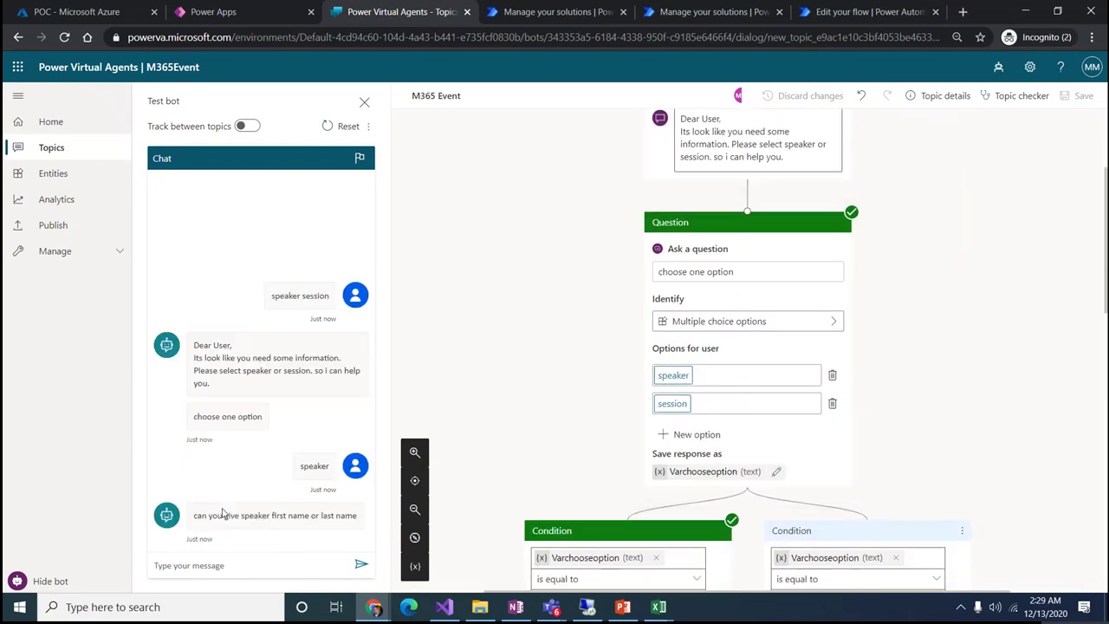
type("manoj")
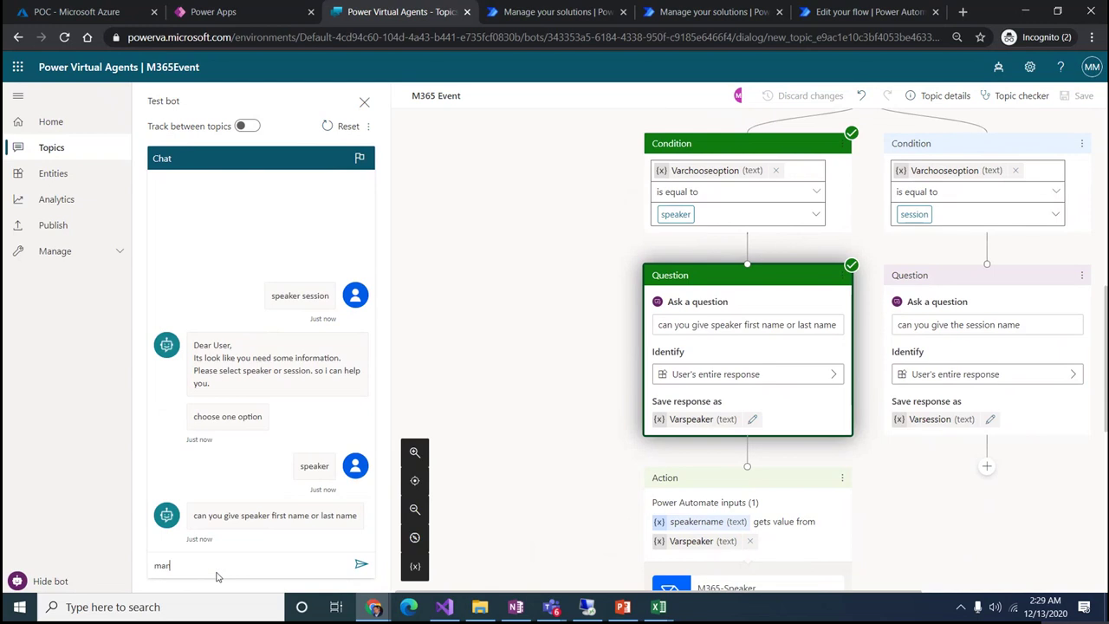
key("Return")
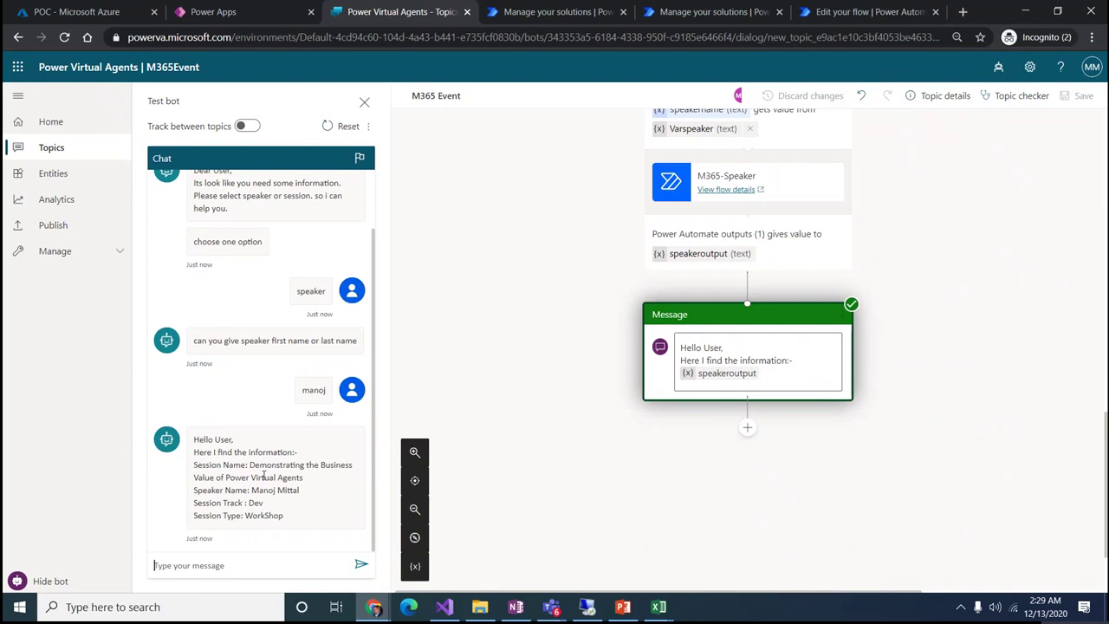
left_click_drag(251, 464, 275, 506)
left_click_drag(244, 515, 293, 517)
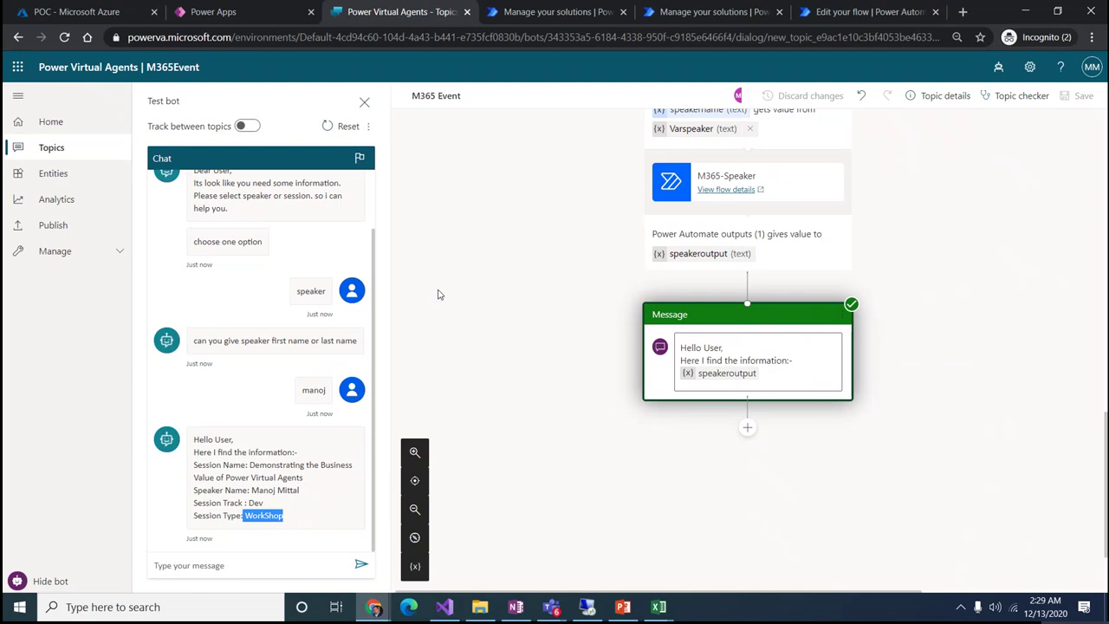
Step: Switch to the M365-Session flow in Power Automate and review its sessiondetail input, record filter, session variable, append loop, Compose action and returned output
scroll(482, 329, "up", 3)
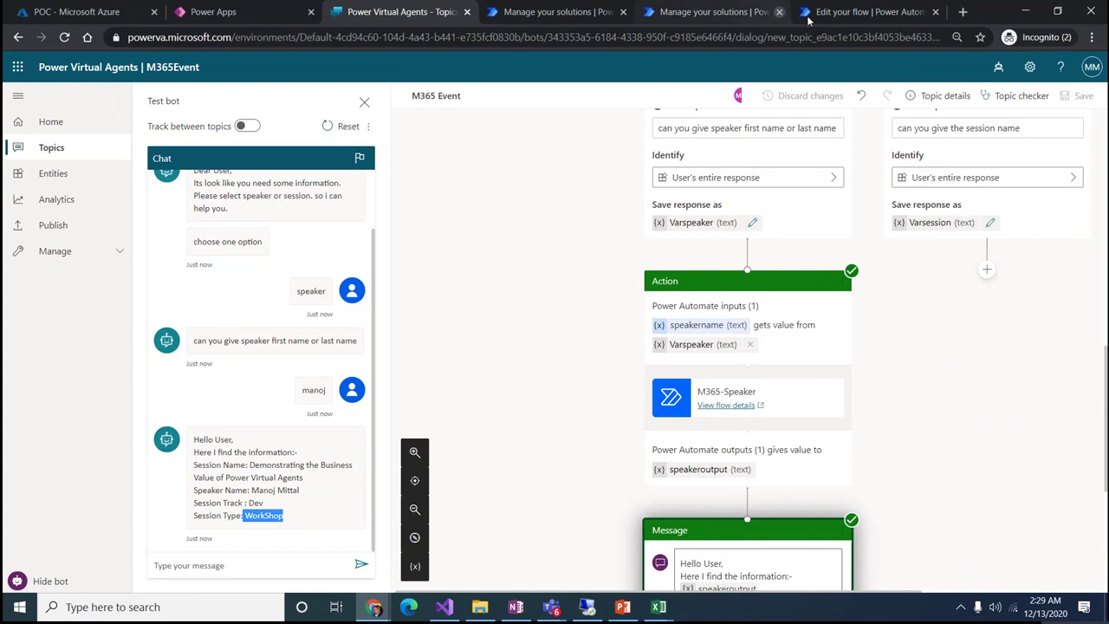
left_click(858, 18)
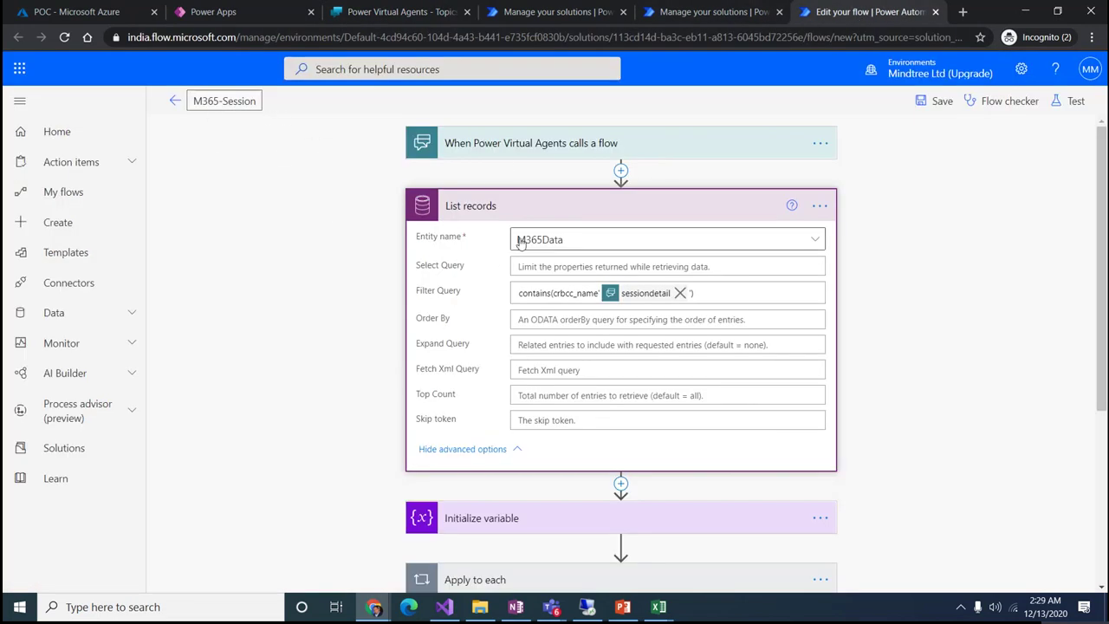
left_click(533, 144)
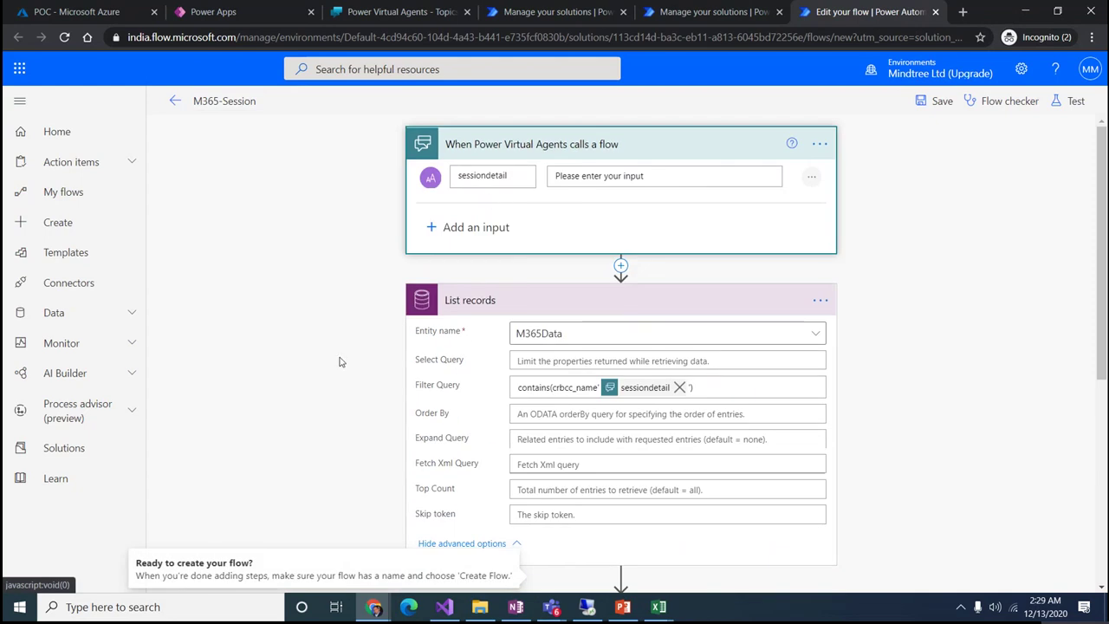
scroll(521, 246, "down", 2)
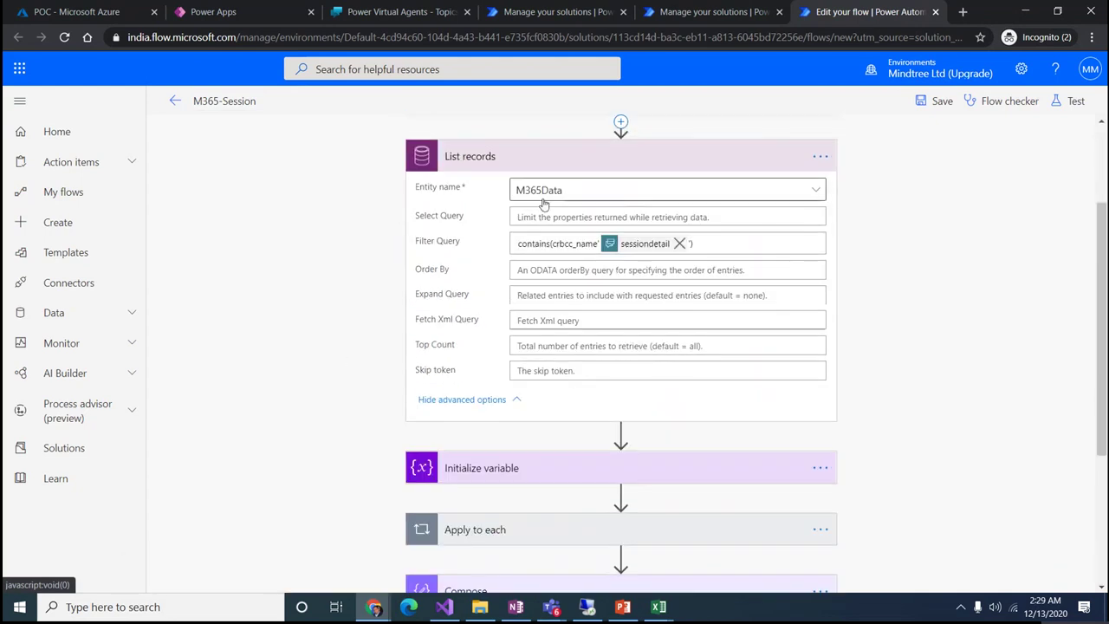
scroll(656, 365, "down", 3)
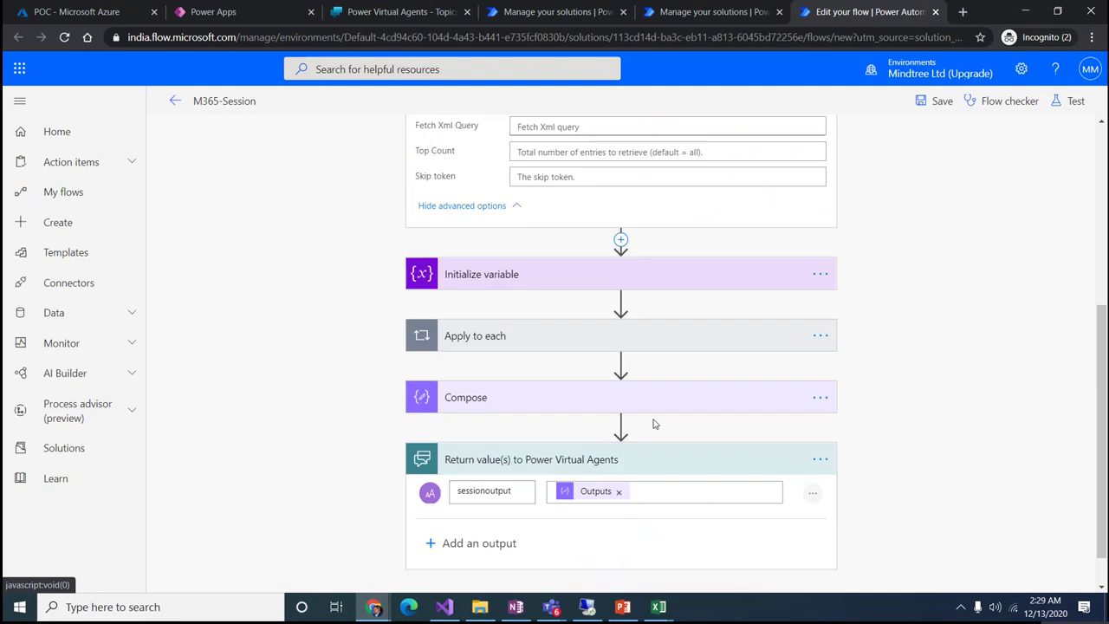
left_click(649, 262)
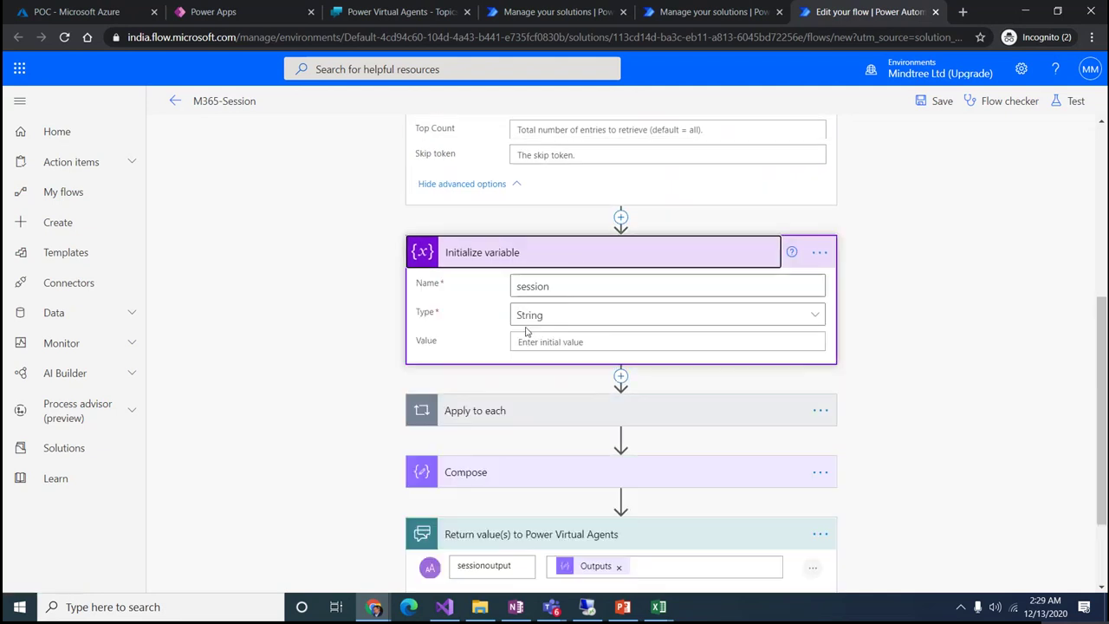
left_click(530, 418)
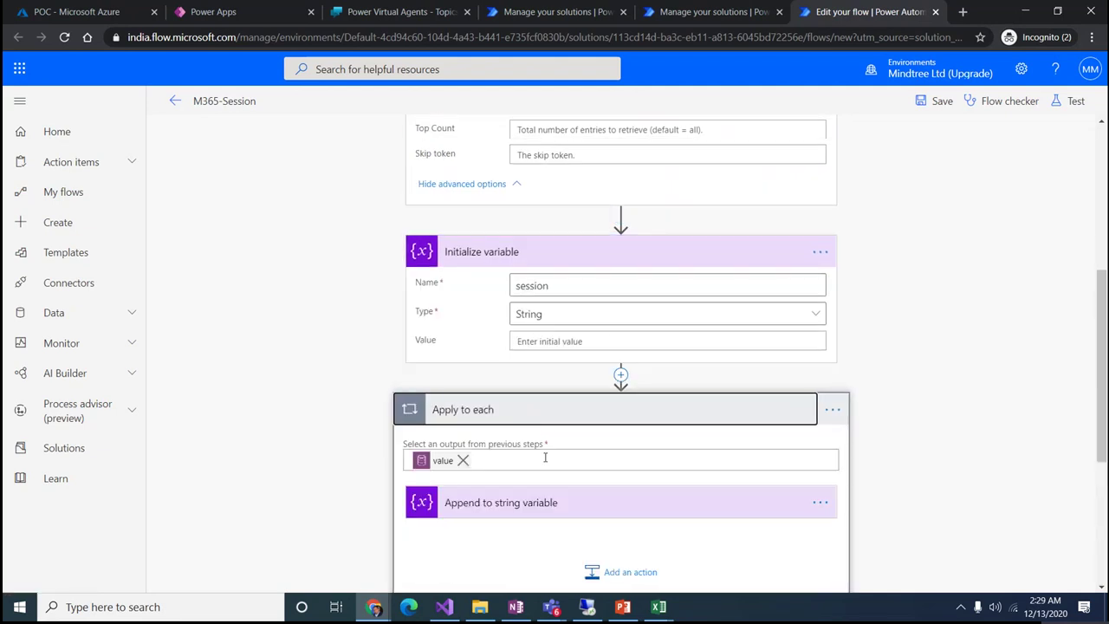
scroll(545, 459, "down", 3)
left_click(527, 297)
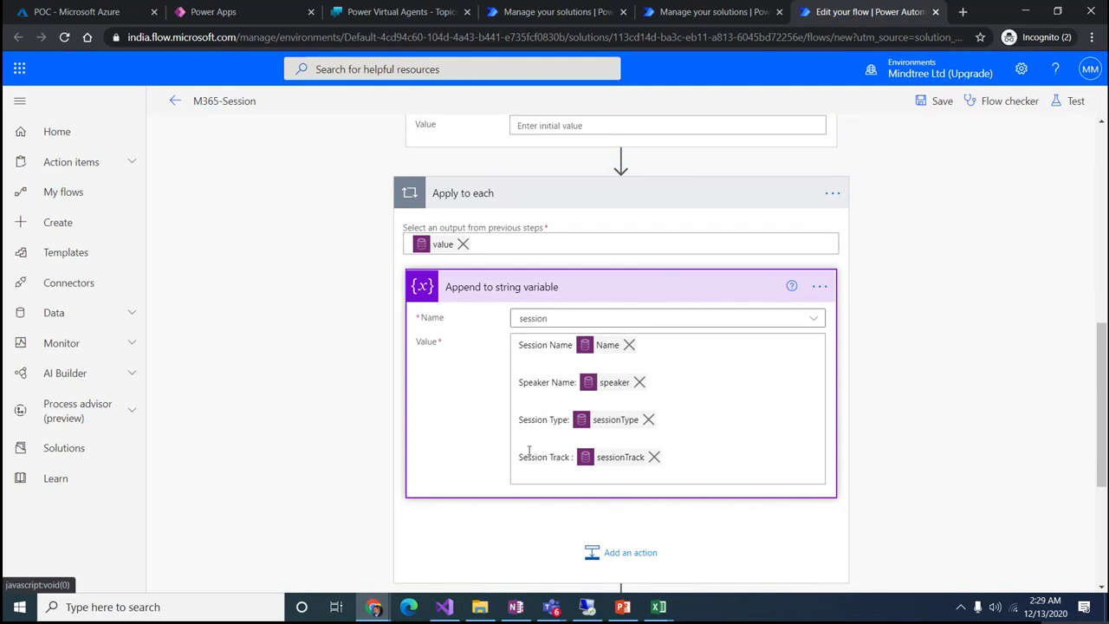
scroll(344, 361, "down", 3)
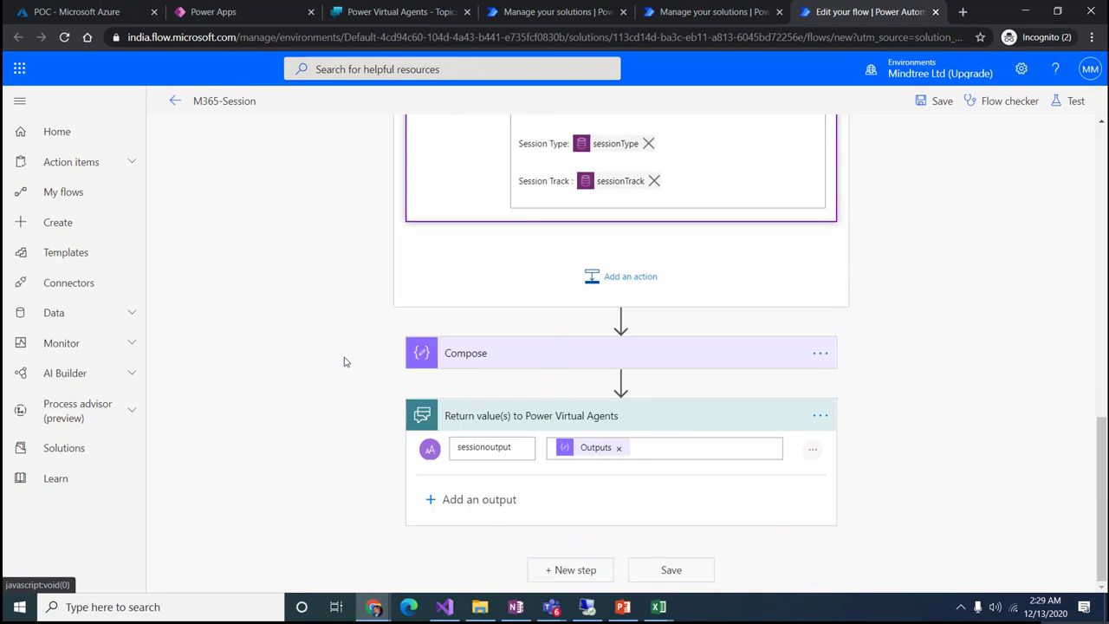
left_click(519, 353)
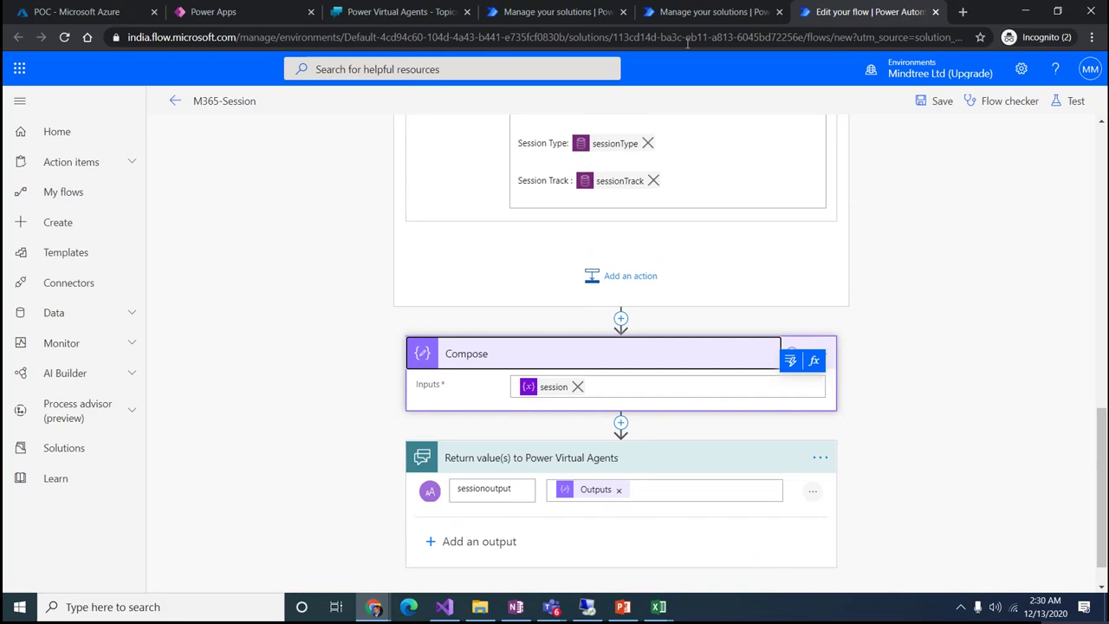
Step: Switch back to the M365 Event topic in Power Virtual Agents and reset the test bot chat
left_click(397, 12)
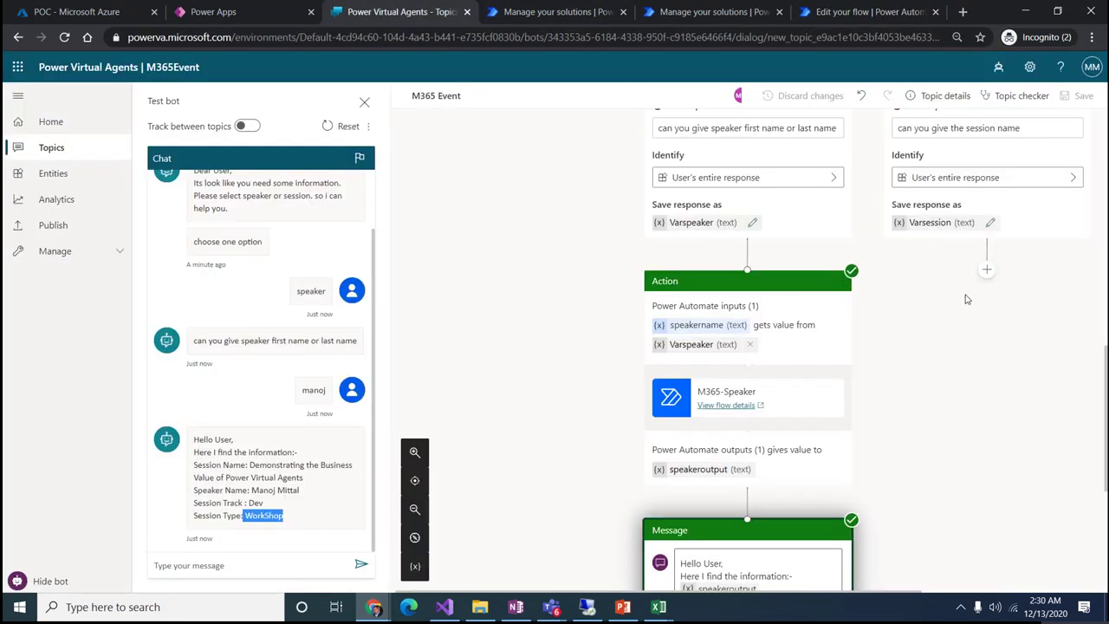
left_click(331, 128)
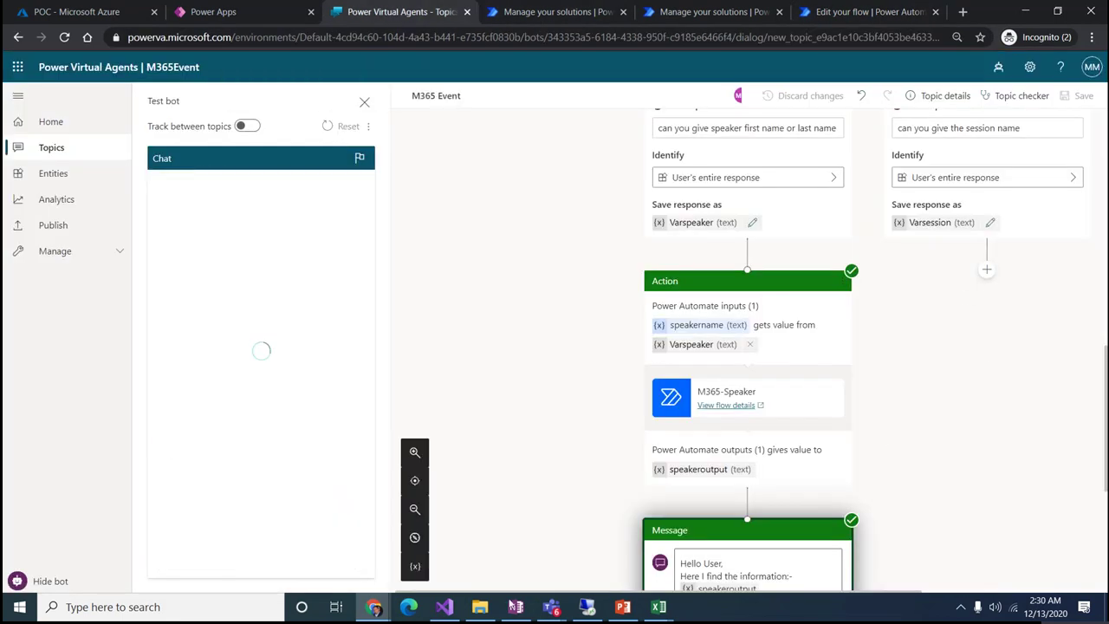
Step: Call the M365-Session flow after the session name question, with its sessiondetail input taken from Varsession
left_click(414, 537)
left_click_drag(460, 531, 484, 517)
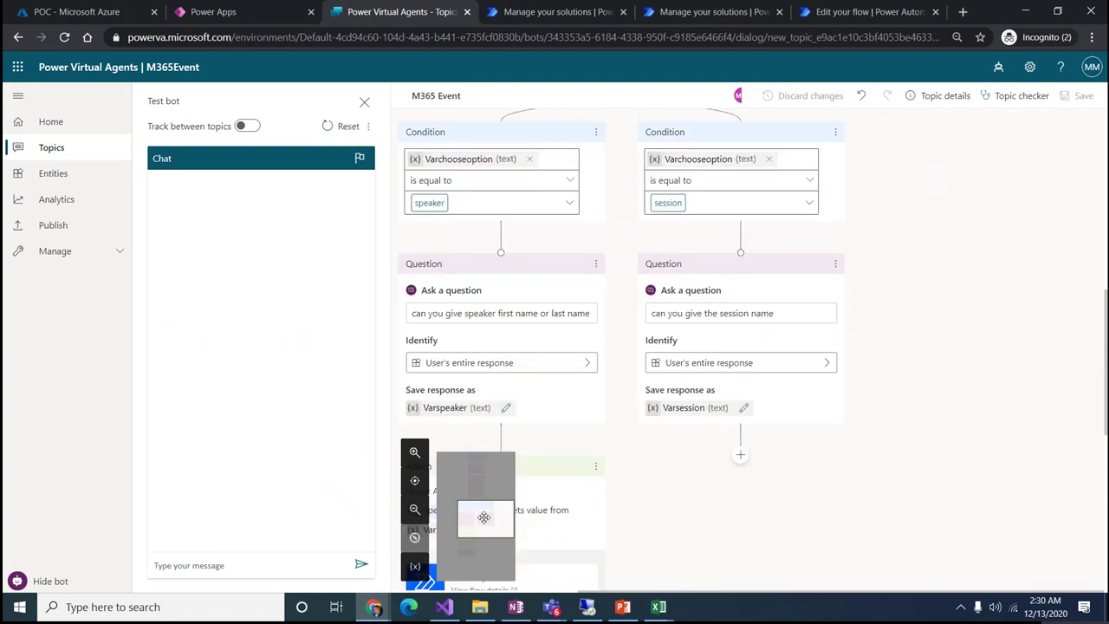
scroll(869, 507, "down", 2)
left_click(740, 383)
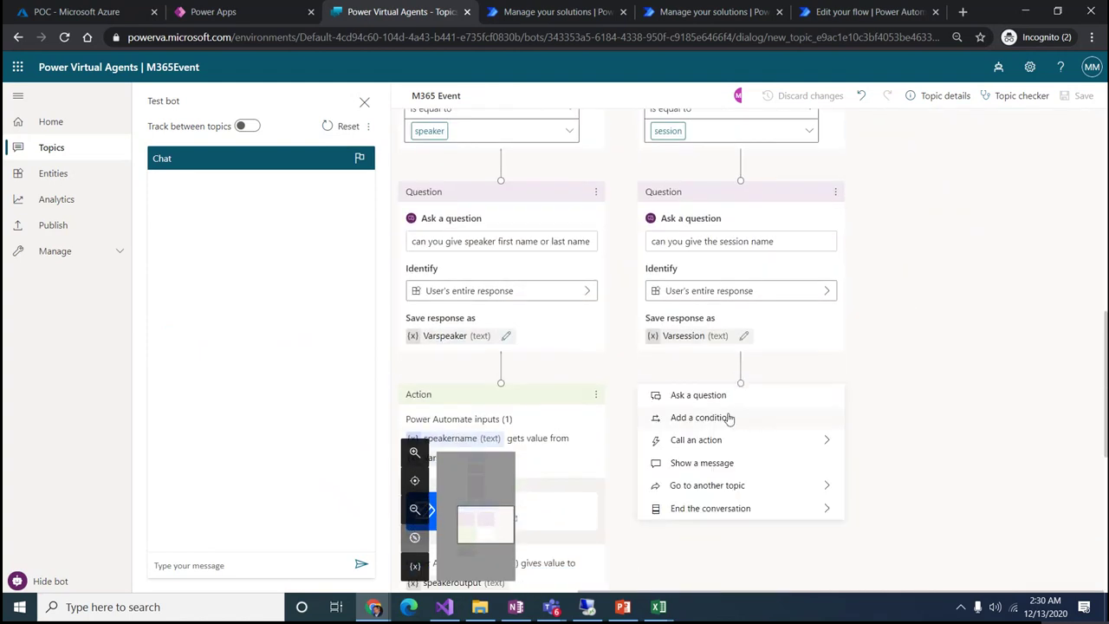
mouse_move(708, 444)
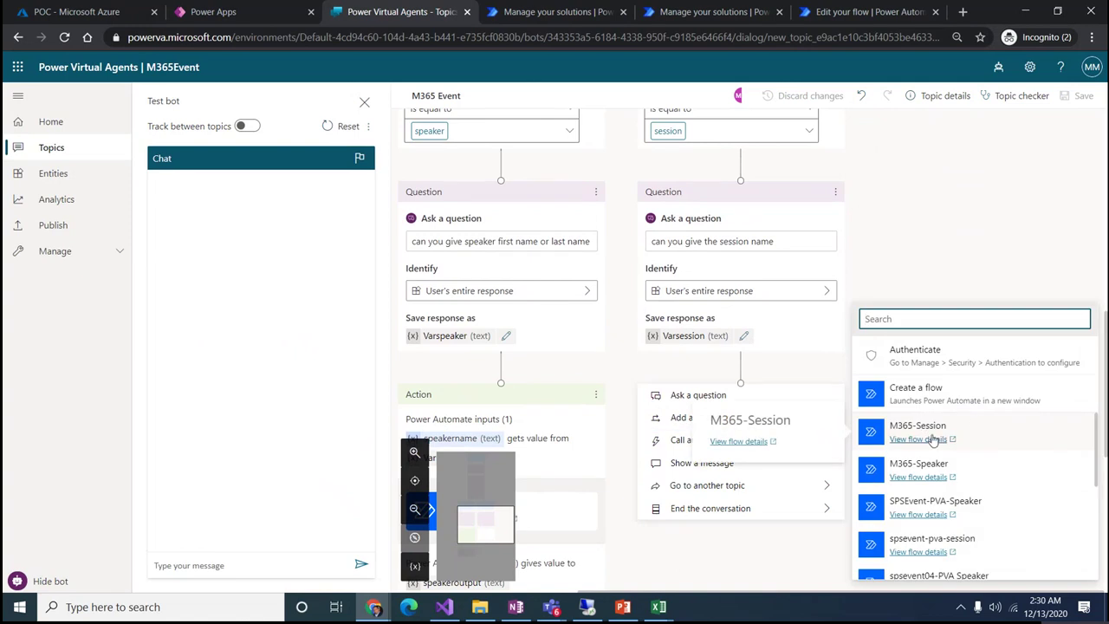
left_click(932, 440)
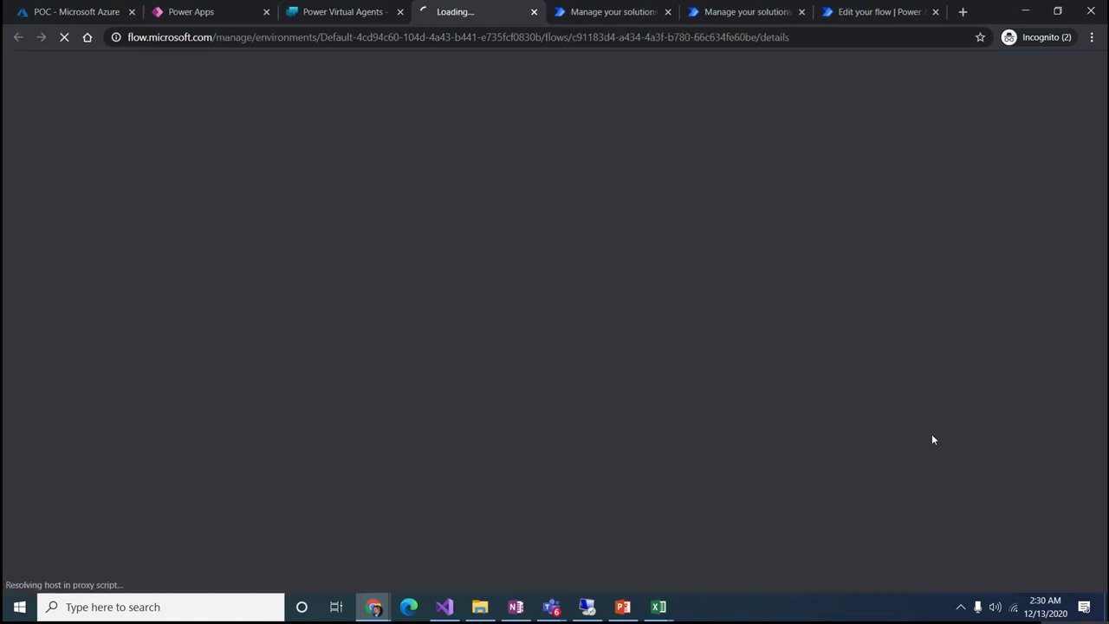
left_click(534, 12)
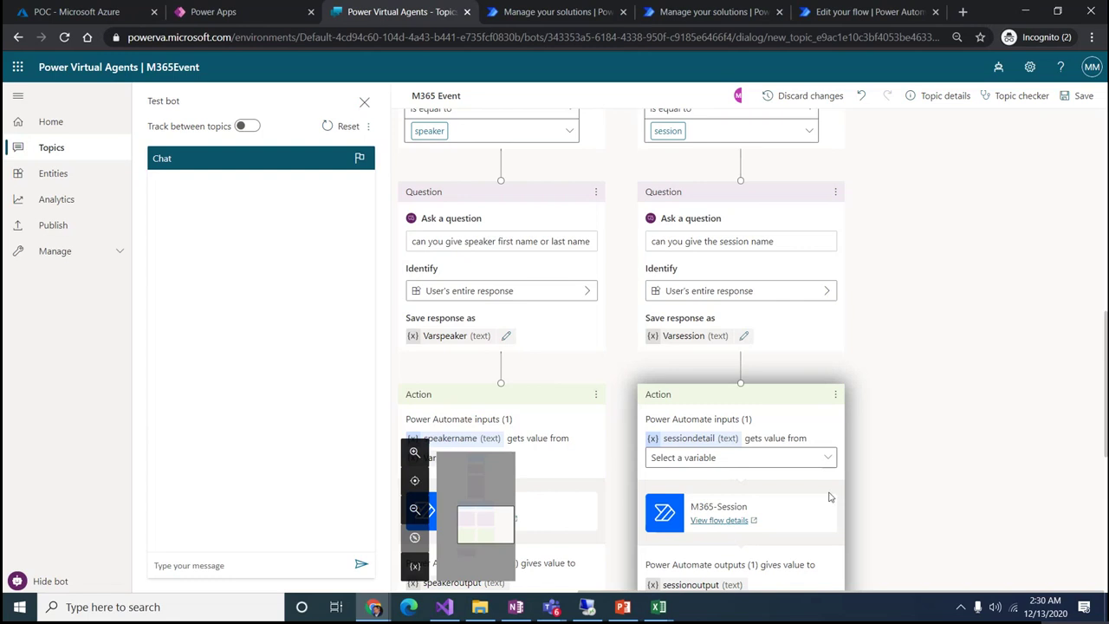
scroll(869, 453, "down", 2)
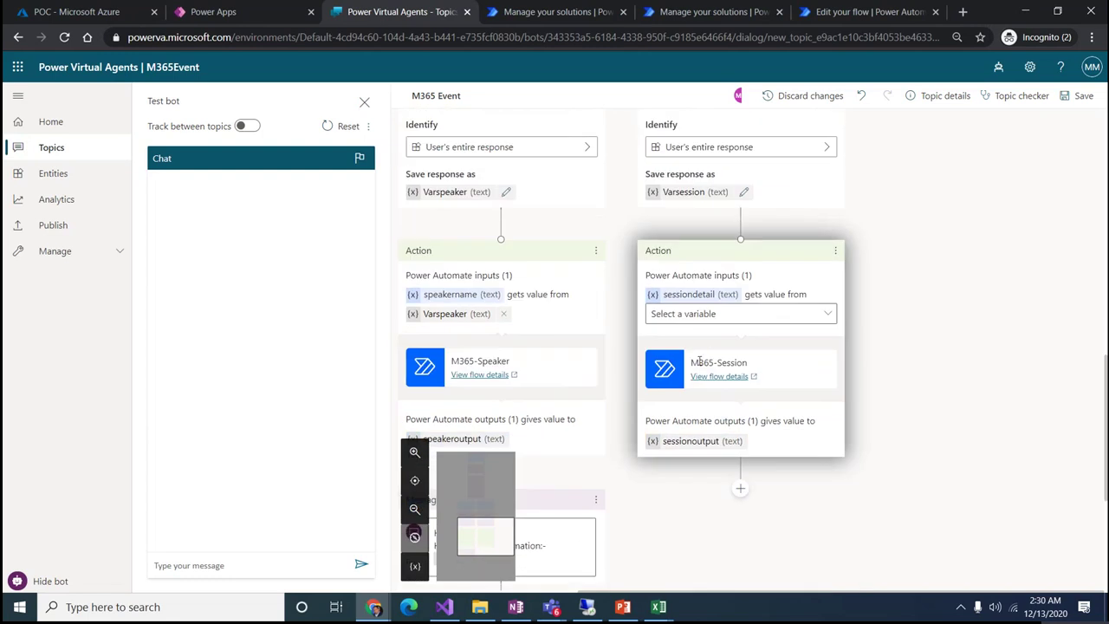
left_click(829, 315)
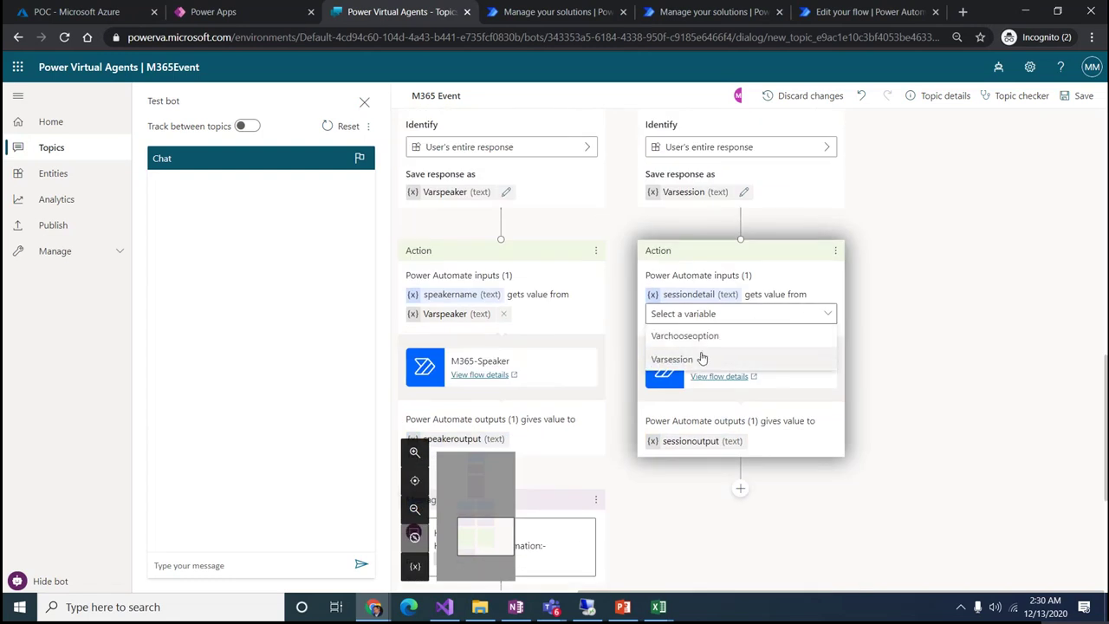
left_click(702, 359)
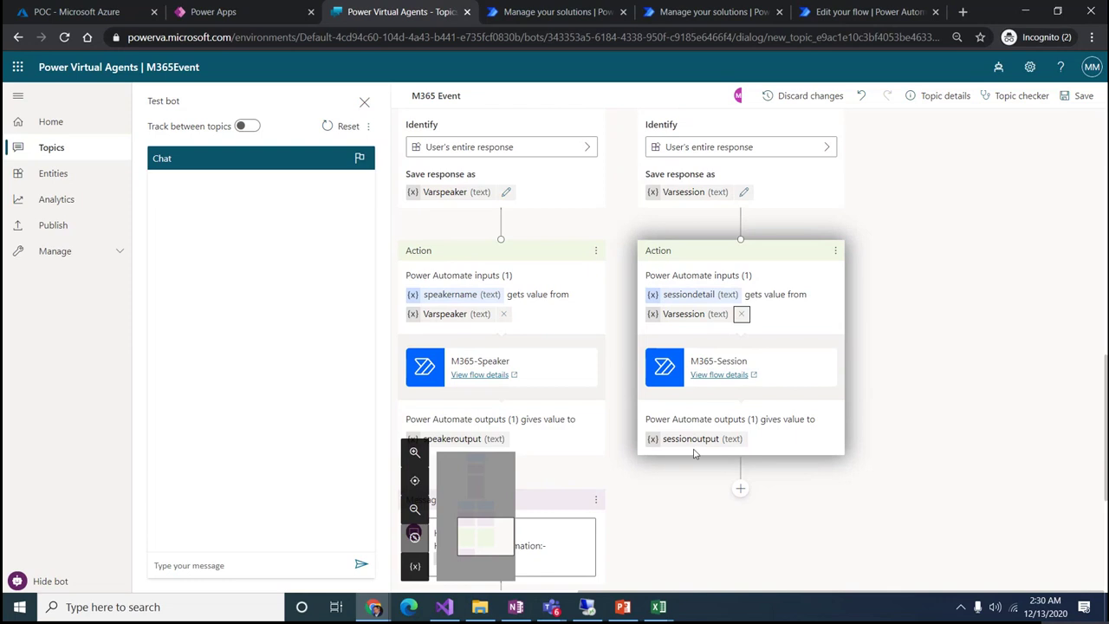
Step: Add a message after the M365-Session action reading "Hello User," and, on a second line, "Here i find the information:-"
left_click(741, 489)
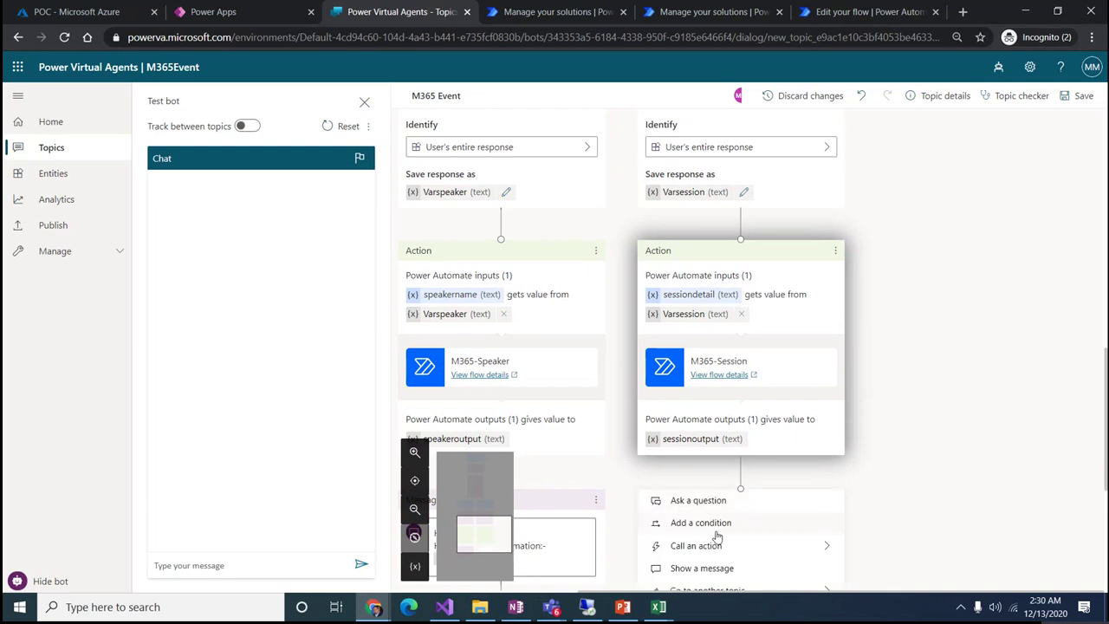
scroll(829, 546, "down", 2)
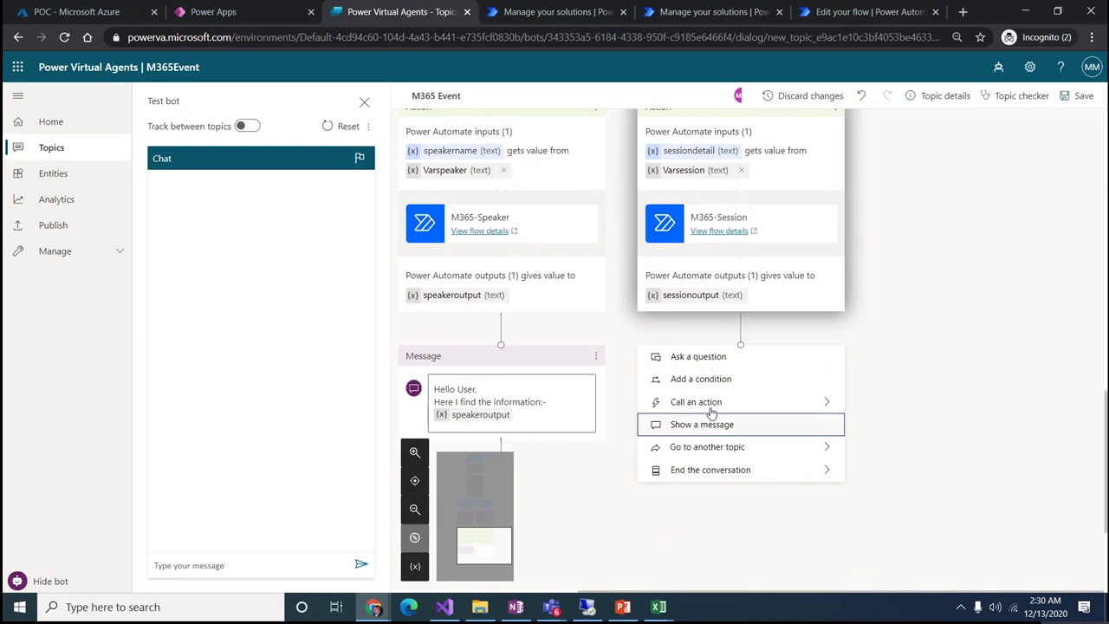
left_click(712, 422)
type("Hello Us")
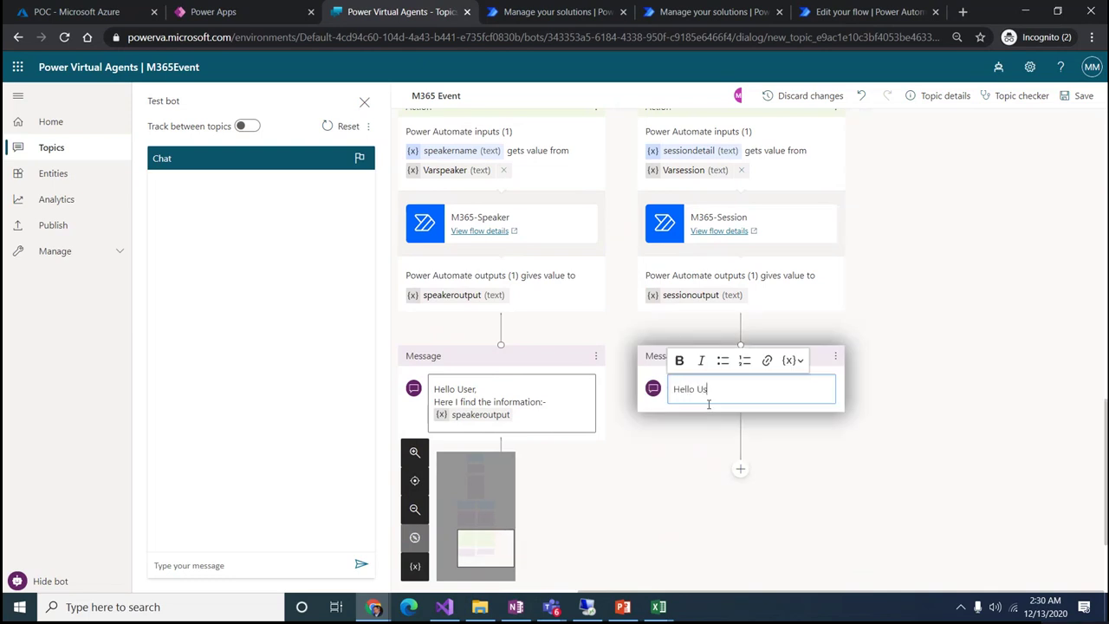
type("er,")
key("Return")
type("Here i")
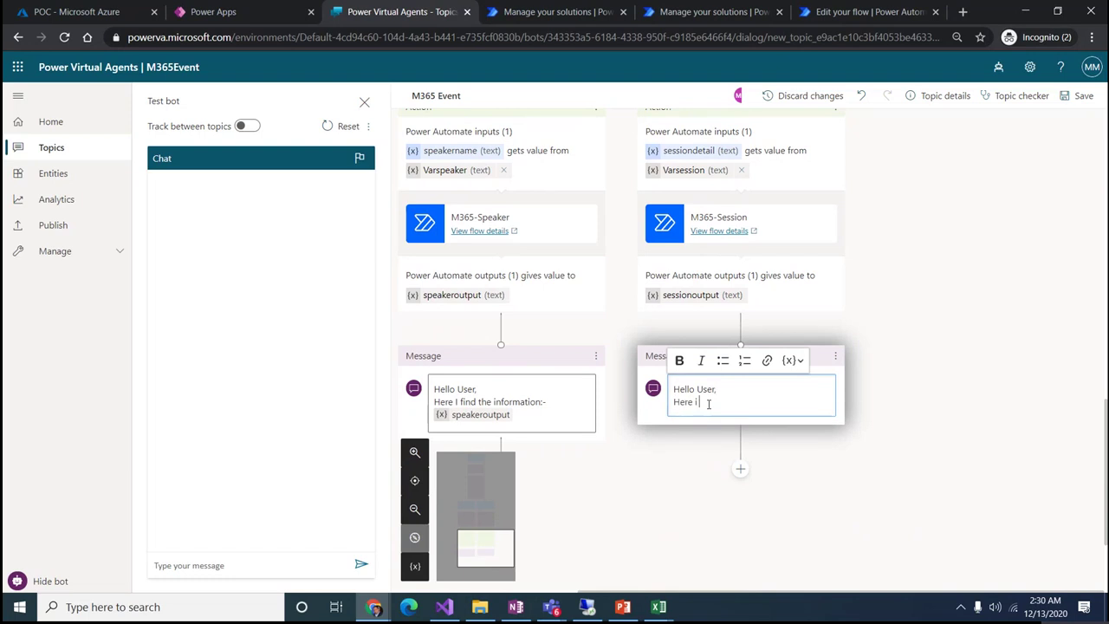
type(" find the information")
key("Return")
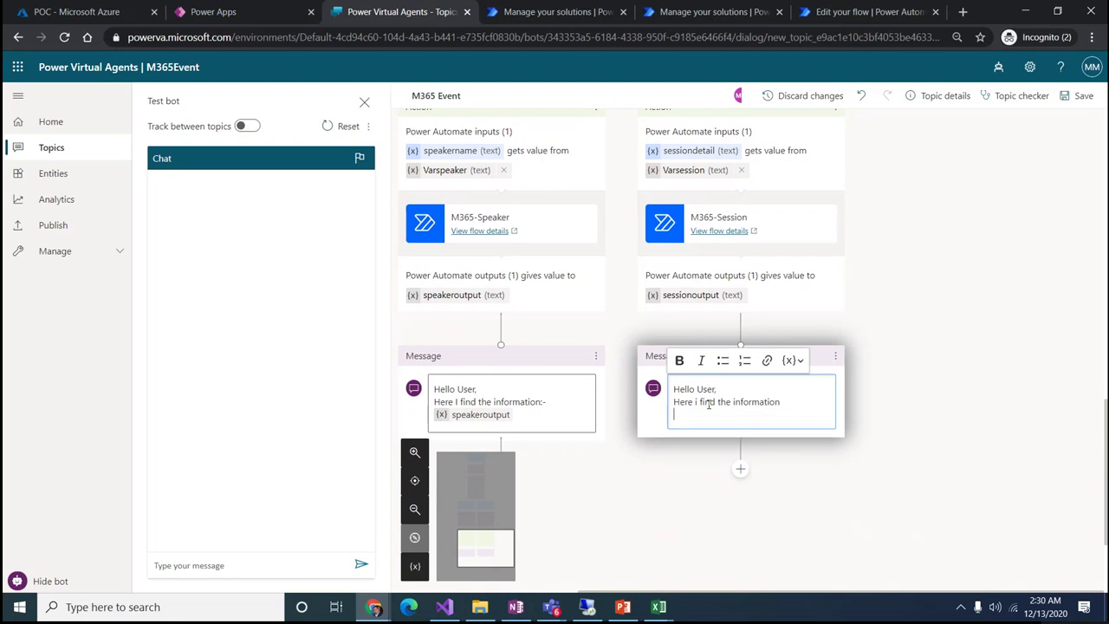
key("BackSpace")
type(":-")
key("Return")
Step: Insert the sessionoutput variable on the last line of the session message
left_click(792, 359)
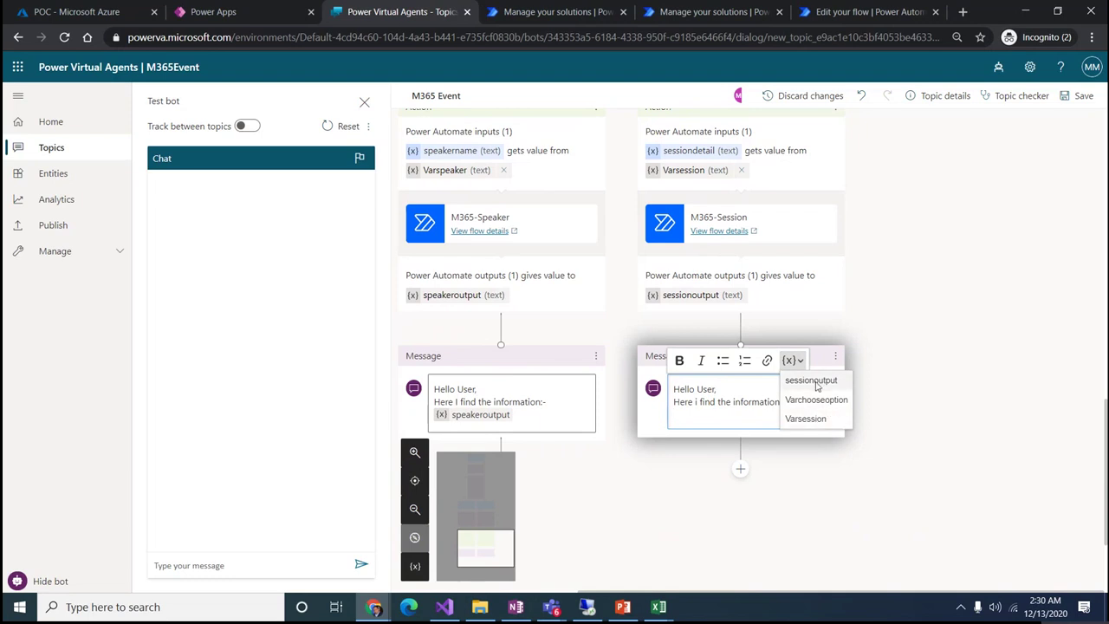
left_click(811, 380)
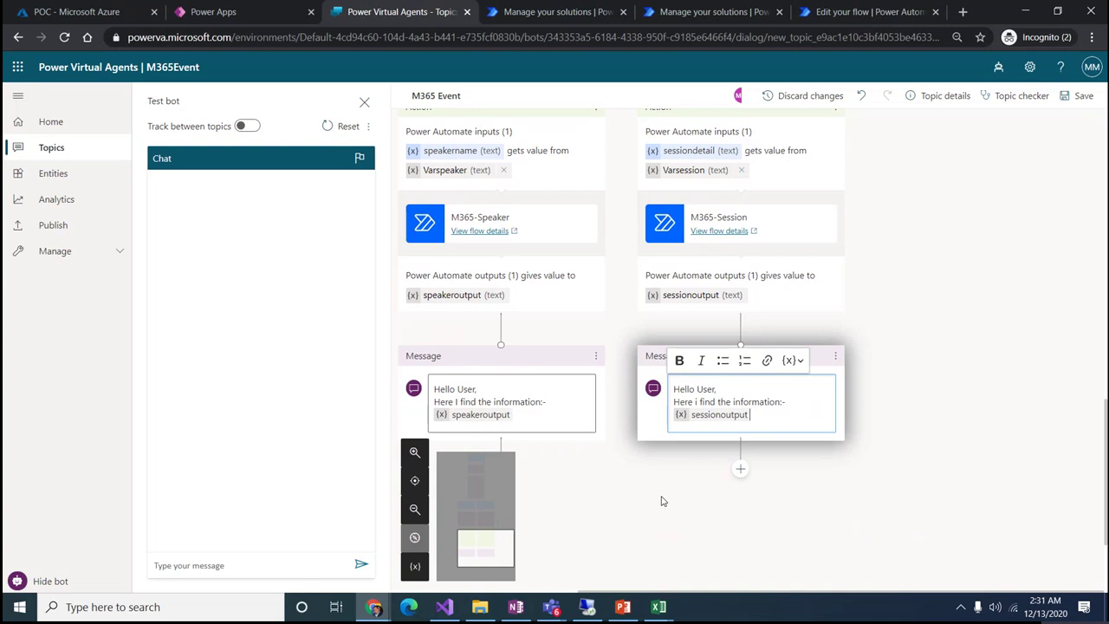
left_click(631, 538)
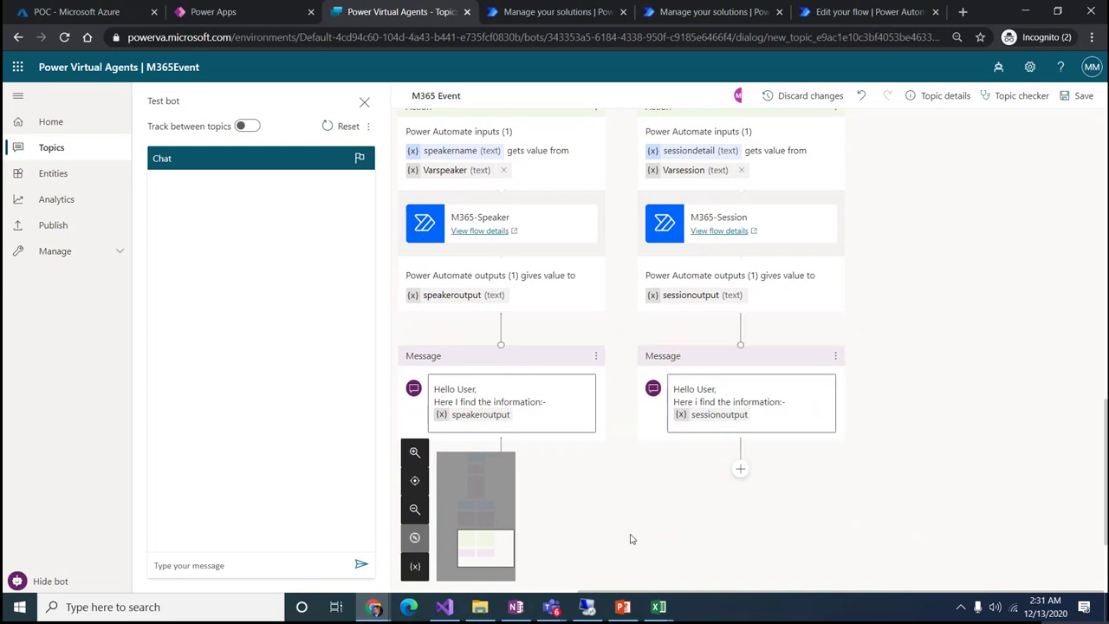
Step: Add a question node after the message that shows speakeroutput
scroll(633, 526, "down", 2)
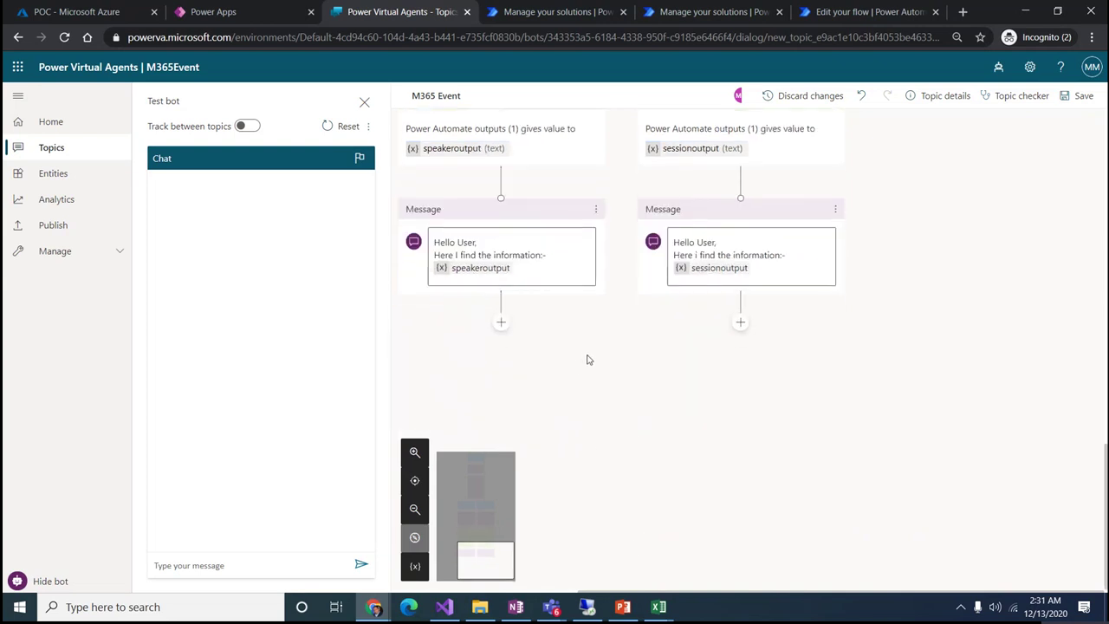
left_click(501, 323)
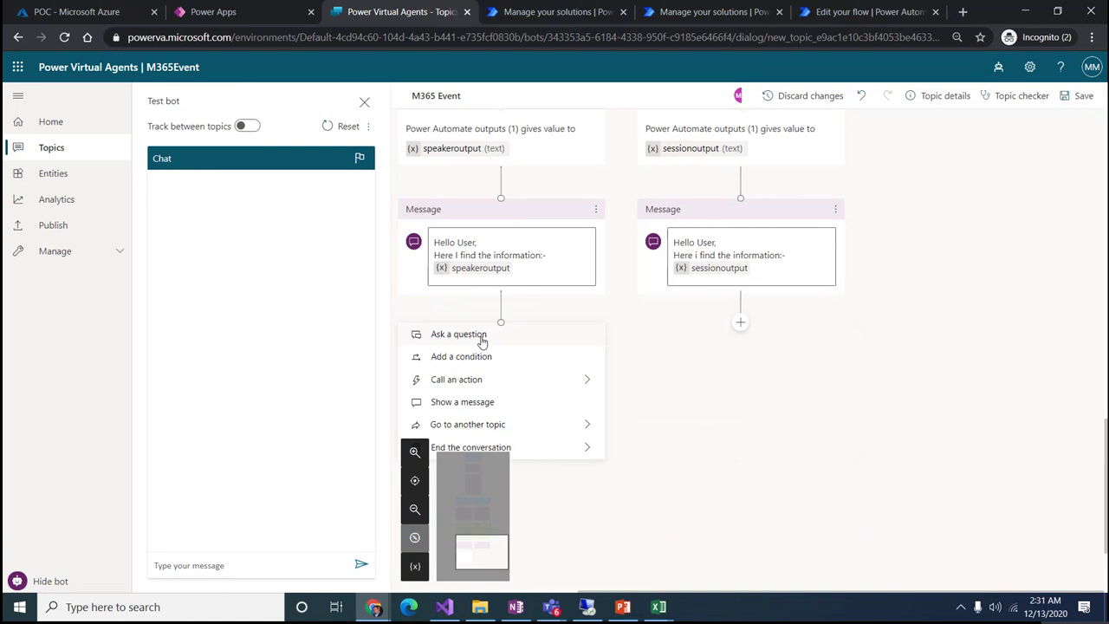
left_click(483, 337)
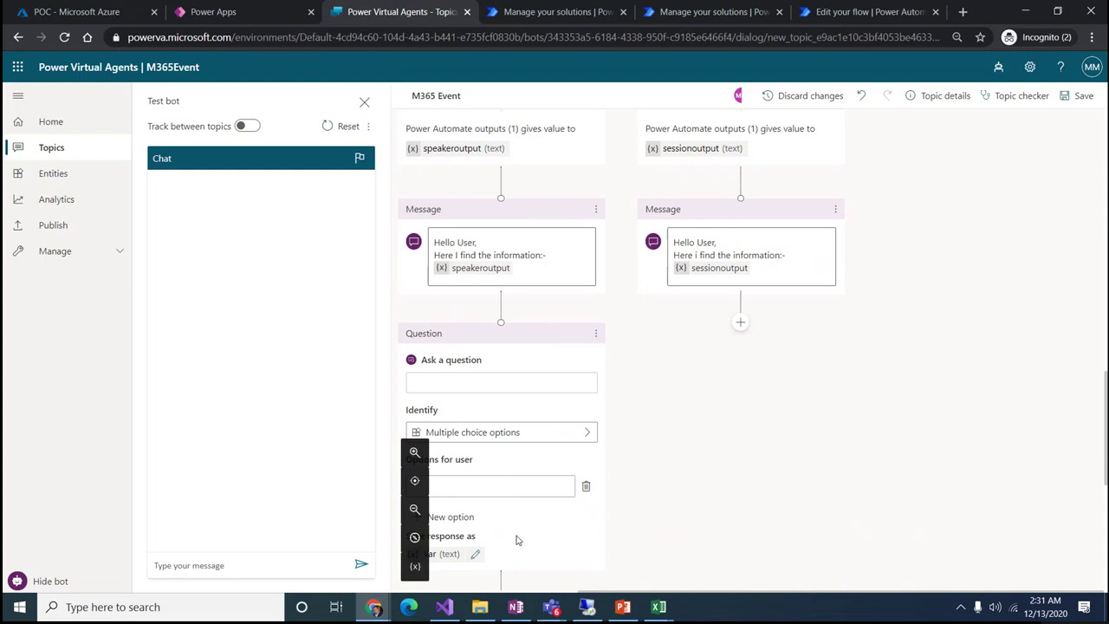
left_click(414, 537)
left_click_drag(466, 530, 457, 532)
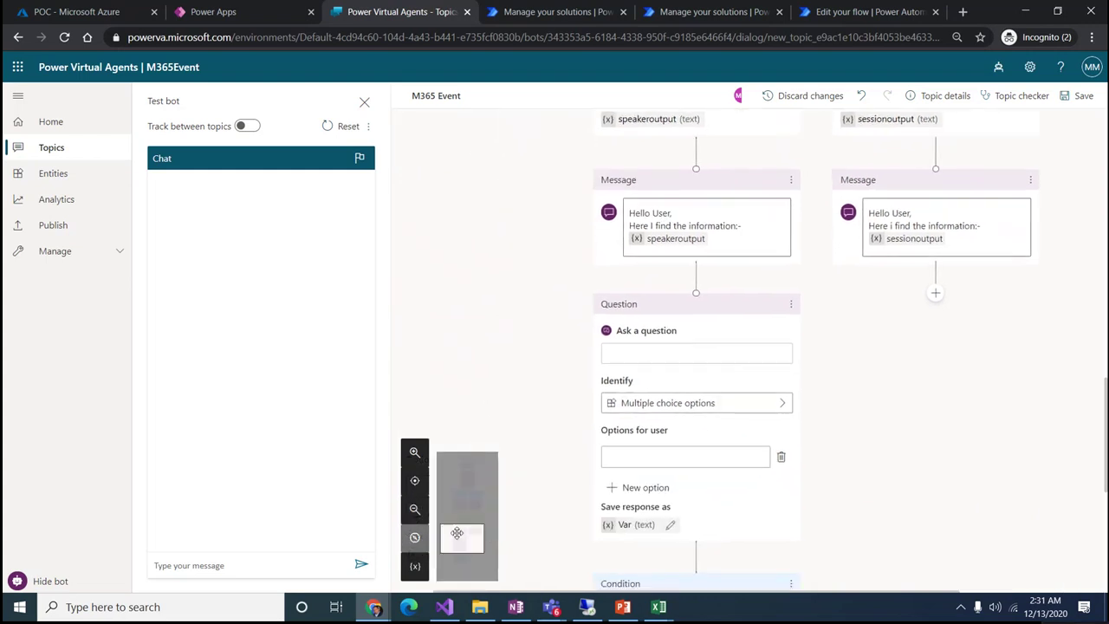
left_click(414, 537)
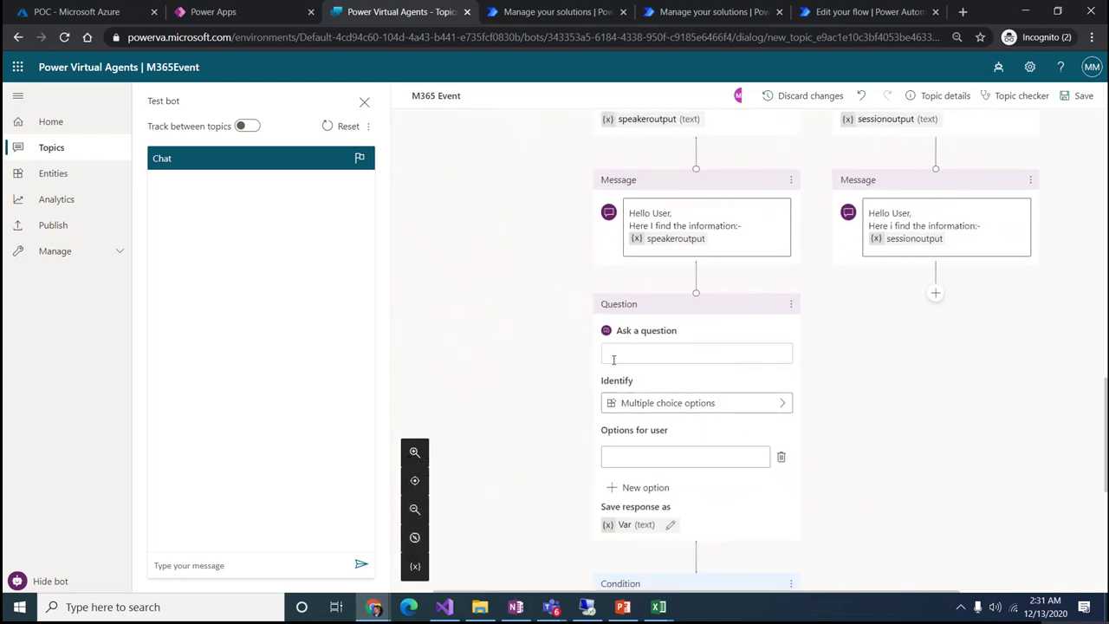
Step: Set the new question's text to "Do you want any other information related to speaker or session."
left_click(623, 353)
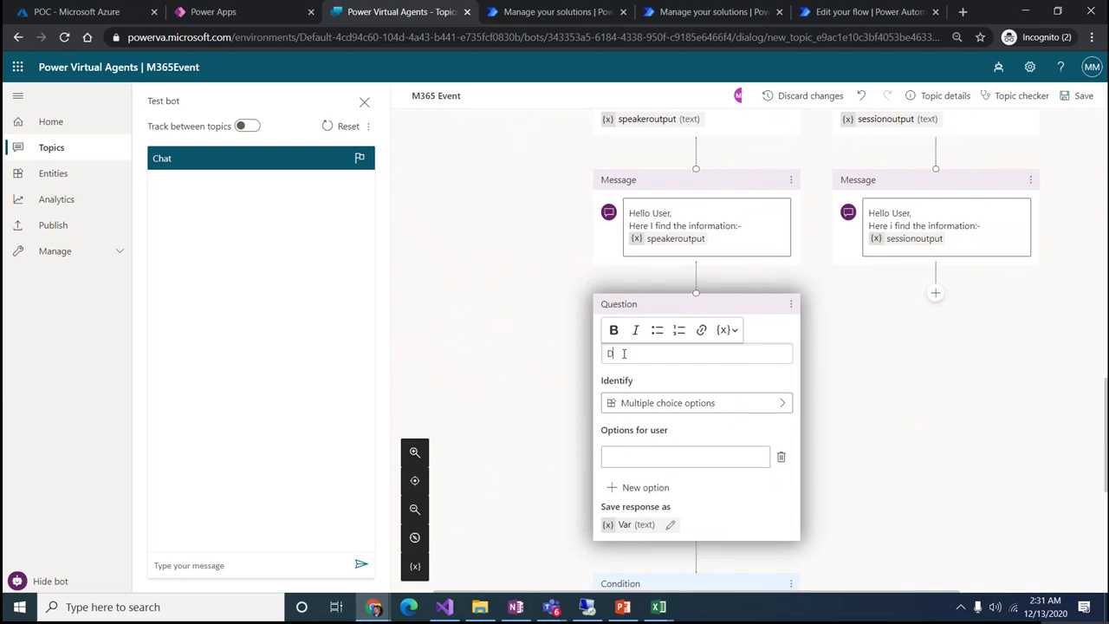
type("Do you have any question")
left_click_drag(639, 352, 725, 355)
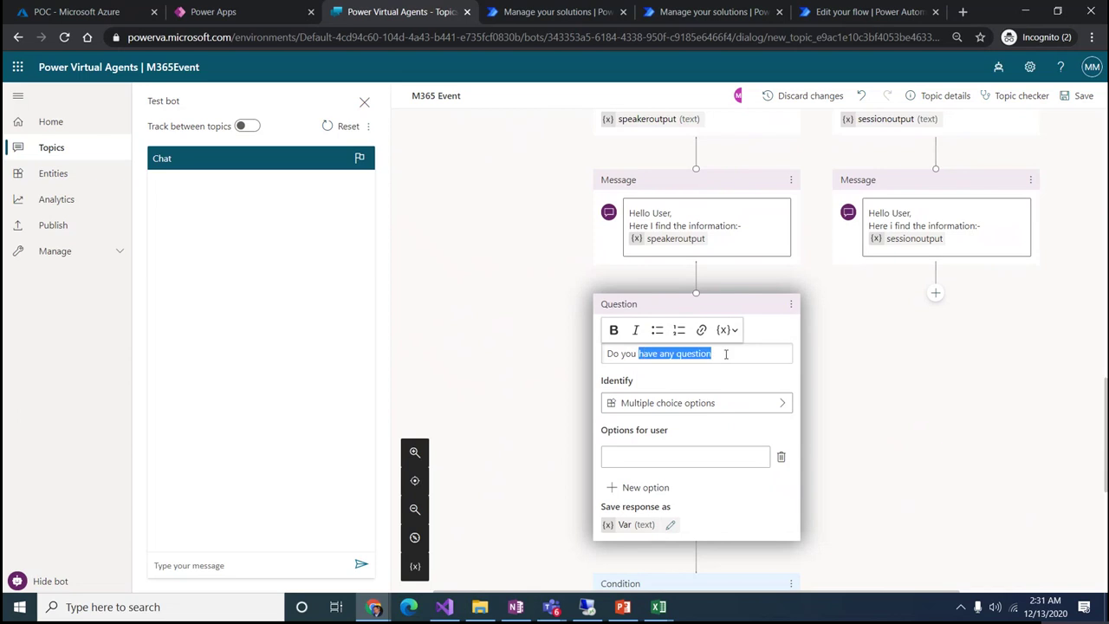
type("ne")
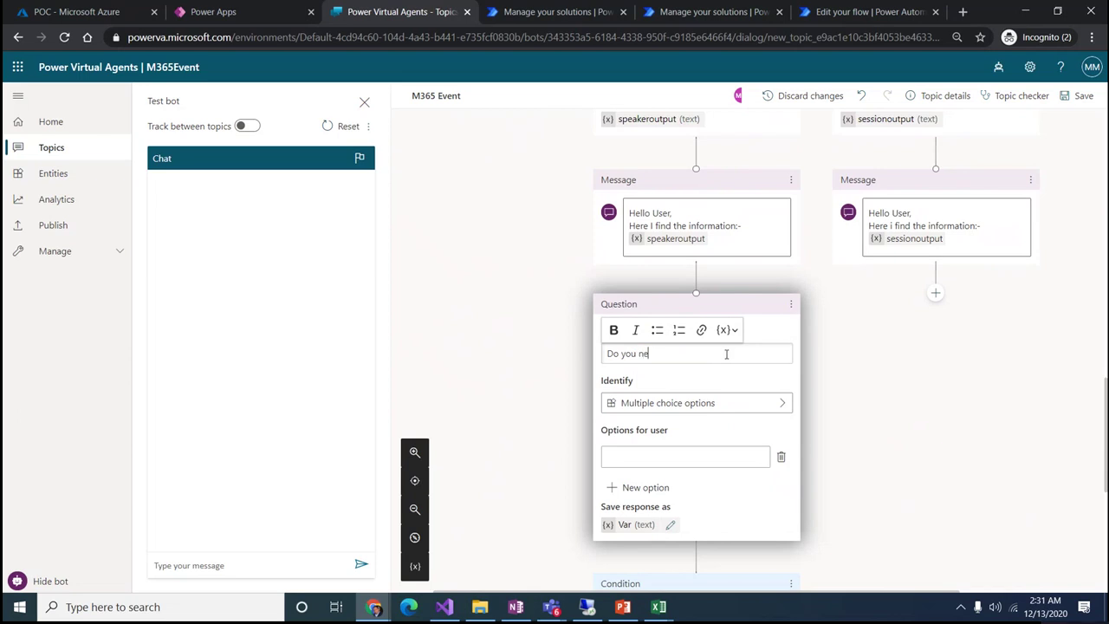
type("want")
key("BackSpace")
key("BackSpace")
key("BackSpace")
key("BackSpace")
type("want any other information related ")
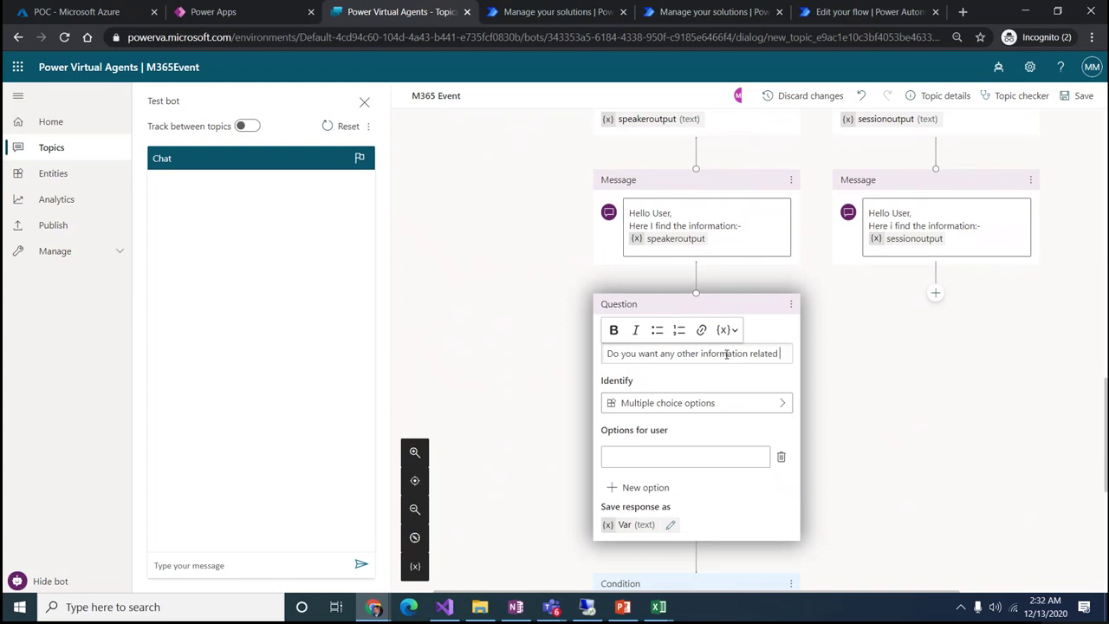
type("to speake")
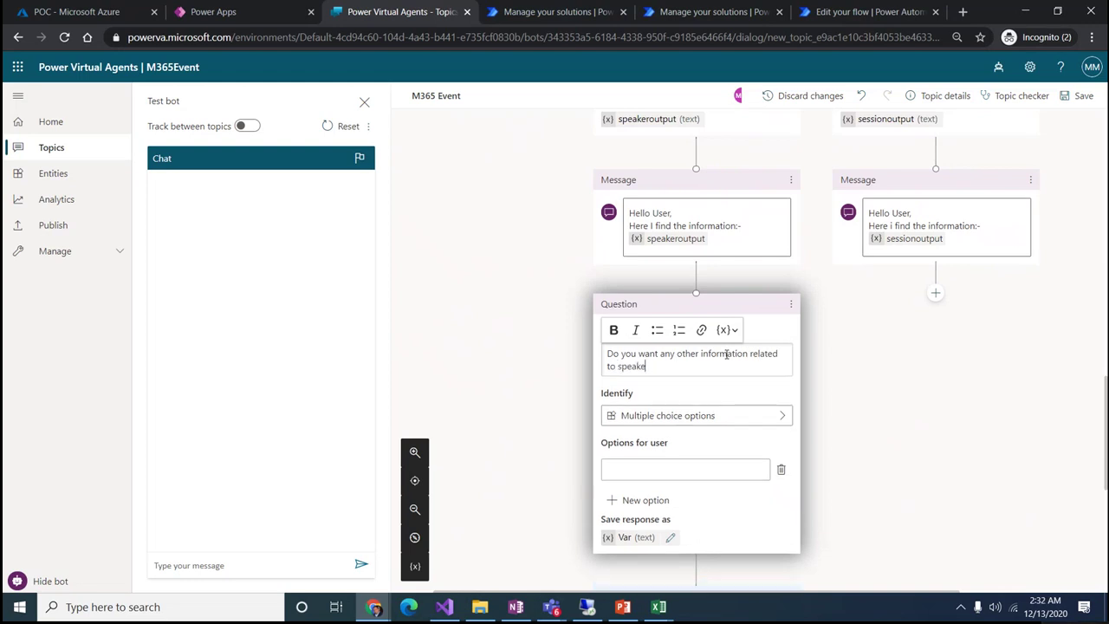
type("r or sesison.")
right_click(676, 367)
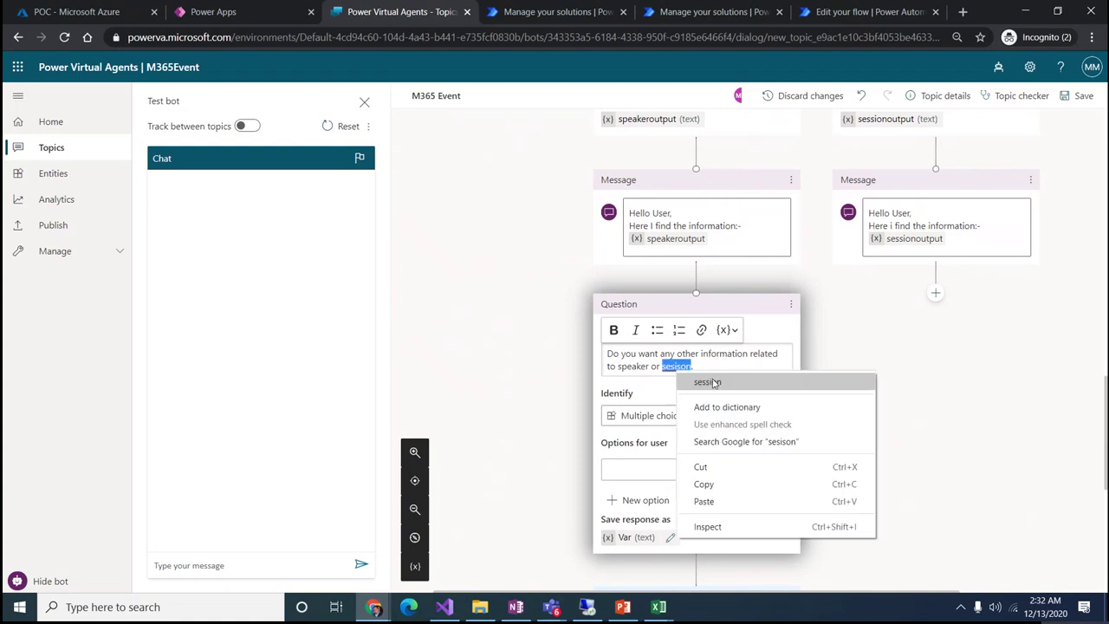
left_click(710, 382)
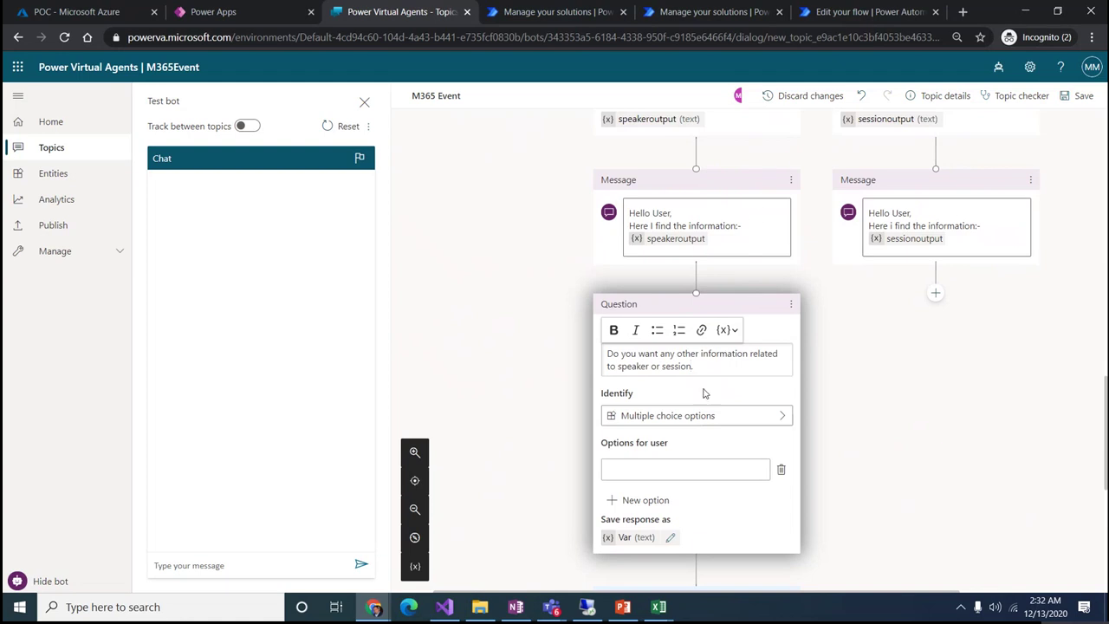
Step: Have the question identify multiple choice options and give it the two options "yes" and "no"
left_click(680, 416)
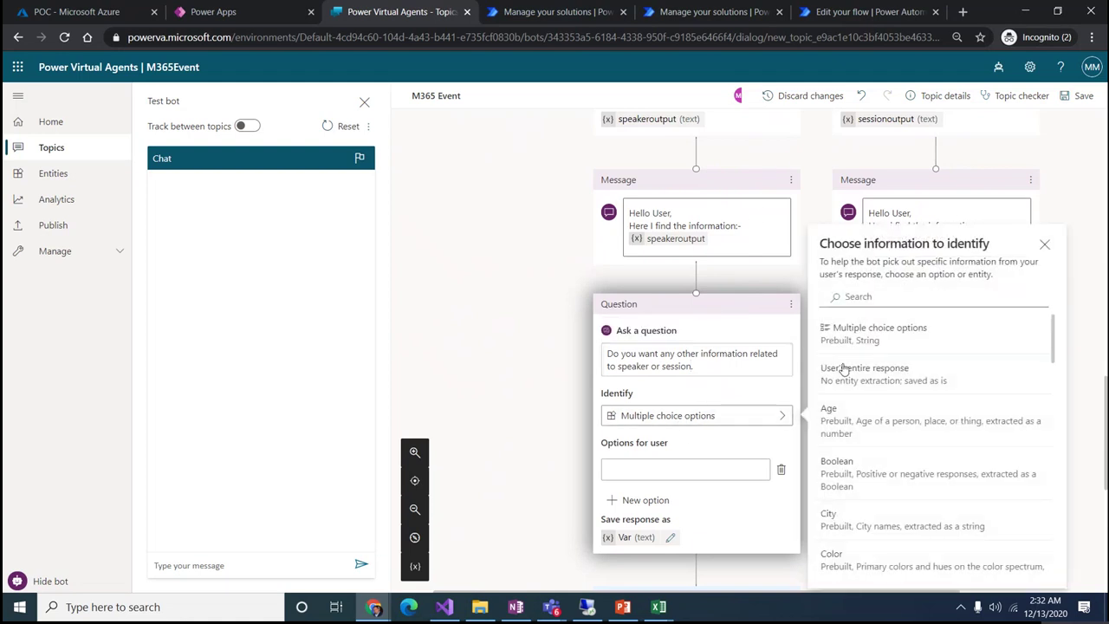
left_click(863, 338)
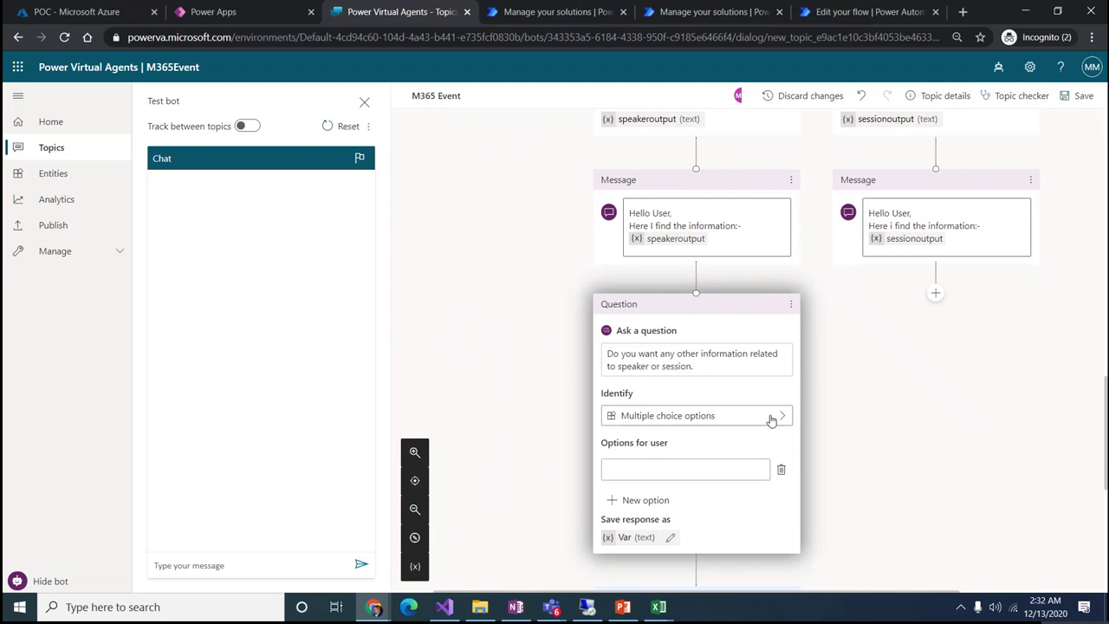
left_click(674, 469)
type("yes")
left_click(645, 500)
type("no")
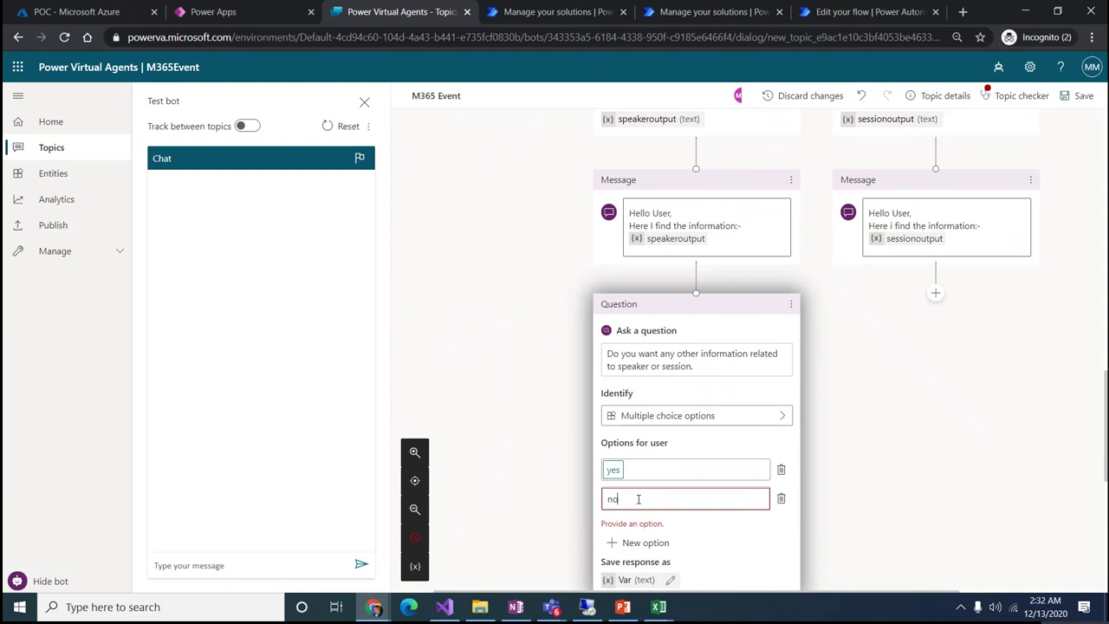
left_click(909, 502)
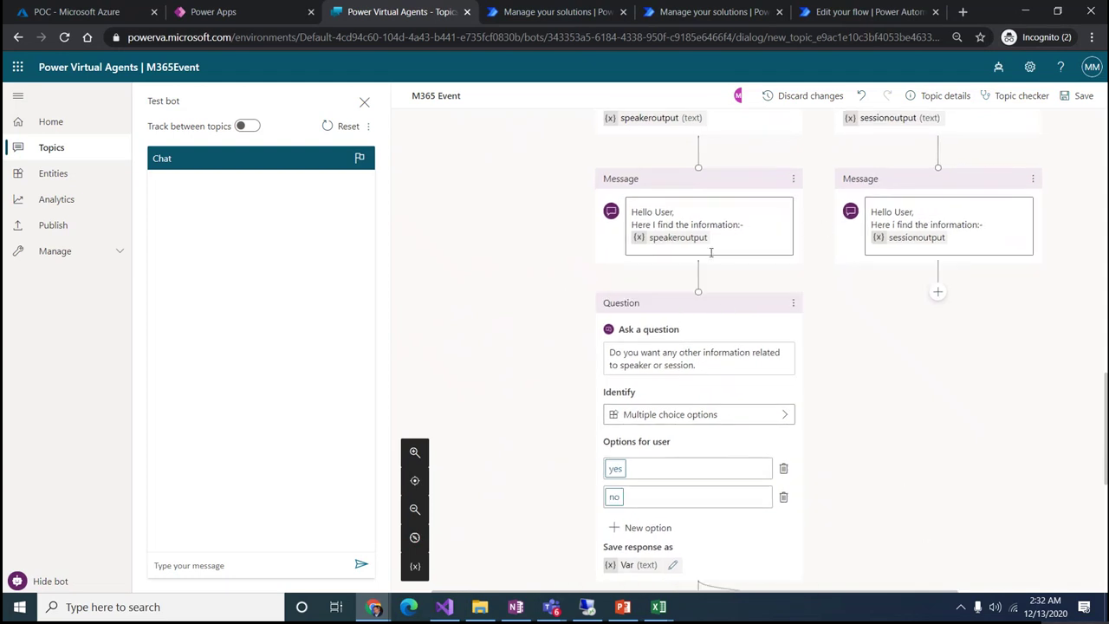
Step: Connect the session branch's message to the same follow-up question so both branches share it
left_click(936, 294)
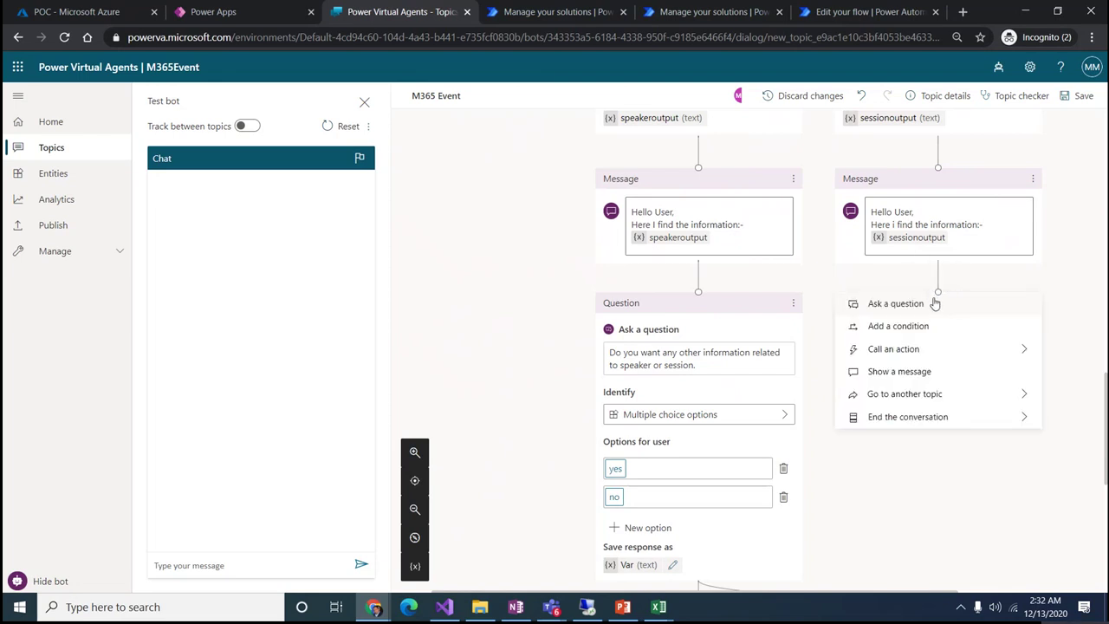
left_click_drag(937, 260, 699, 296)
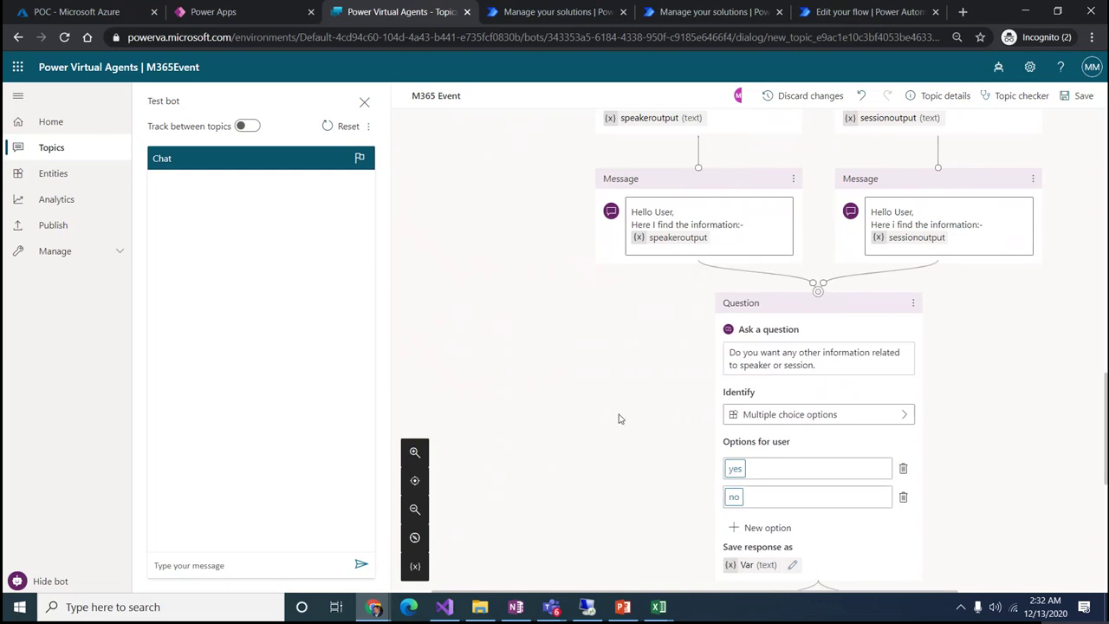
scroll(618, 418, "down", 4)
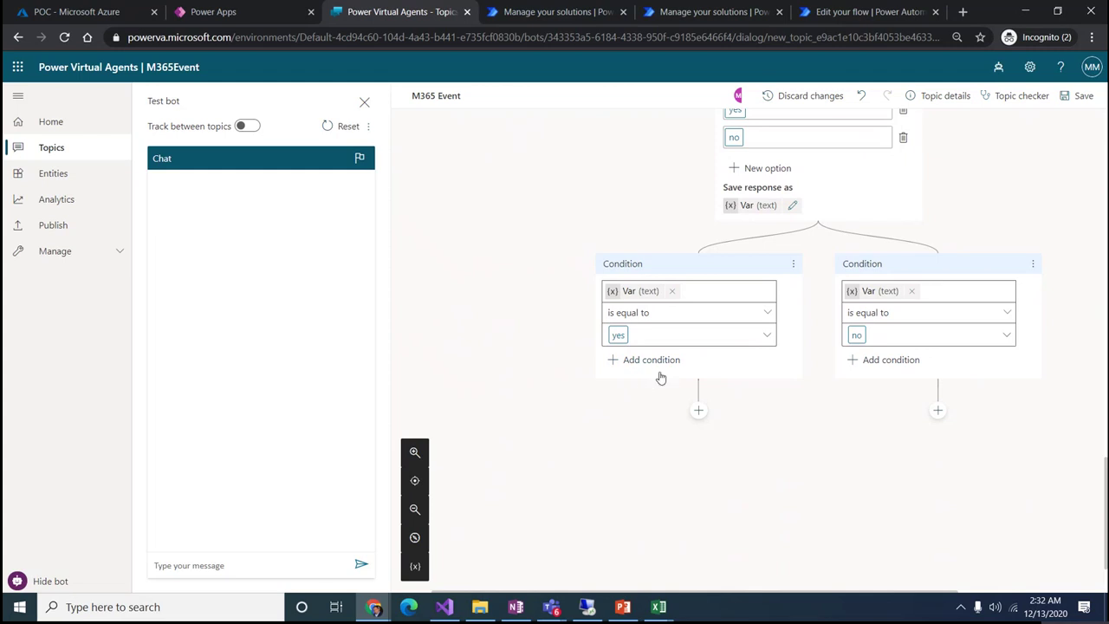
Step: Rename the variable that stores the follow-up question's response to VarAnotherQuestion
scroll(784, 355, "up", 2)
left_click(792, 349)
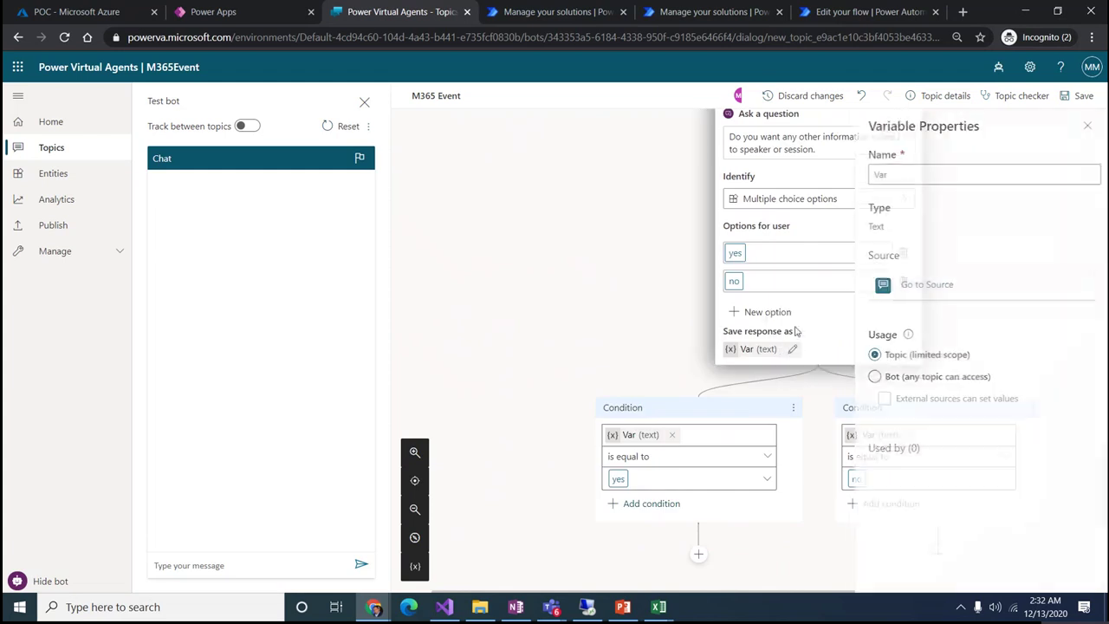
left_click(917, 173)
type("another")
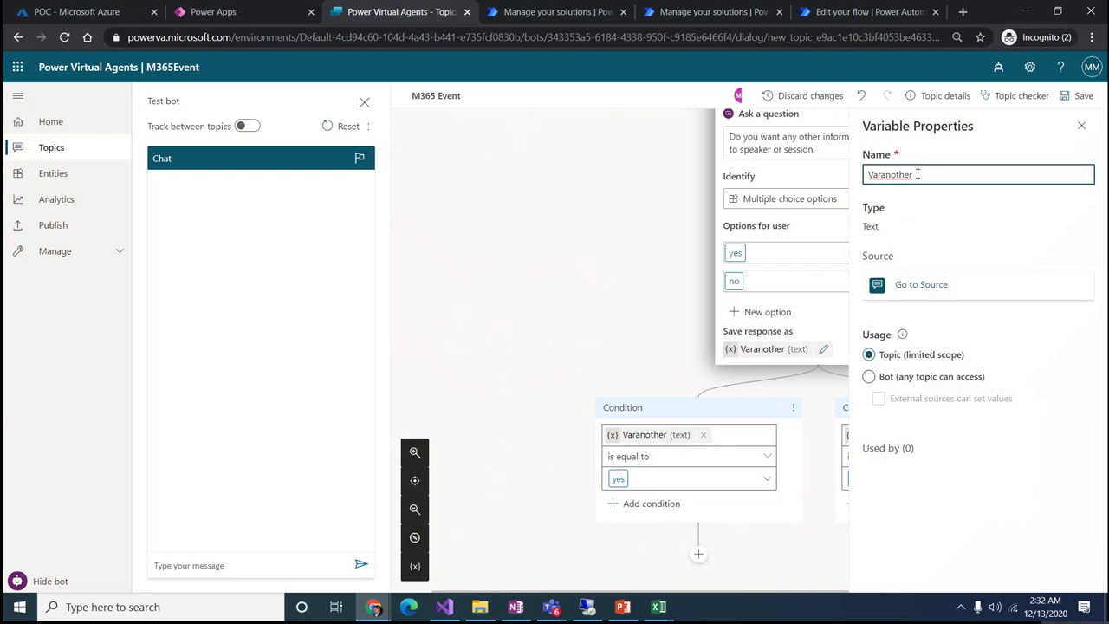
type("question")
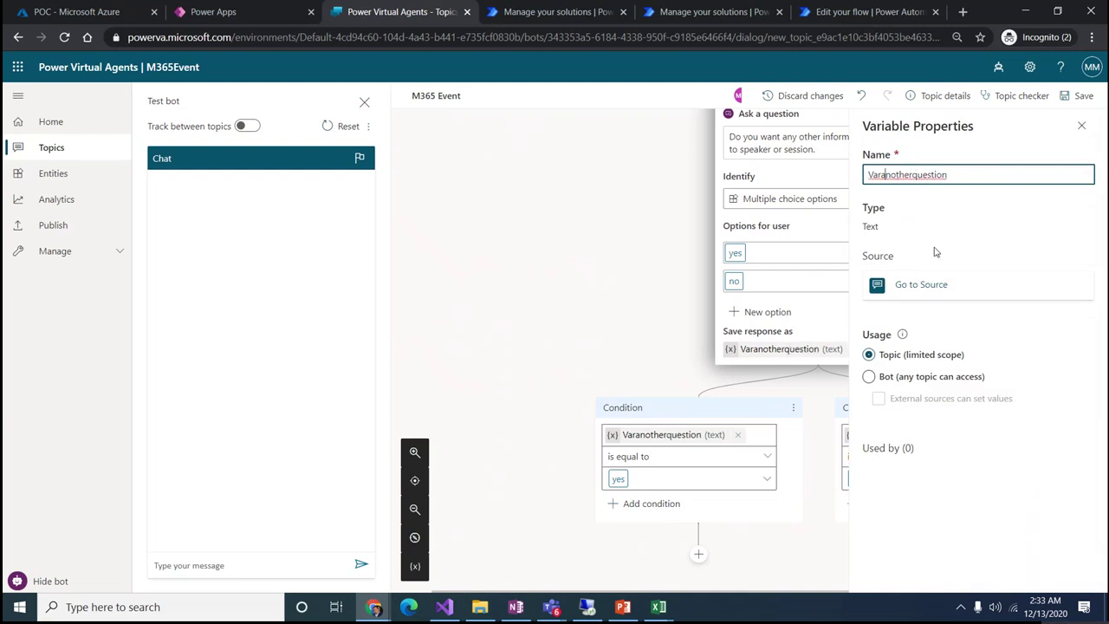
key("BackSpace")
type("A")
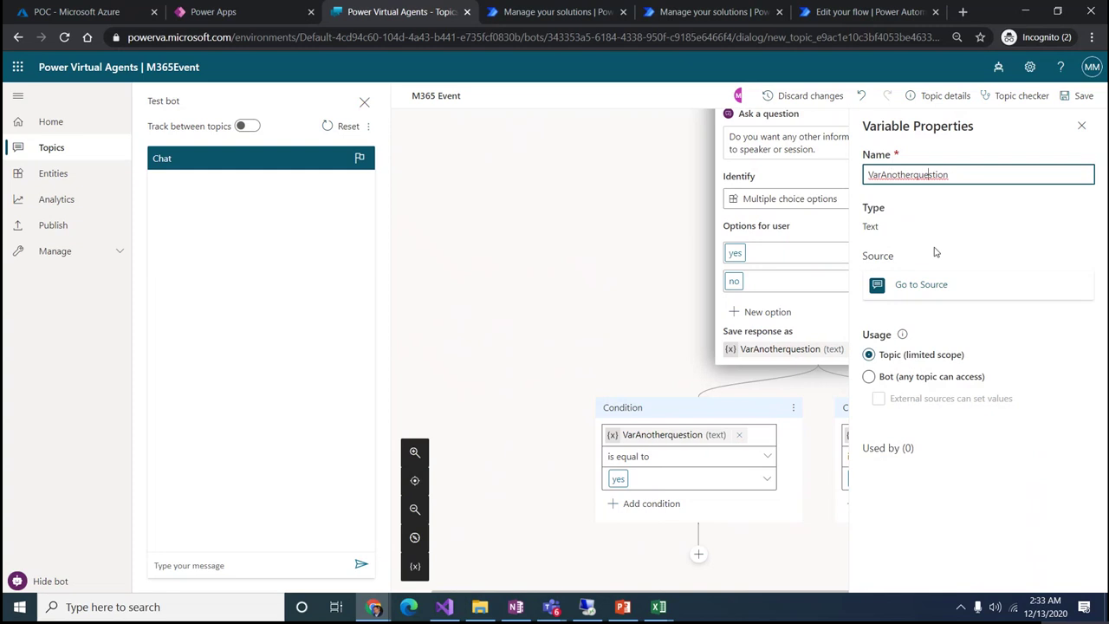
key("BackSpace")
type("Q")
left_click(1080, 127)
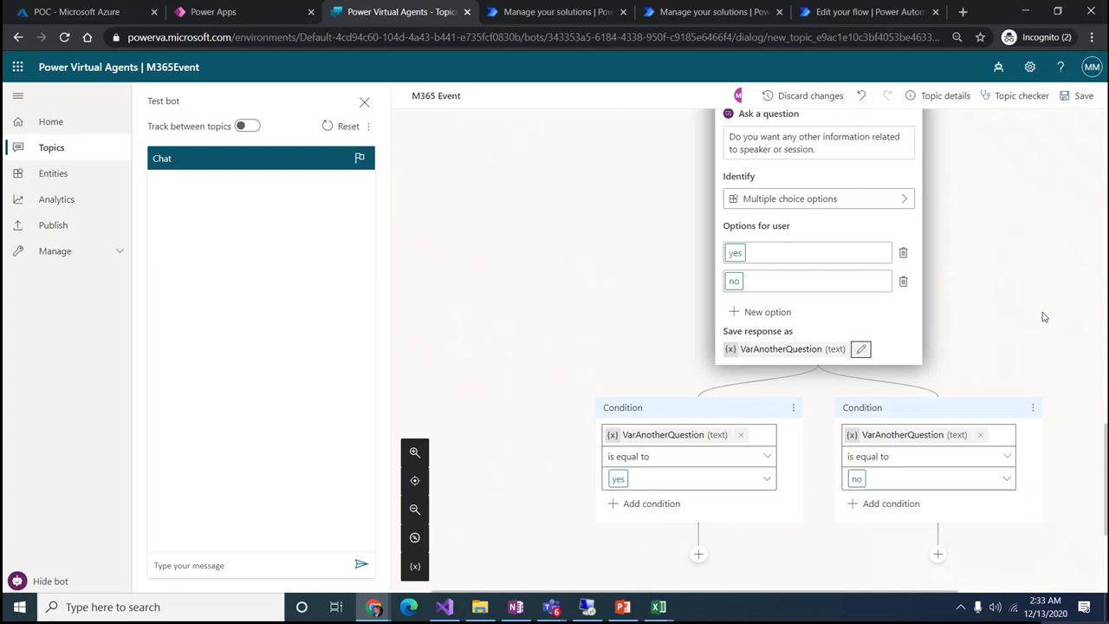
left_click(961, 340)
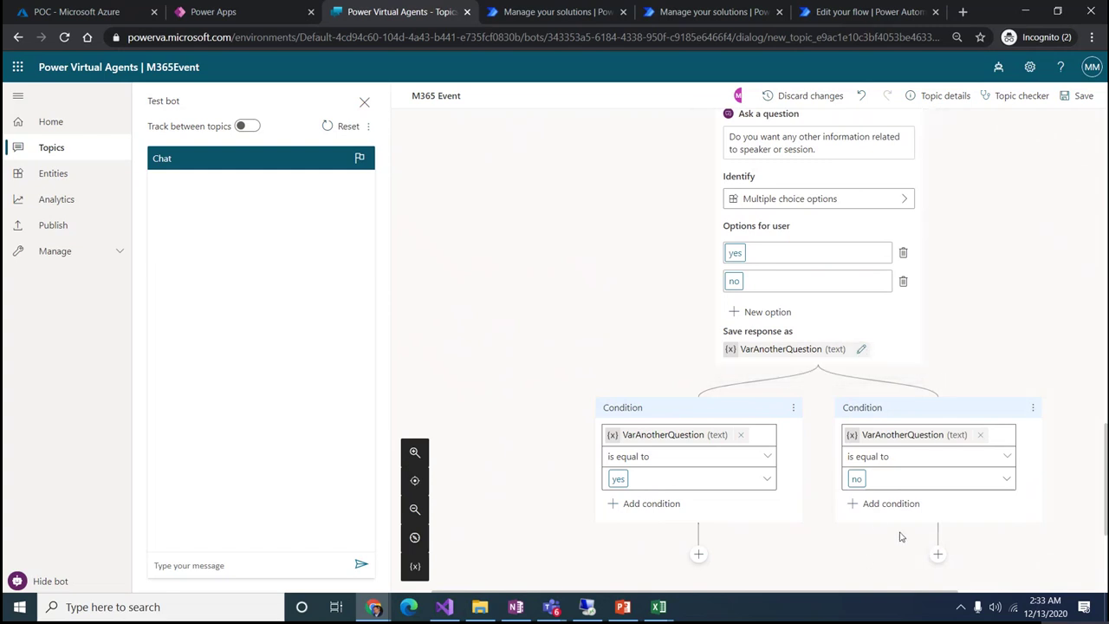
Step: Finish the follow-up question's "no" branch by ending the conversation with a survey
scroll(929, 496, "down", 1)
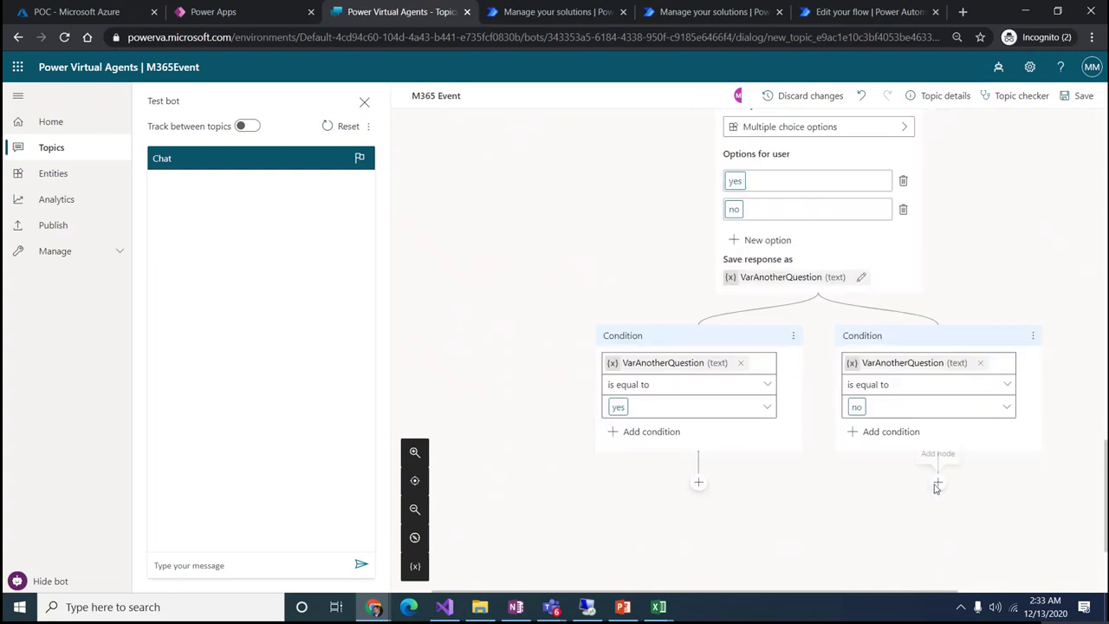
left_click(937, 483)
scroll(936, 511, "down", 2)
mouse_move(915, 455)
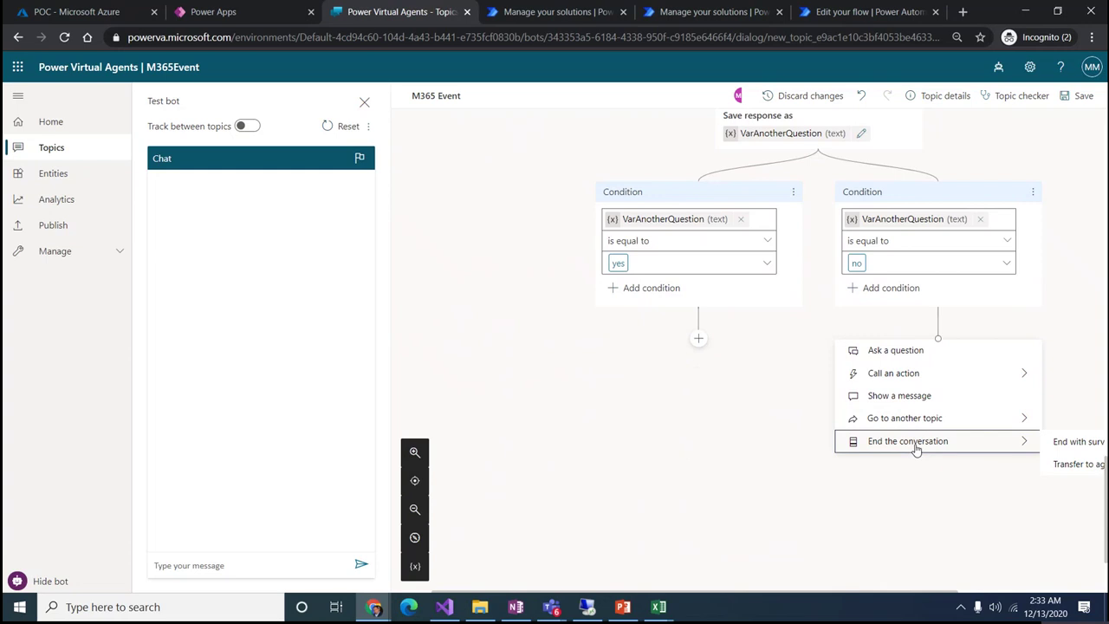
left_click(1063, 442)
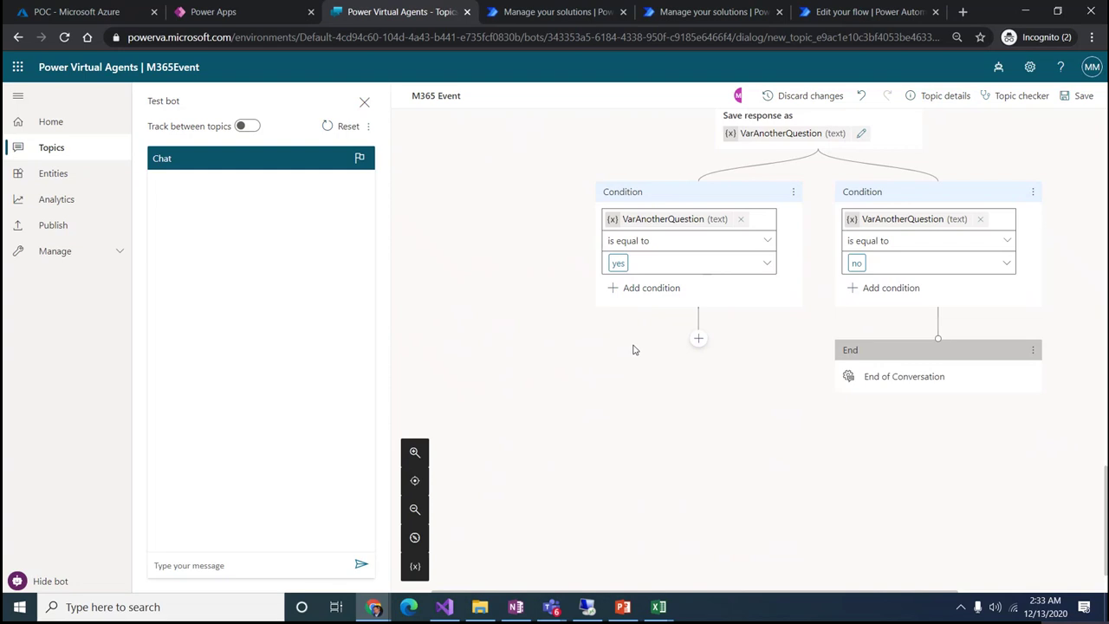
Step: Add a message node beneath the follow-up question's "yes" condition and select the connector leading to it
left_click(698, 338)
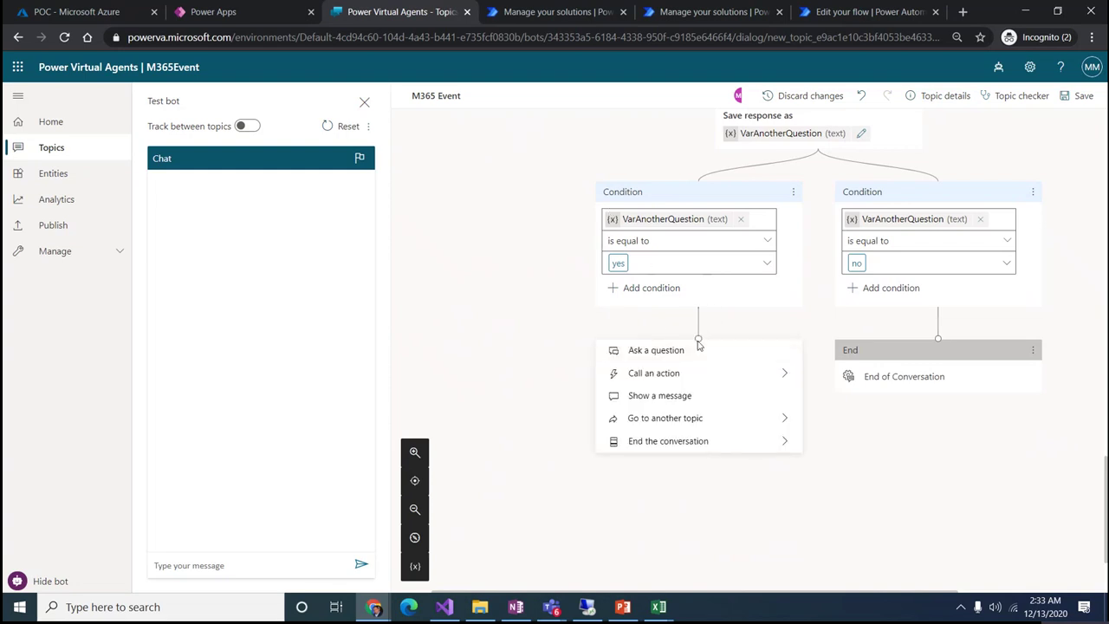
left_click(698, 338)
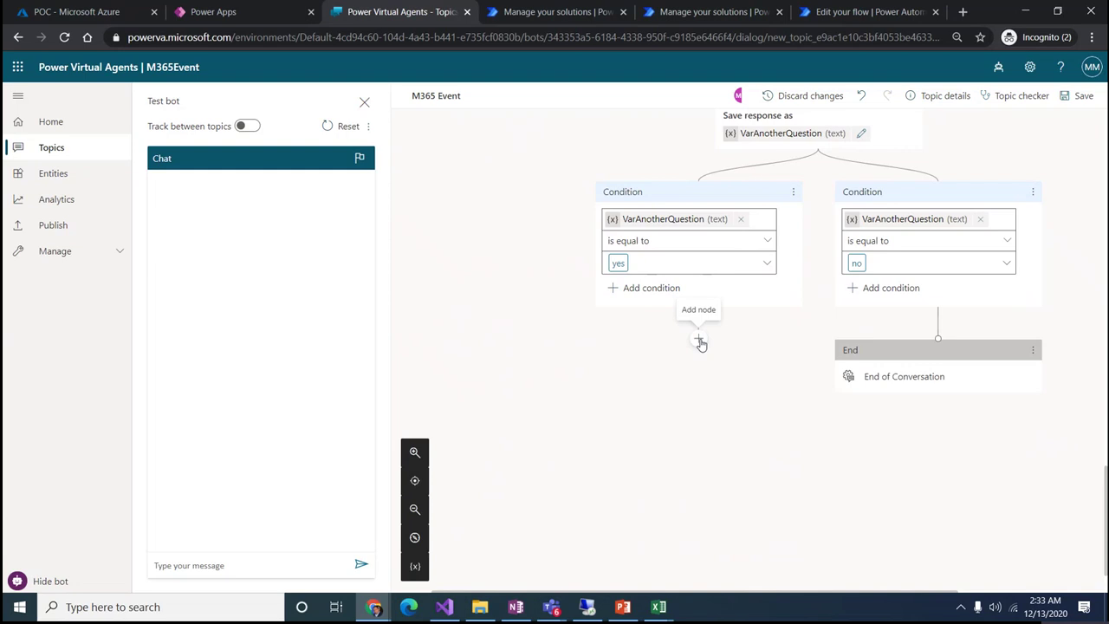
left_click(698, 339)
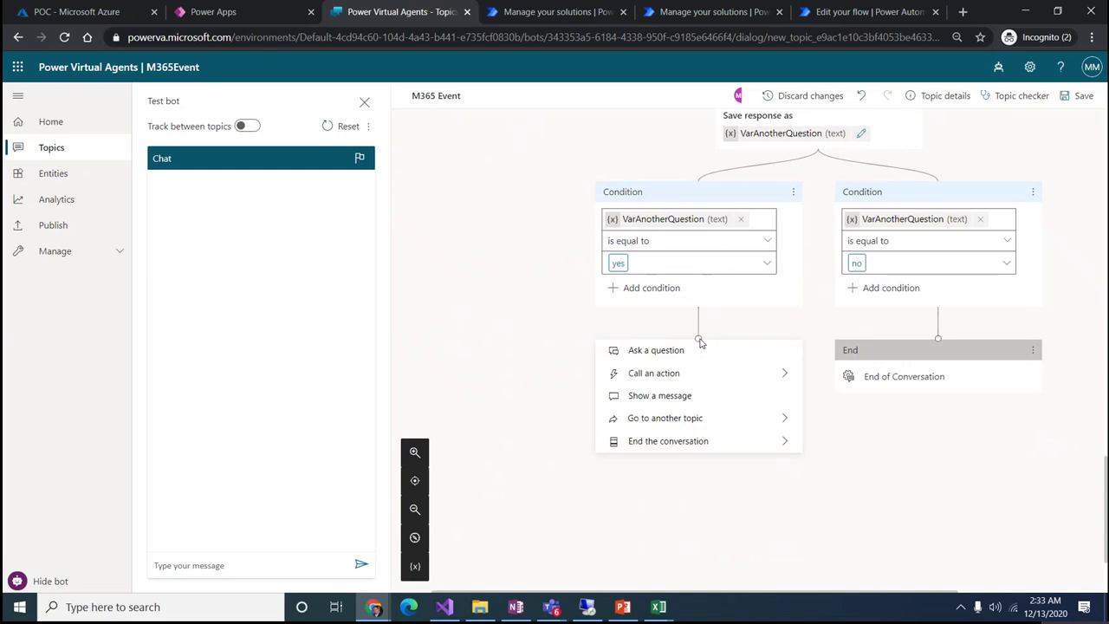
left_click(678, 397)
left_click(637, 479)
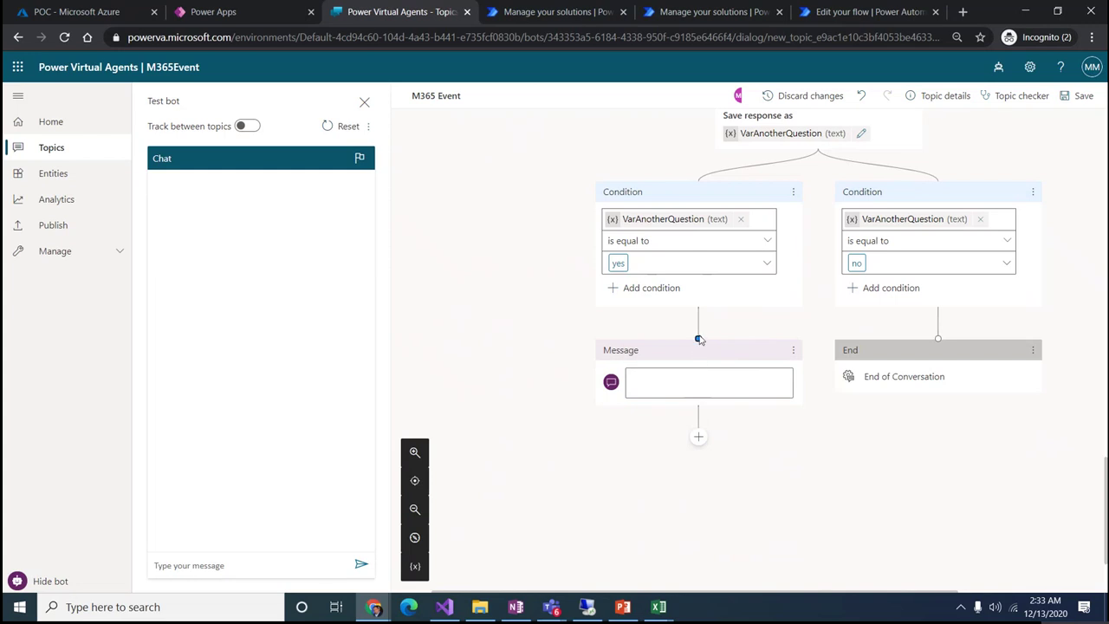
Step: Reroute the "yes" condition's connector back to the "choose one option" question and delete the detached empty message
scroll(612, 378, "up", 2)
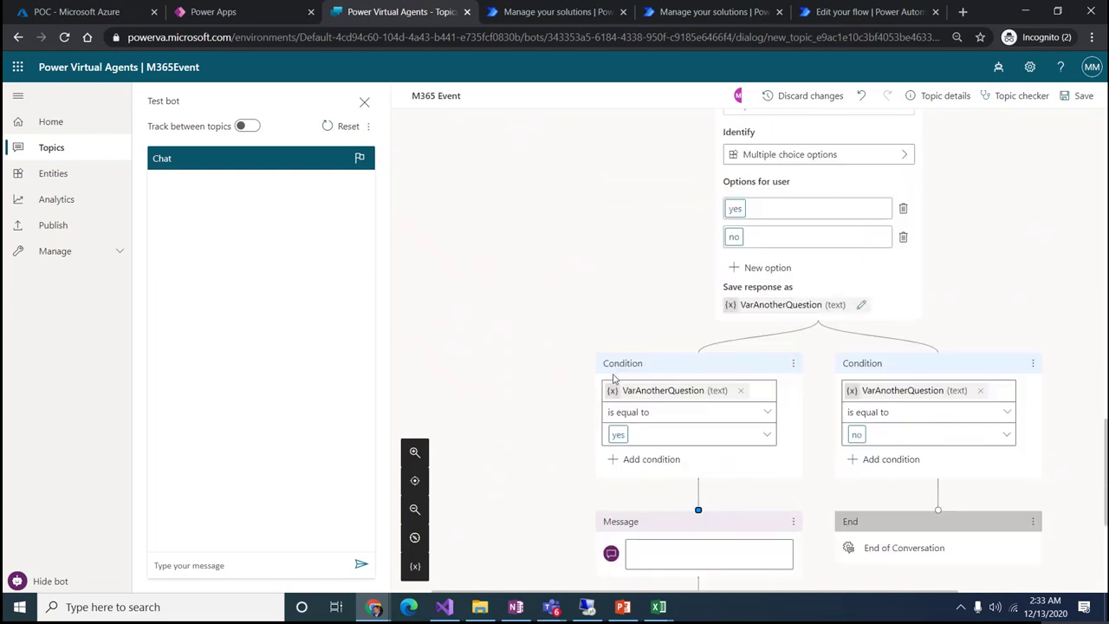
scroll(612, 378, "up", 10)
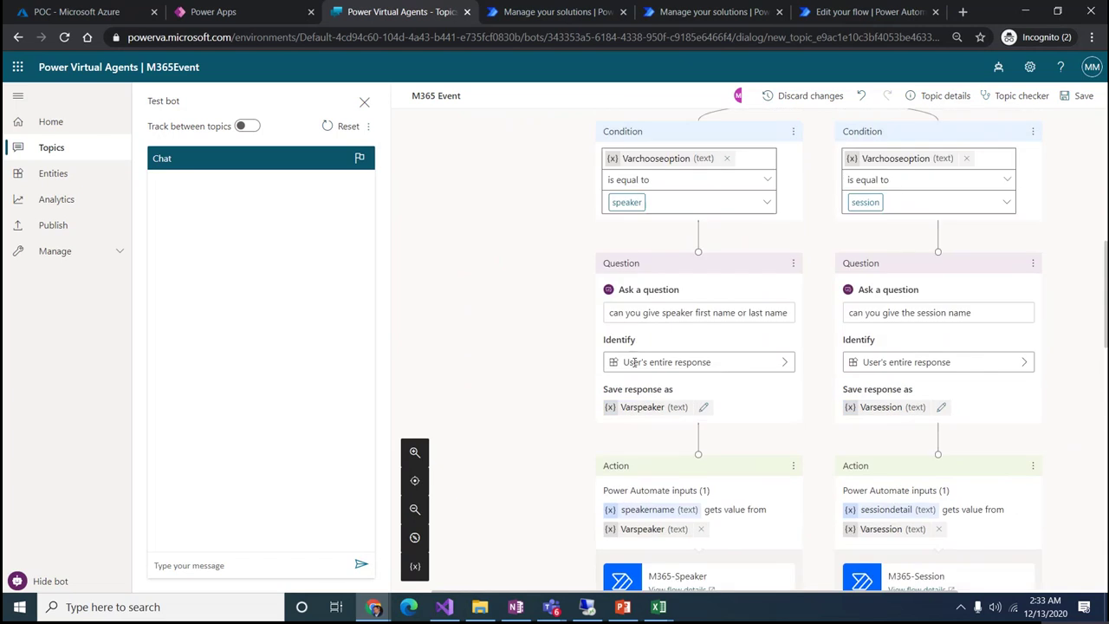
scroll(635, 362, "up", 7)
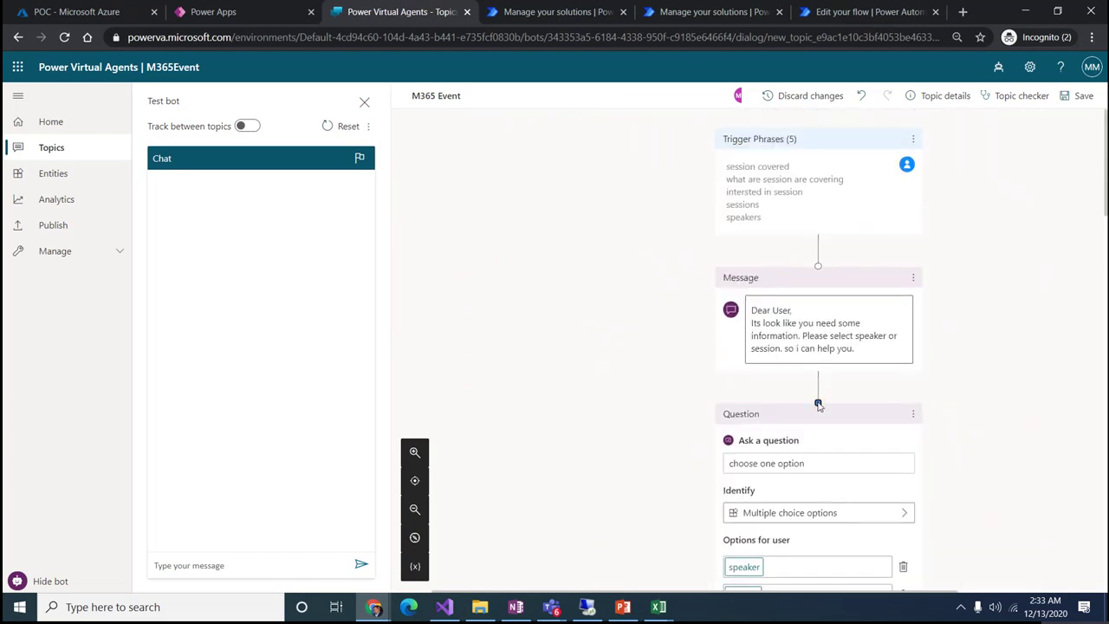
left_click(817, 403)
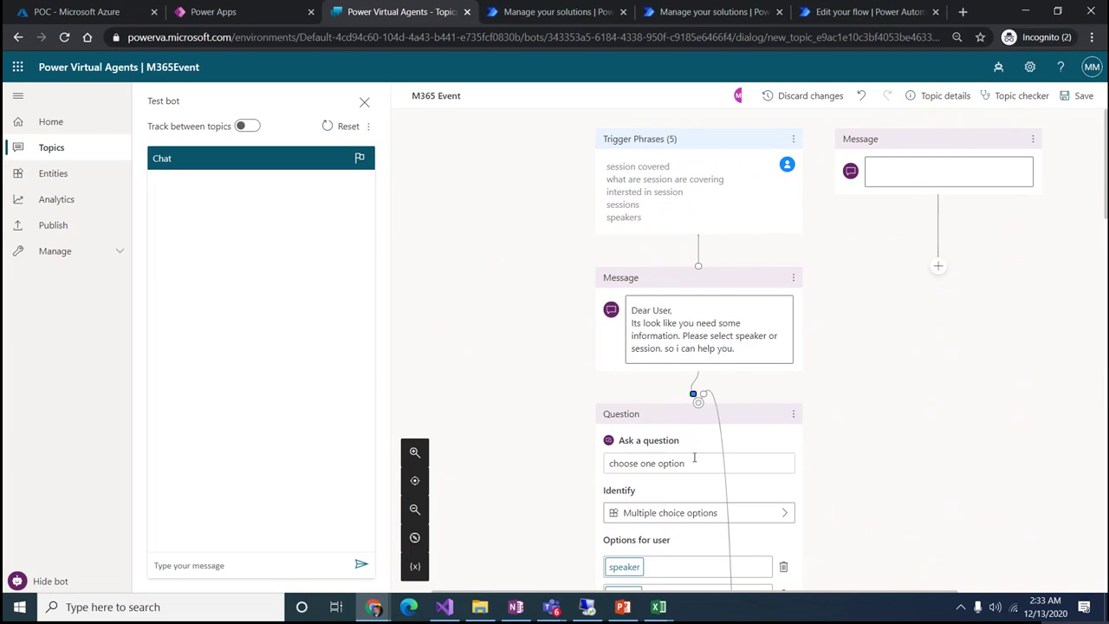
left_click(1031, 138)
left_click(967, 144)
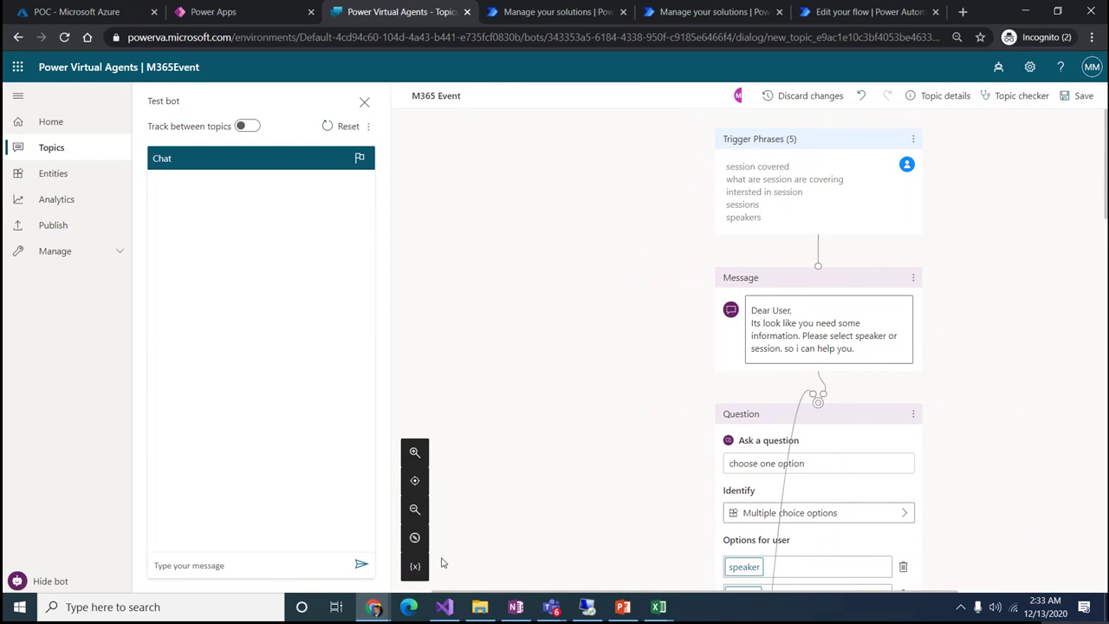
Step: Trace the loop connector through the whole topic down to the "yes" and "no" conditions, and save the topic
left_click(414, 538)
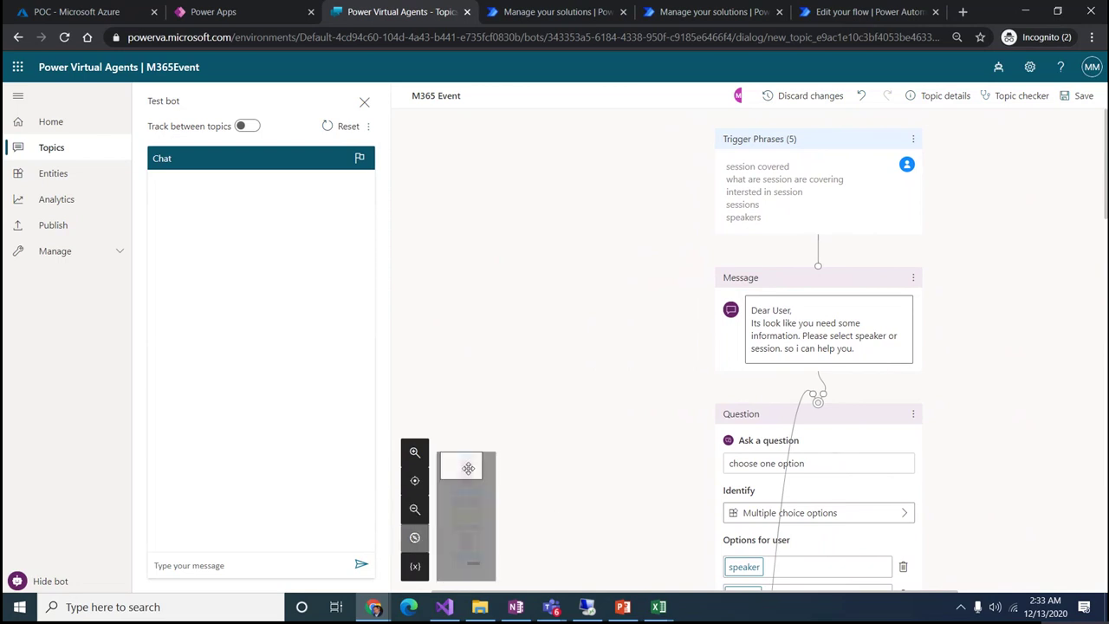
left_click_drag(468, 468, 466, 487)
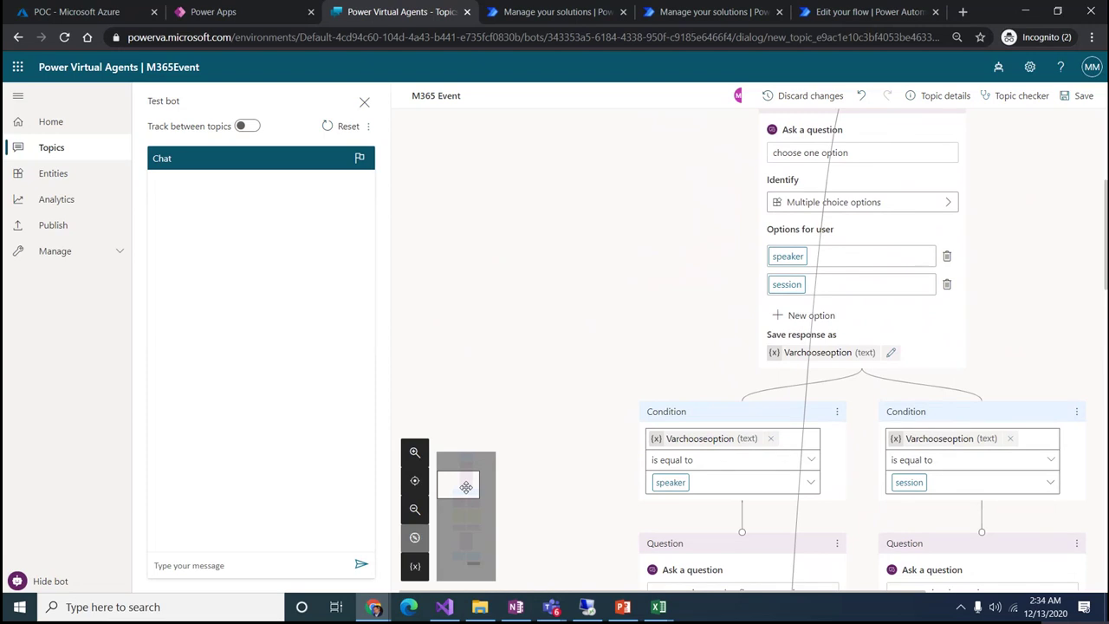
left_click_drag(466, 486, 466, 502)
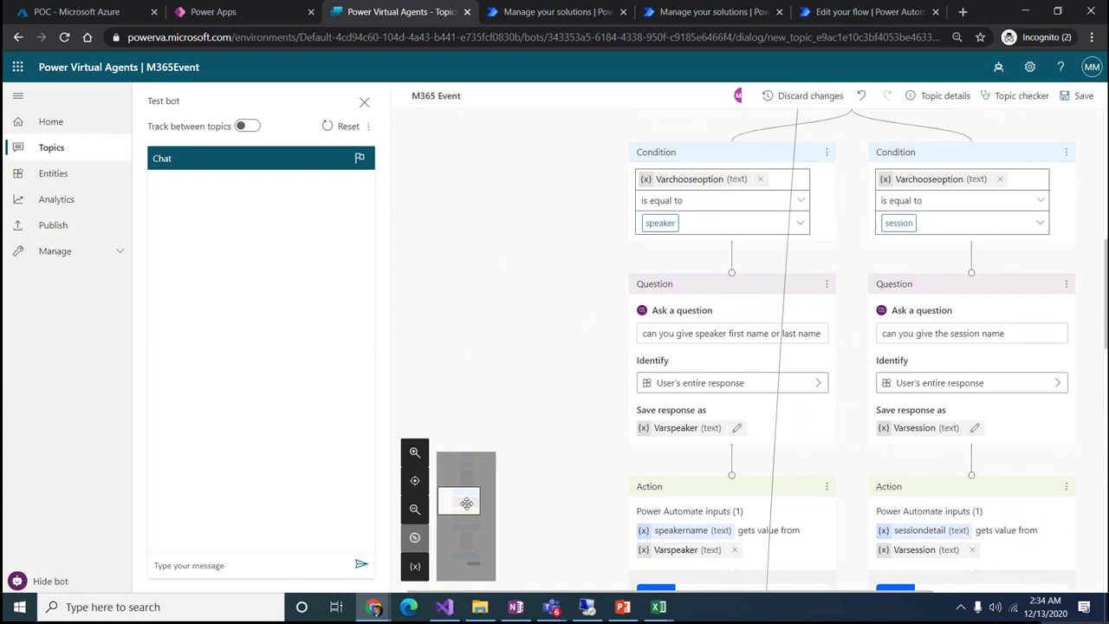
left_click_drag(466, 502, 467, 503)
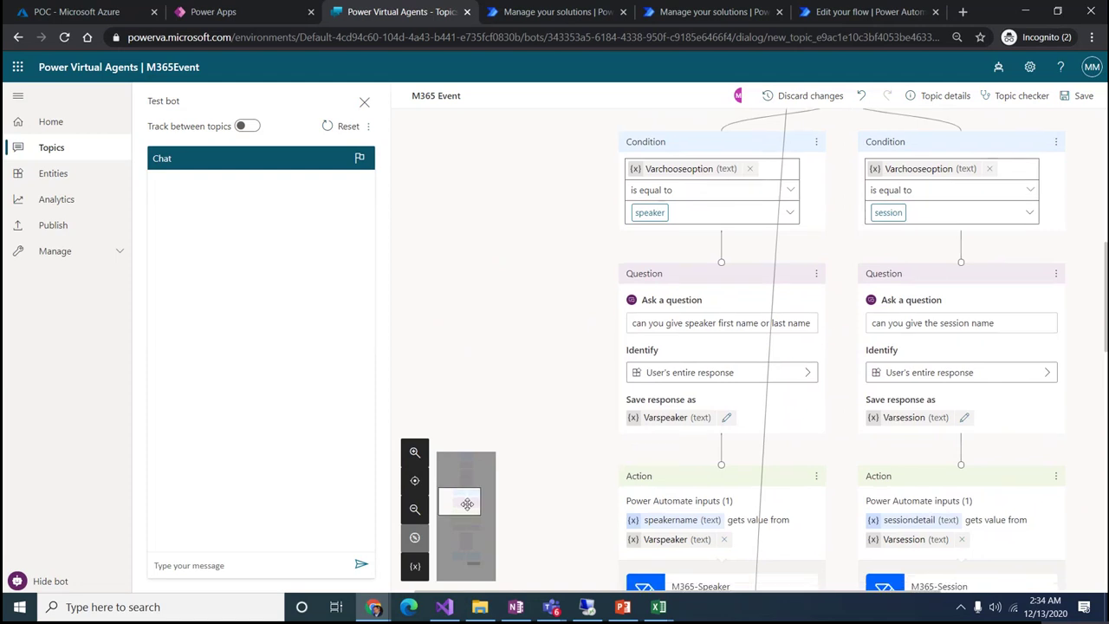
left_click_drag(467, 503, 467, 519)
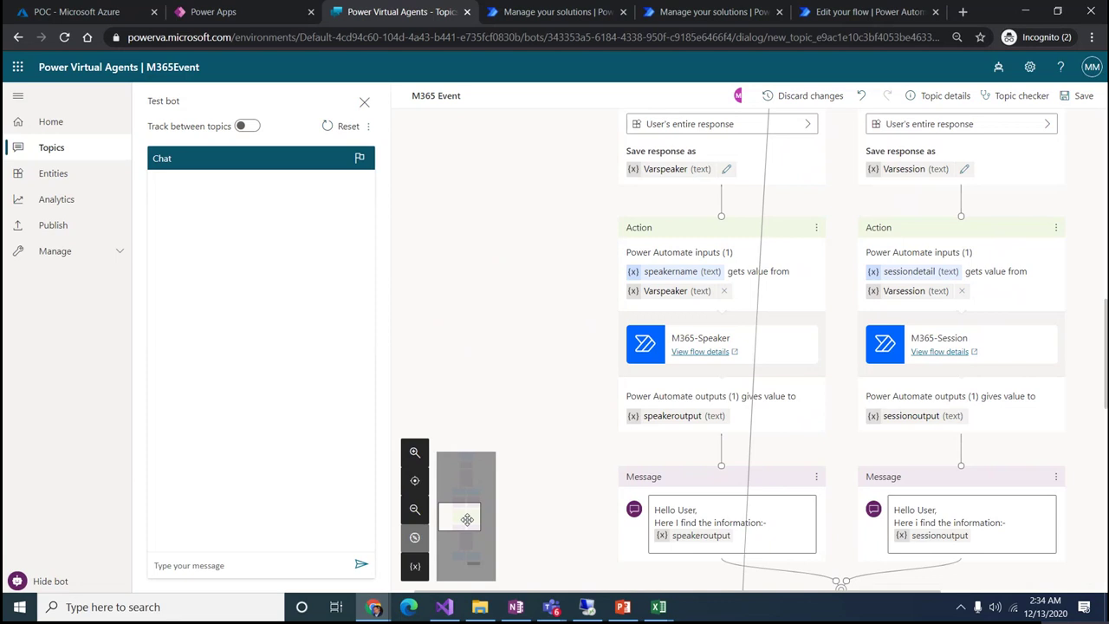
left_click_drag(467, 519, 469, 539)
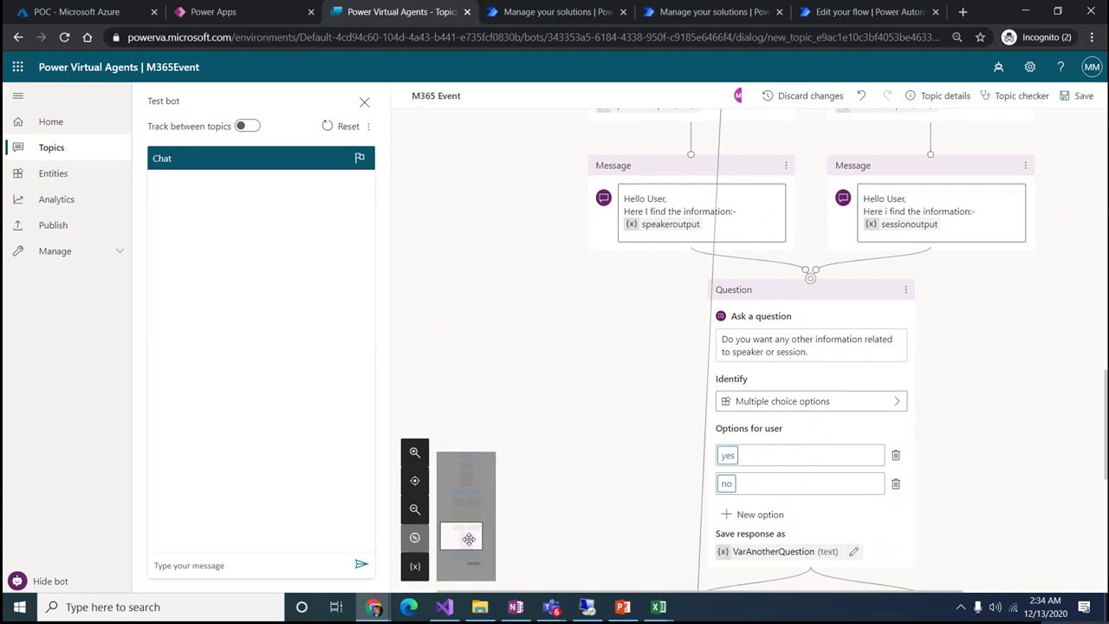
mouse_move(468, 538)
left_mouse_down()
mouse_move(471, 556)
mouse_move(479, 479)
mouse_move(477, 556)
left_mouse_up()
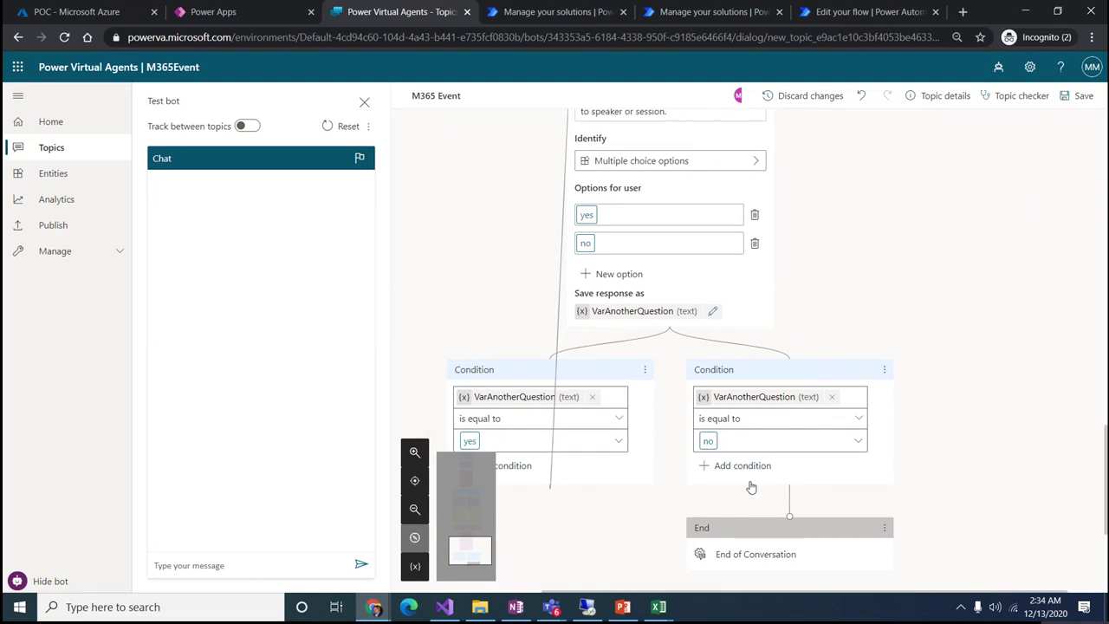
left_click(1078, 95)
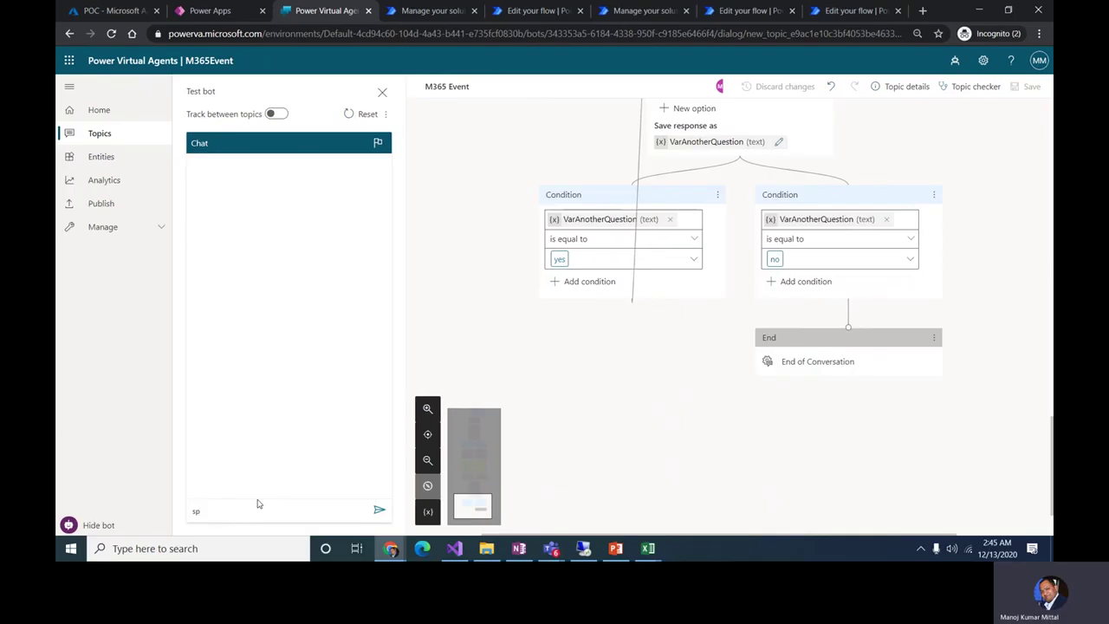
Step: Test the speaker branch by sending "speaker session" to the bot, choosing "speaker" and giving the speaker's first name
type("peaker session")
key("Return")
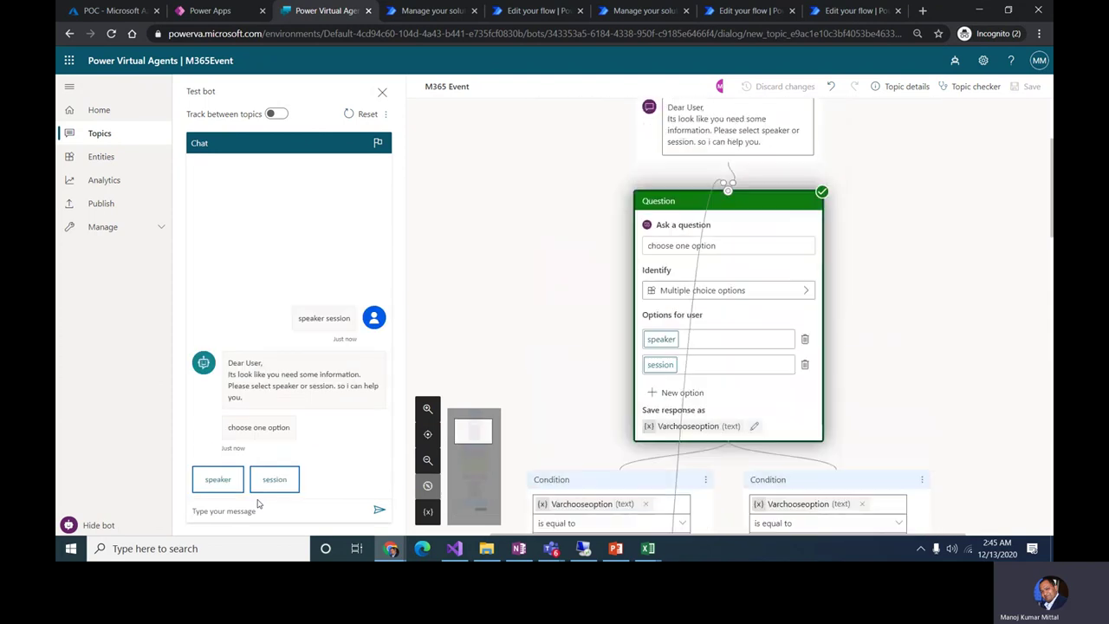
left_click(219, 482)
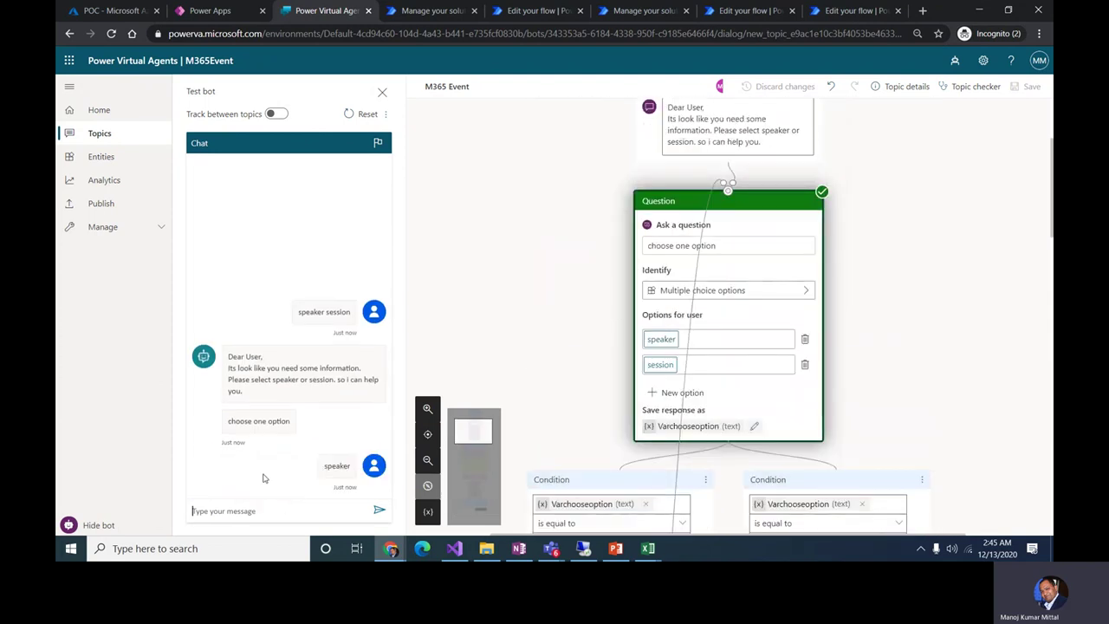
left_click(260, 509)
type("manoj")
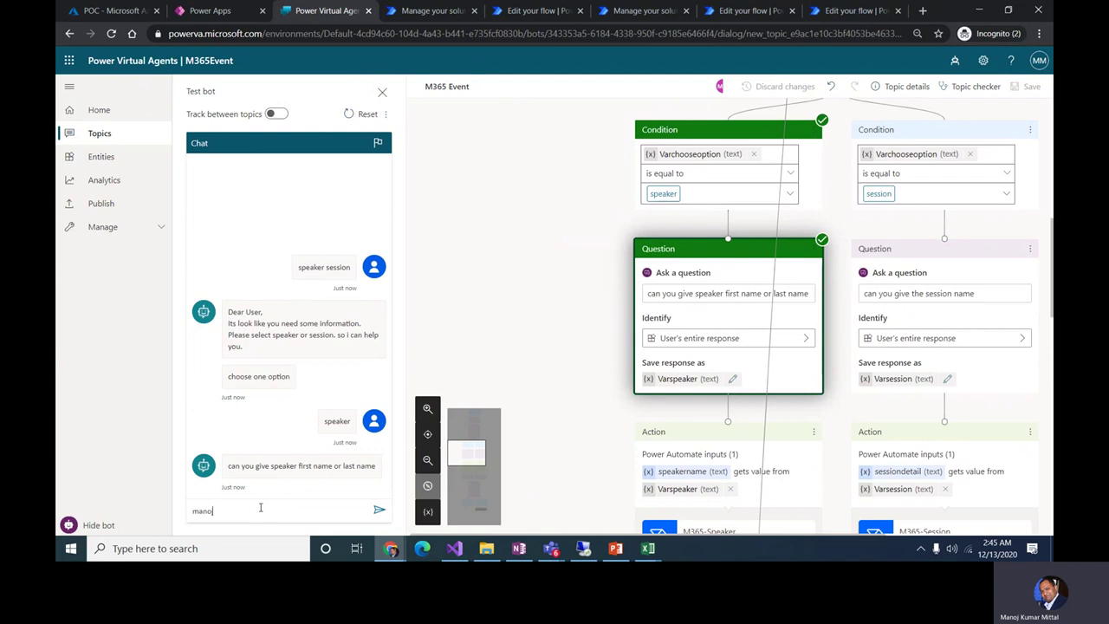
key("Return")
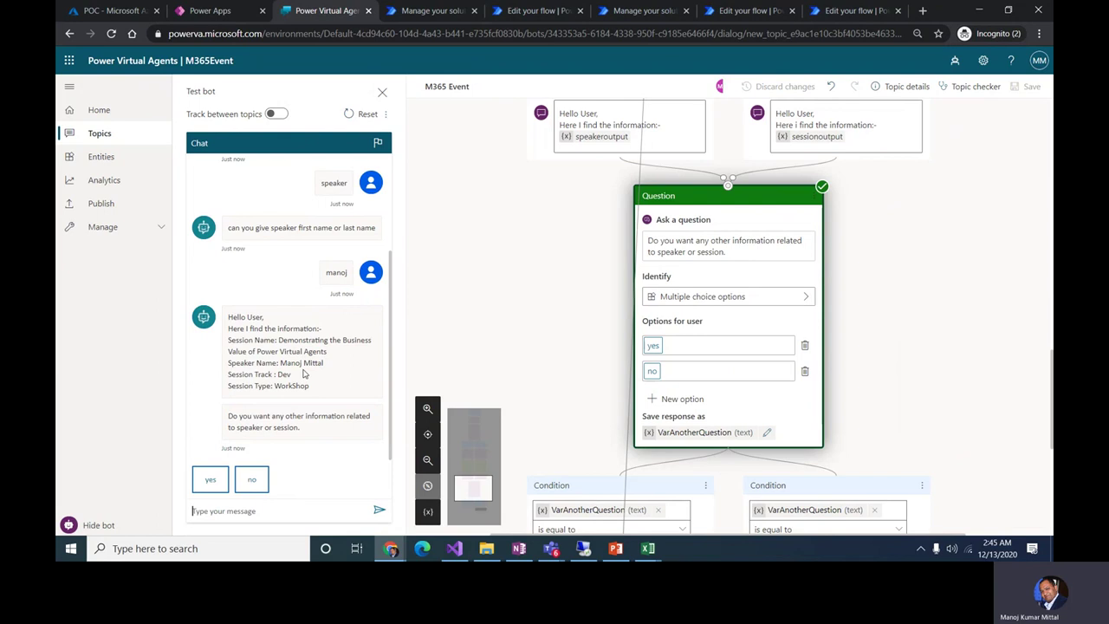
Step: Switch to Power Apps, check the bot's speaker answer against the M365Data table's records, and return to Power Virtual Agents
left_click(211, 10)
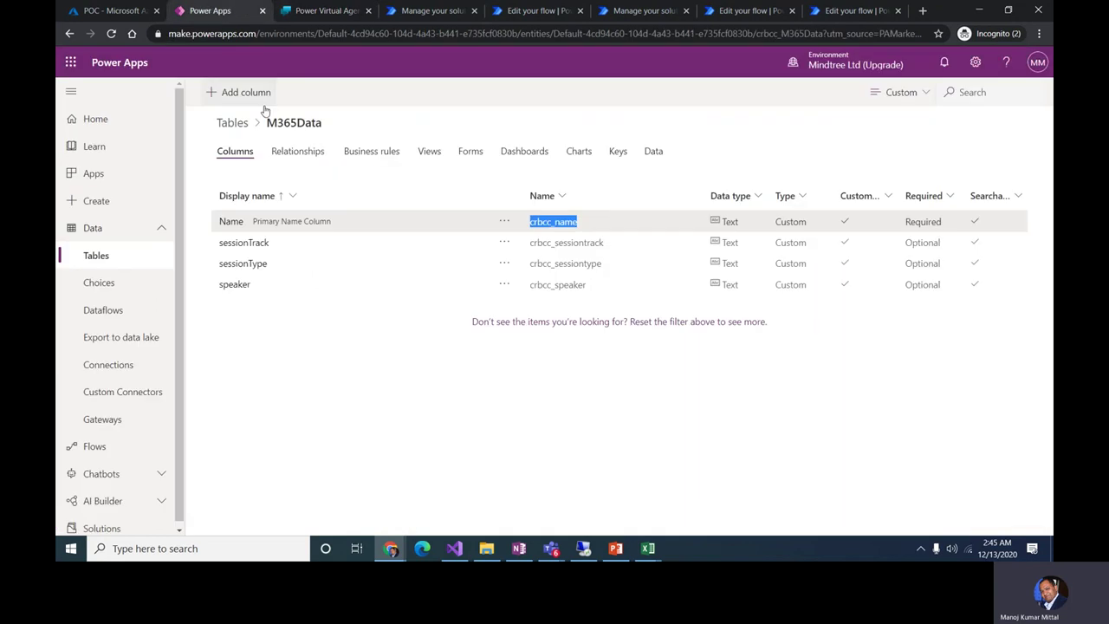
left_click(652, 154)
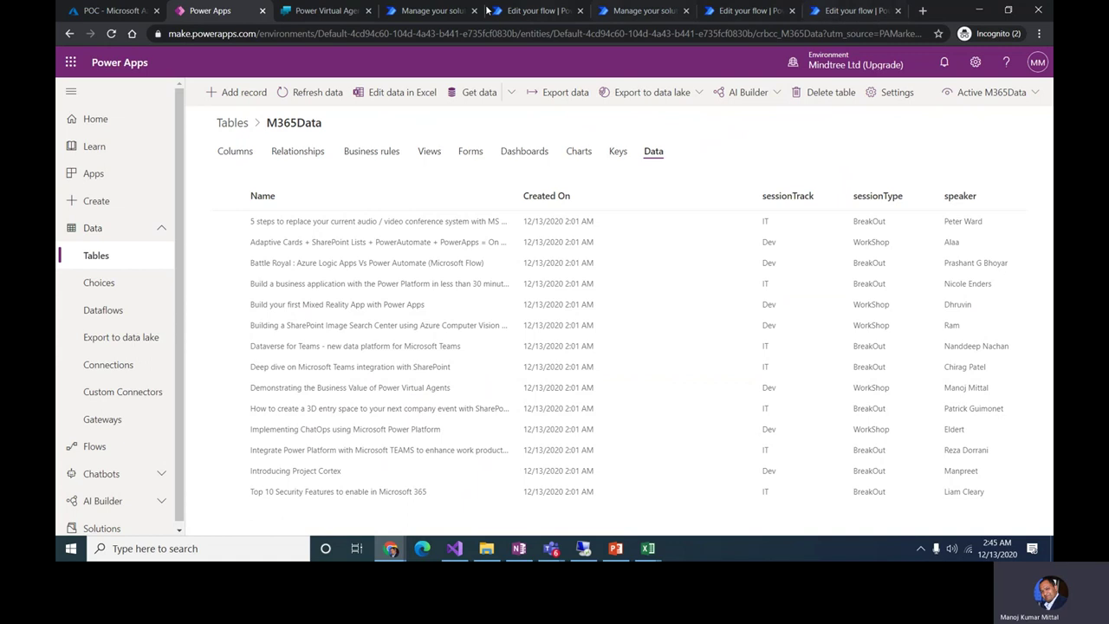
left_click(318, 11)
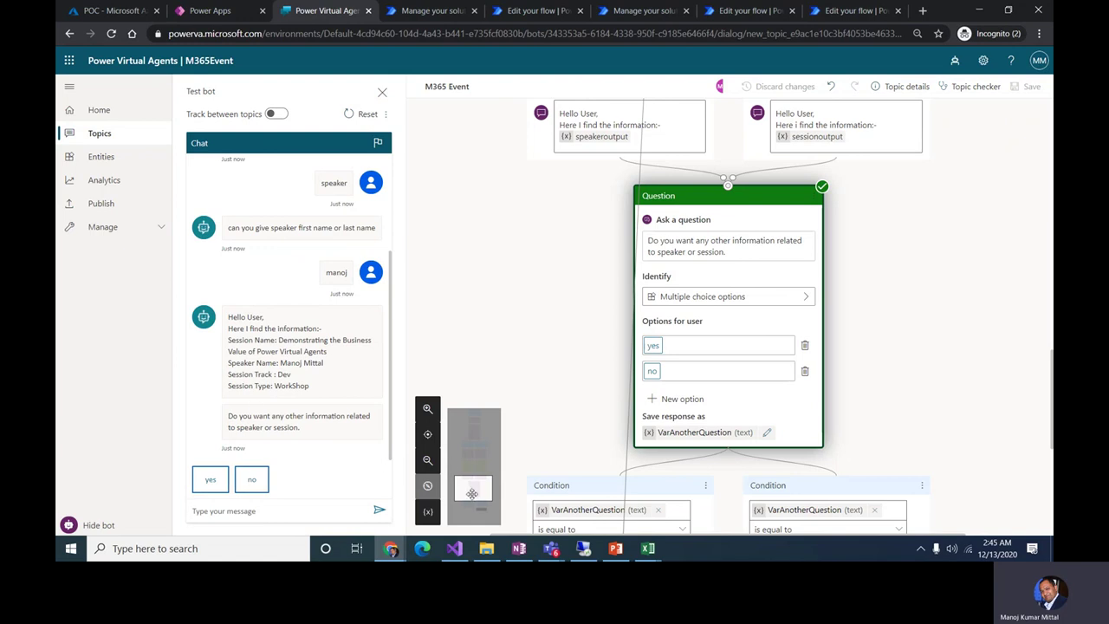
Step: Test the loop by answering "yes" to the follow-up question, choosing "session" and giving the session name "power virtual agent"
left_click_drag(470, 493, 472, 499)
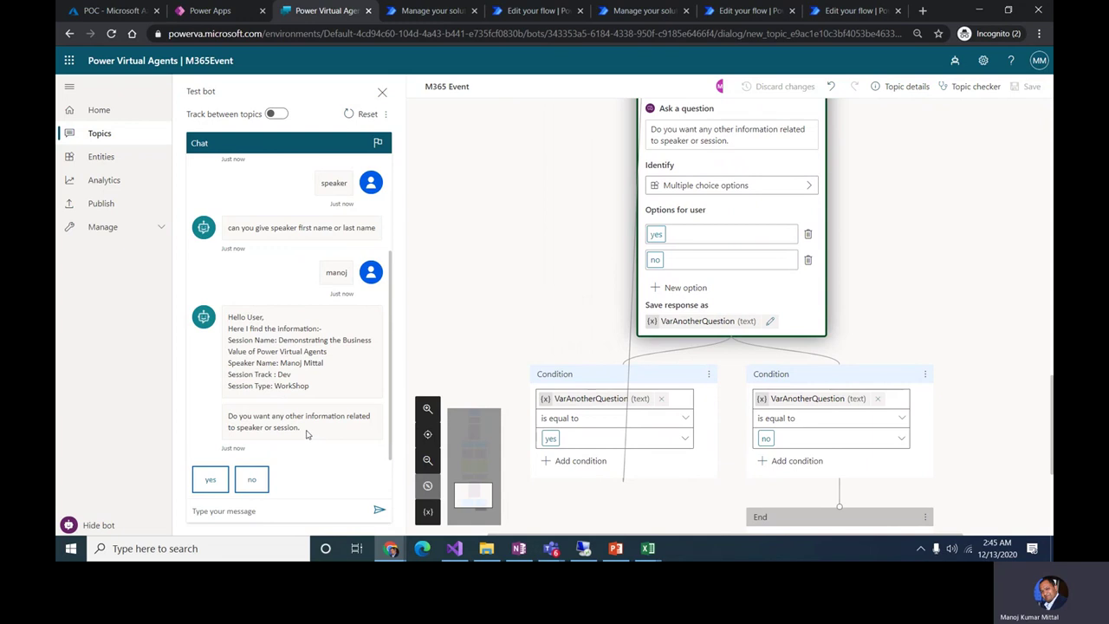
left_click(208, 480)
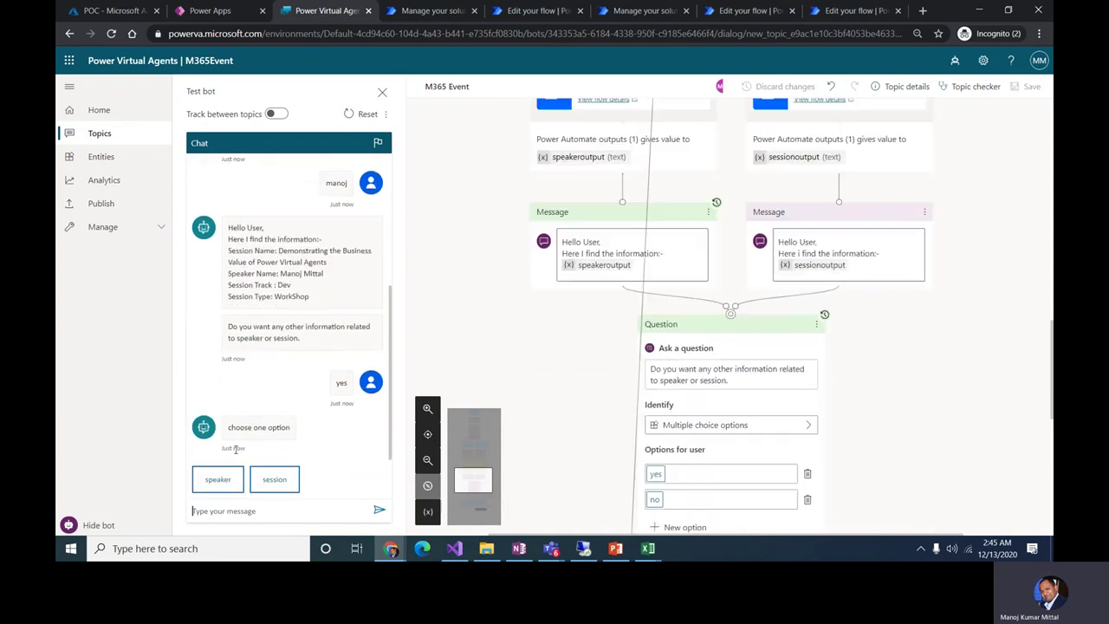
left_click(275, 479)
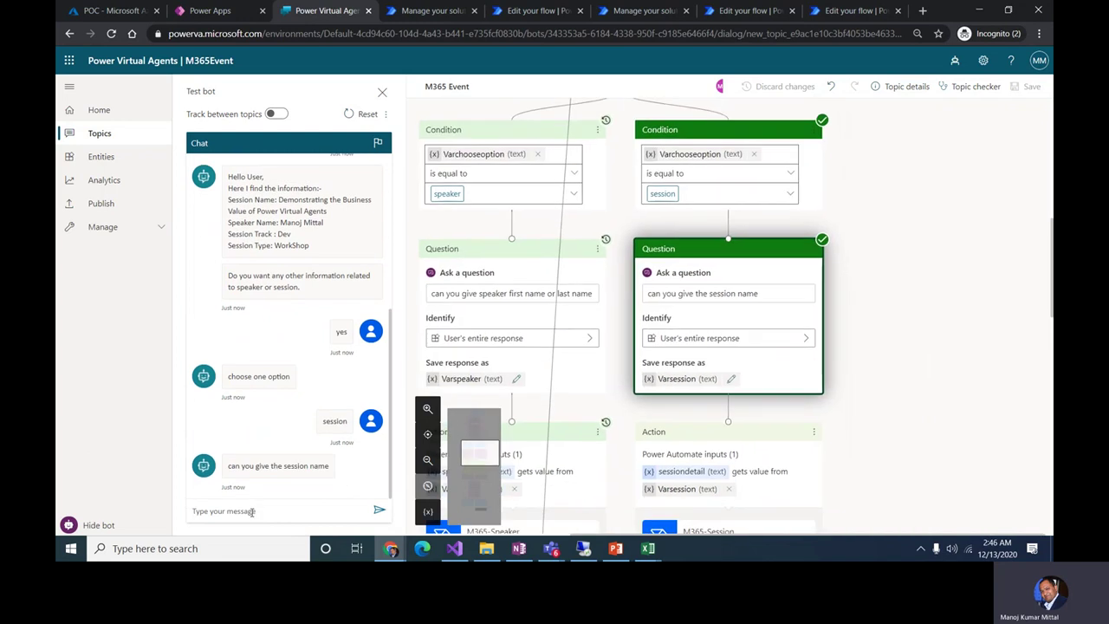
left_click(251, 511)
type("power virtual agent")
key("Return")
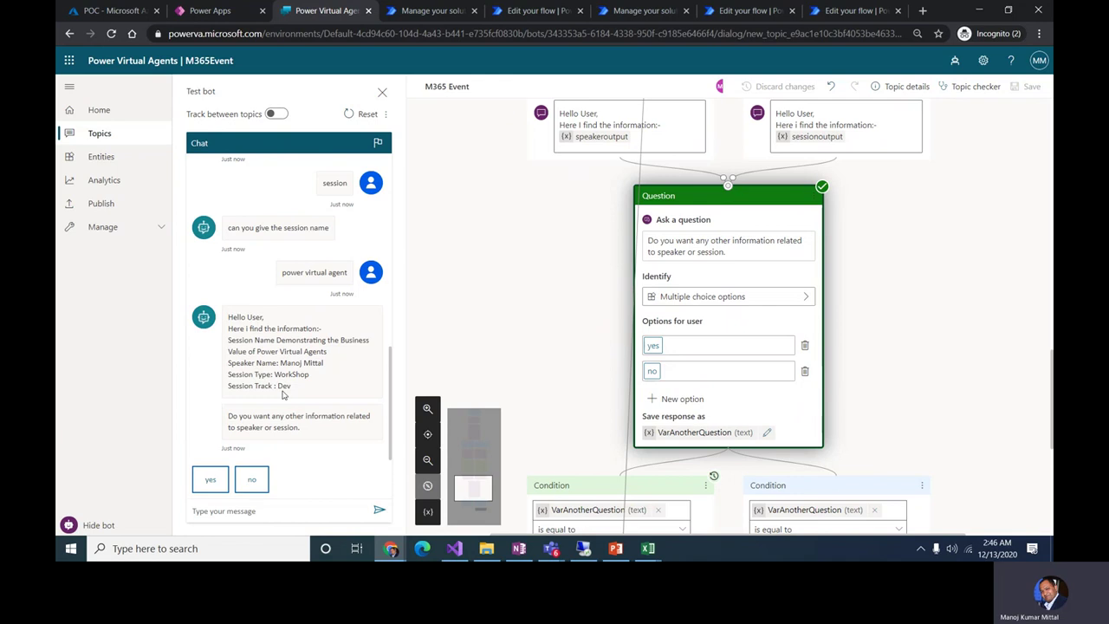
Step: Test the ending by answering "no" to the follow-up question and "Yes" to "Did that answer your question?"
left_click(261, 479)
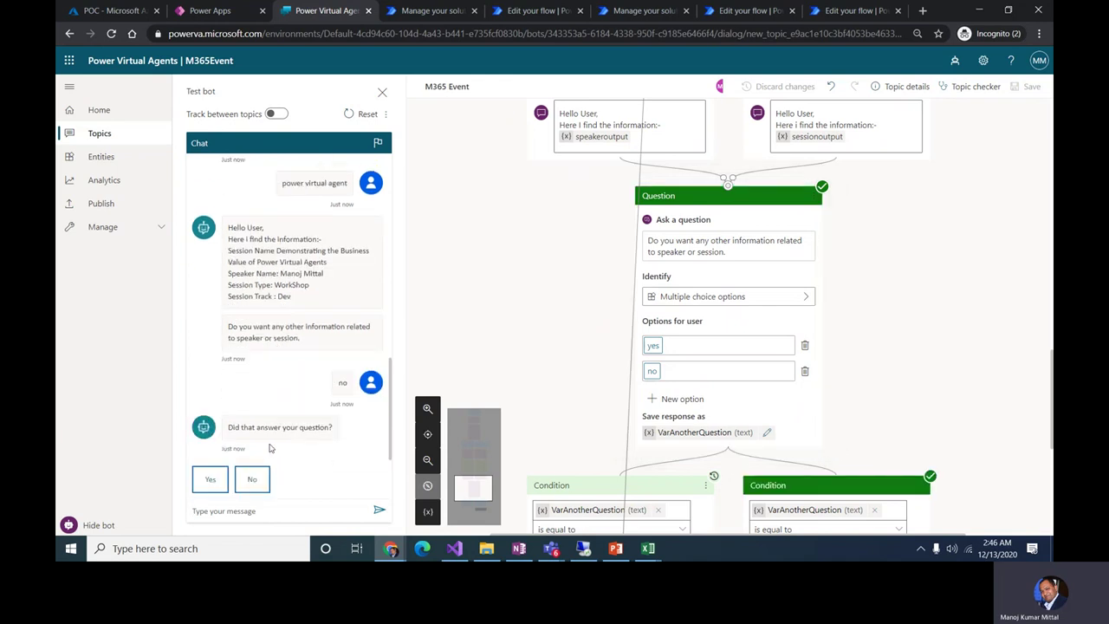
left_click(221, 476)
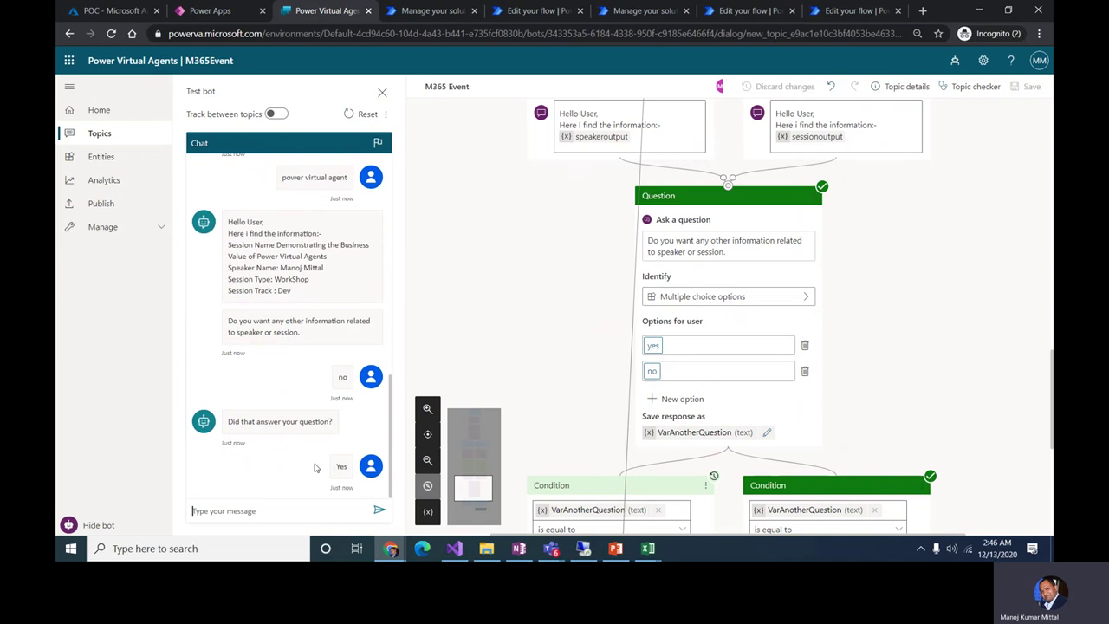